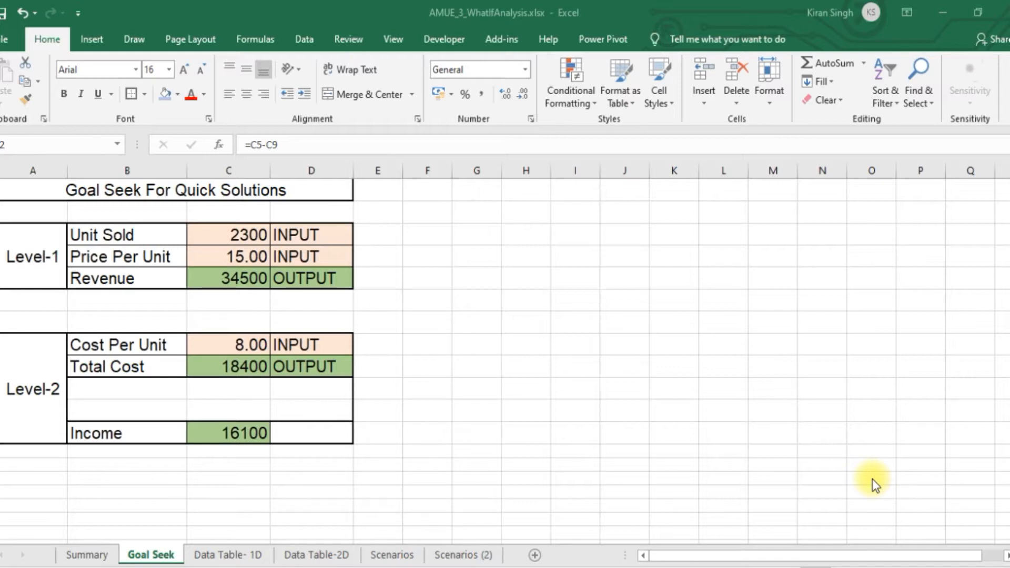
# Look over the What-If Analysis tools available for the workbook
pyautogui.click(302, 42)
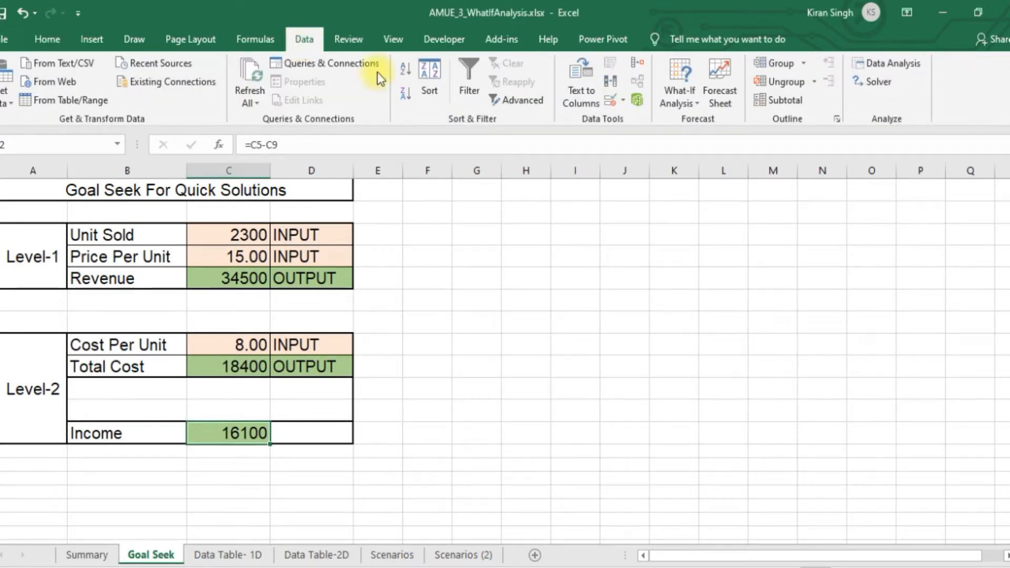
pyautogui.click(693, 102)
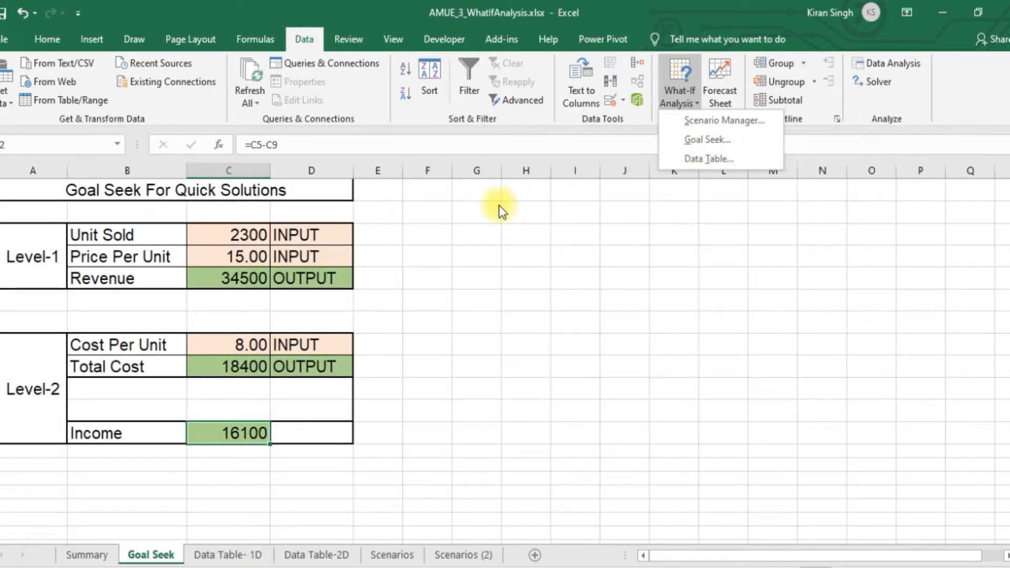
pyautogui.click(495, 221)
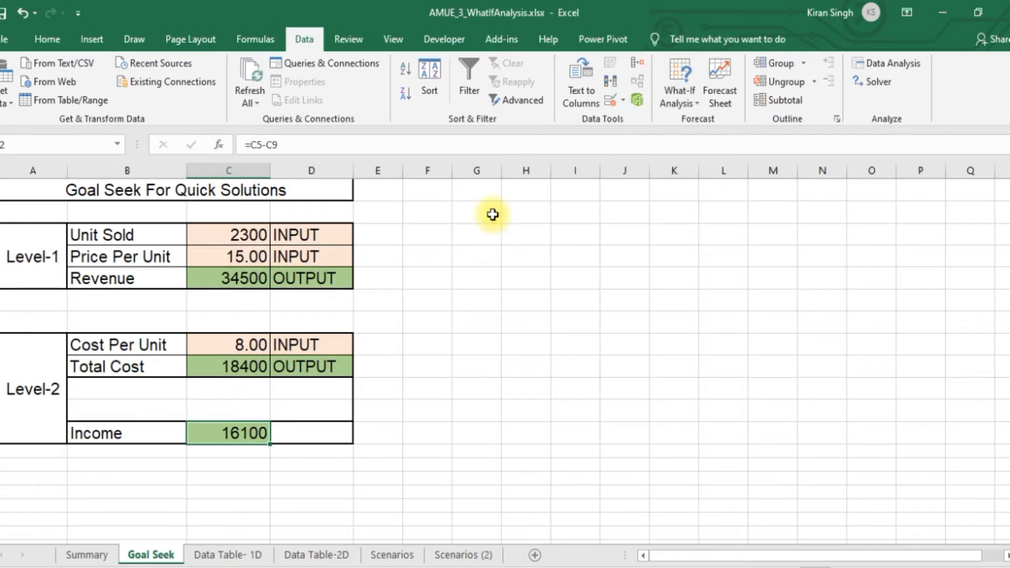
# Examine the Goal Seek sheet's Level-1 block: the Unit Sold and Price Per Unit inputs and the Revenue formula that depends on them
pyautogui.click(89, 189)
pyautogui.moveTo(89, 190); pyautogui.dragTo(140, 354)
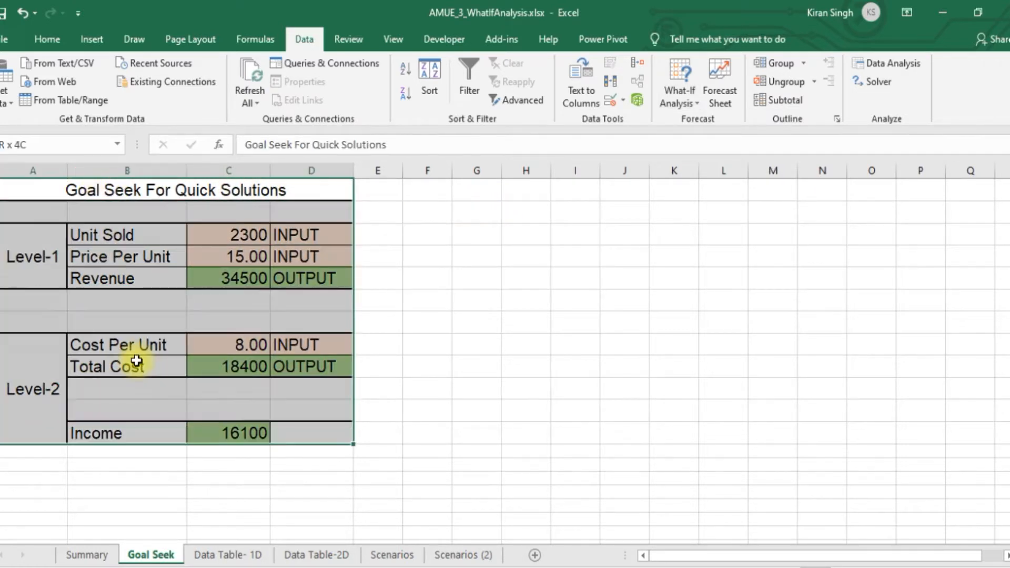
pyautogui.click(422, 402)
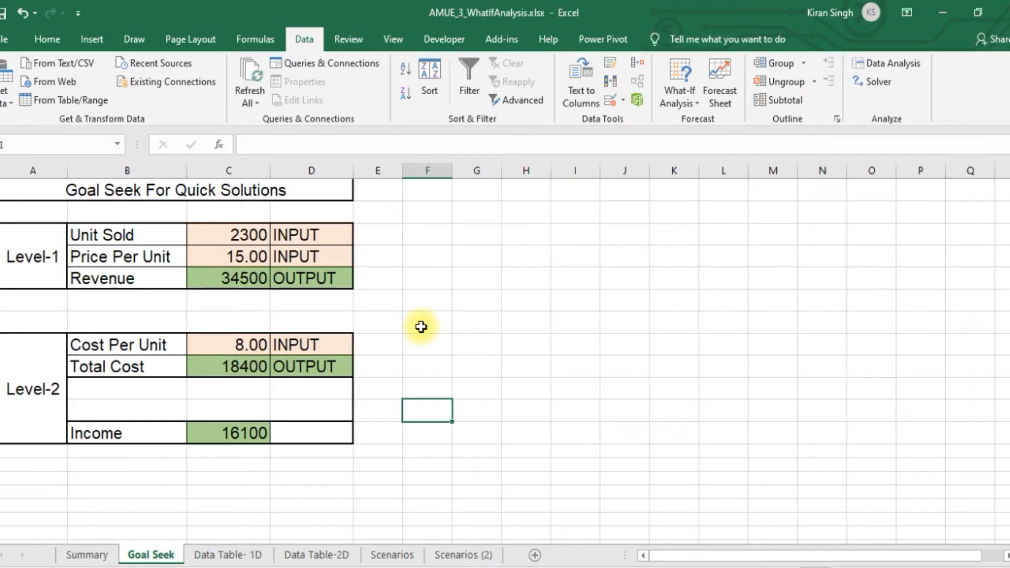
pyautogui.click(39, 249)
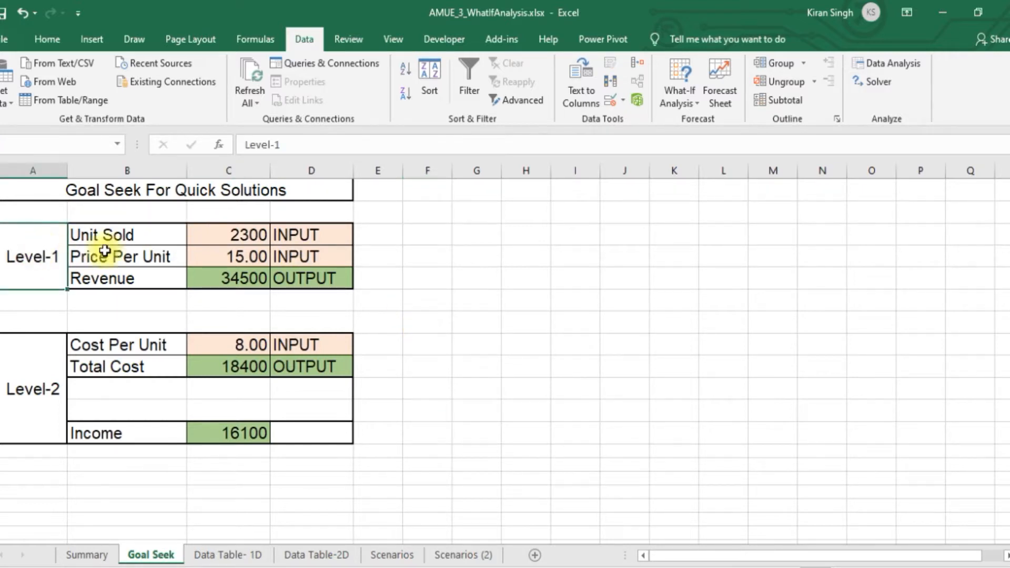
pyautogui.click(148, 235)
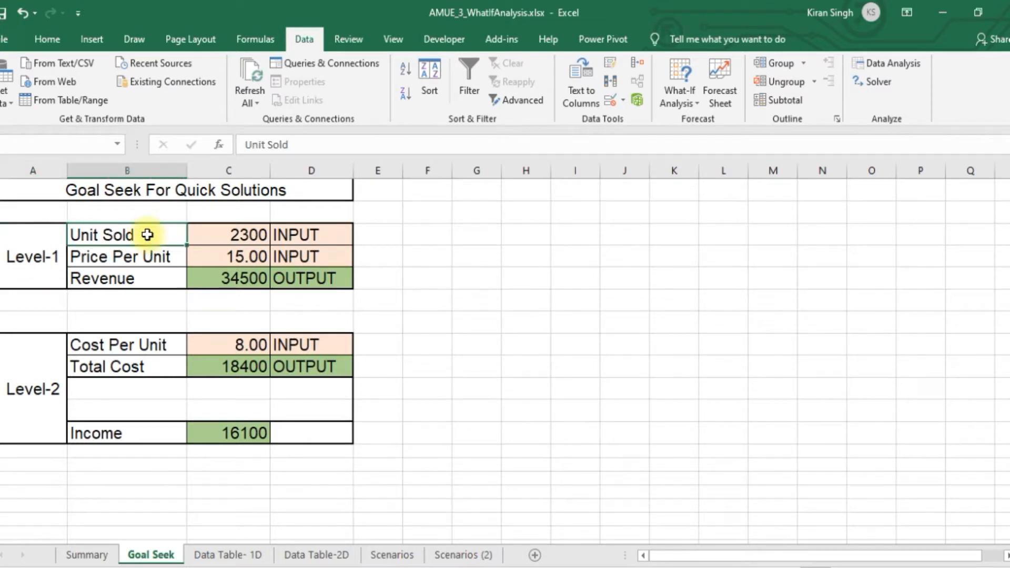
pyautogui.click(241, 233)
pyautogui.click(136, 237)
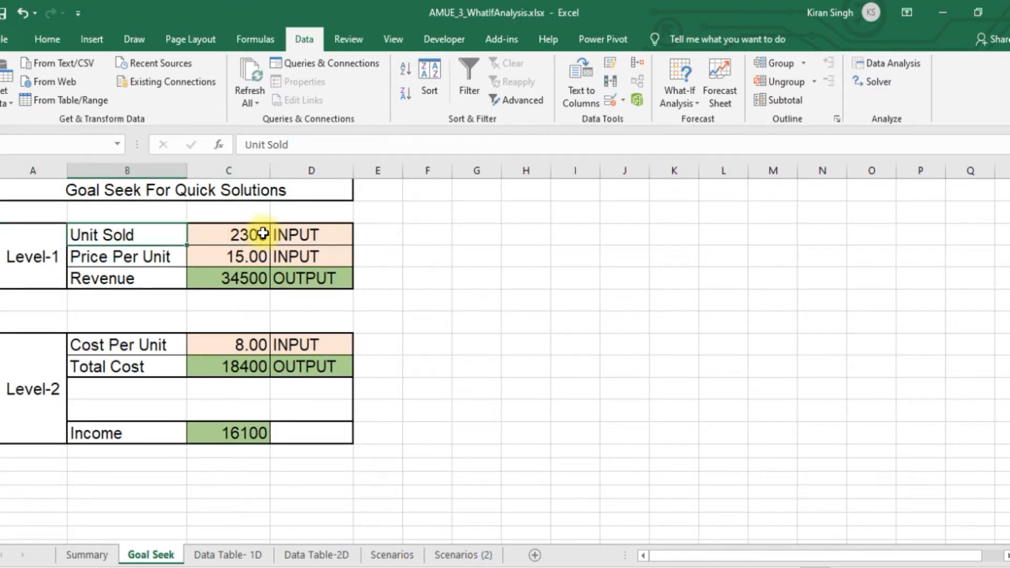
pyautogui.click(262, 233)
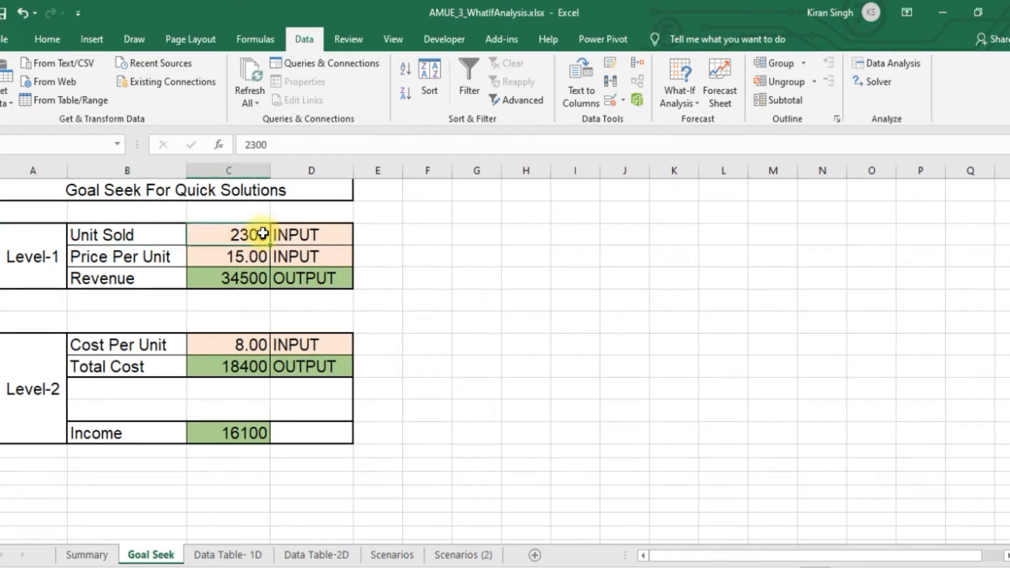
pyautogui.click(141, 257)
pyautogui.click(250, 256)
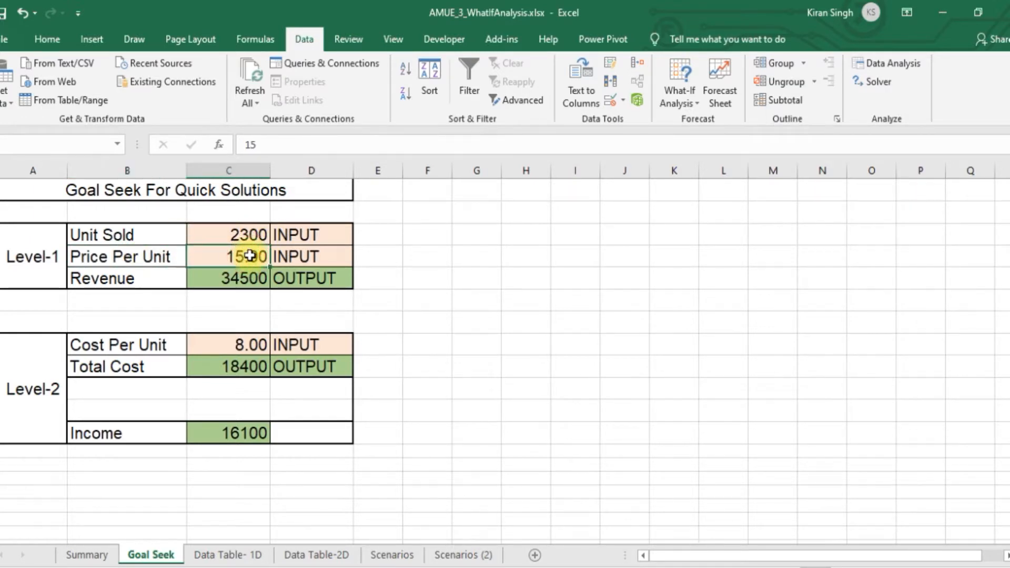
pyautogui.click(148, 278)
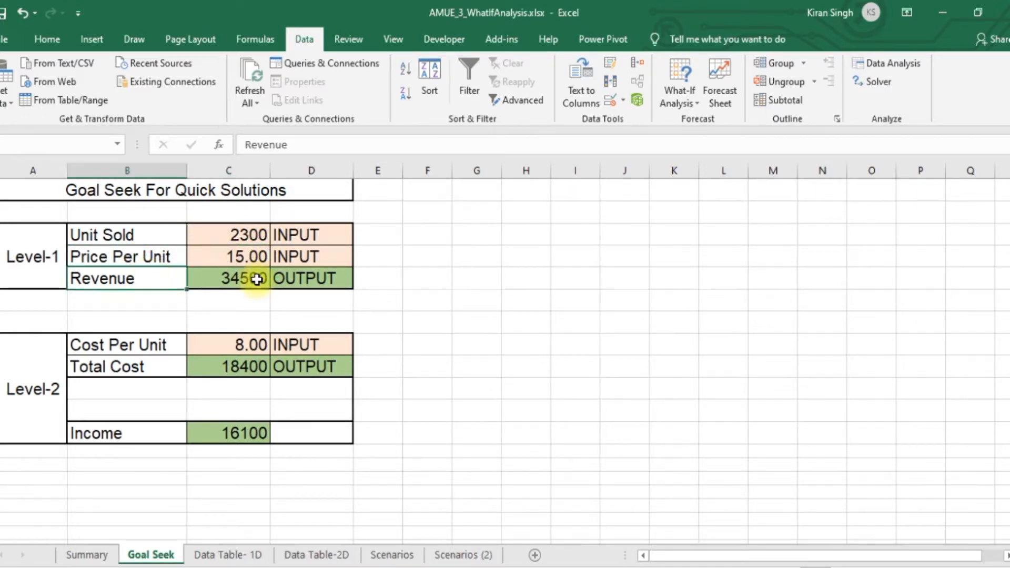
pyautogui.click(257, 279)
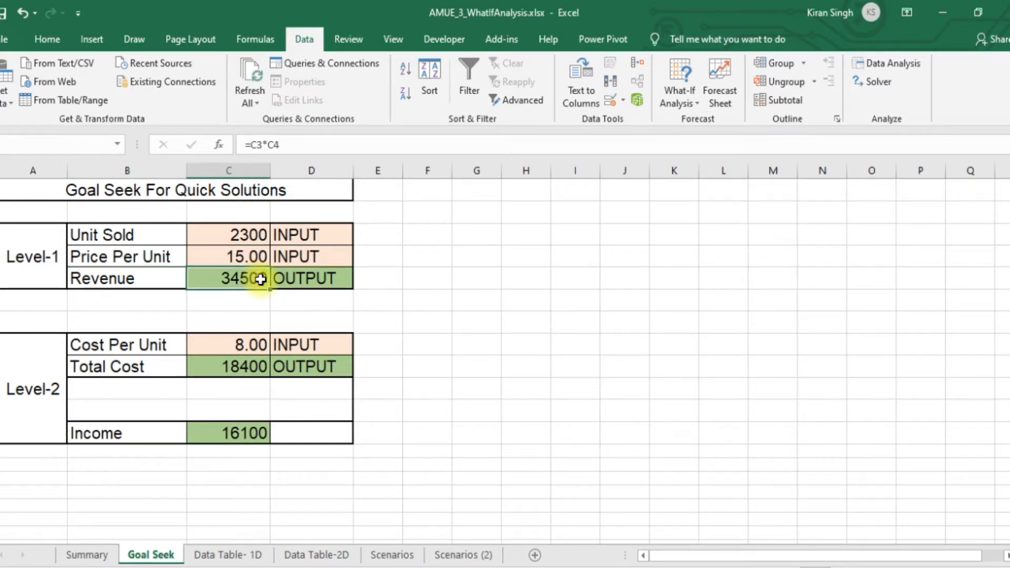
pyautogui.moveTo(113, 233); pyautogui.dragTo(318, 273)
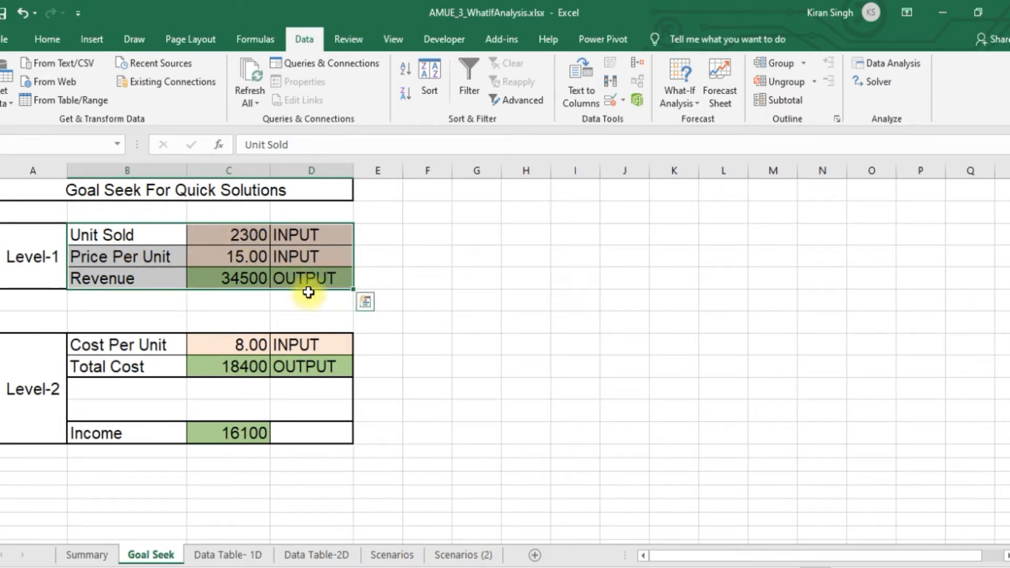
pyautogui.click(420, 240)
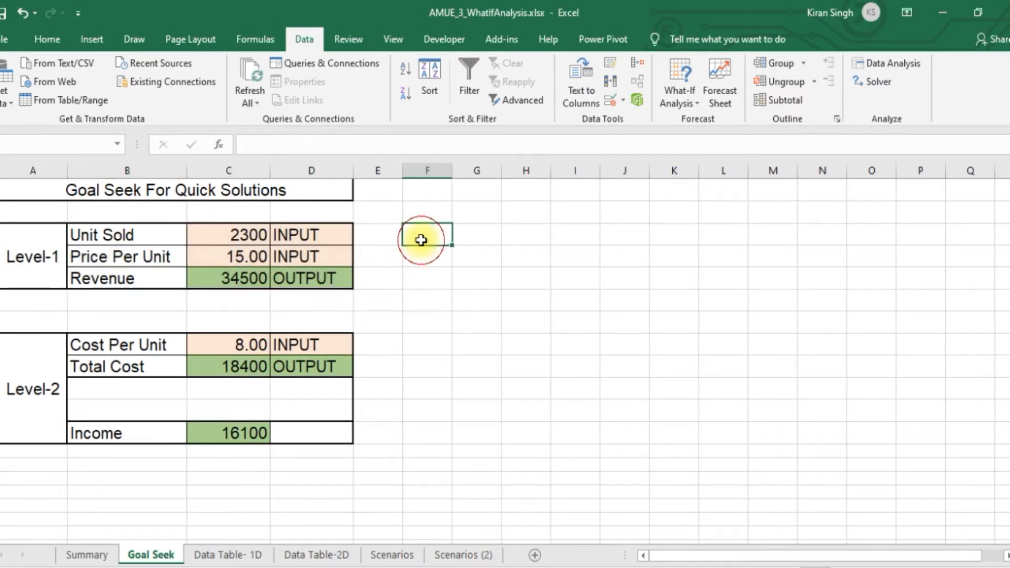
pyautogui.click(225, 275)
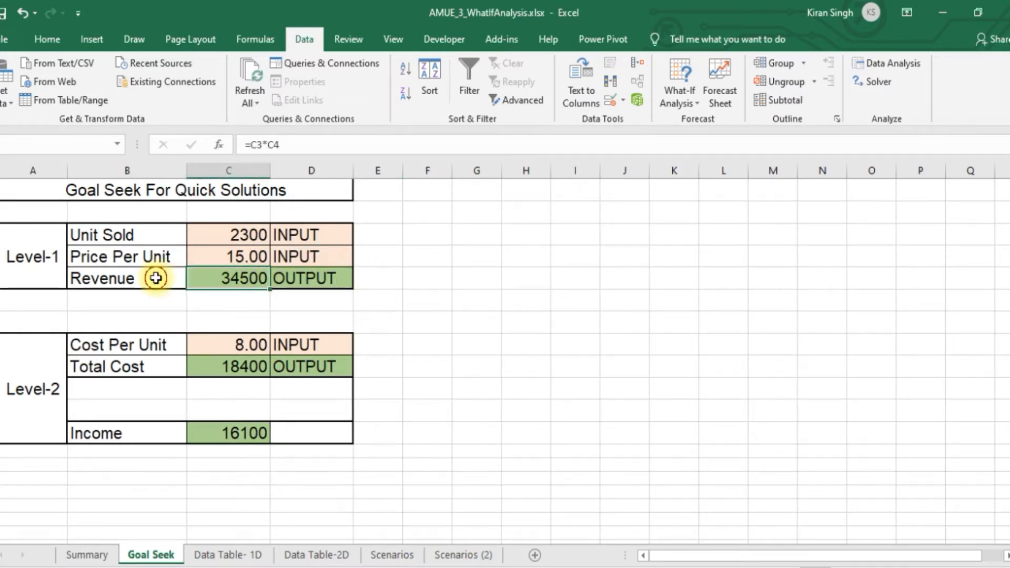
pyautogui.moveTo(153, 276); pyautogui.dragTo(234, 286)
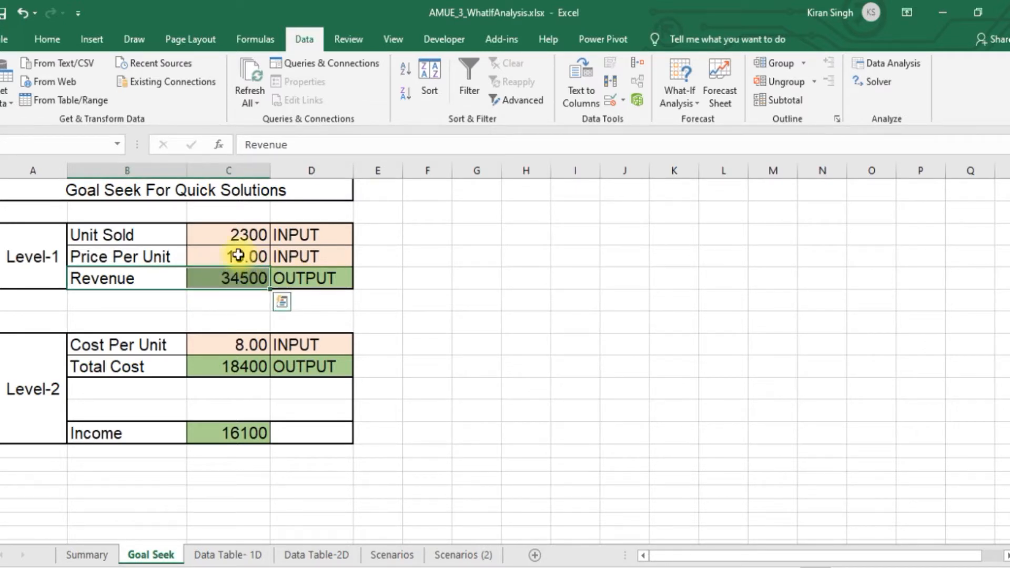
pyautogui.click(226, 231)
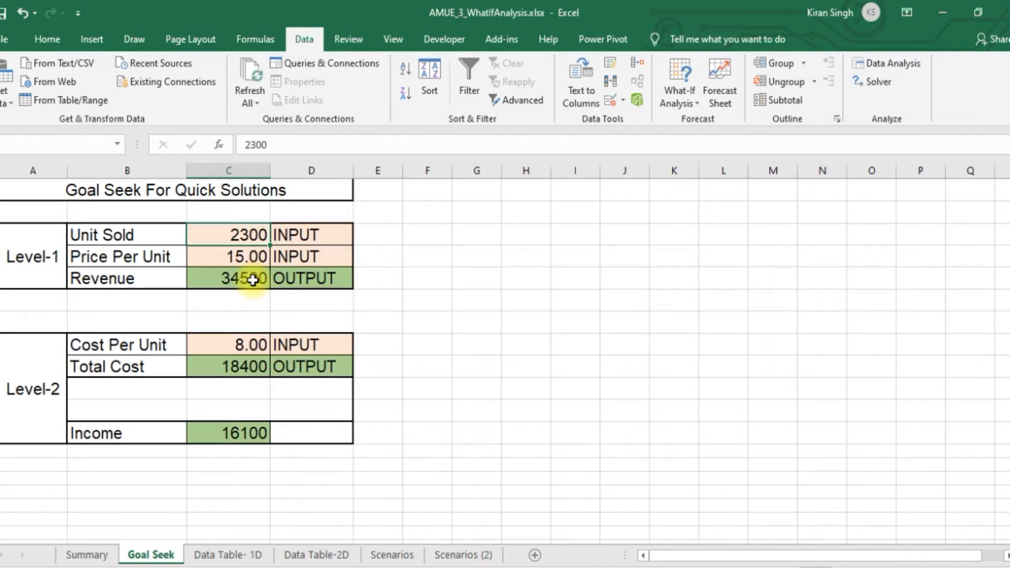
pyautogui.click(240, 258)
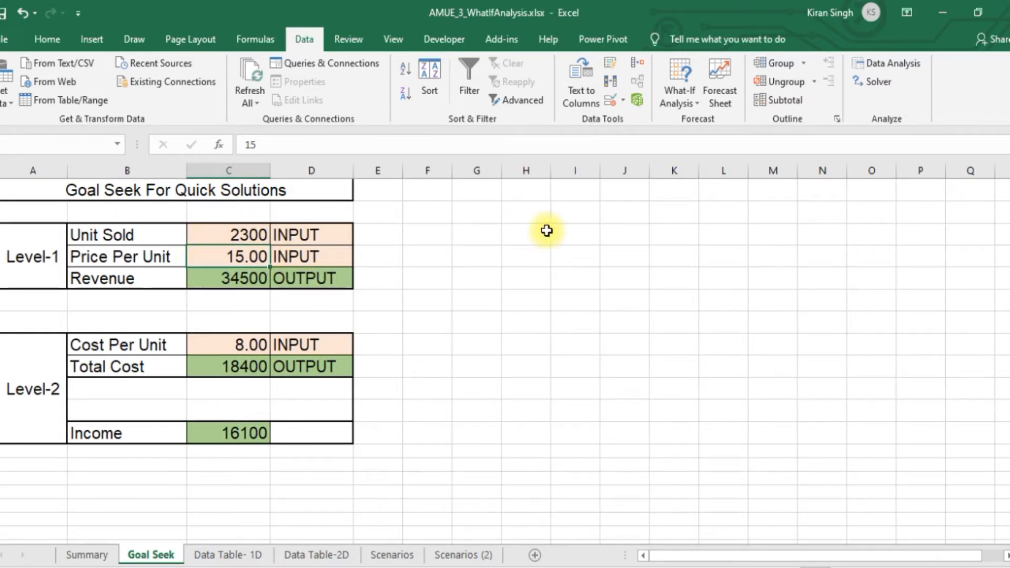
# Run Goal Seek to bring Revenue (C5) to 40000 by changing Unit Sold (C3), and discard the solution
pyautogui.click(690, 100)
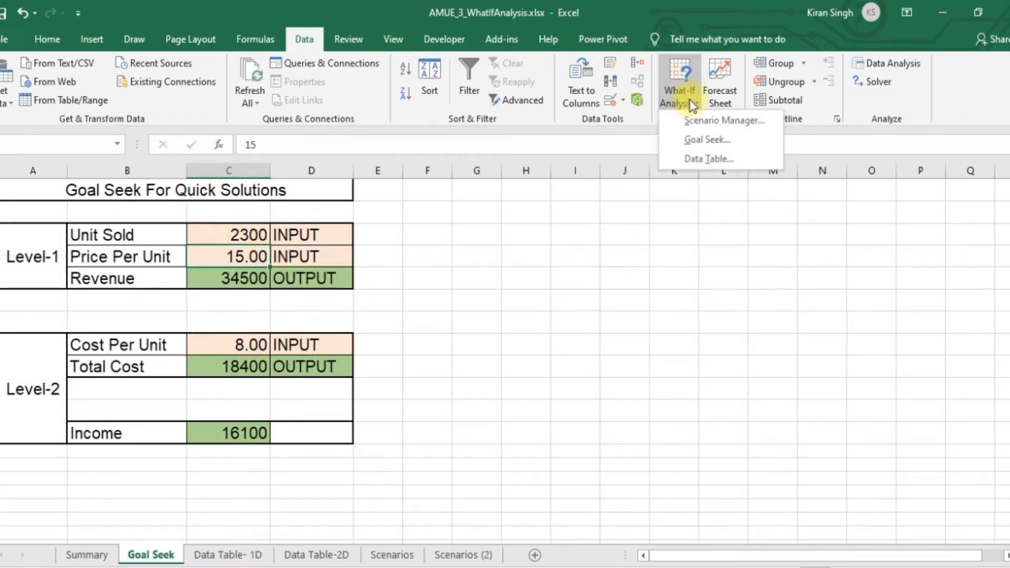
pyautogui.click(702, 137)
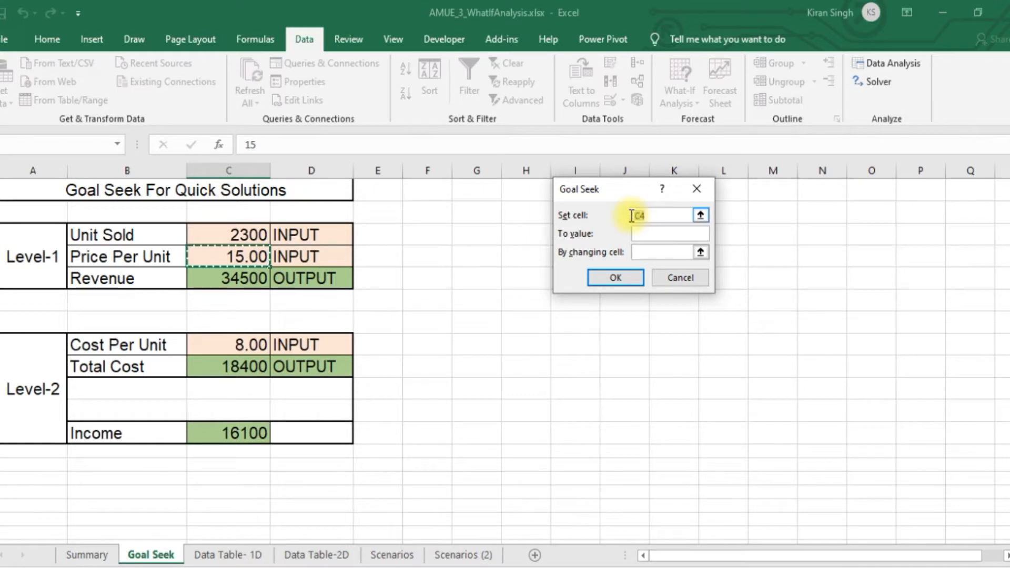
pyautogui.moveTo(595, 190); pyautogui.dragTo(560, 187)
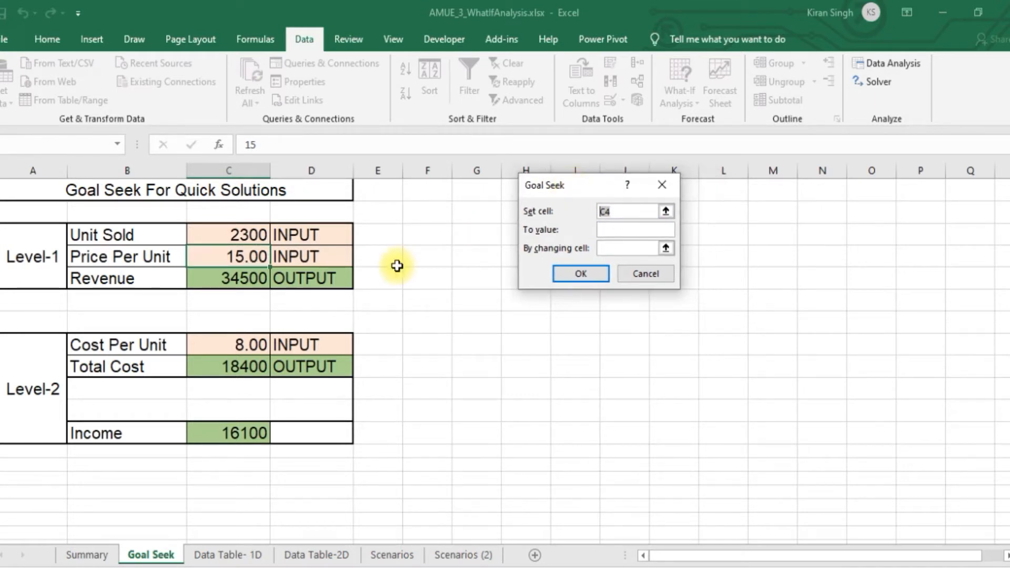
pyautogui.click(235, 279)
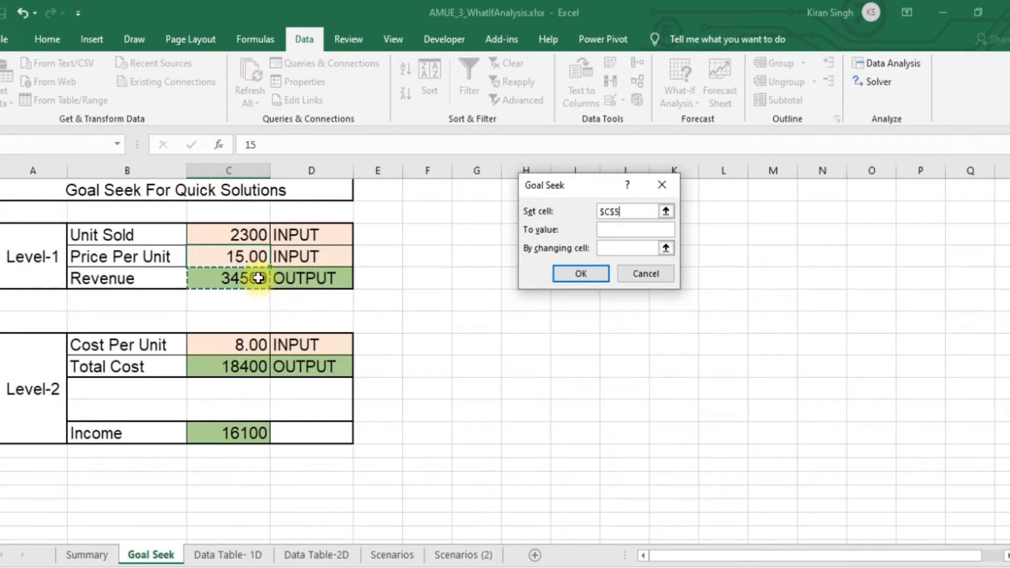
pyautogui.click(609, 228)
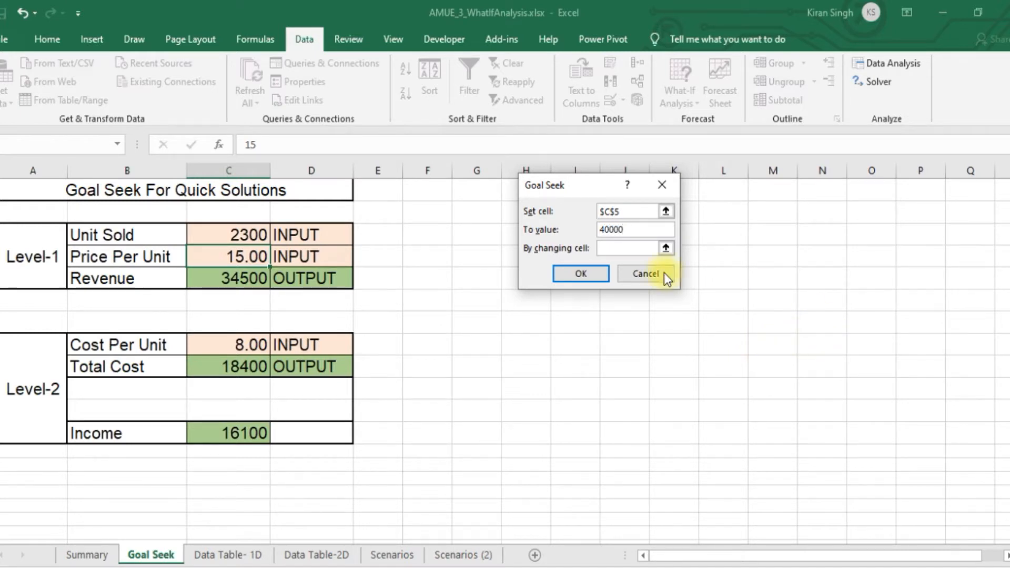
pyautogui.click(616, 248)
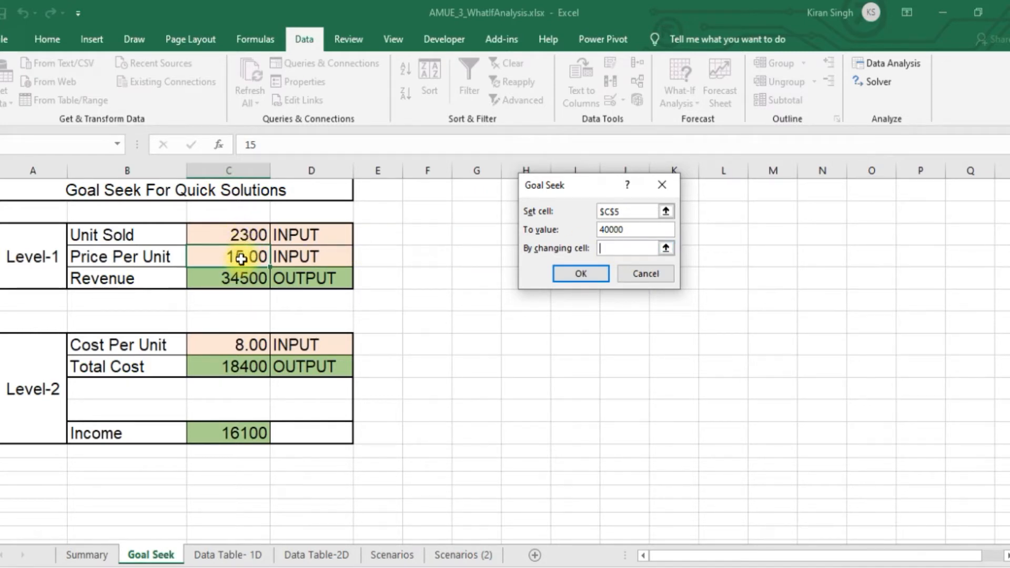
pyautogui.click(236, 236)
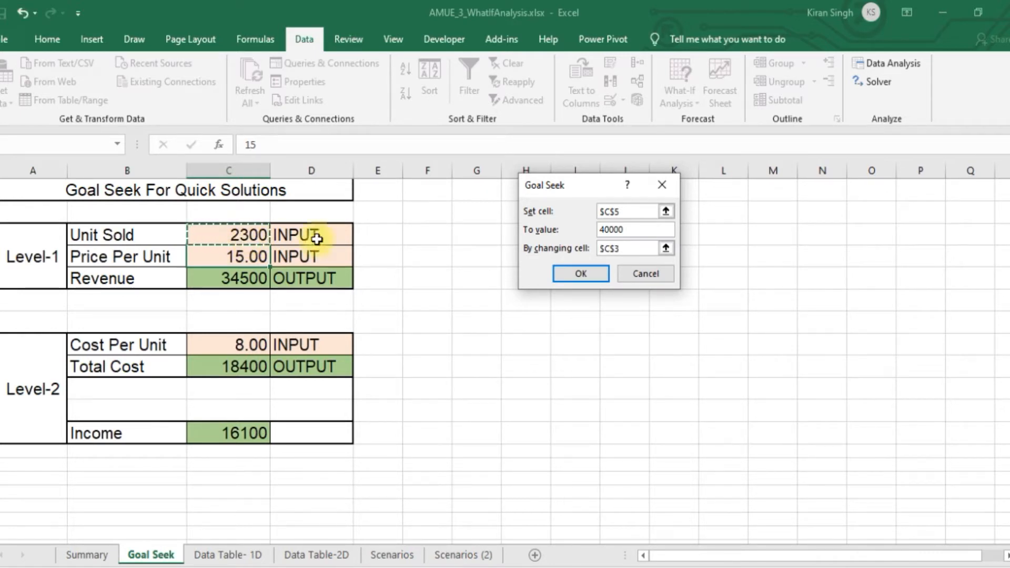
pyautogui.click(573, 279)
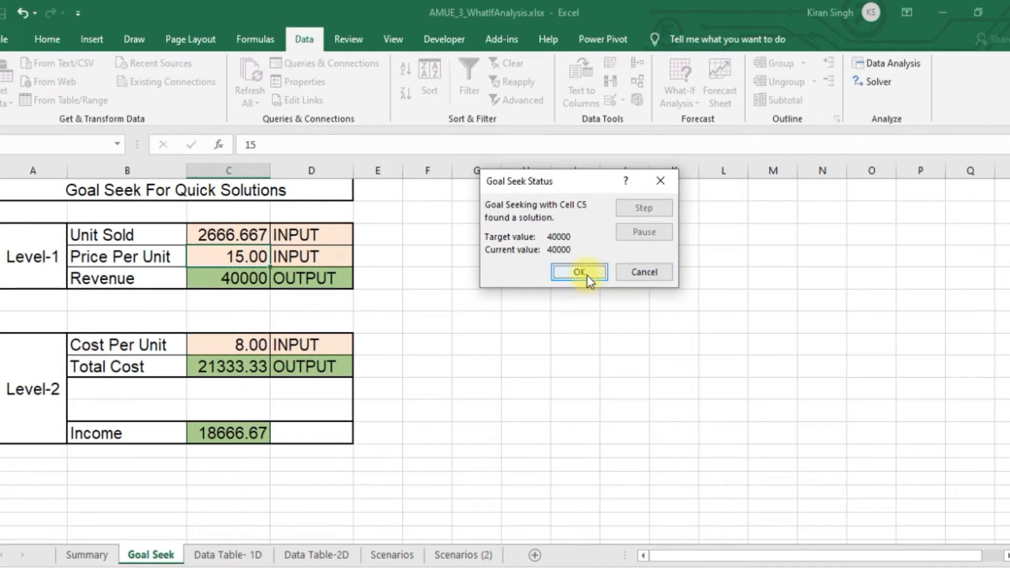
pyautogui.click(639, 270)
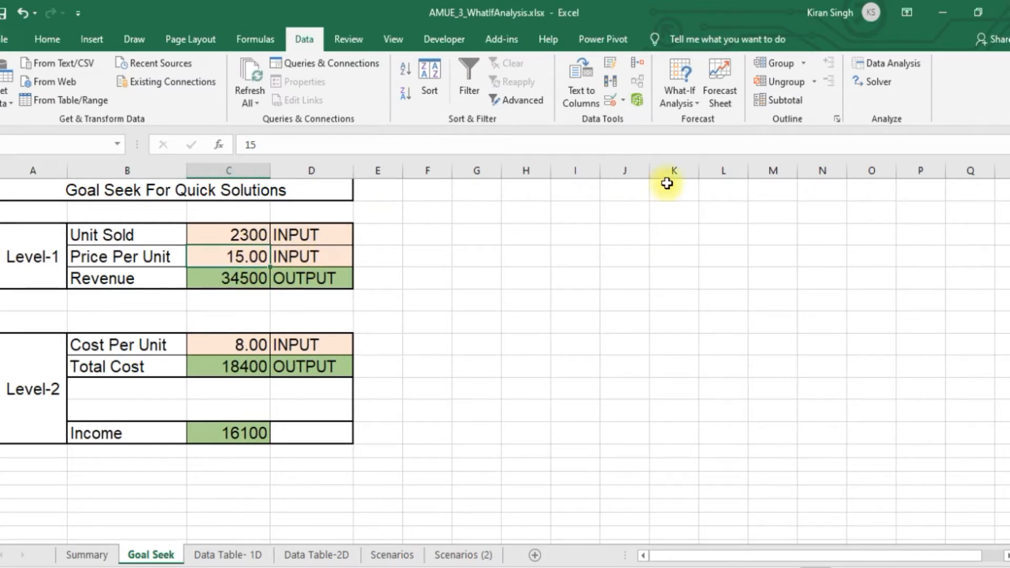
# Run Goal Seek to bring Revenue (C5) to 40000 by changing Price Per Unit (C4), and discard the solution
pyautogui.click(692, 98)
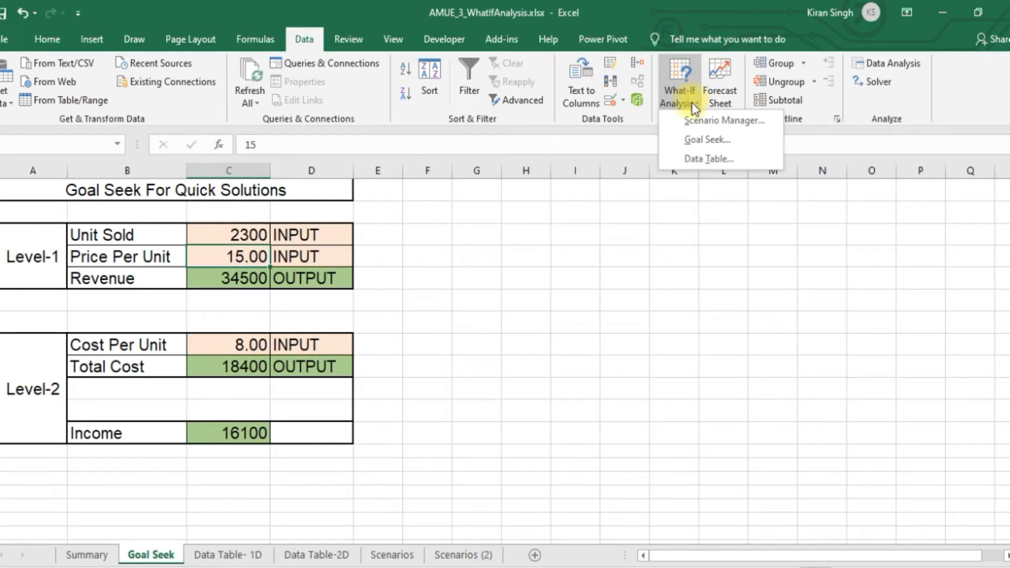
pyautogui.click(706, 139)
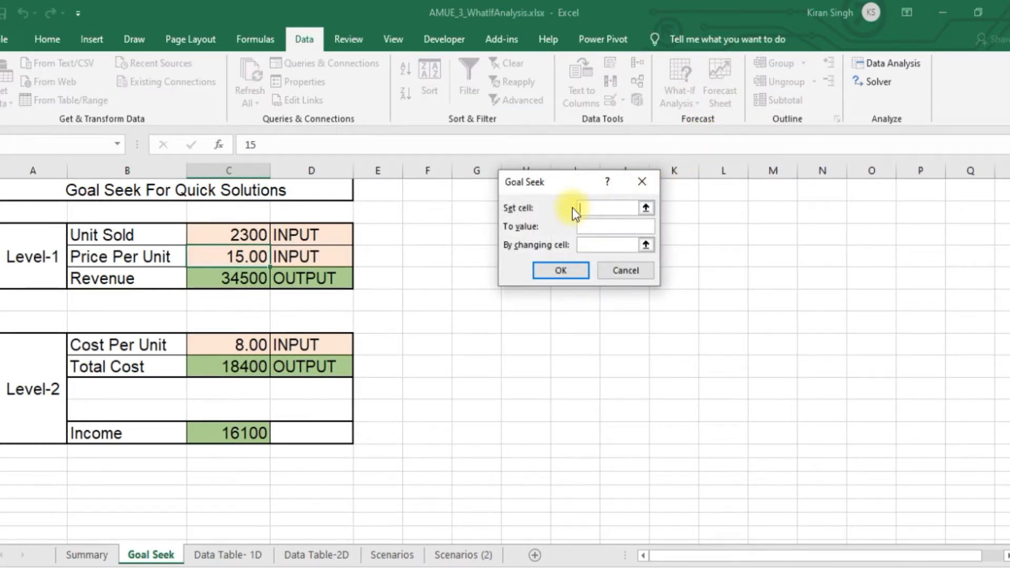
pyautogui.click(247, 279)
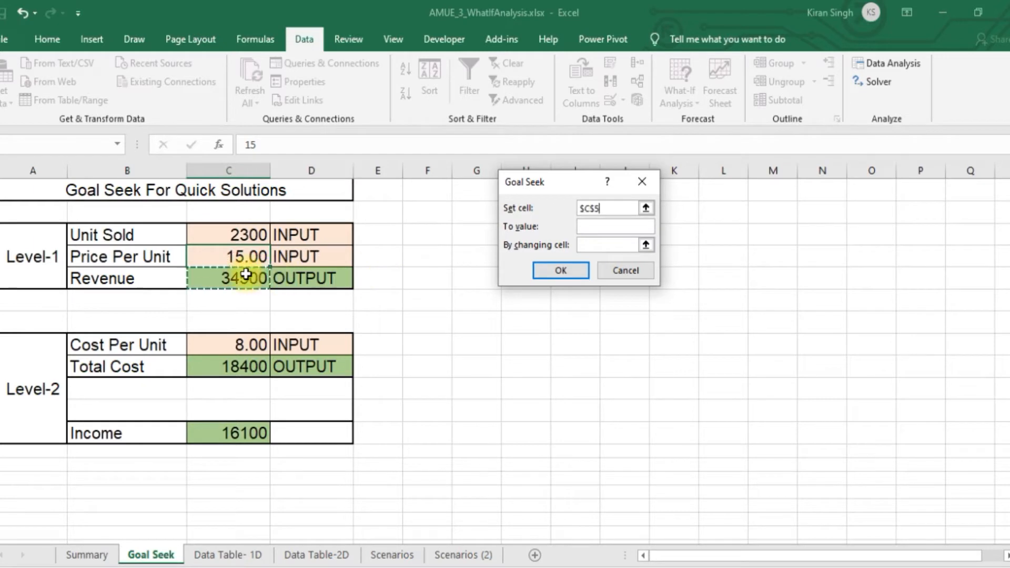
pyautogui.click(613, 229)
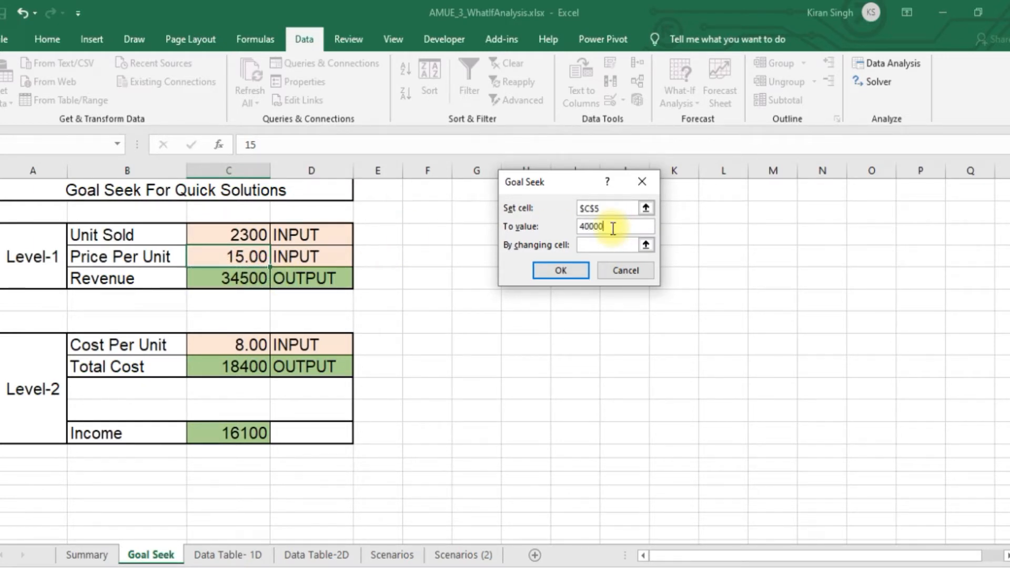
pyautogui.click(593, 245)
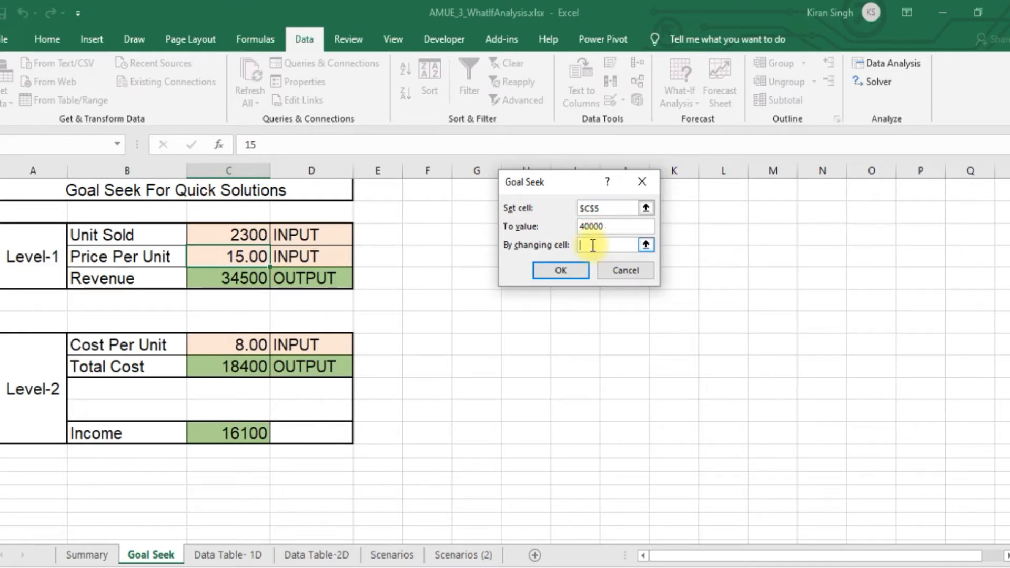
pyautogui.click(247, 258)
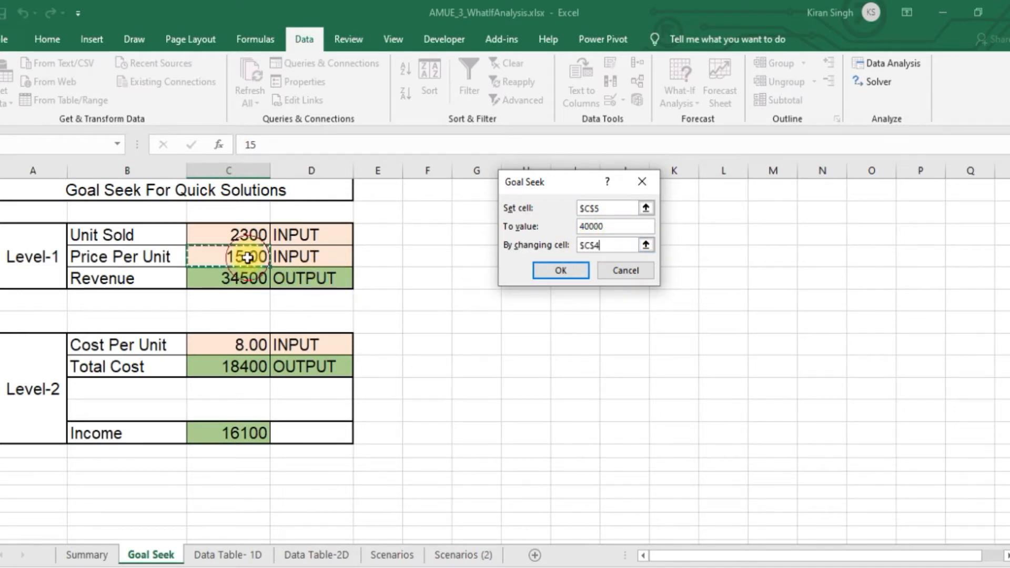
pyautogui.click(556, 269)
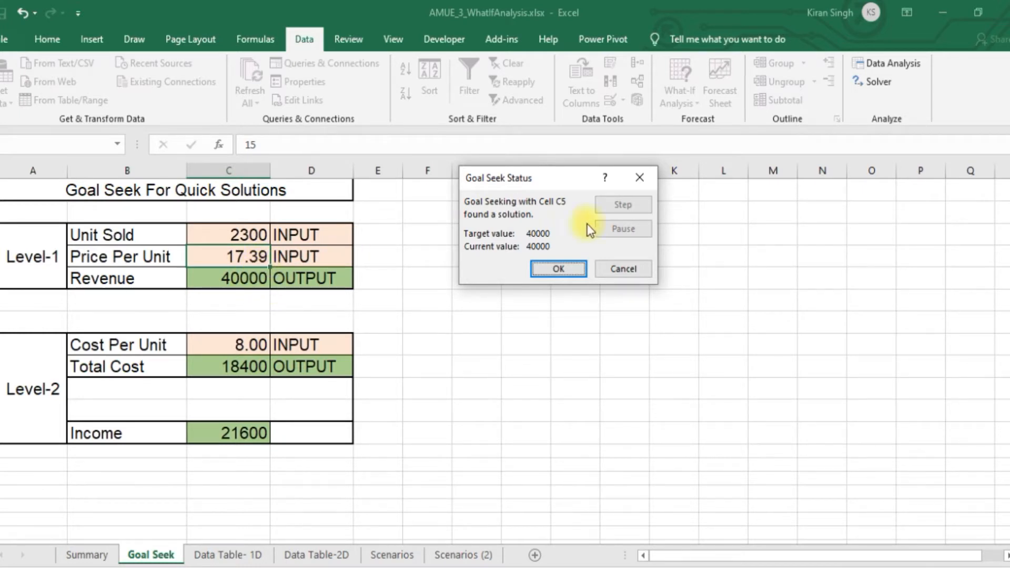
pyautogui.click(643, 175)
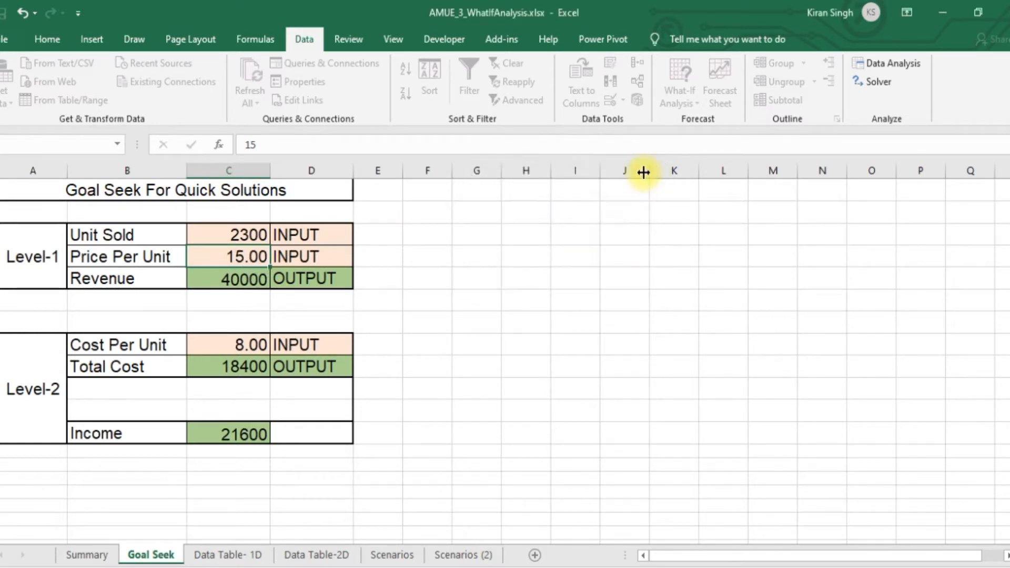
# Examine the Level-2 block: the Cost Per Unit input and the formulas behind Total Cost (C9) and Income (C12)
pyautogui.click(152, 340)
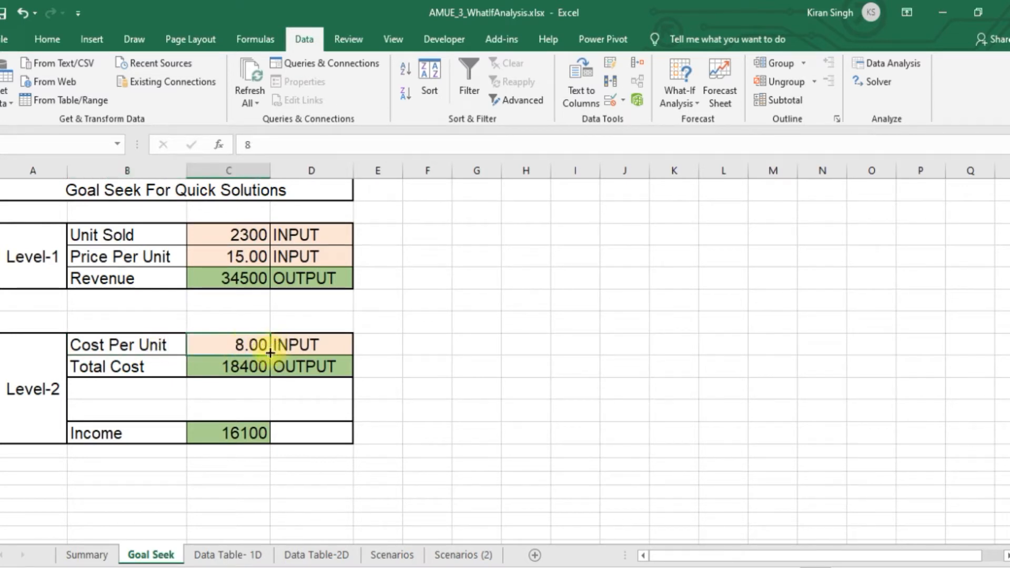
pyautogui.click(247, 365)
pyautogui.doubleClick(248, 366)
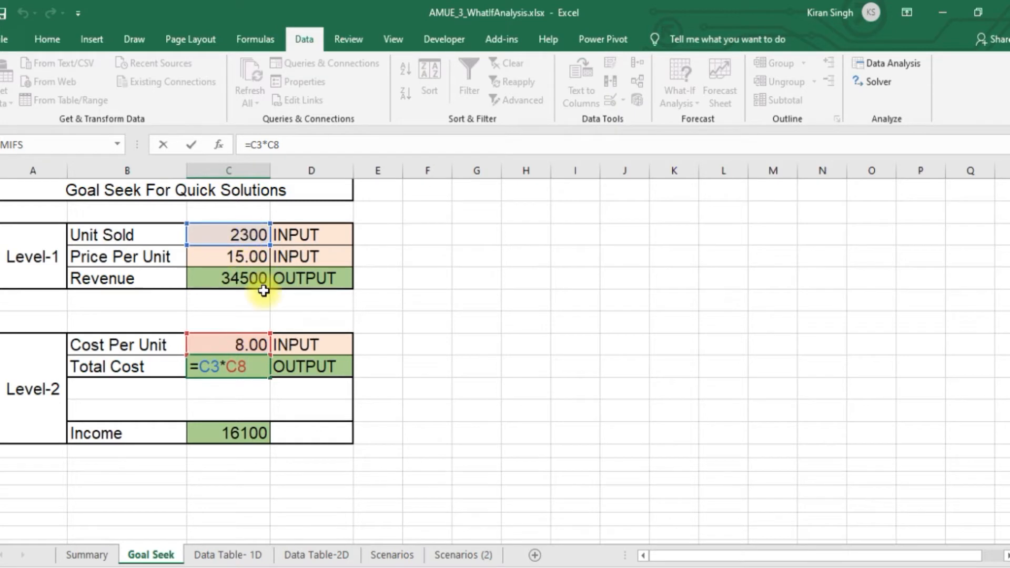
pyautogui.press('Return')
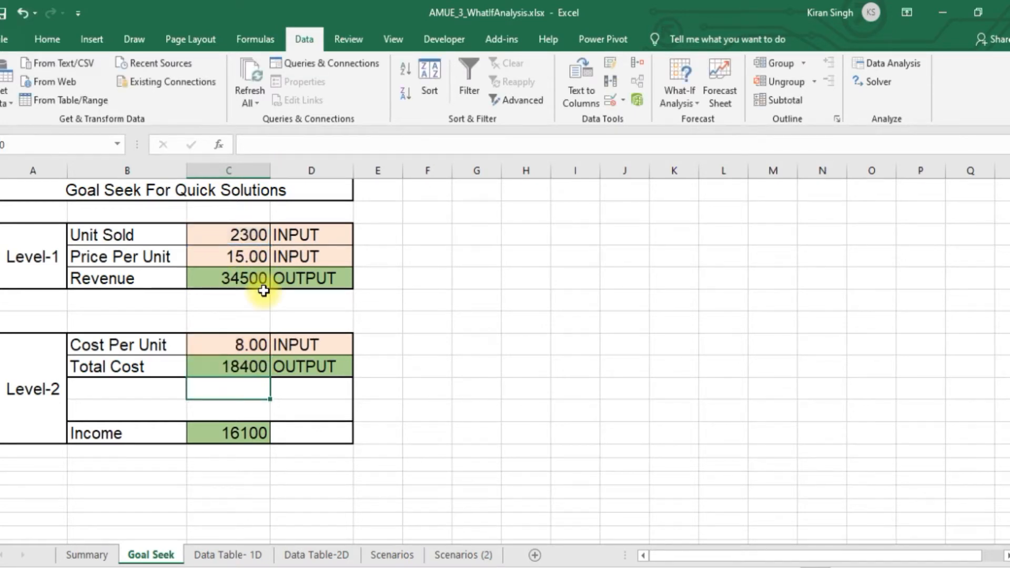
pyautogui.click(231, 367)
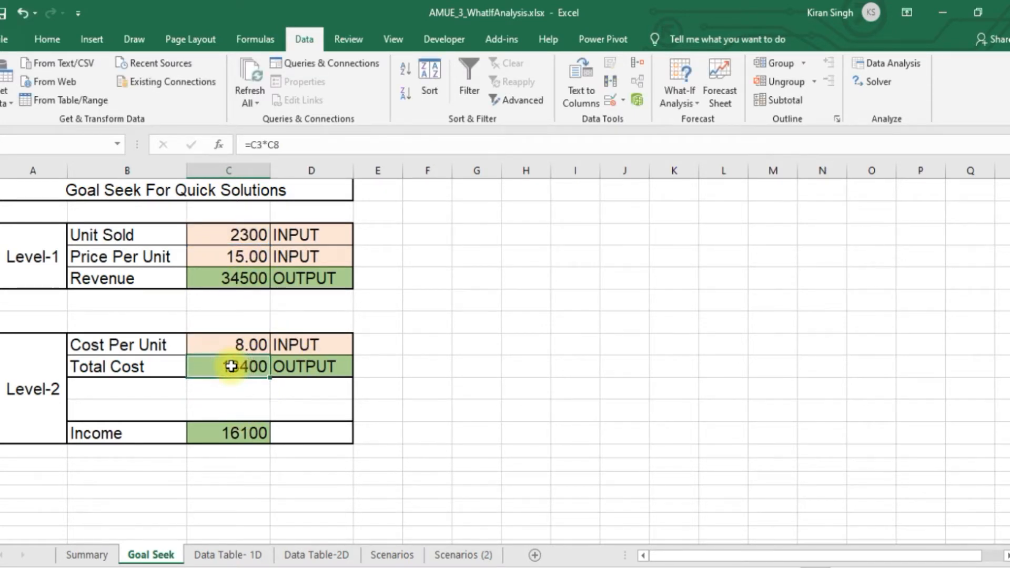
pyautogui.click(140, 430)
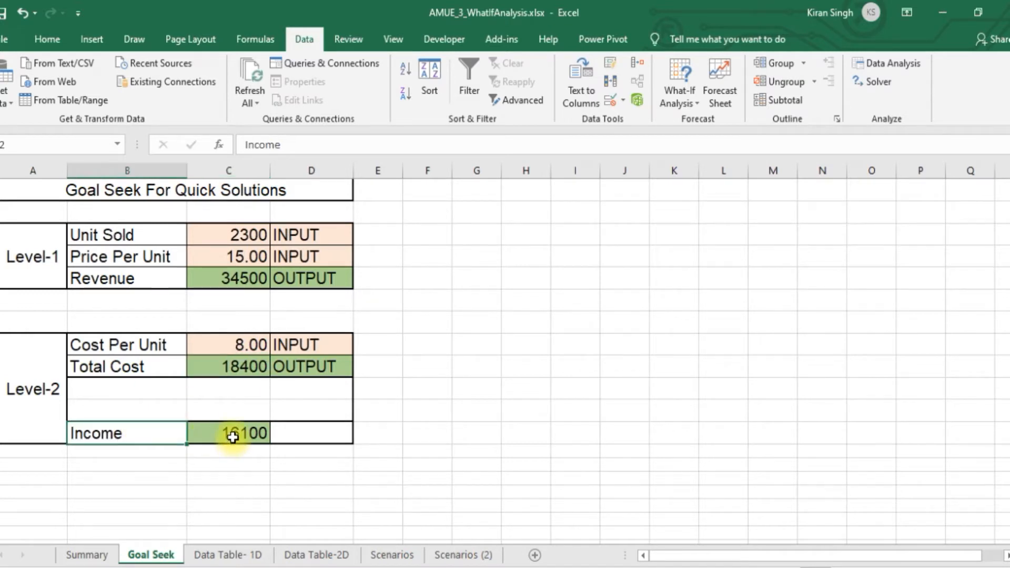
pyautogui.click(232, 434)
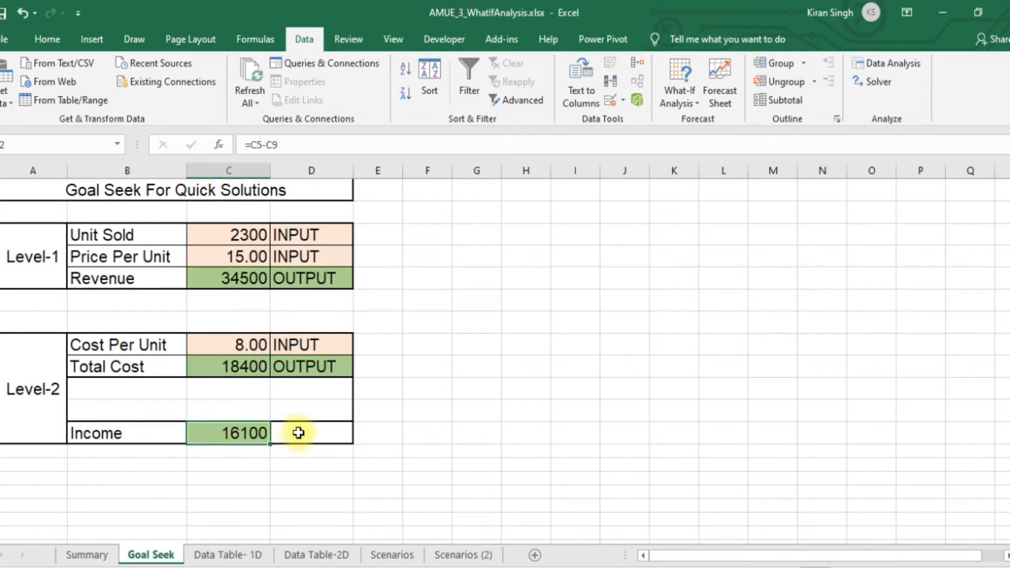
# Copy the OUTPUT label from the Total Cost row to the empty cell beside Income (D12)
pyautogui.click(312, 367)
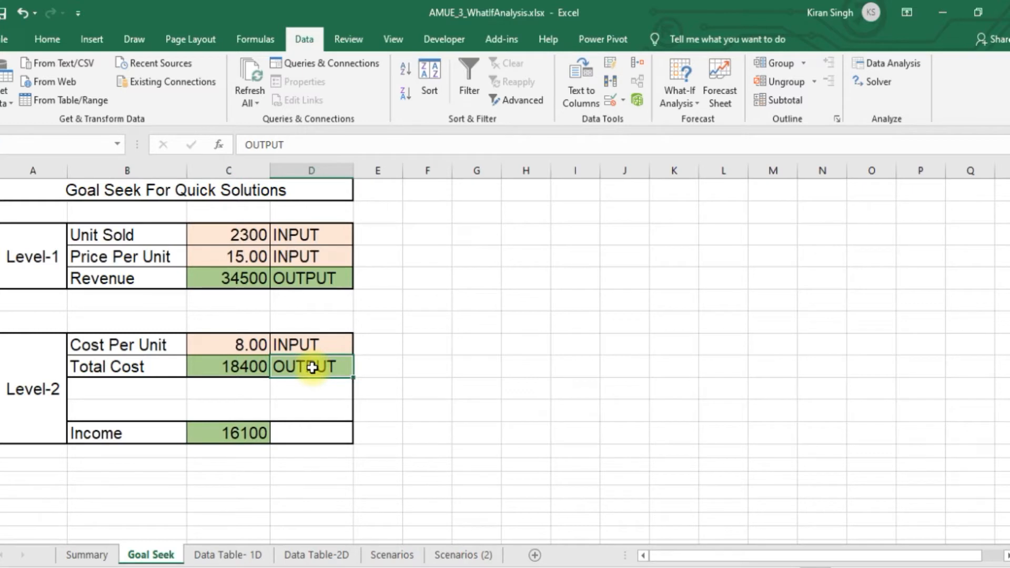
pyautogui.click(318, 433)
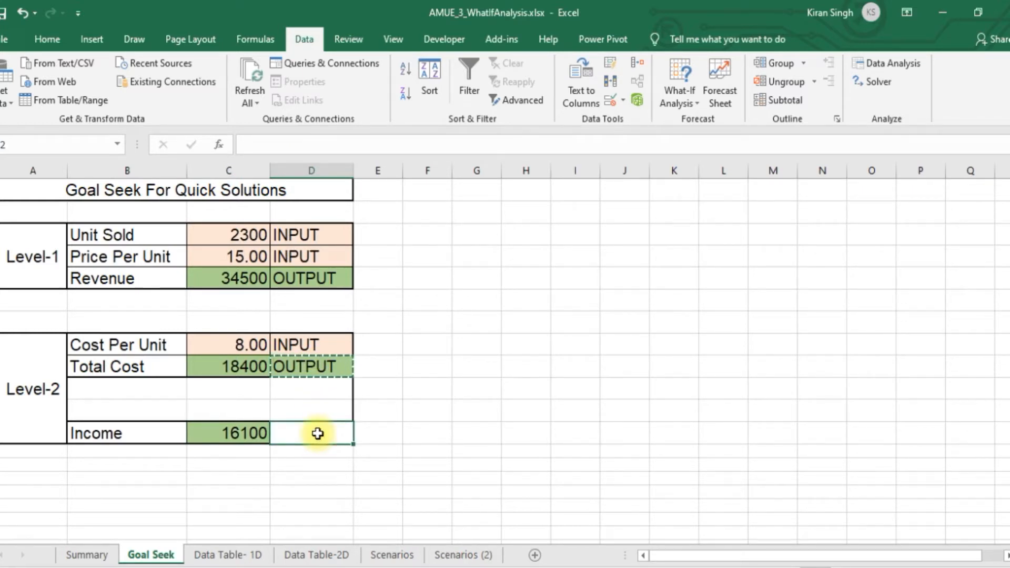
pyautogui.write('OUTPUT')
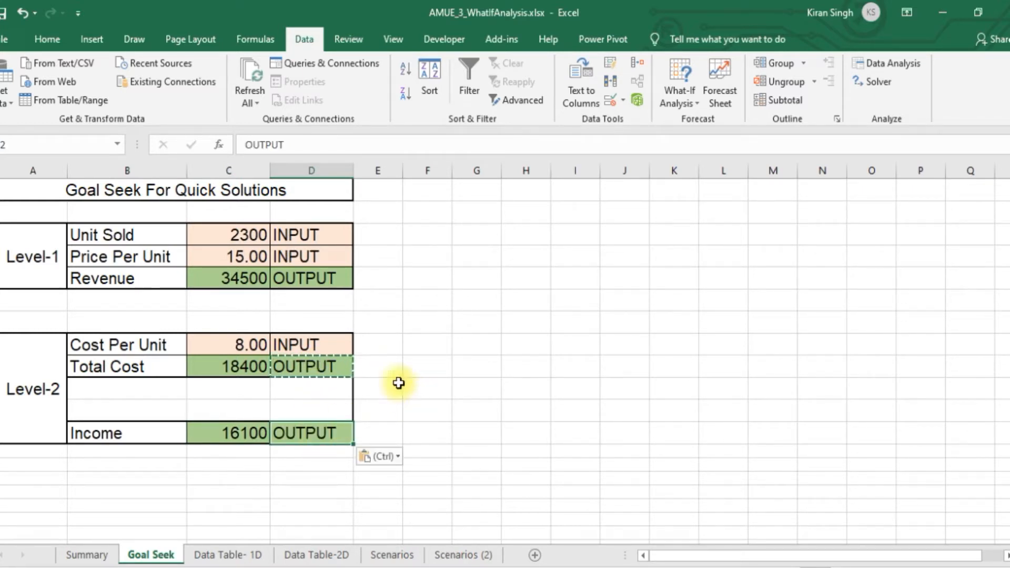
# Run Goal Seek to bring Income (C12) to 17000 by changing Cost Per Unit (C8), and discard the solution
pyautogui.click(248, 435)
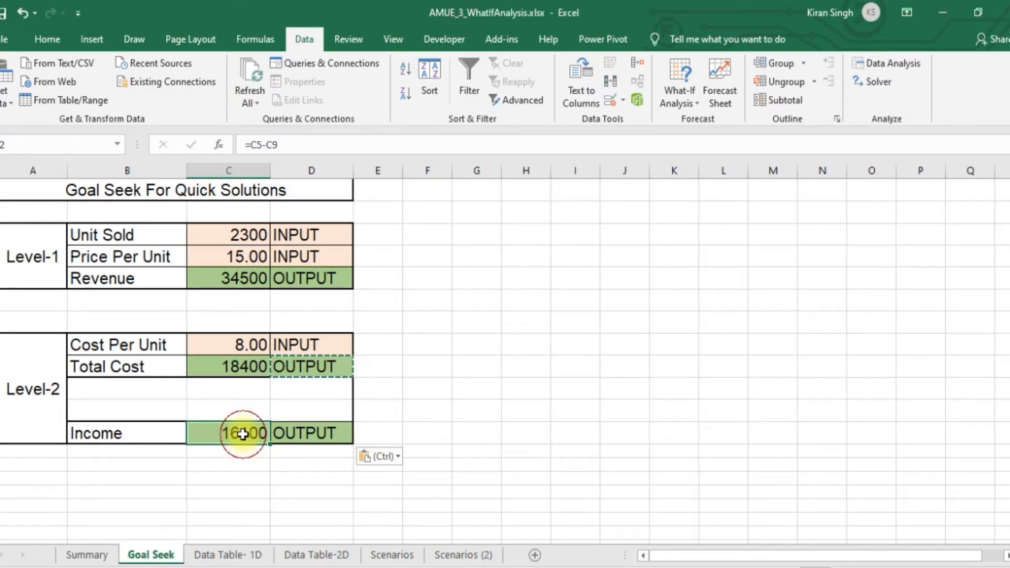
pyautogui.click(690, 93)
pyautogui.click(697, 139)
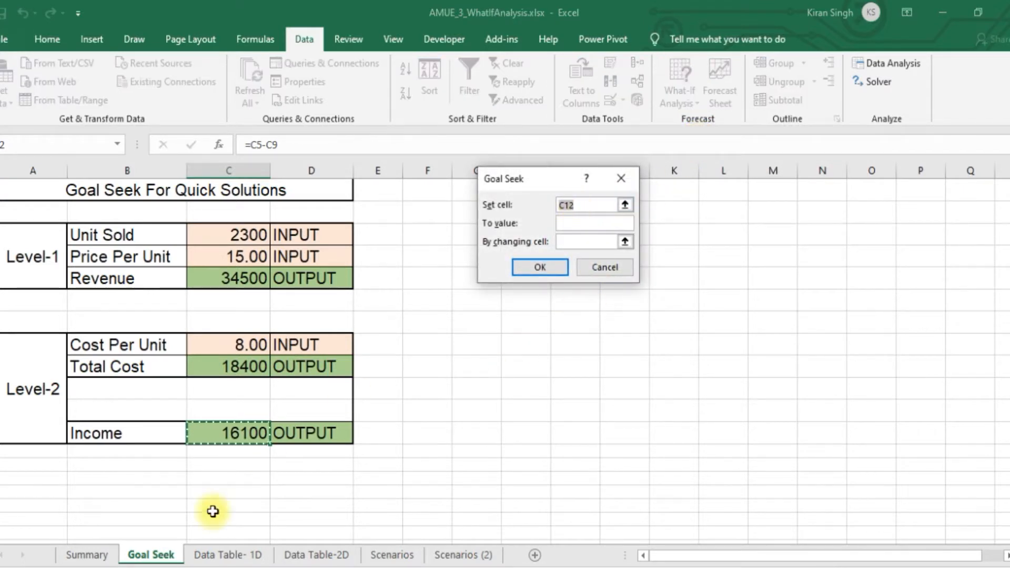
pyautogui.moveTo(586, 206); pyautogui.dragTo(557, 204)
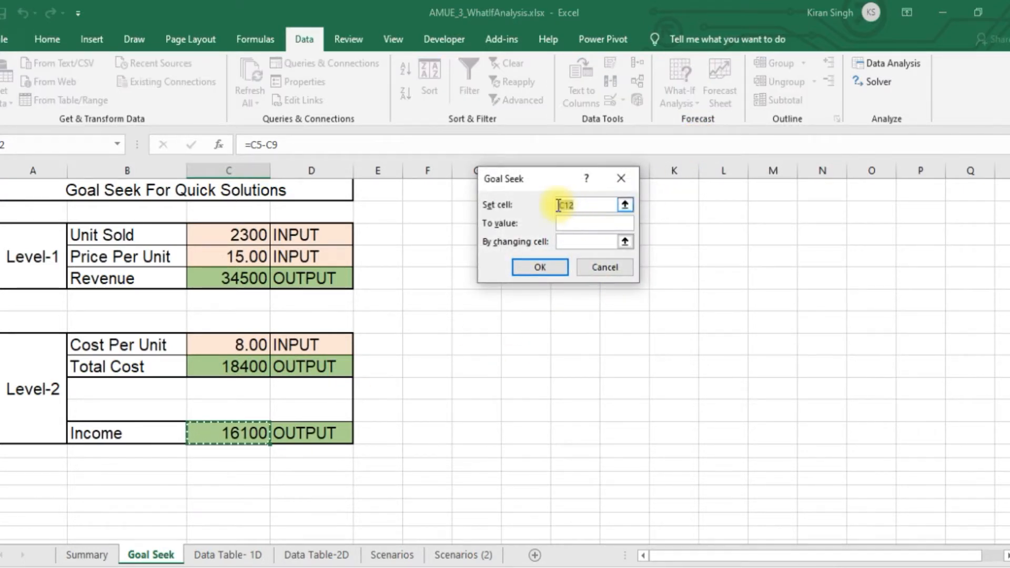
pyautogui.click(566, 223)
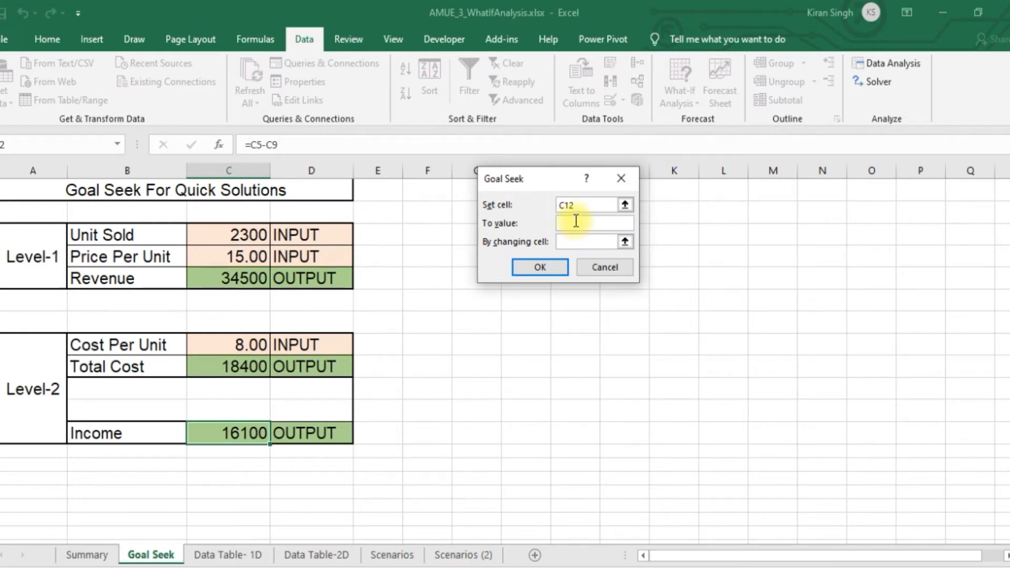
pyautogui.write('17000')
pyautogui.click(577, 242)
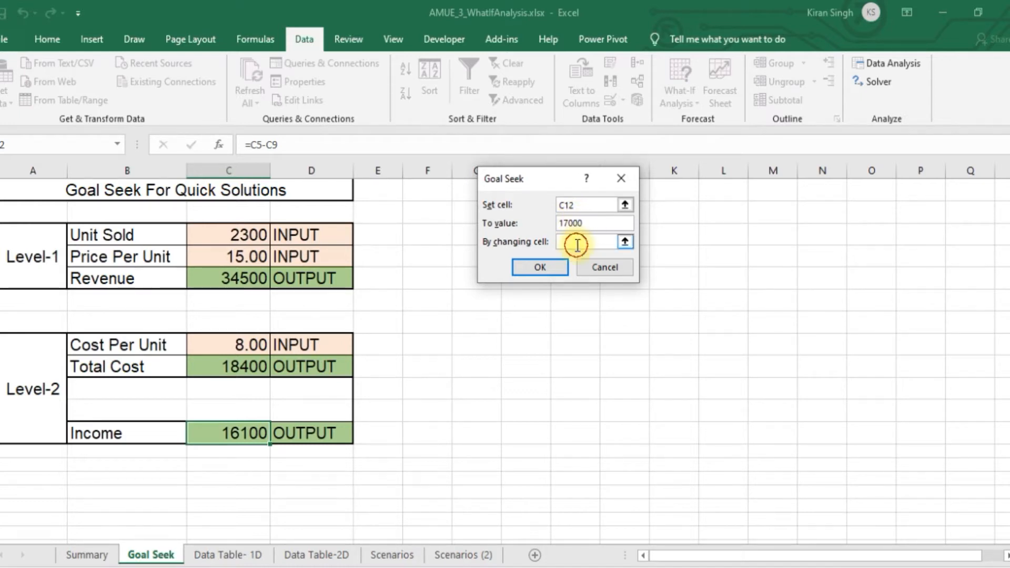
pyautogui.click(241, 345)
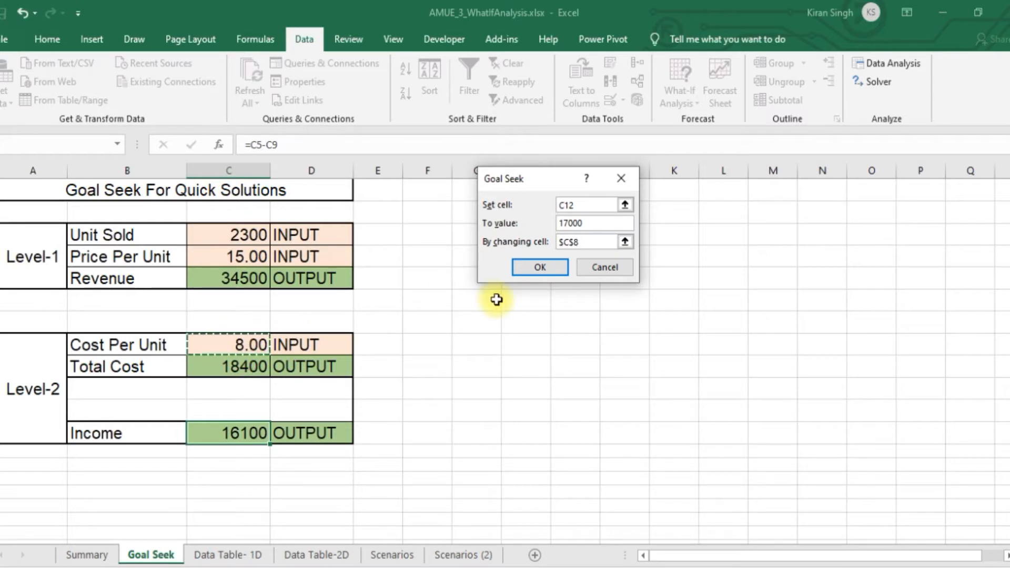
pyautogui.click(537, 268)
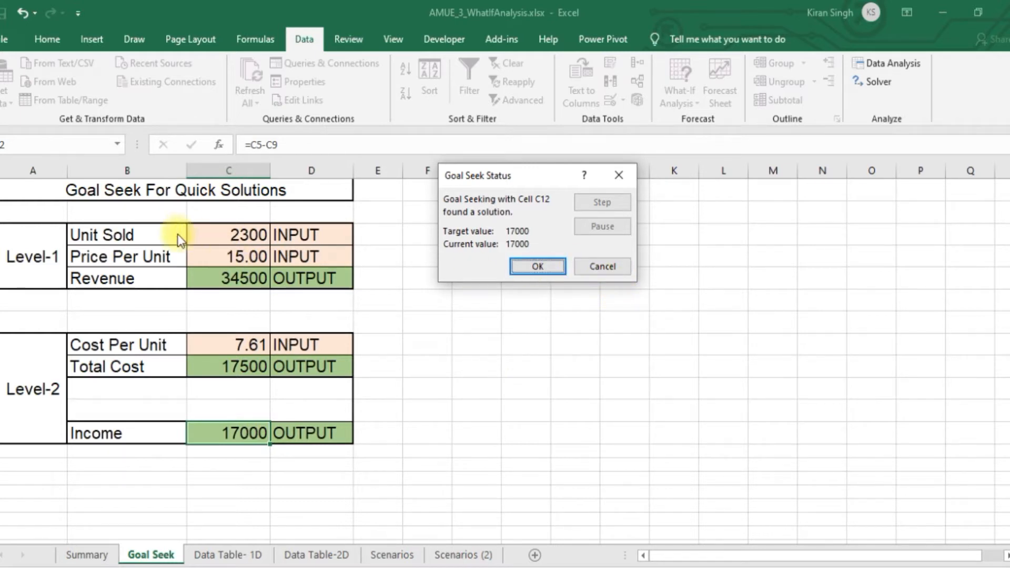
pyautogui.click(600, 267)
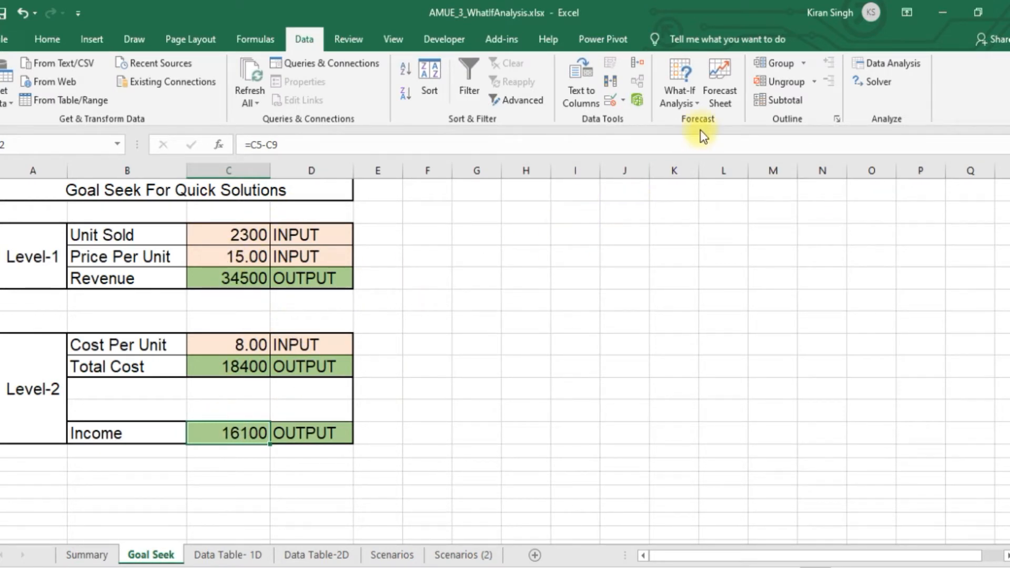
# Run Goal Seek to bring Income (C12) to 17000 by changing Price Per Unit (C4), and keep the solution
pyautogui.click(694, 98)
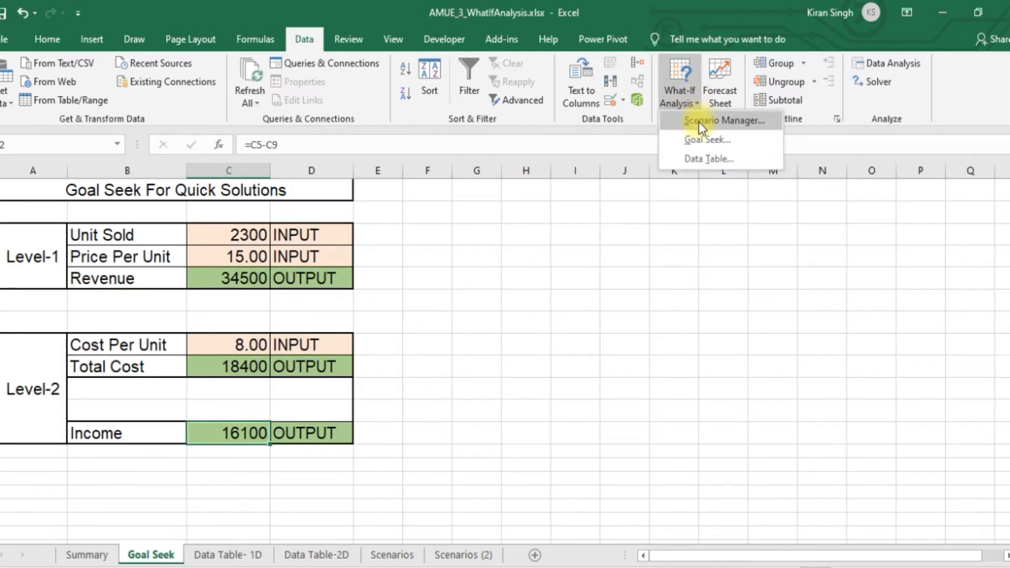
pyautogui.click(701, 139)
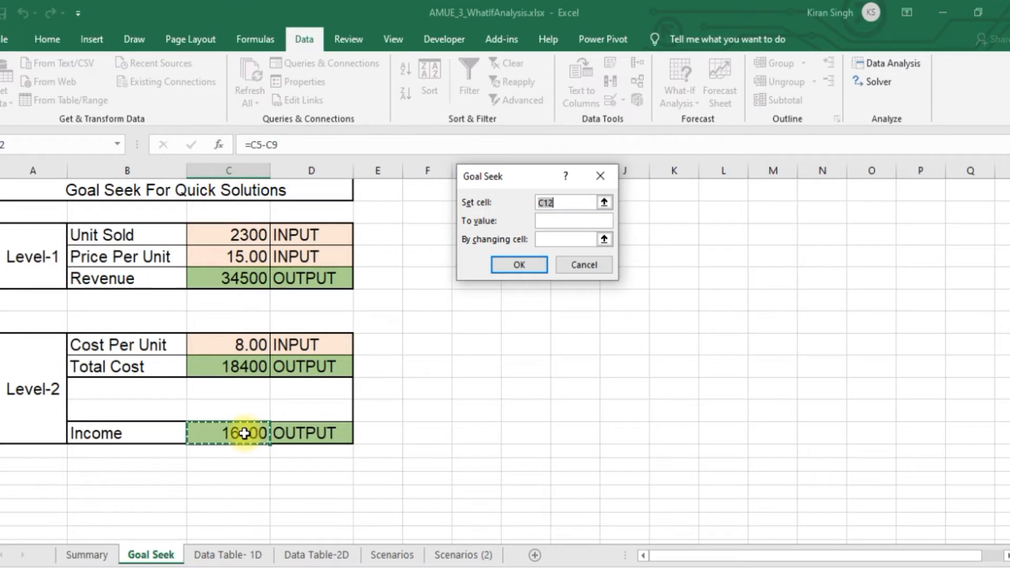
pyautogui.click(565, 220)
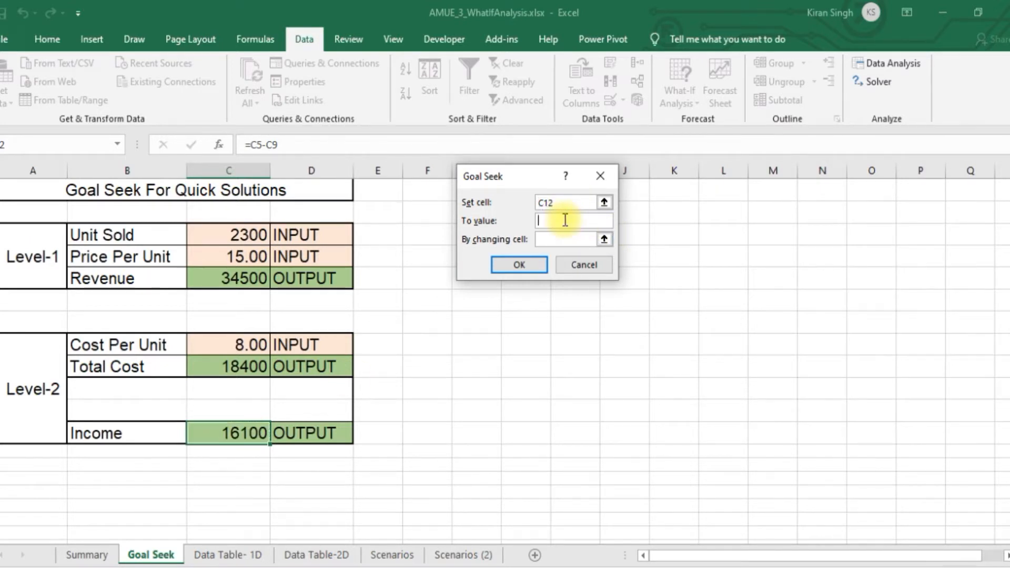
pyautogui.write('17999')
pyautogui.press('BackSpace')
pyautogui.press('BackSpace')
pyautogui.press('BackSpace')
pyautogui.write('000')
pyautogui.click(542, 241)
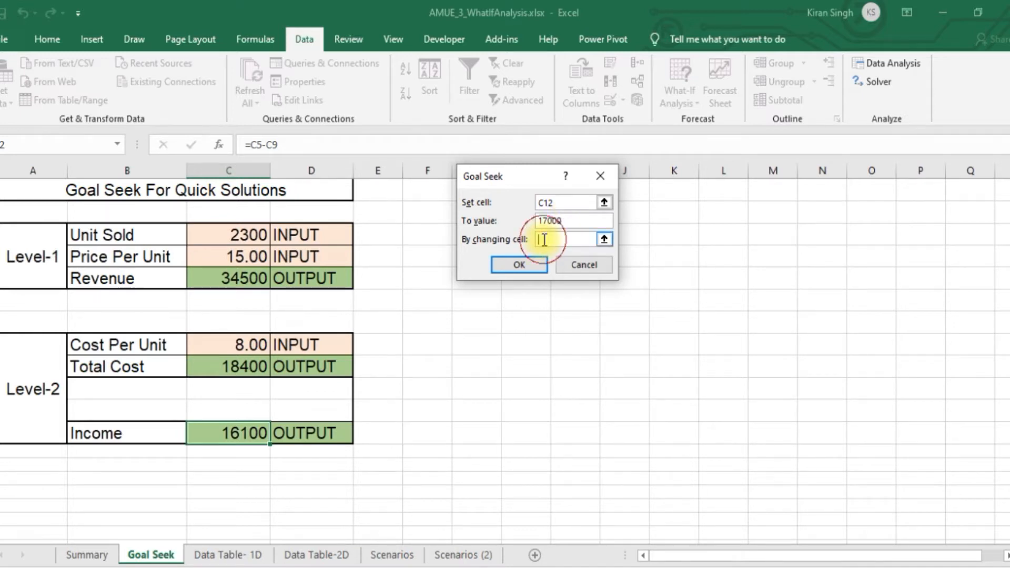
pyautogui.click(223, 235)
pyautogui.click(226, 256)
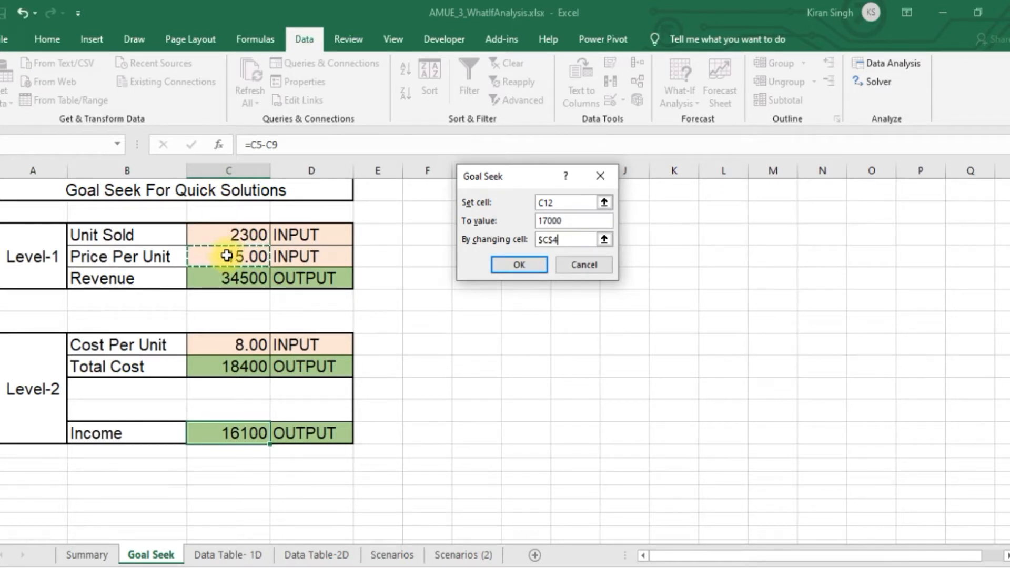
pyautogui.click(505, 265)
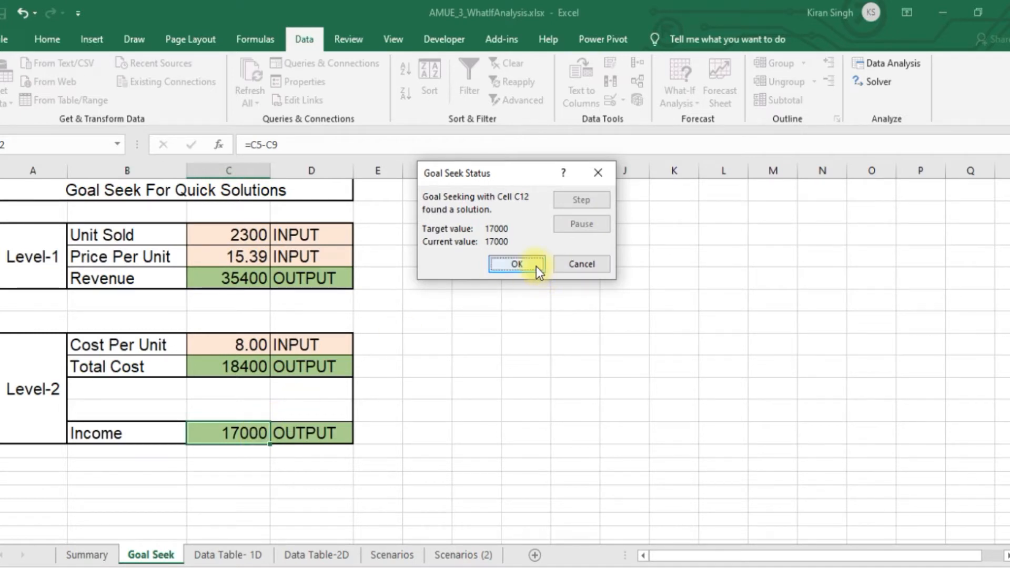
pyautogui.click(516, 264)
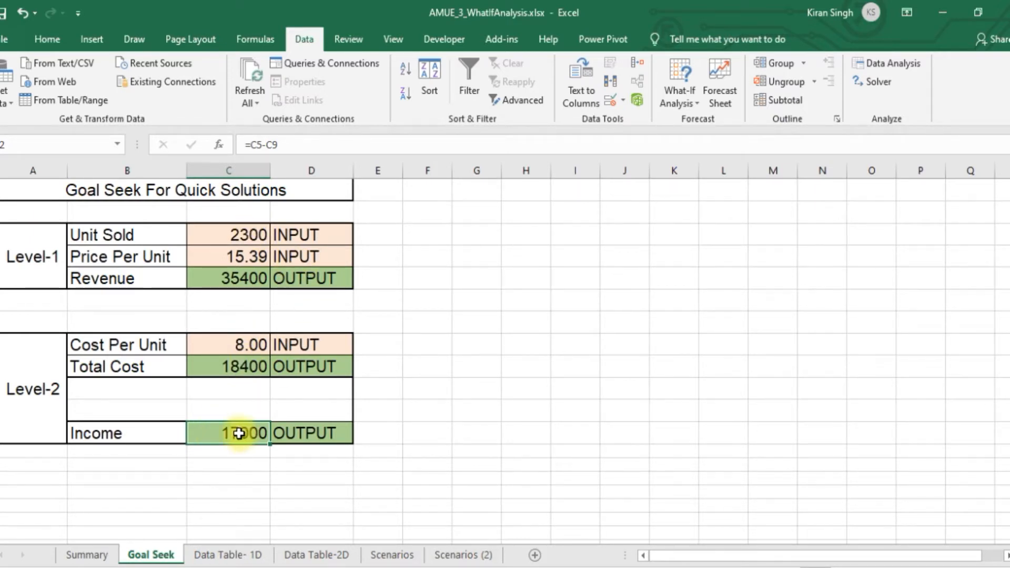
# Run Goal Seek to bring Income (C12) to 18000 by changing Unit Sold (C3), and dismiss the solution
pyautogui.click(684, 104)
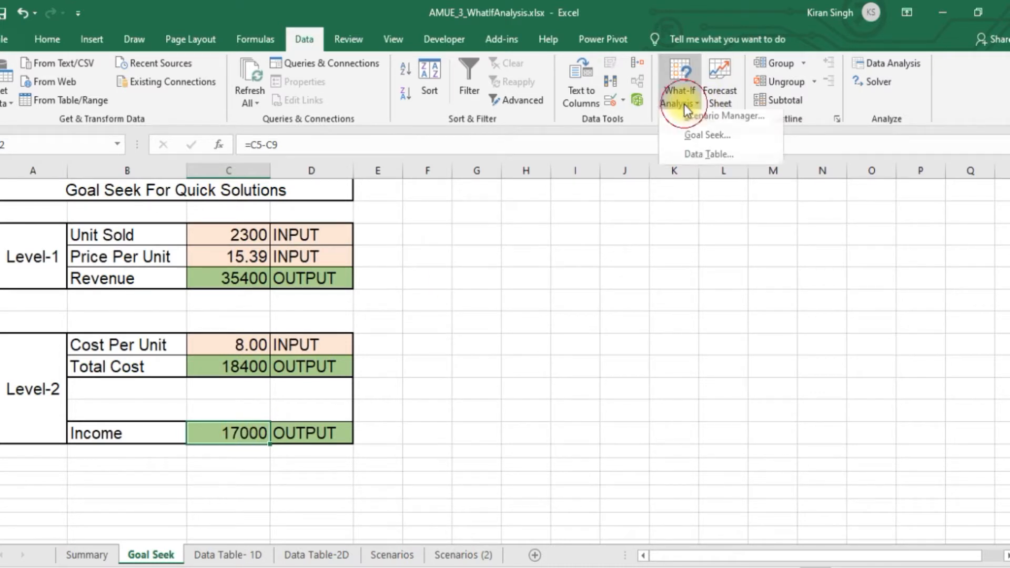
pyautogui.click(700, 137)
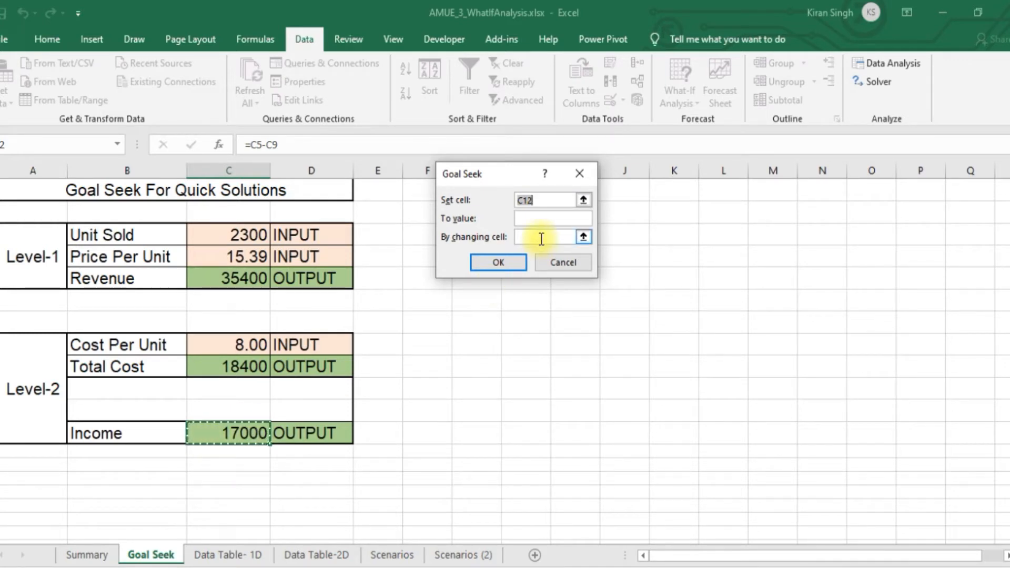
pyautogui.click(533, 220)
pyautogui.write('18000')
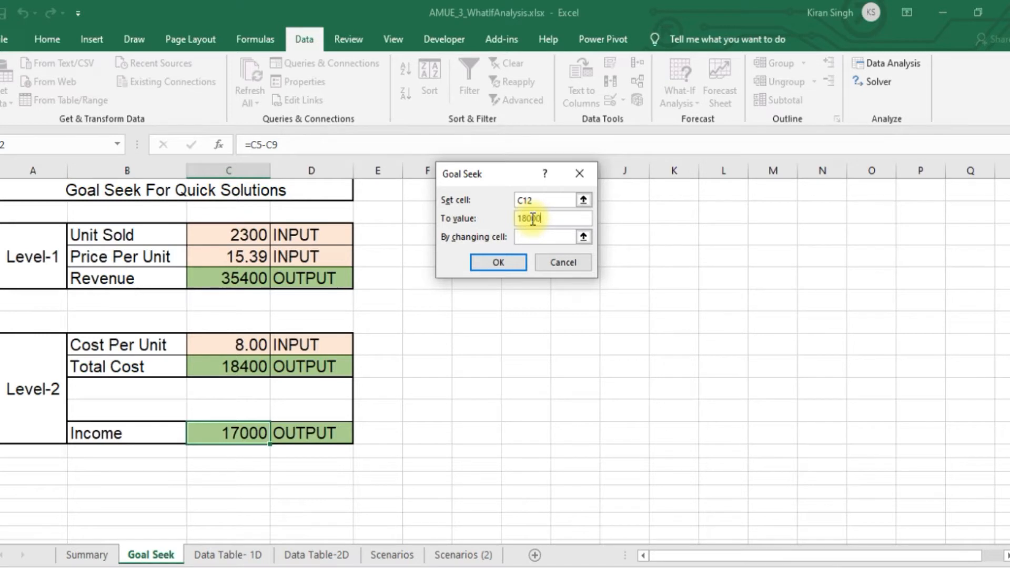
pyautogui.click(530, 237)
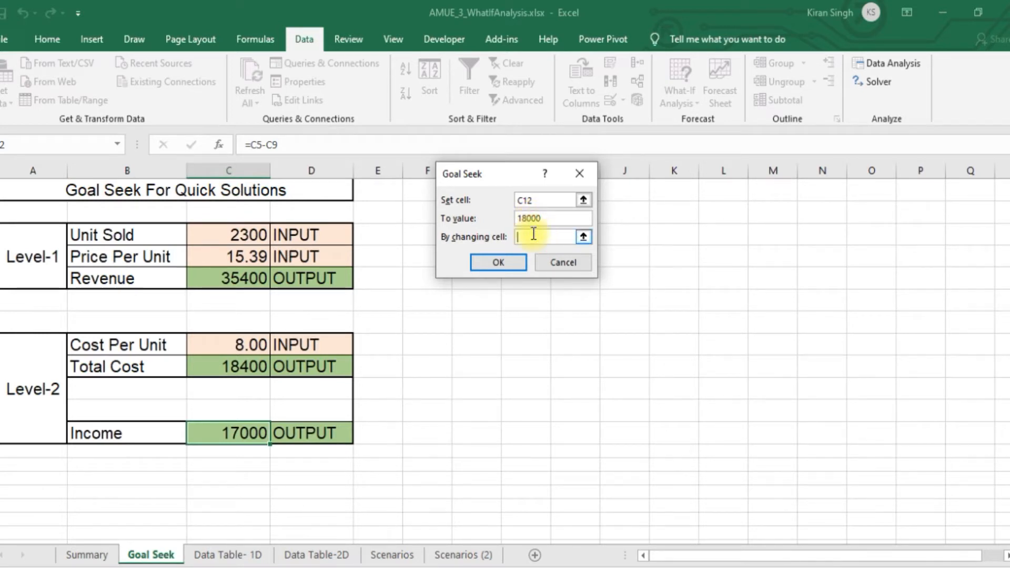
pyautogui.click(238, 233)
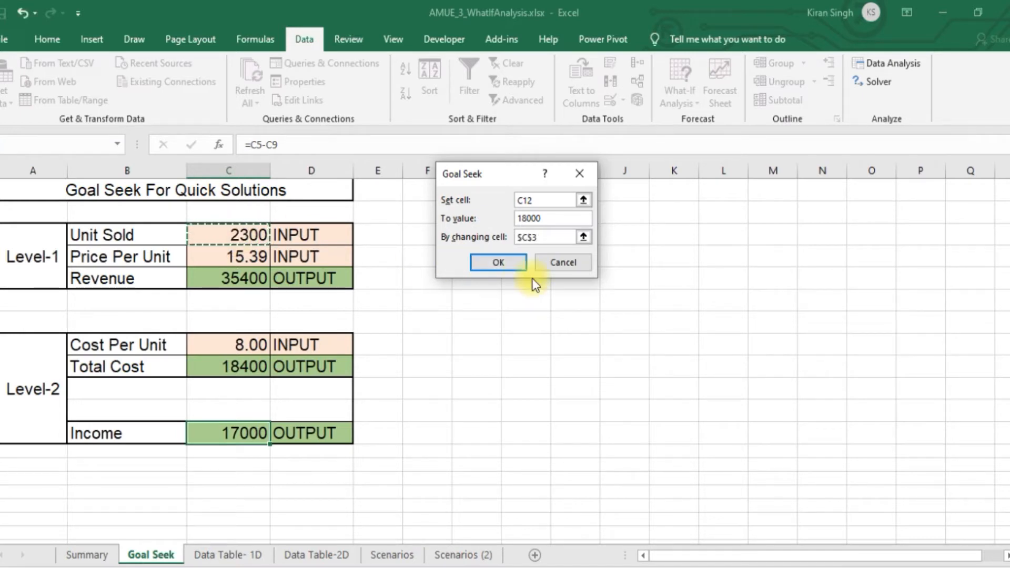
pyautogui.click(514, 264)
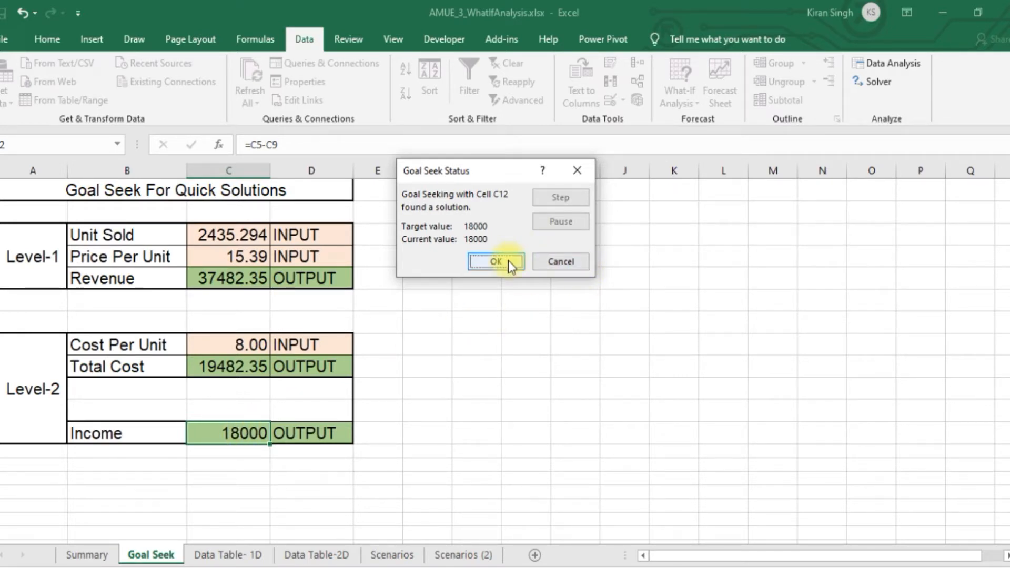
pyautogui.click(580, 172)
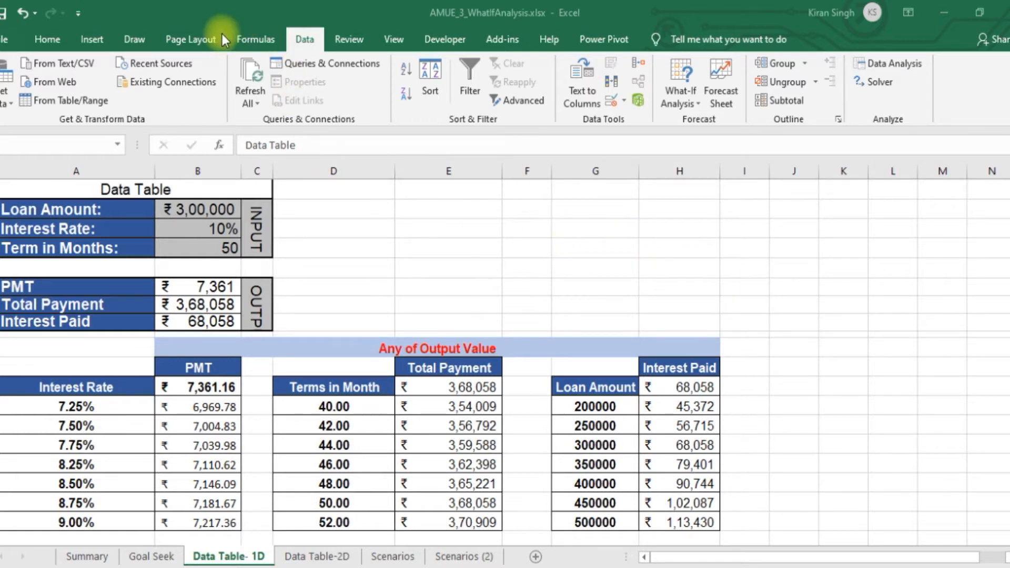
# Locate the Data Table tool among the What-If Analysis options for the Data Table- 1D sheet
pyautogui.click(304, 39)
pyautogui.click(64, 37)
pyautogui.click(91, 38)
pyautogui.click(134, 40)
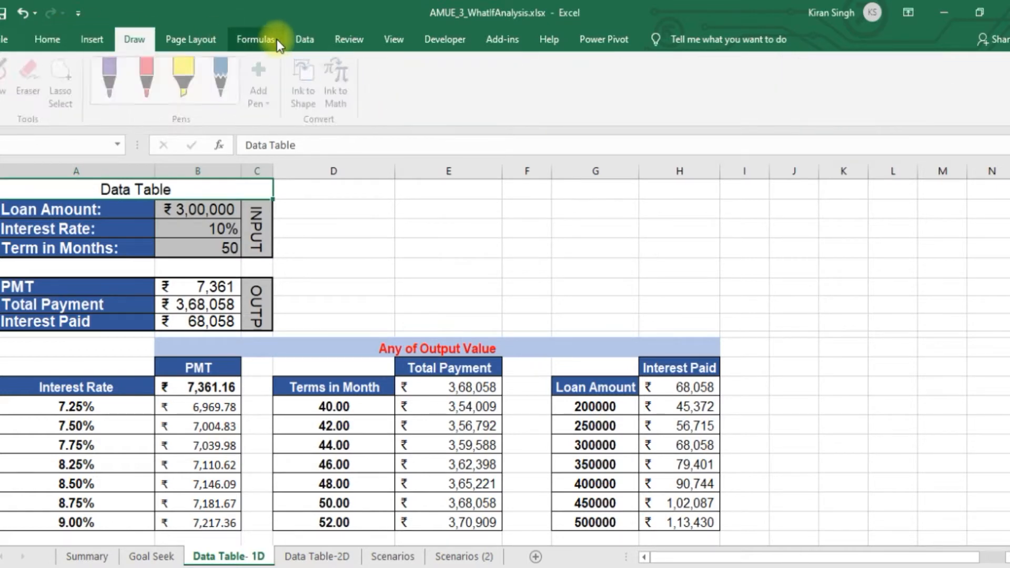
pyautogui.click(305, 40)
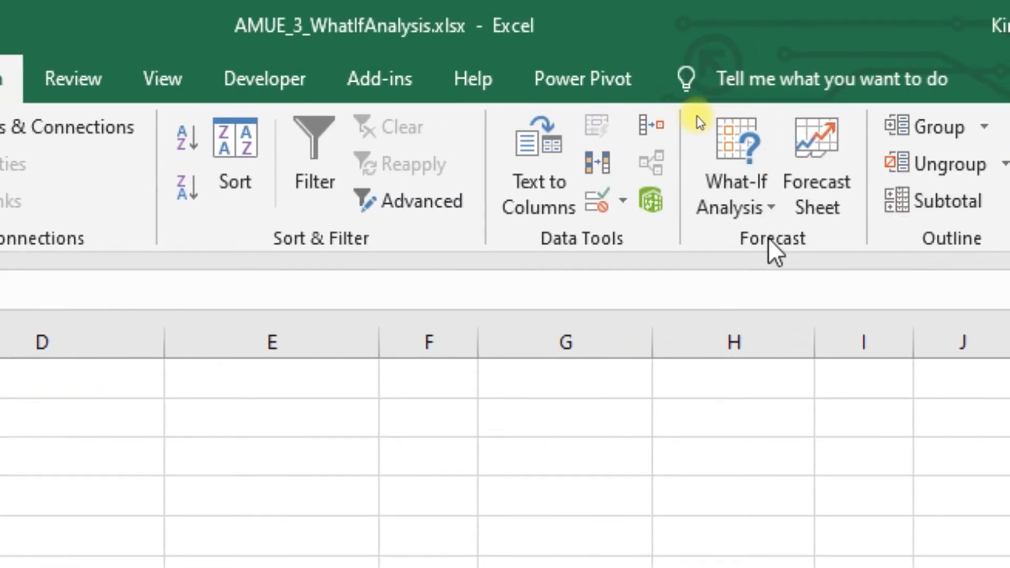
pyautogui.click(766, 196)
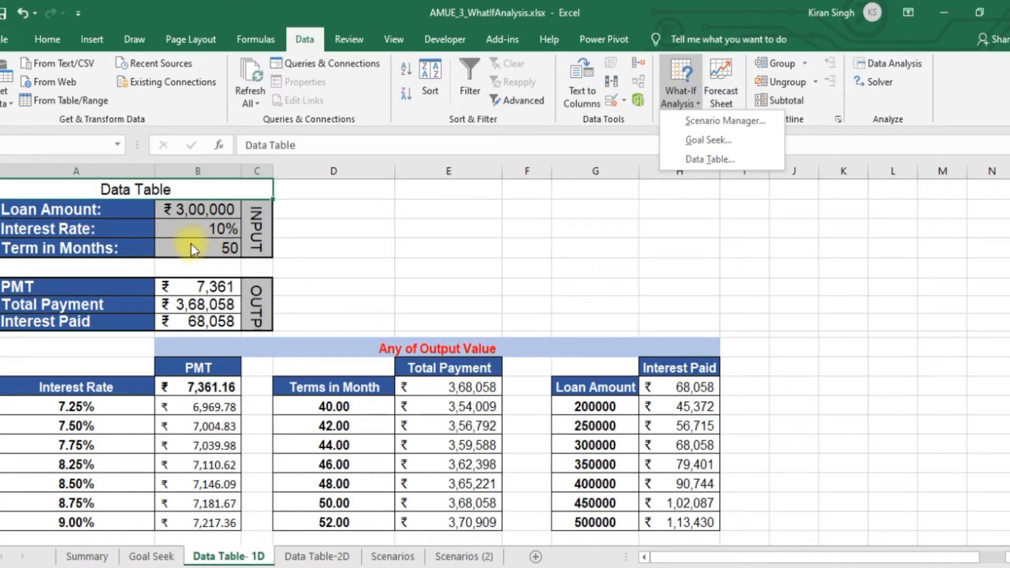
pyautogui.click(89, 203)
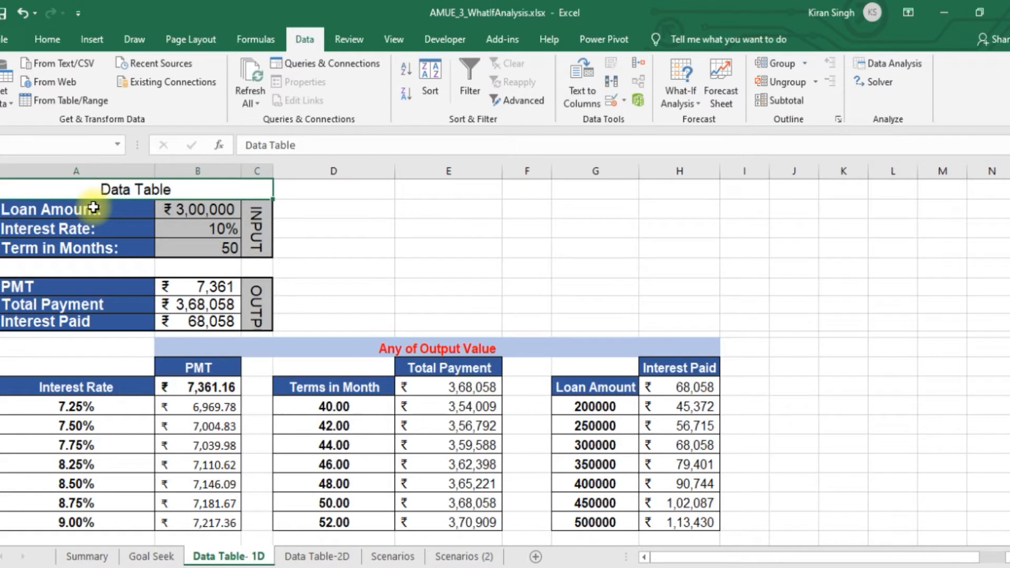
# Increase the height of the Interest Paid row (row 8) so the vertical OUTPUT label fits its merged cell
pyautogui.moveTo(104, 210); pyautogui.dragTo(255, 252)
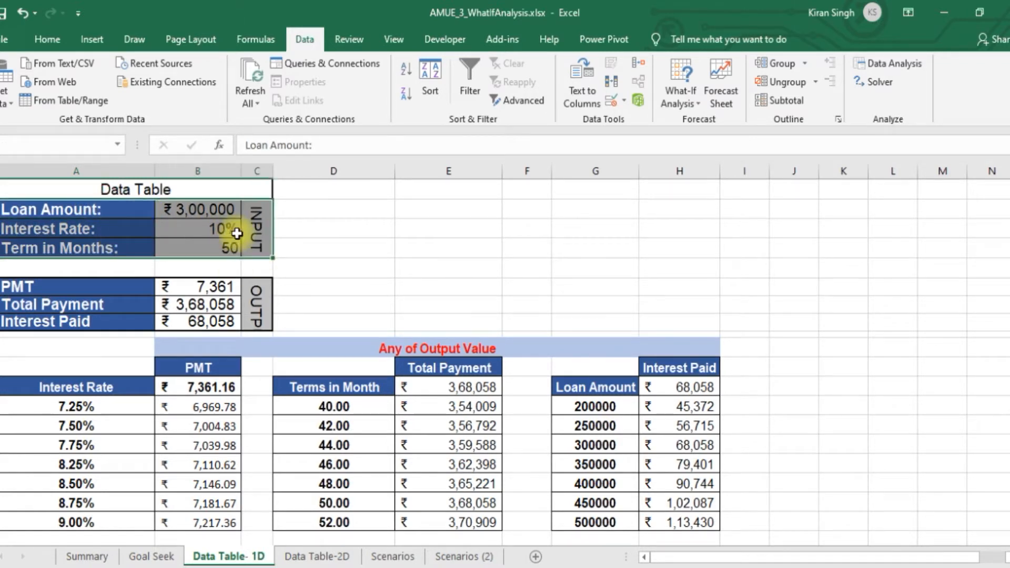
pyautogui.click(257, 216)
pyautogui.click(260, 299)
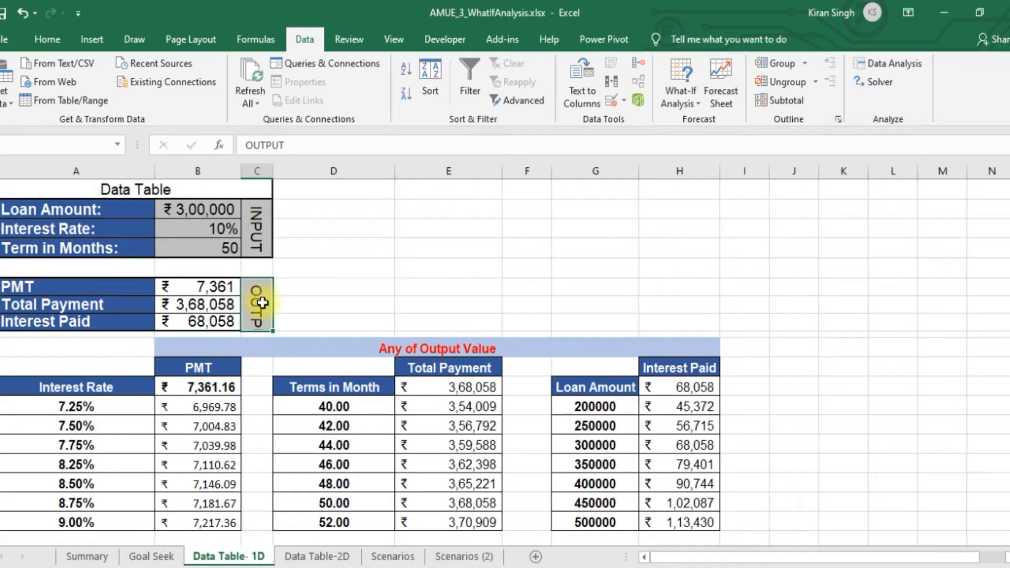
pyautogui.moveTo(1, 331); pyautogui.dragTo(2, 348)
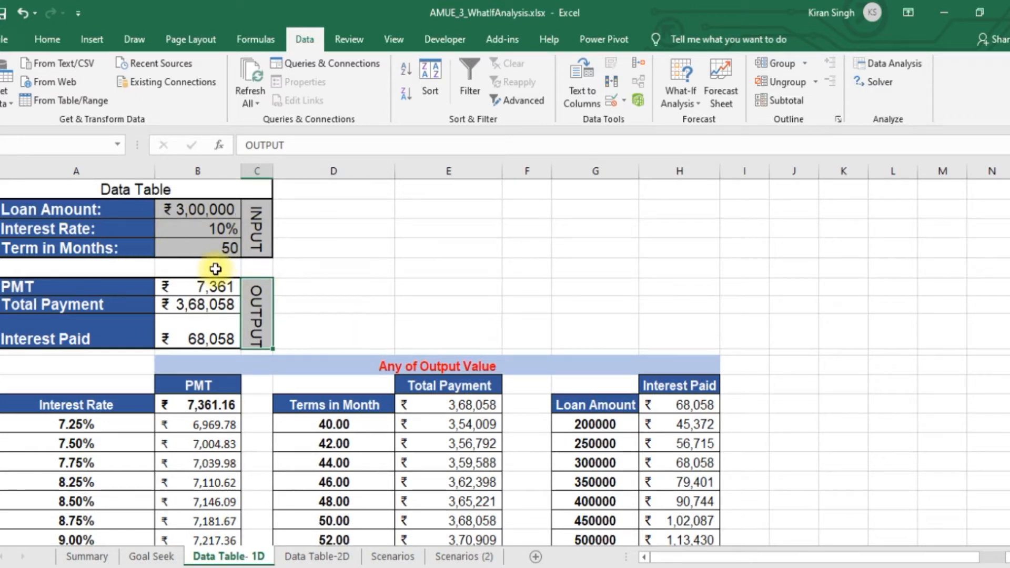
# Examine the loan's input cells: Loan Amount, Interest Rate and Term in Months (B2:B4)
pyautogui.click(70, 207)
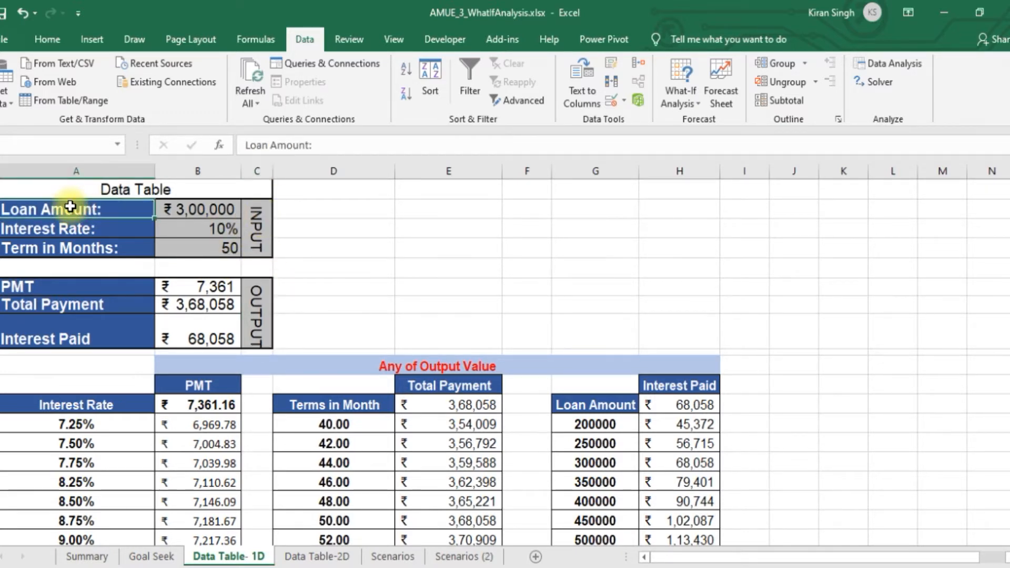
pyautogui.click(201, 209)
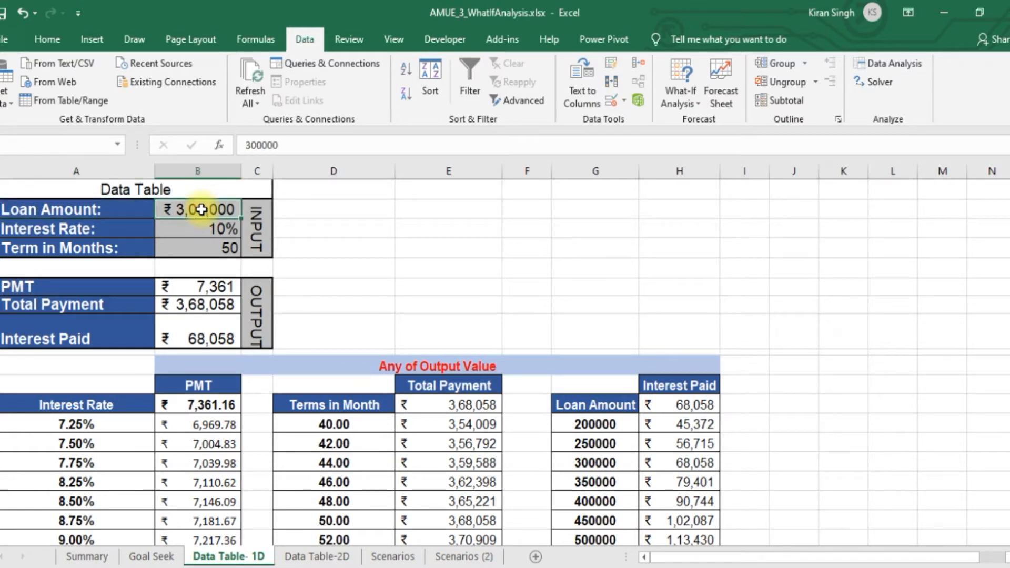
pyautogui.click(129, 227)
pyautogui.click(203, 226)
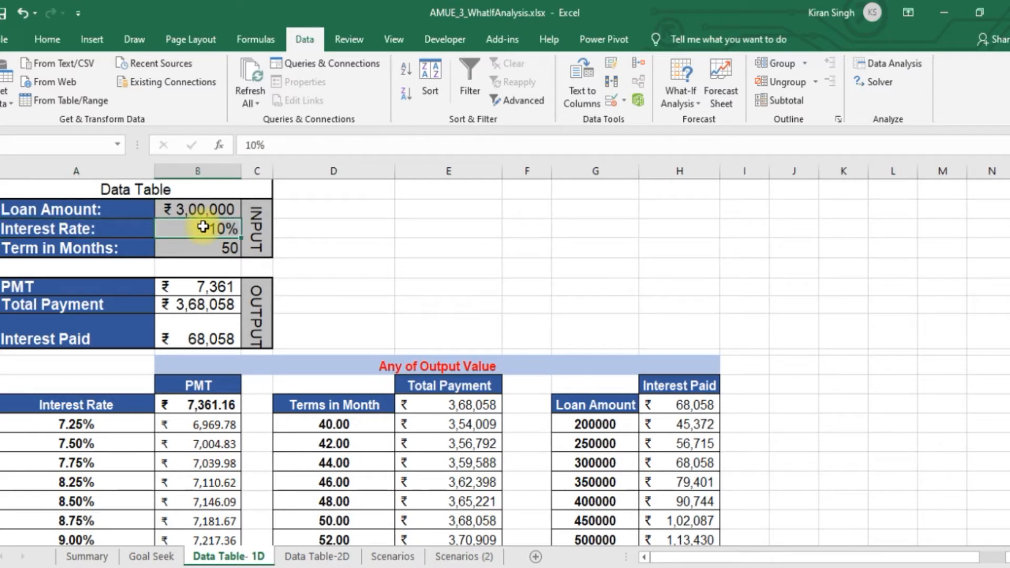
pyautogui.click(71, 248)
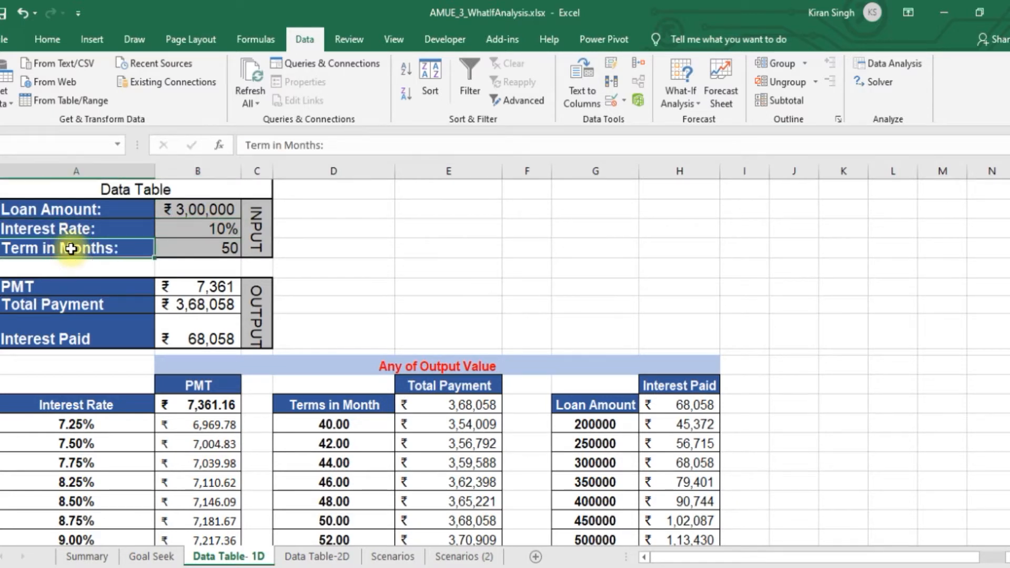
pyautogui.click(201, 248)
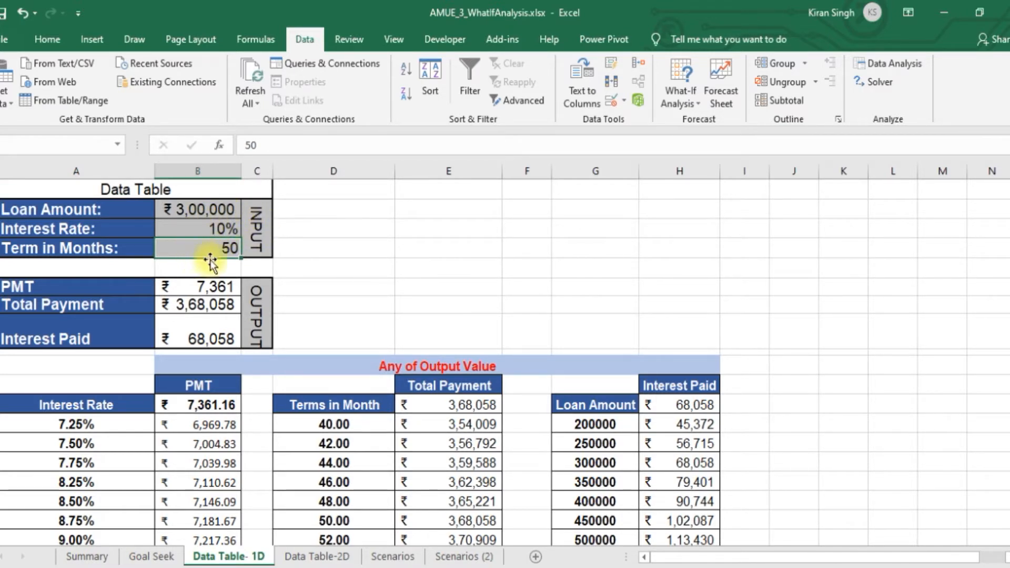
pyautogui.moveTo(216, 207); pyautogui.dragTo(229, 239)
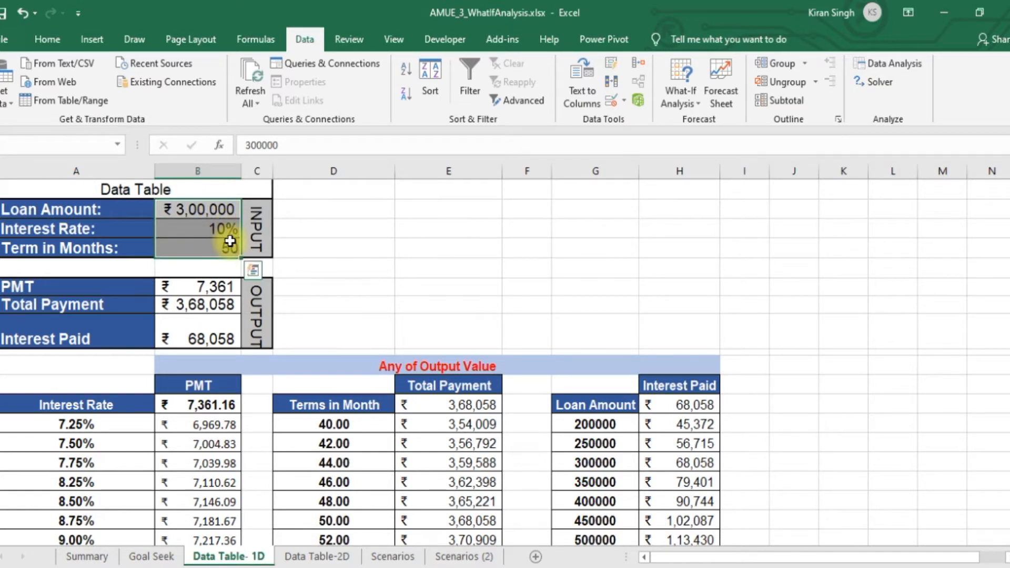
pyautogui.click(224, 230)
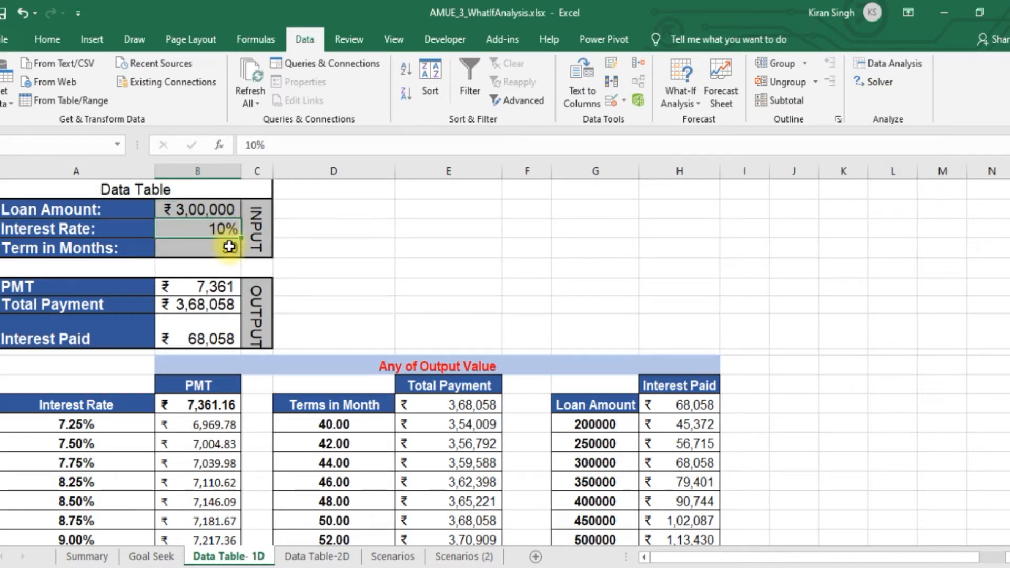
pyautogui.click(229, 246)
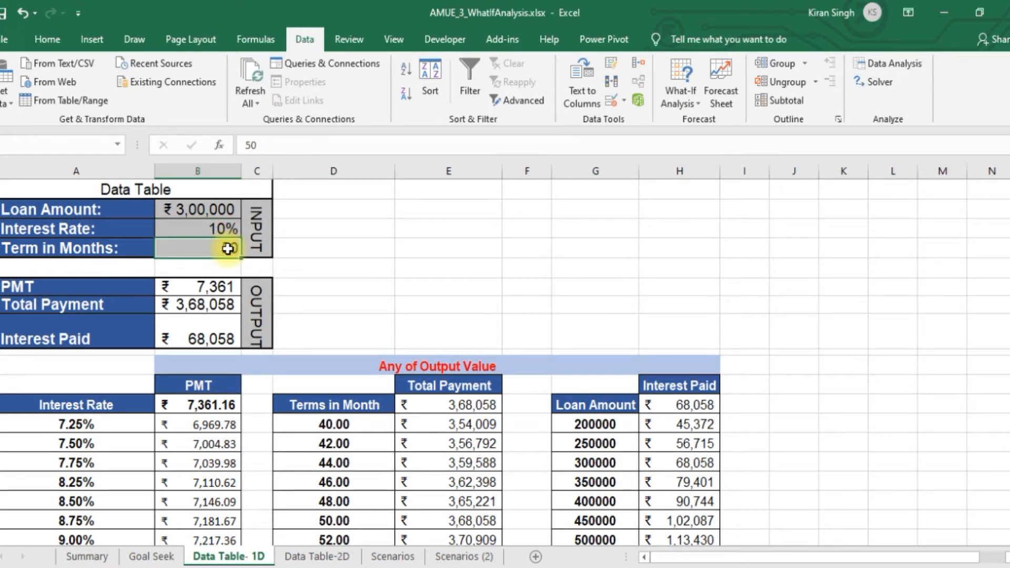
# Review the PMT formula in B6 and clear the PMT, Total Payment and Interest Paid cells (B6:B8)
pyautogui.click(76, 285)
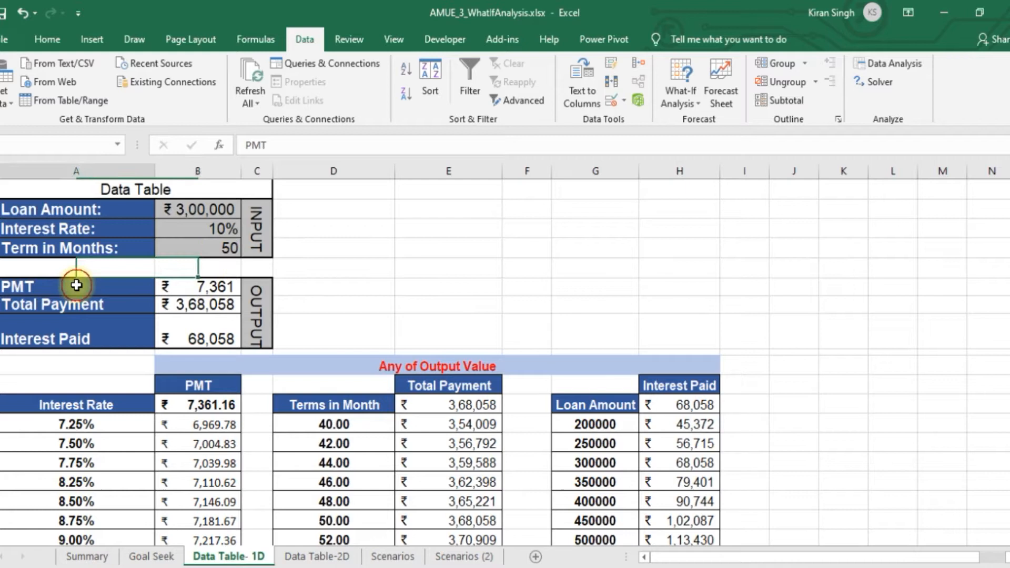
pyautogui.click(184, 288)
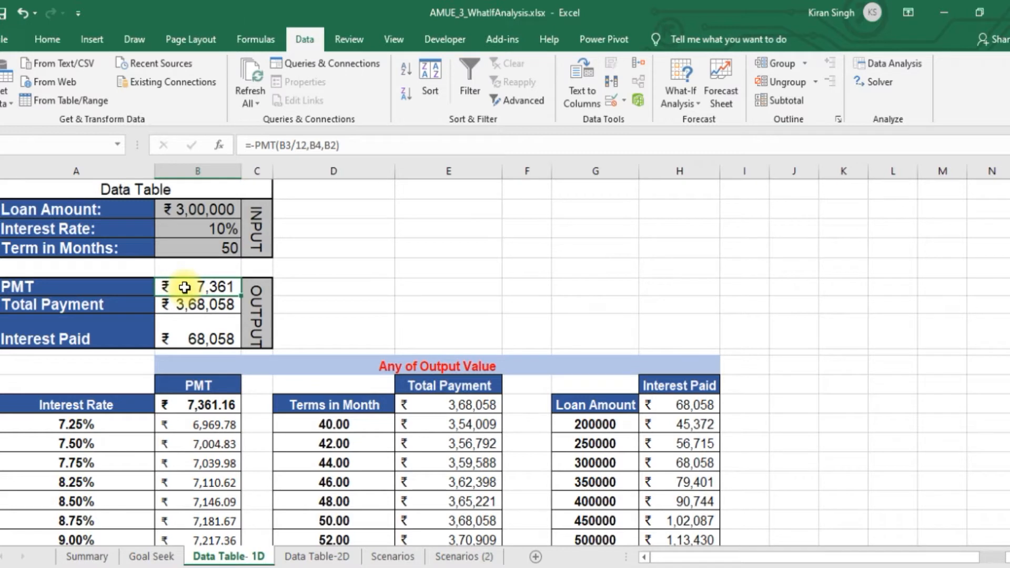
pyautogui.moveTo(184, 287); pyautogui.dragTo(195, 329)
pyautogui.press('Delete')
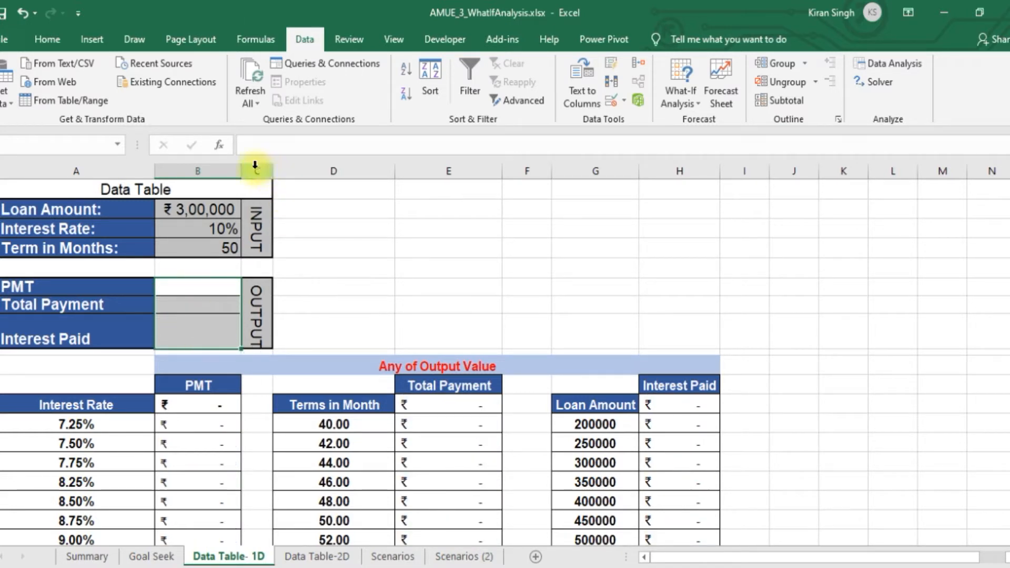
# Enter the formula =PMT(B3/12,B4,B2) in the PMT output cell (B6) to calculate the monthly loan payment
pyautogui.moveTo(201, 289); pyautogui.dragTo(199, 288)
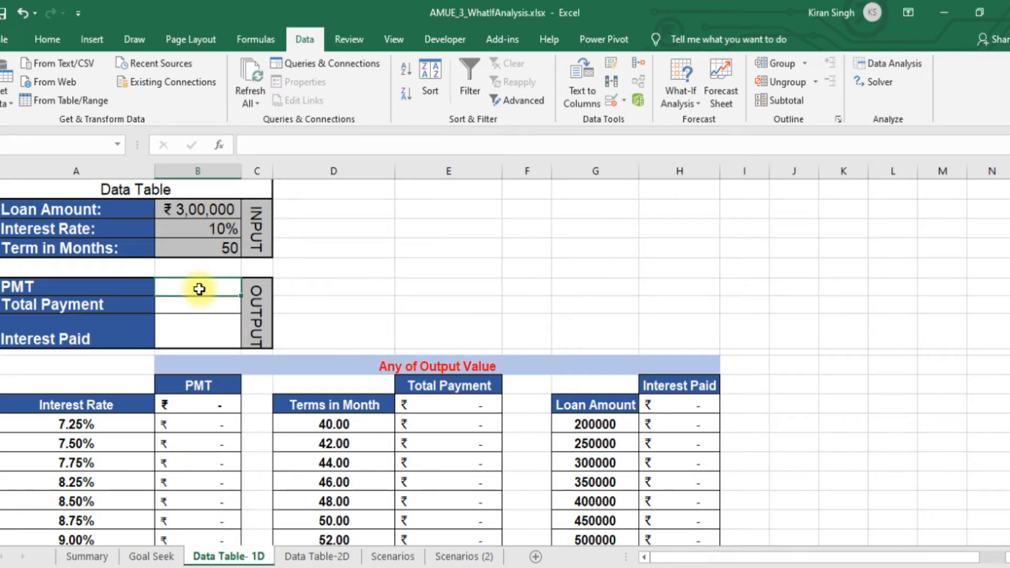
pyautogui.write('=')
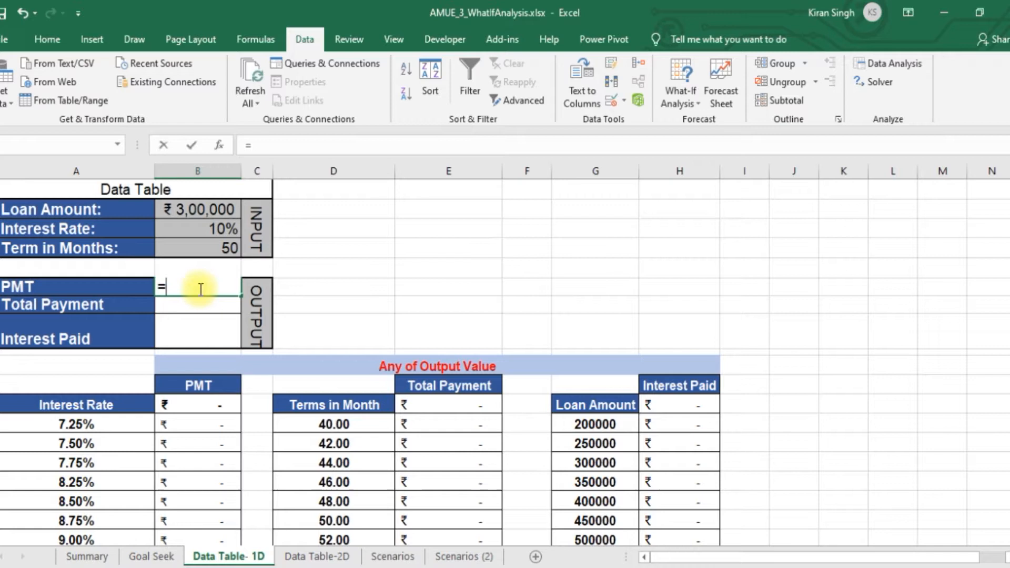
pyautogui.write('pmt')
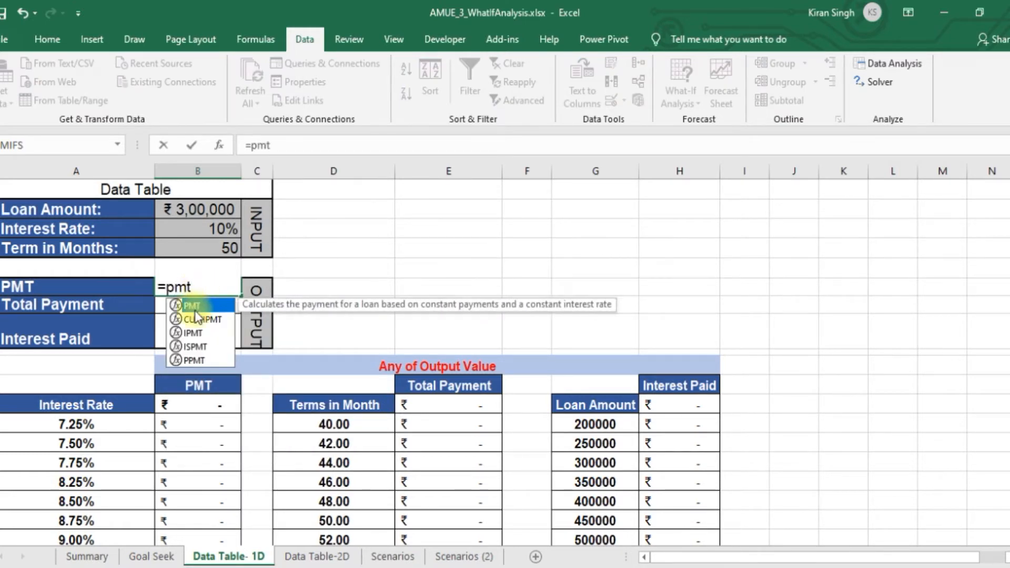
pyautogui.doubleClick(192, 305)
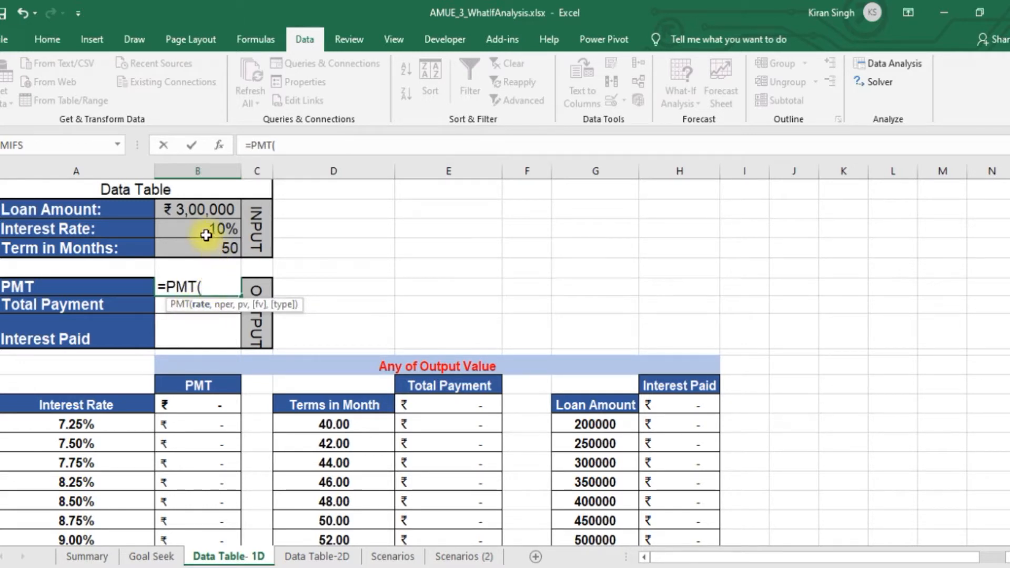
pyautogui.click(205, 230)
pyautogui.write('/12')
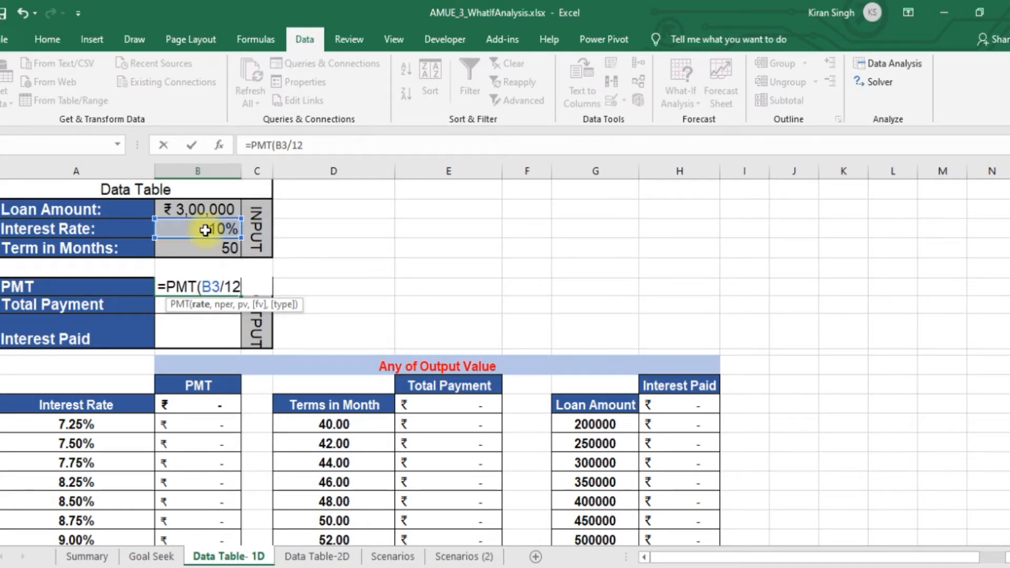
pyautogui.write(',')
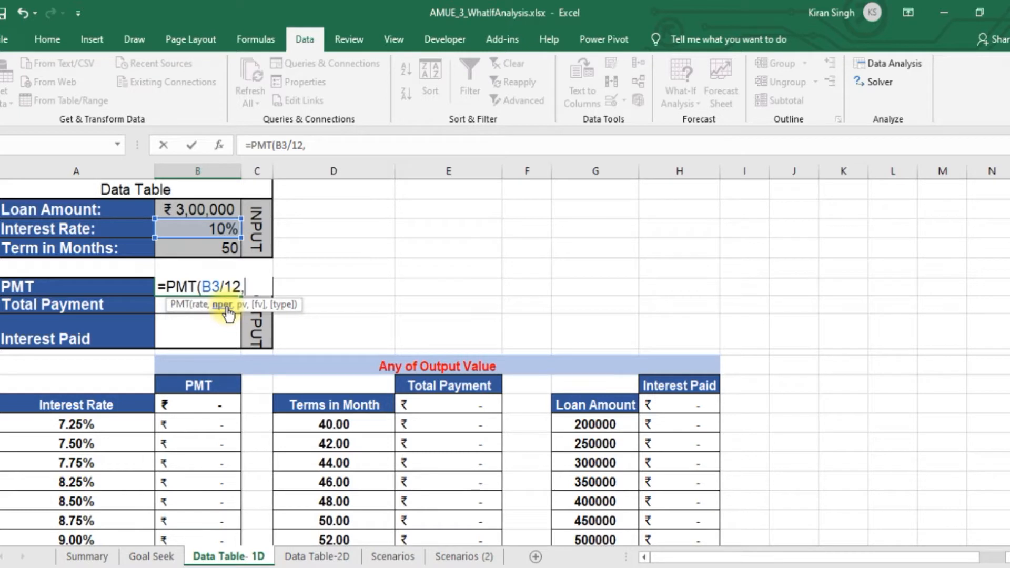
pyautogui.click(222, 247)
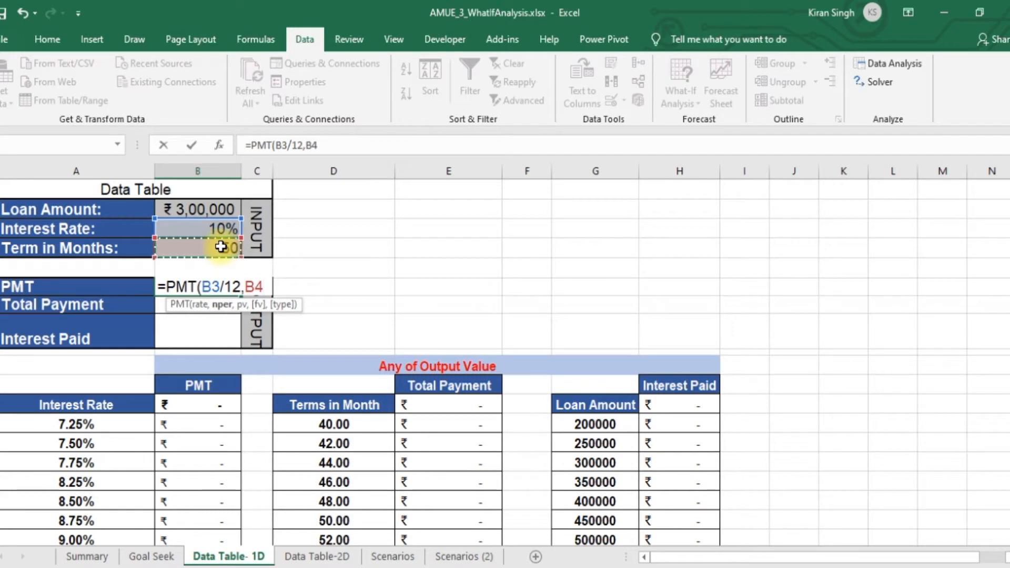
pyautogui.write(',')
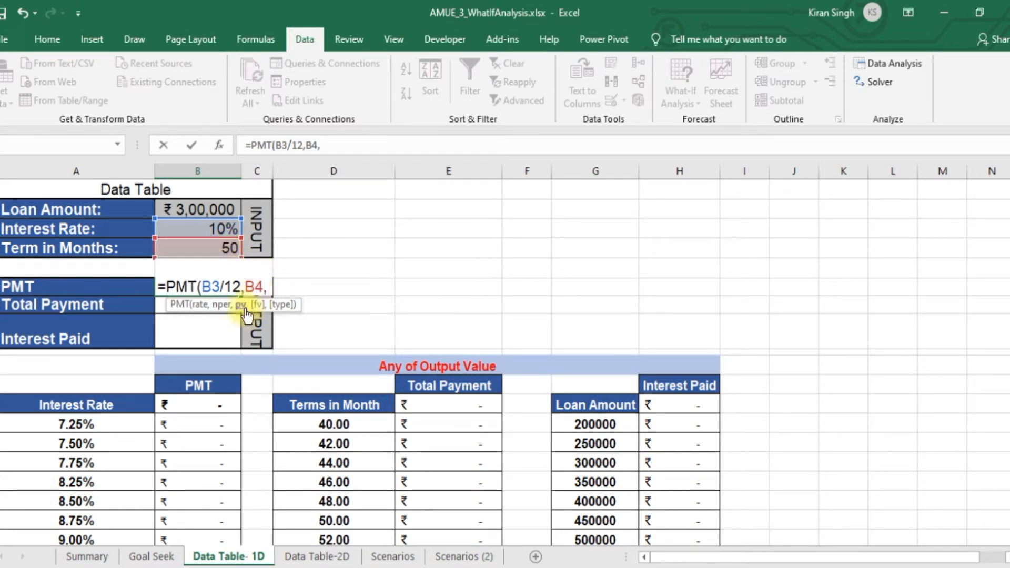
pyautogui.click(209, 208)
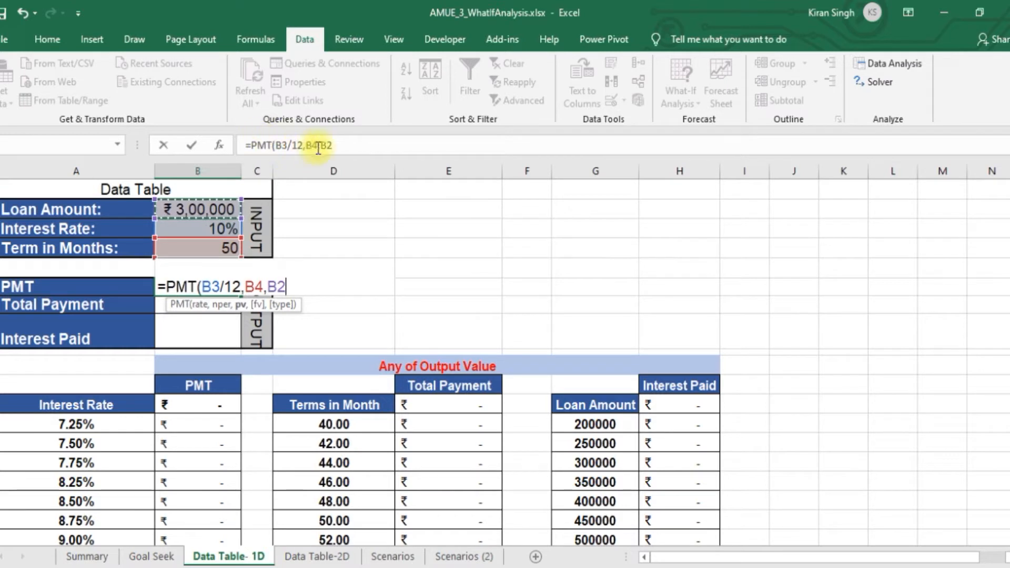
pyautogui.click(341, 145)
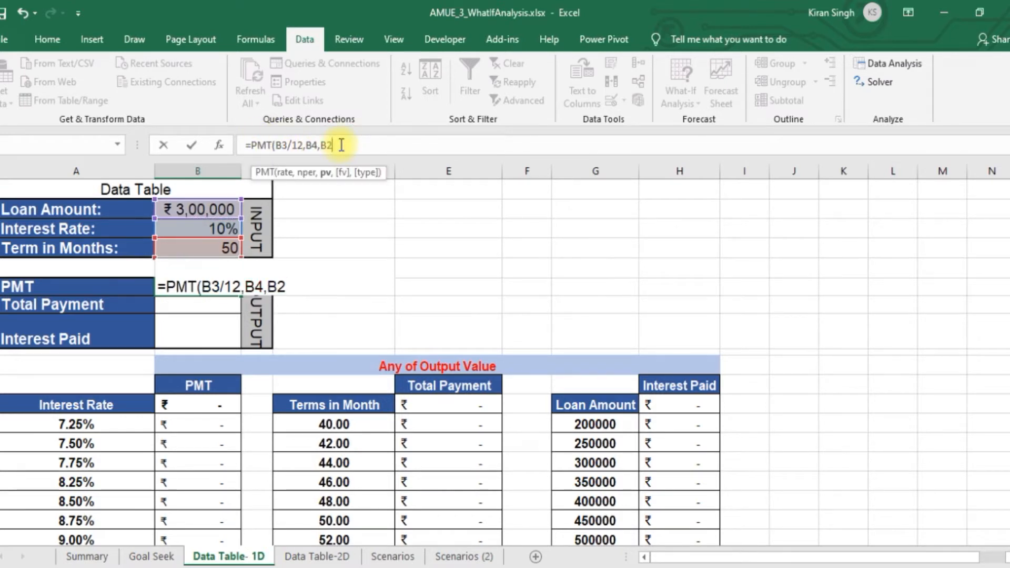
pyautogui.write(')')
pyautogui.press('Return')
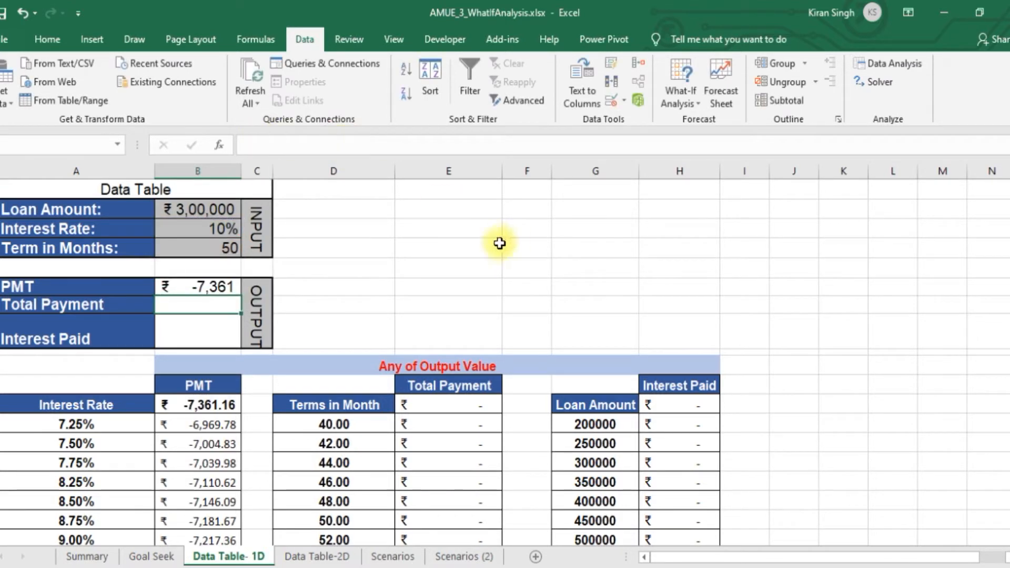
# Negate the payment formula in B6 so that it reads =-PMT(B3/12,B4,B2)
pyautogui.click(196, 284)
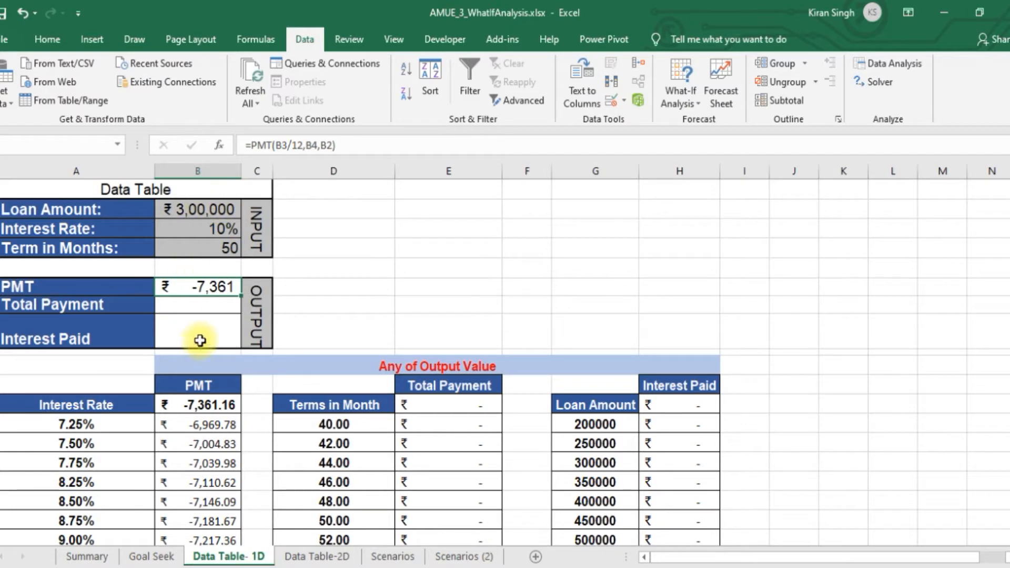
pyautogui.click(251, 146)
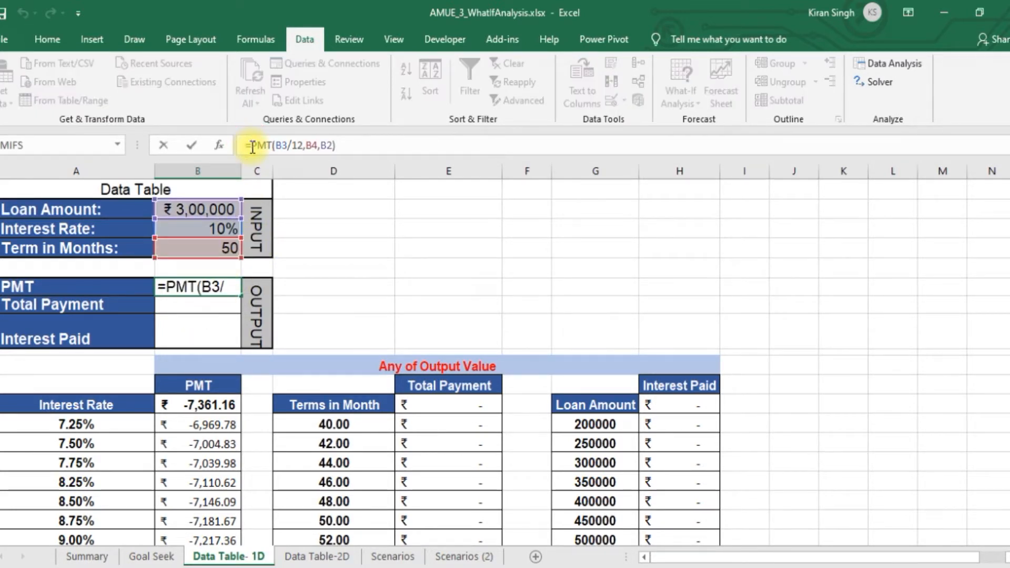
pyautogui.write('-')
pyautogui.press('Return')
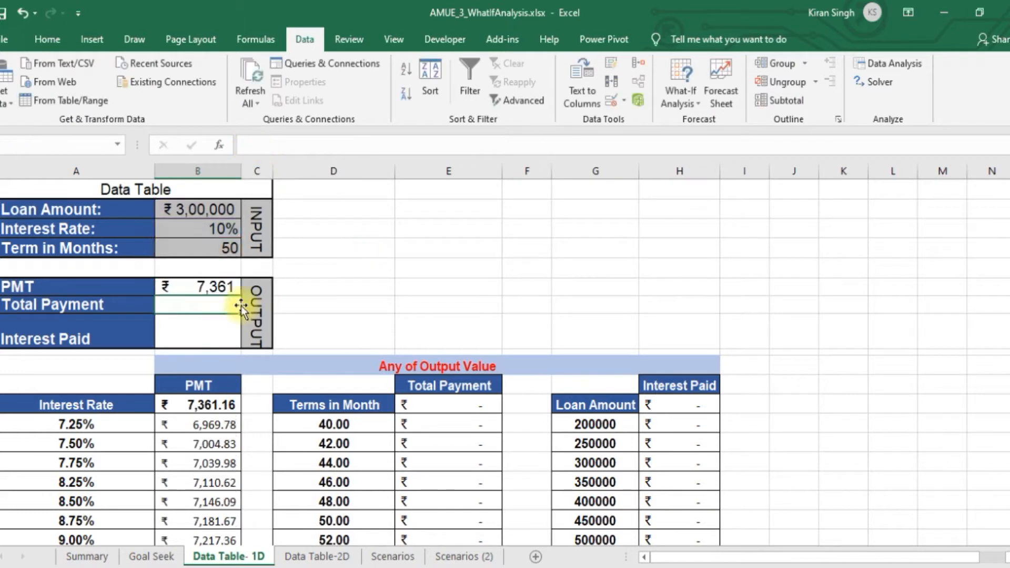
# Calculate Total Payment in B7 by multiplying the PMT by the term in months with =B6*B4
pyautogui.click(201, 286)
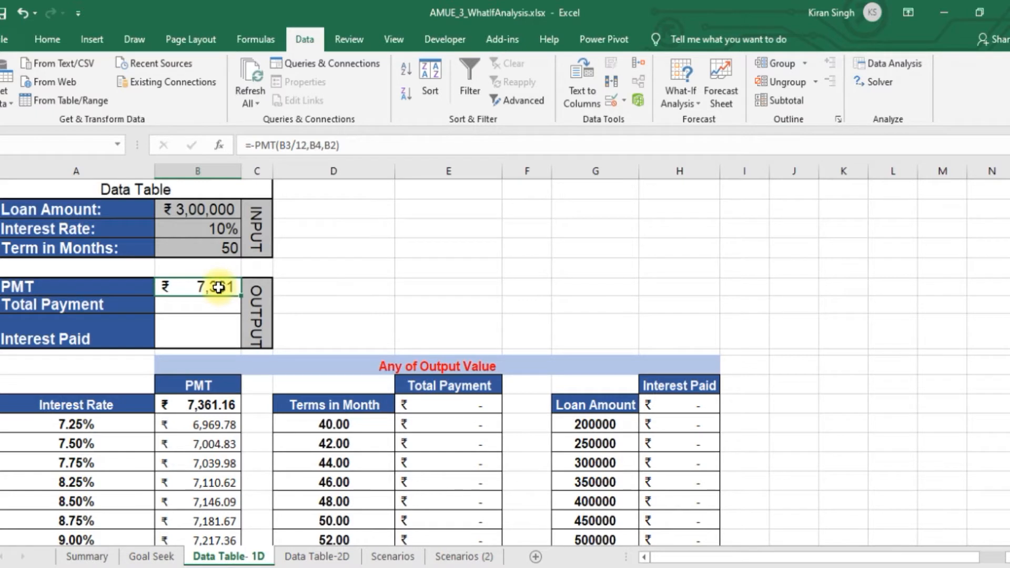
pyautogui.click(209, 307)
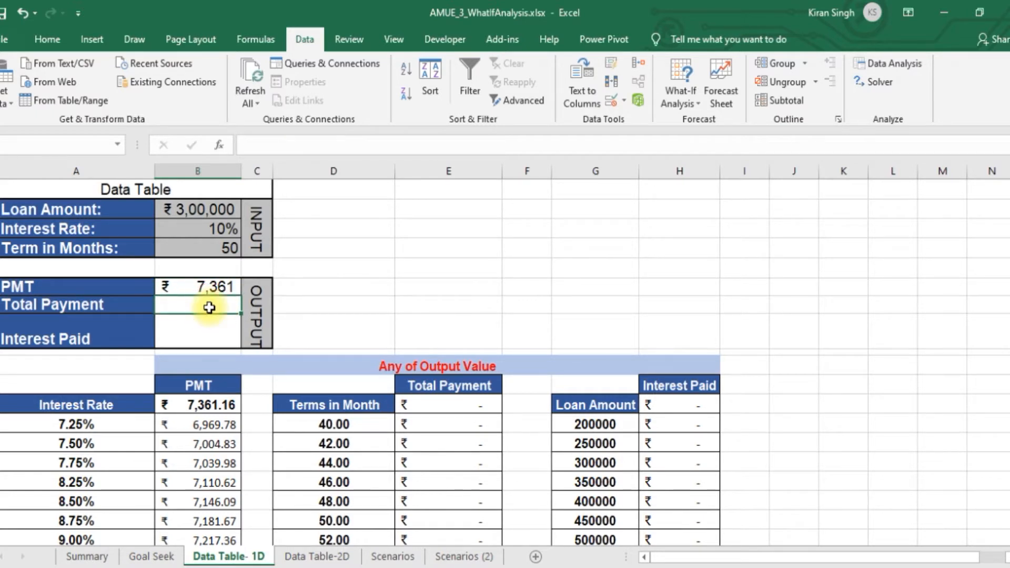
pyautogui.write('=')
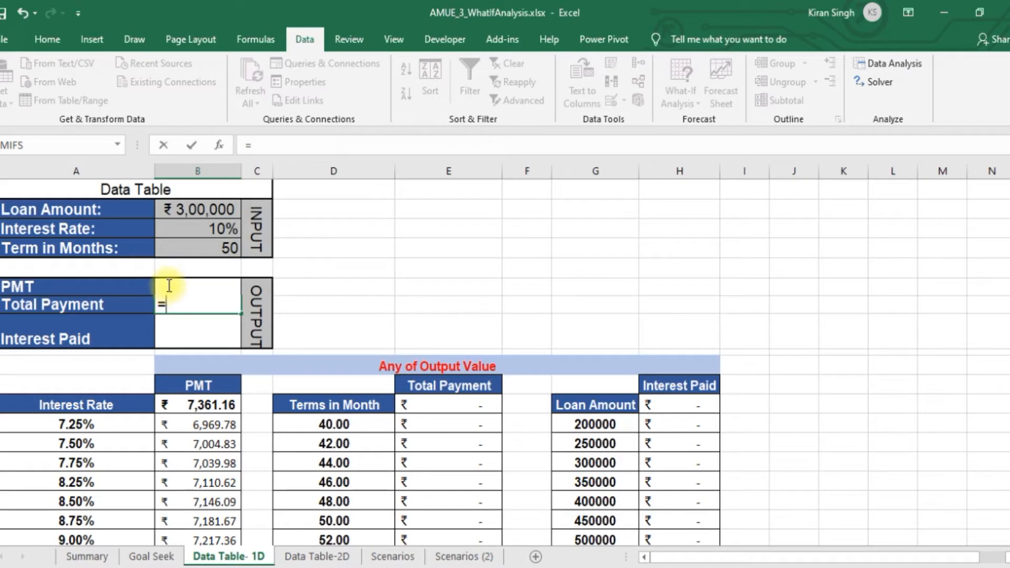
pyautogui.write('b6')
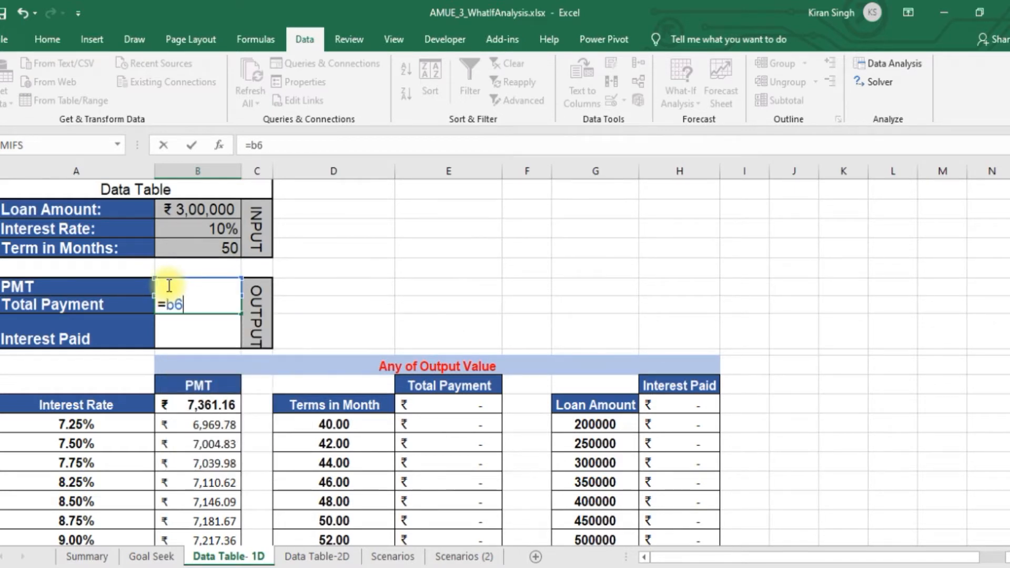
pyautogui.write('*')
pyautogui.click(189, 248)
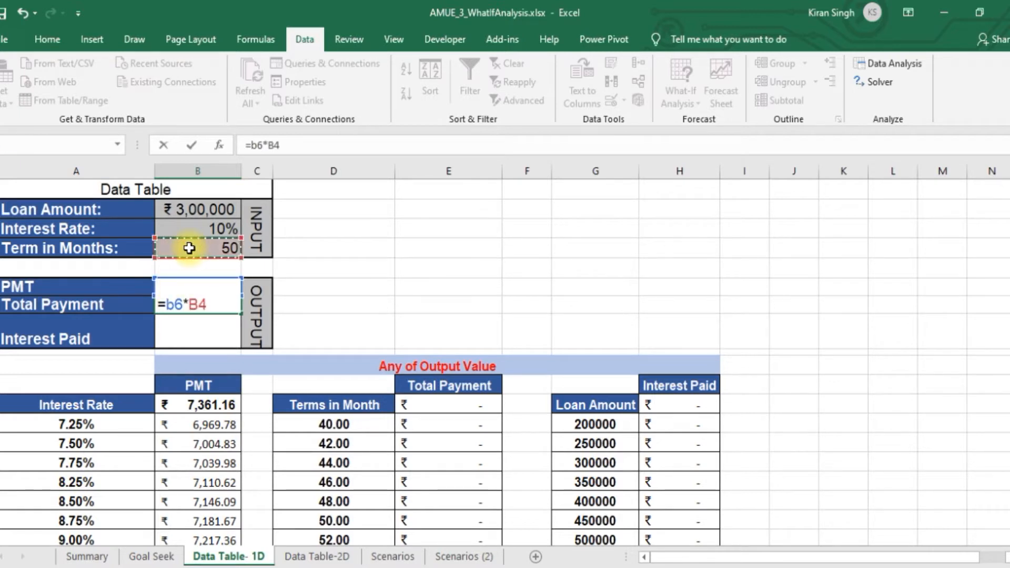
pyautogui.press('Return')
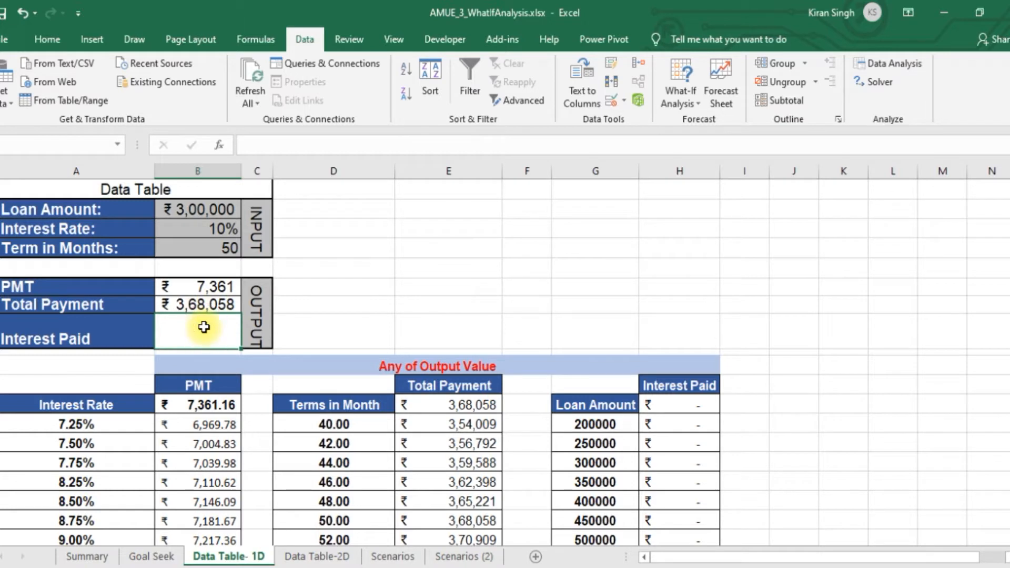
# Calculate Interest Paid in B8 with =B7-B2 and adjust the heights of the Total Payment and Interest Paid rows
pyautogui.write('=')
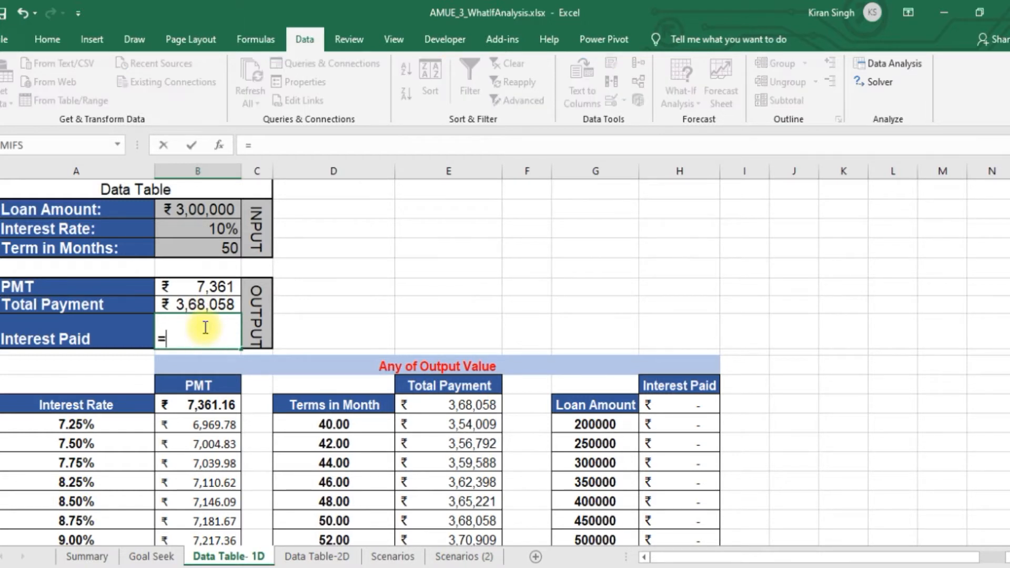
pyautogui.click(183, 305)
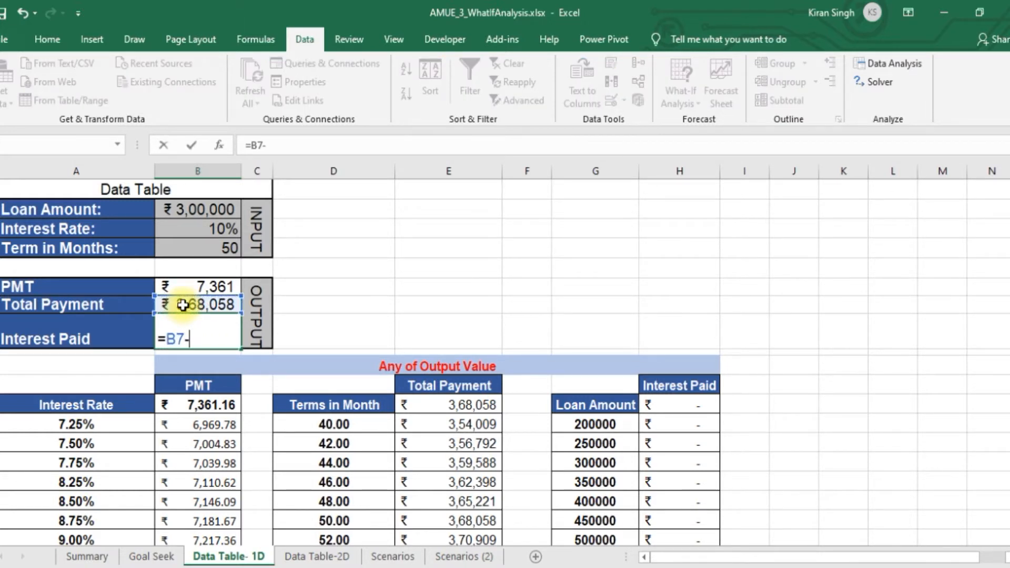
pyautogui.click(208, 210)
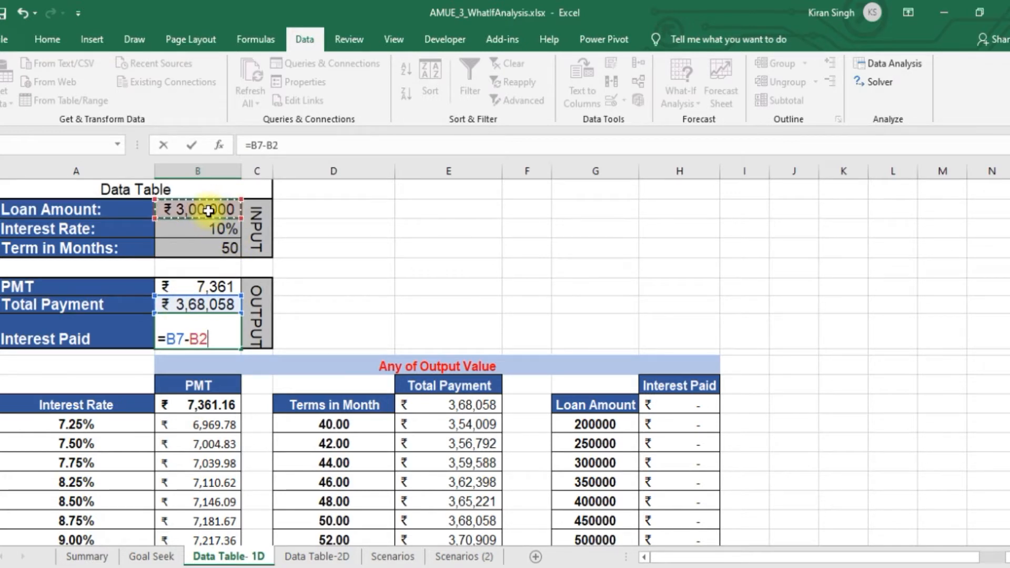
pyautogui.press('Return')
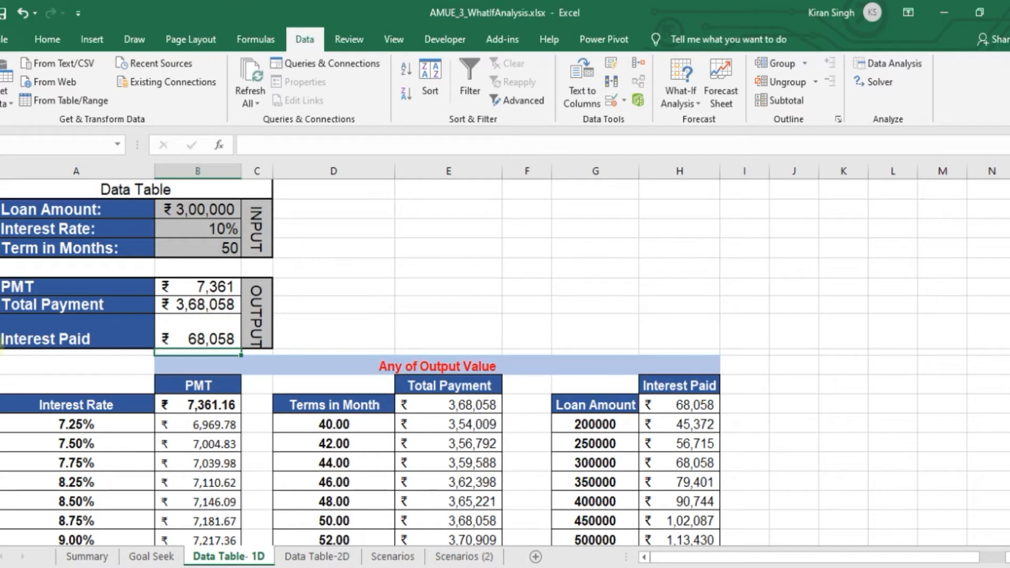
pyautogui.moveTo(1, 314); pyautogui.dragTo(1, 320)
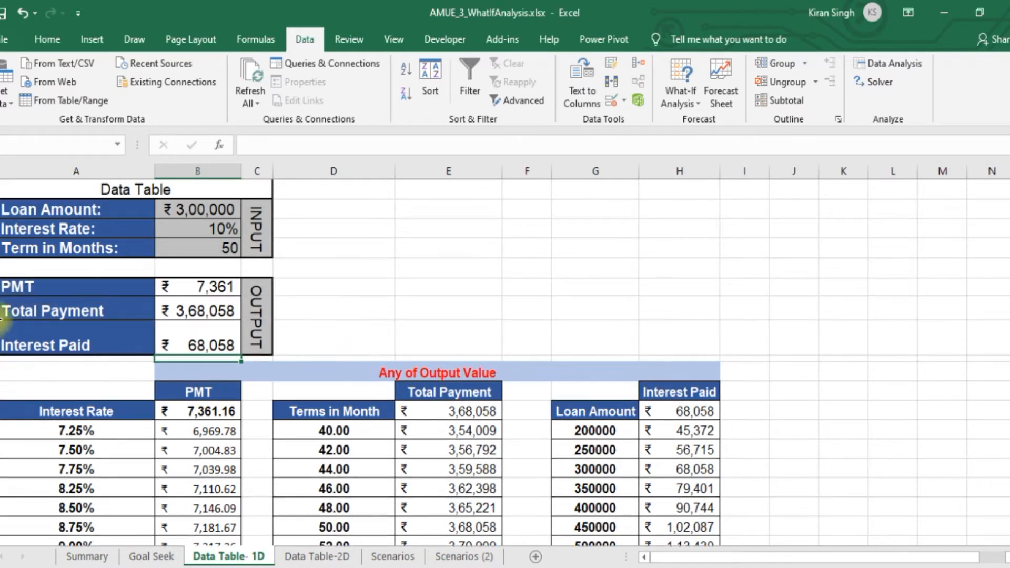
pyautogui.moveTo(1, 358); pyautogui.dragTo(1, 349)
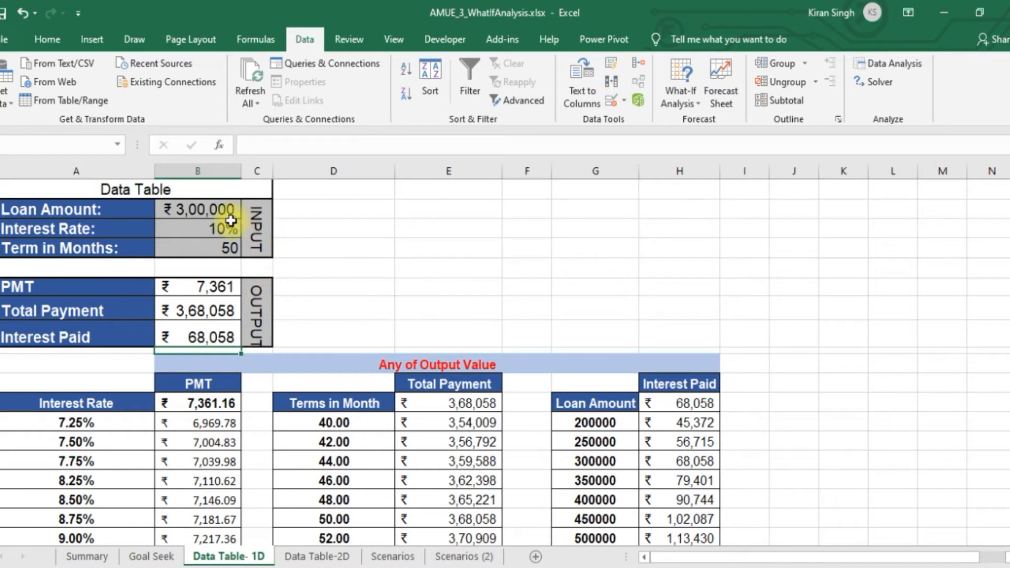
# Review the three loan input cells (B2:B4) and the output formulas for PMT, Total Payment and Interest Paid (B6:B8)
pyautogui.click(217, 205)
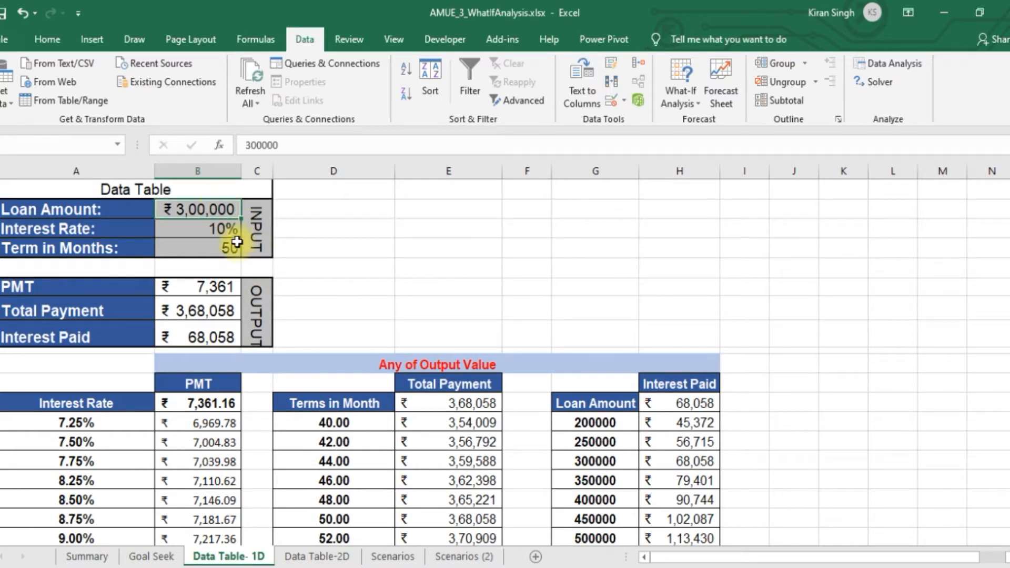
pyautogui.click(226, 229)
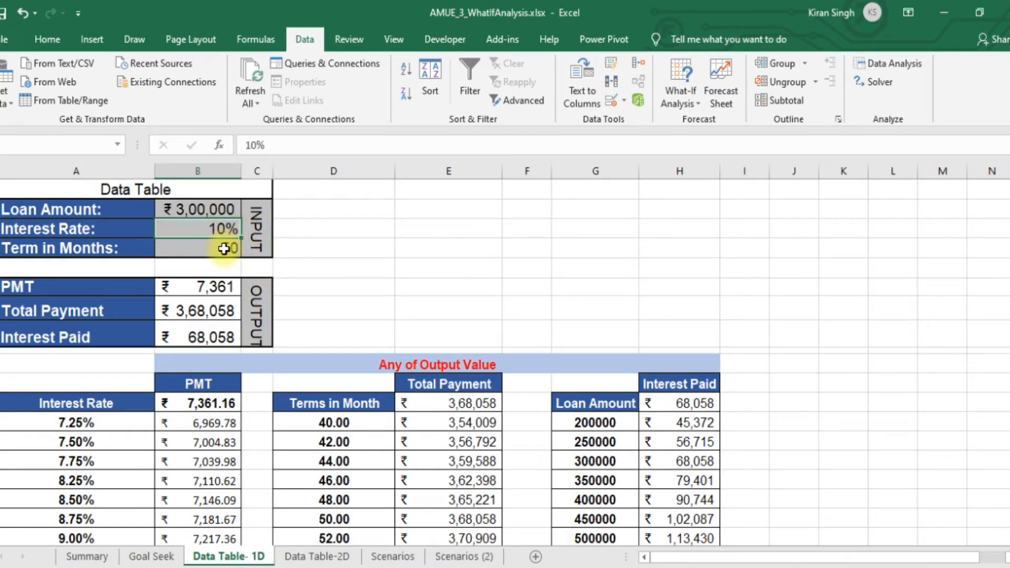
pyautogui.click(224, 248)
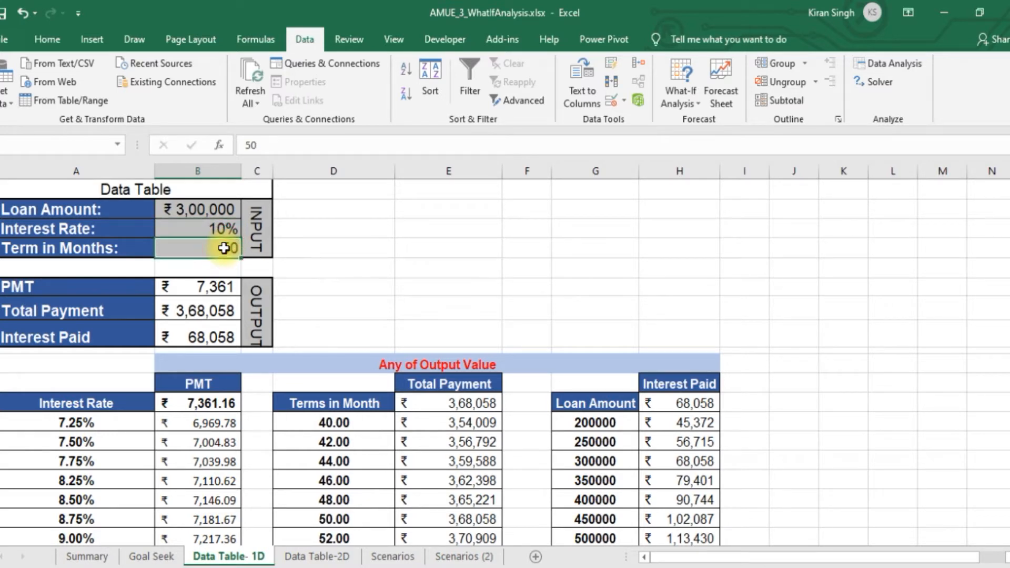
pyautogui.click(210, 287)
pyautogui.click(216, 311)
pyautogui.click(216, 337)
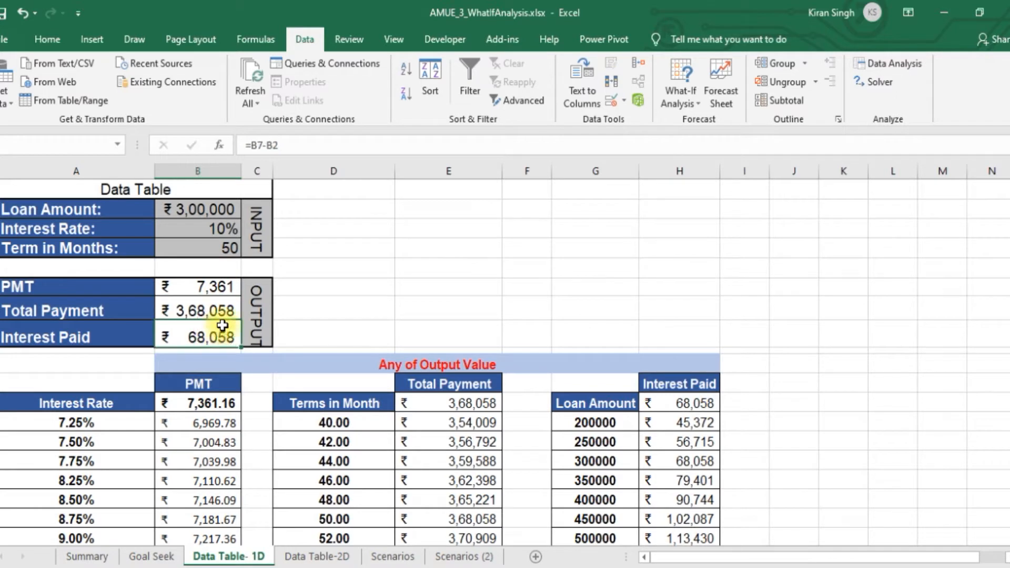
pyautogui.moveTo(216, 209); pyautogui.dragTo(221, 241)
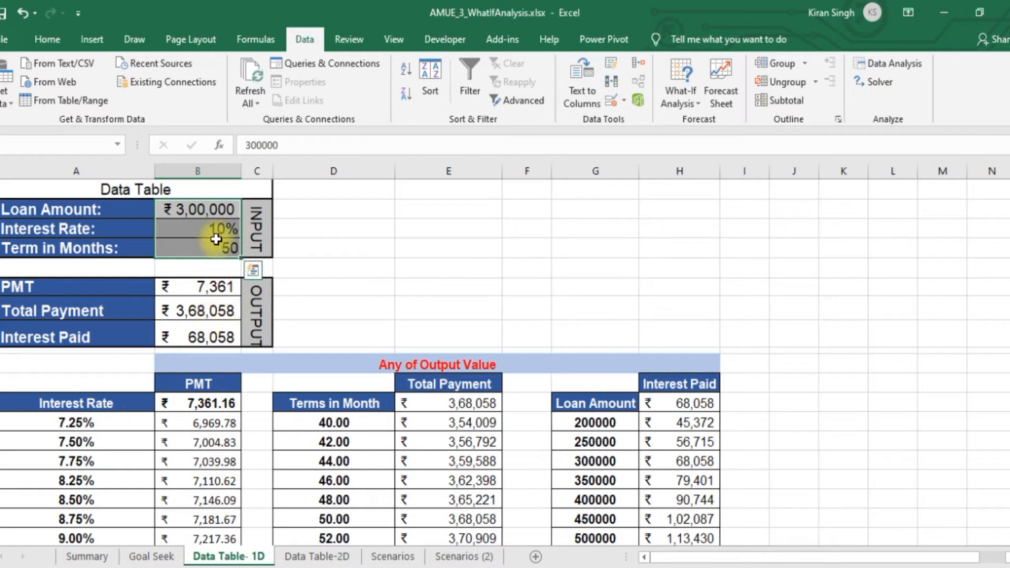
# Set the Loan Amount in B2 to 400000 and the Interest Rate in B3 to 8%
pyautogui.click(189, 211)
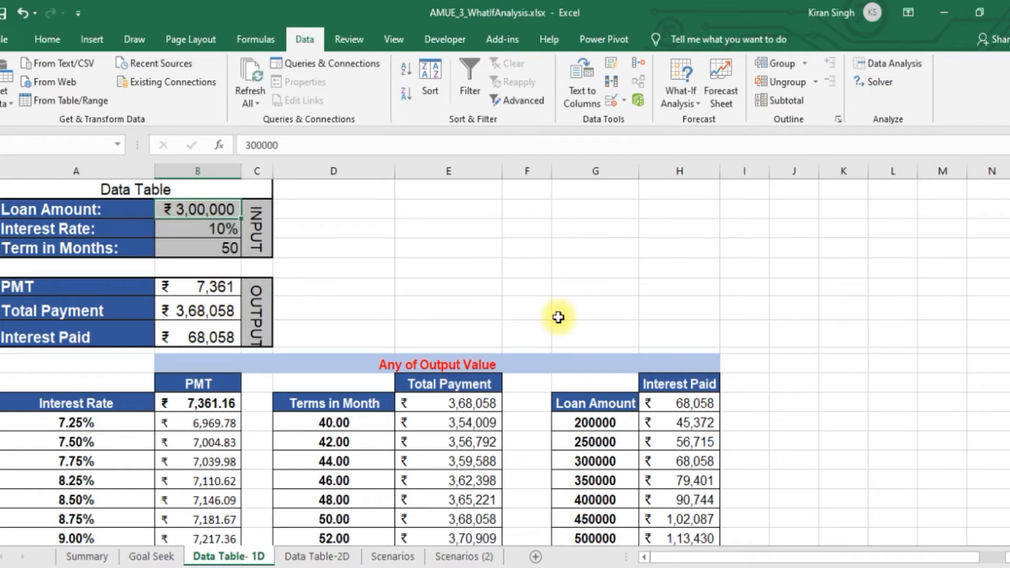
pyautogui.write('400000')
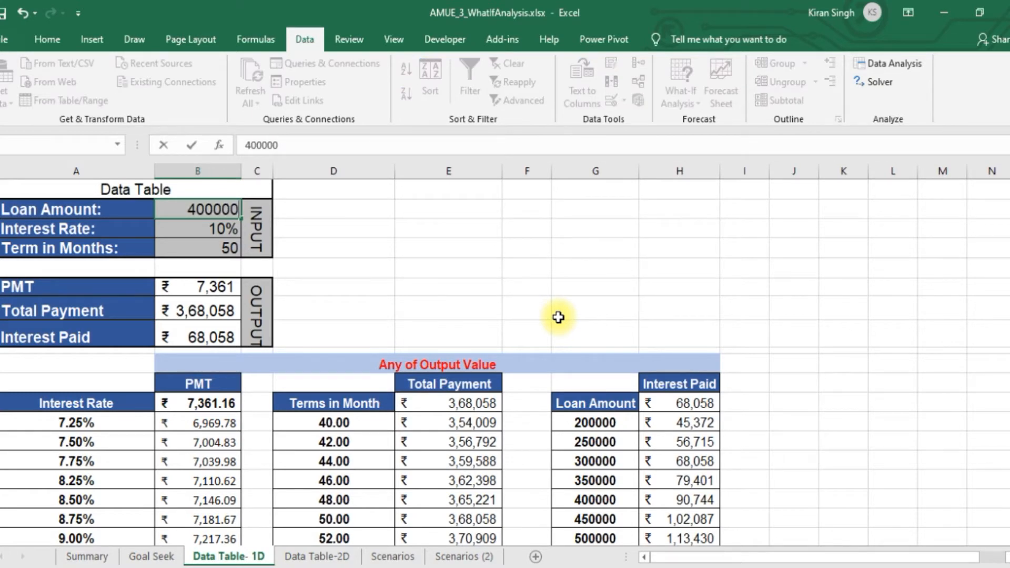
pyautogui.click(560, 265)
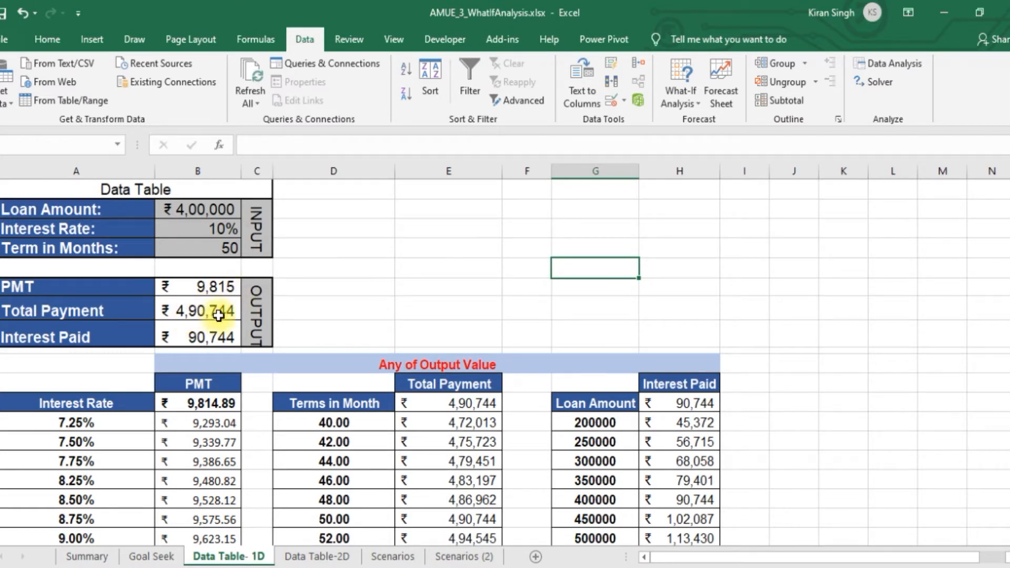
pyautogui.click(220, 228)
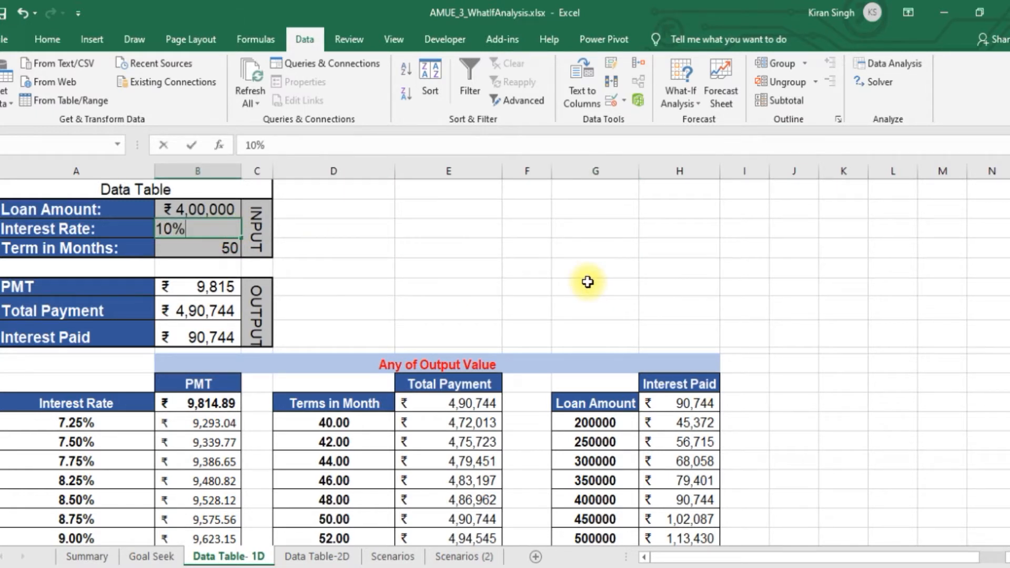
pyautogui.write('8')
pyautogui.click(490, 269)
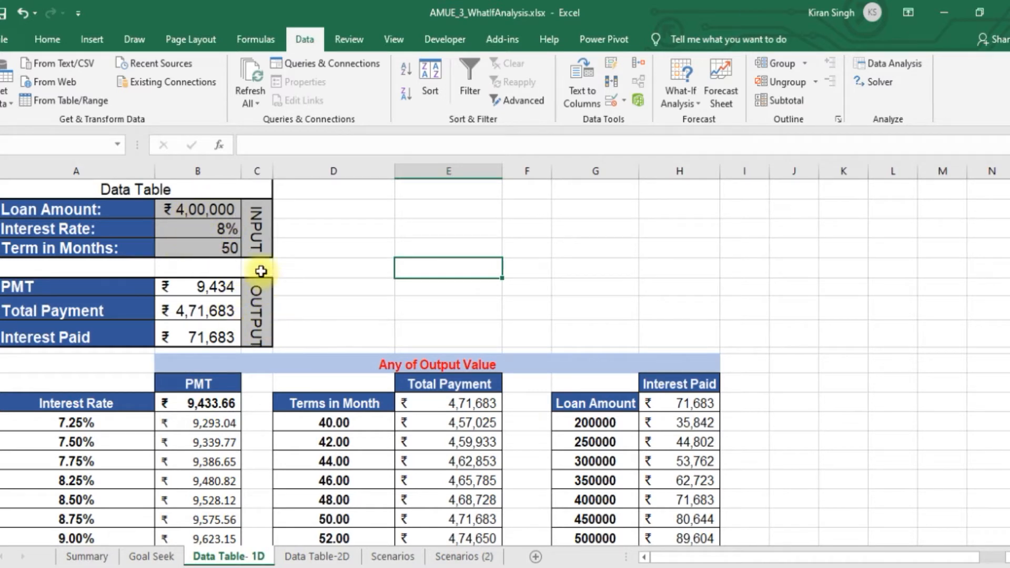
# Set the Term in Months in B4 to 120
pyautogui.click(217, 244)
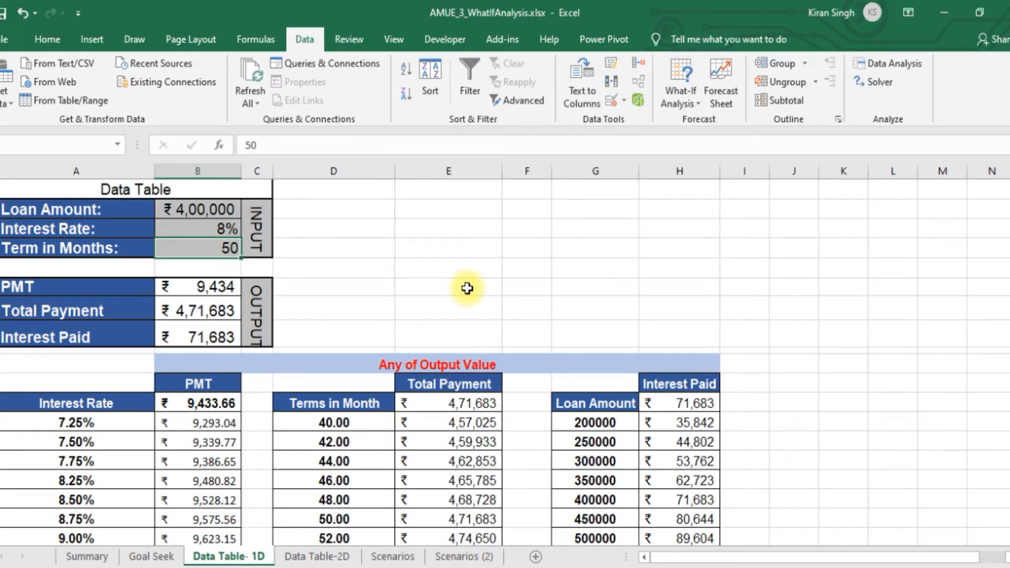
pyautogui.write('12')
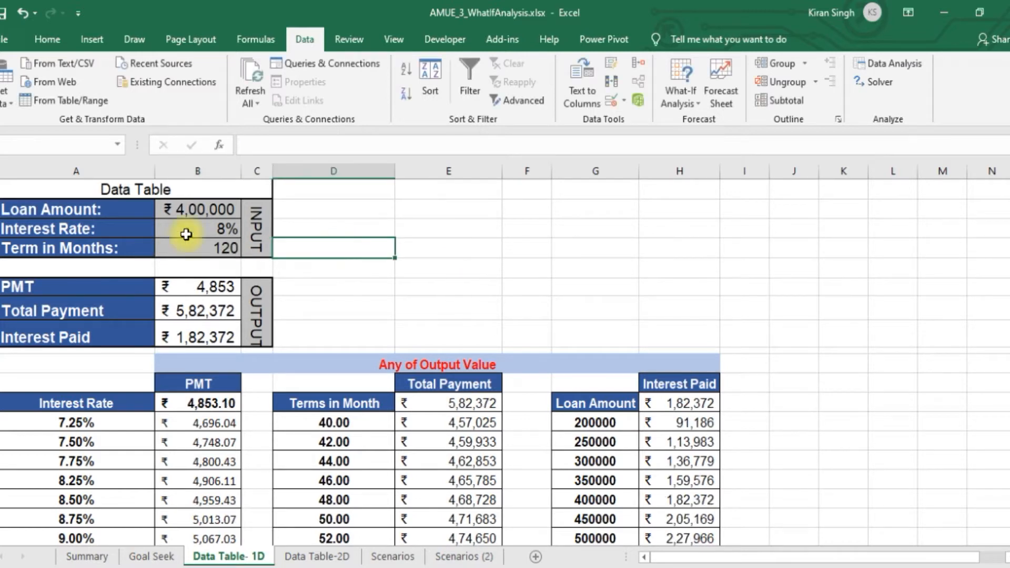
pyautogui.click(198, 247)
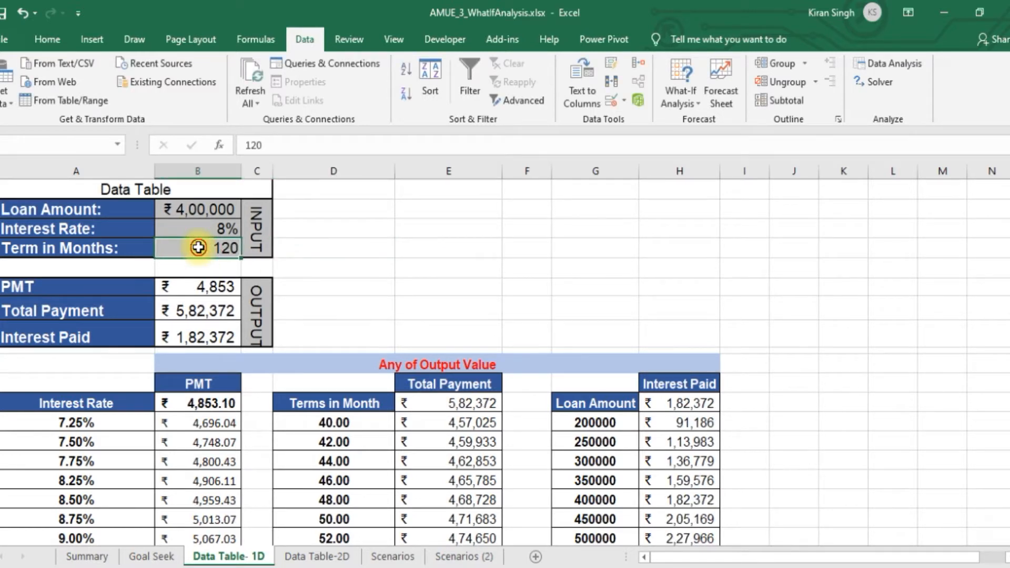
pyautogui.write('12')
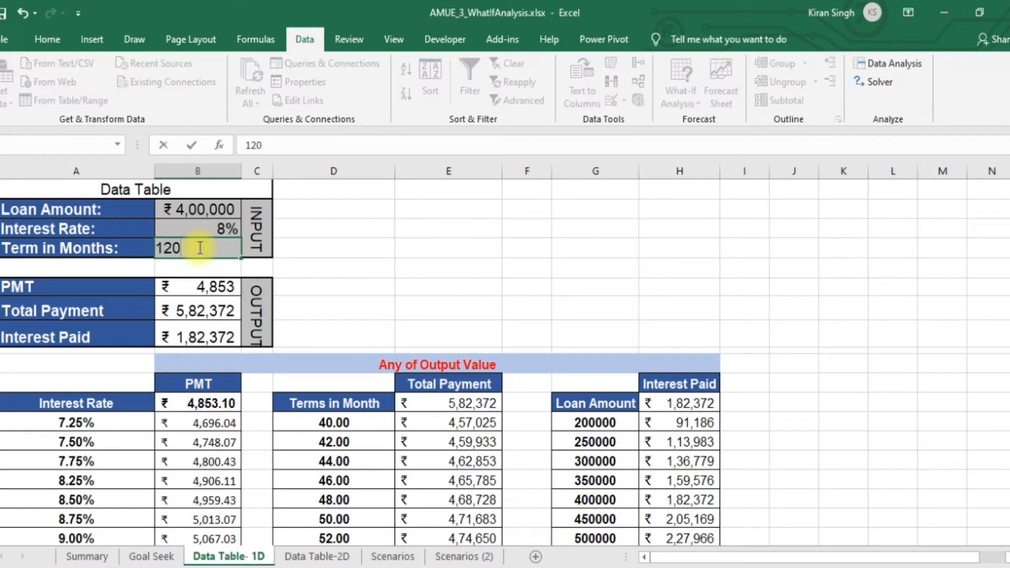
pyautogui.write('0')
pyautogui.press('Return')
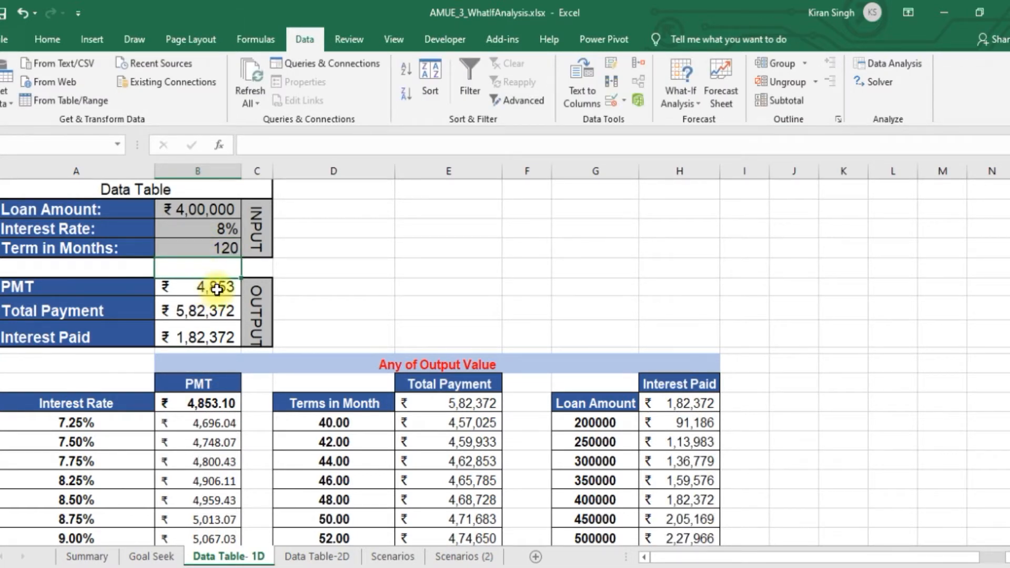
# Set the Term in Months to 50 for comparison and return it to 120
pyautogui.click(204, 245)
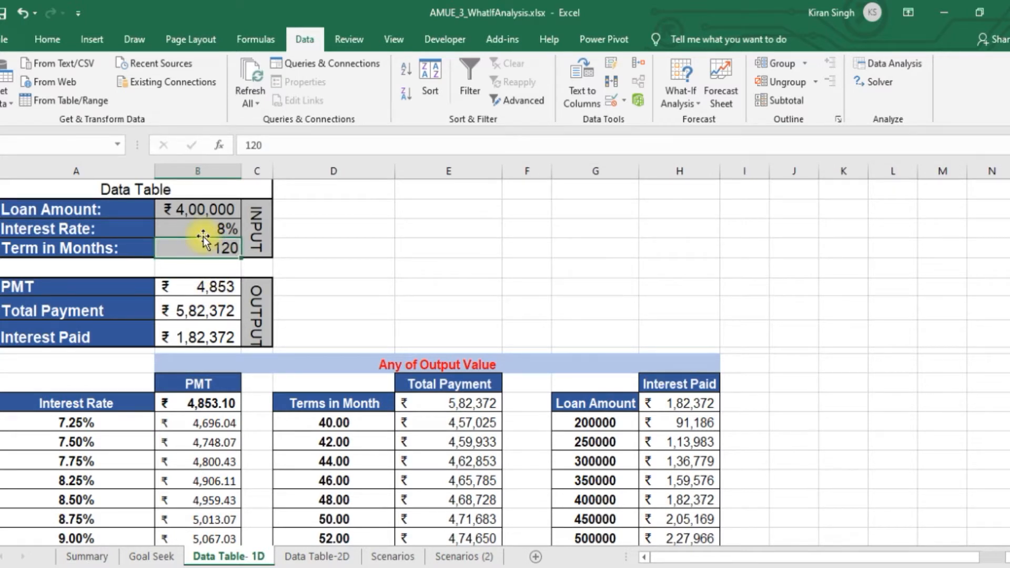
pyautogui.write('50')
pyautogui.click(444, 228)
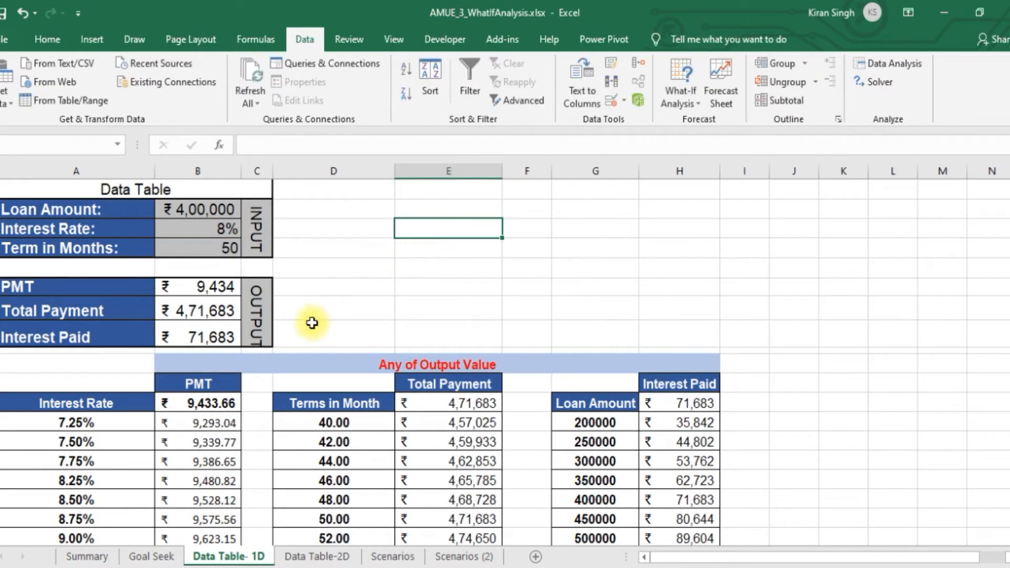
pyautogui.click(217, 248)
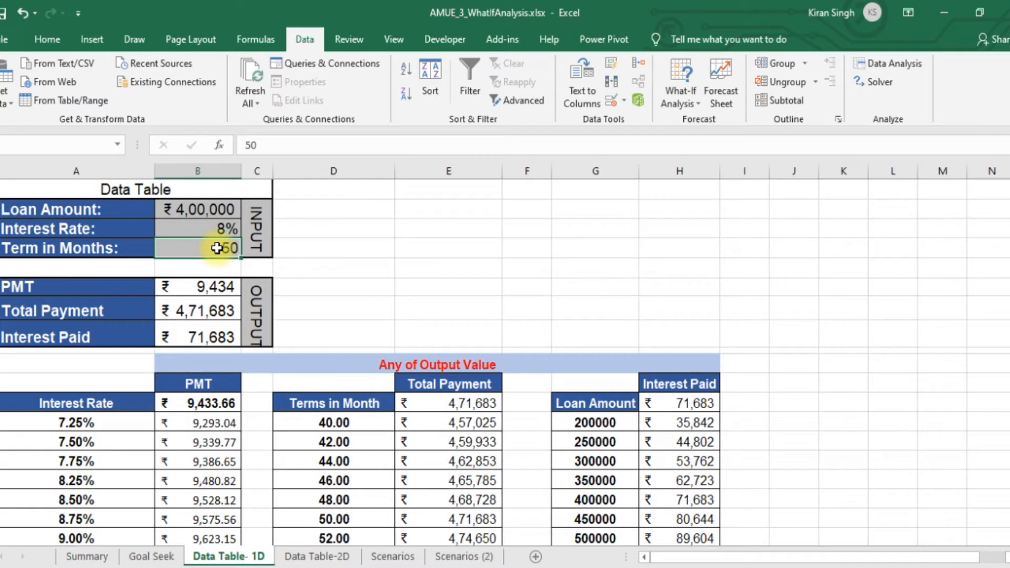
pyautogui.write('120')
pyautogui.press('Return')
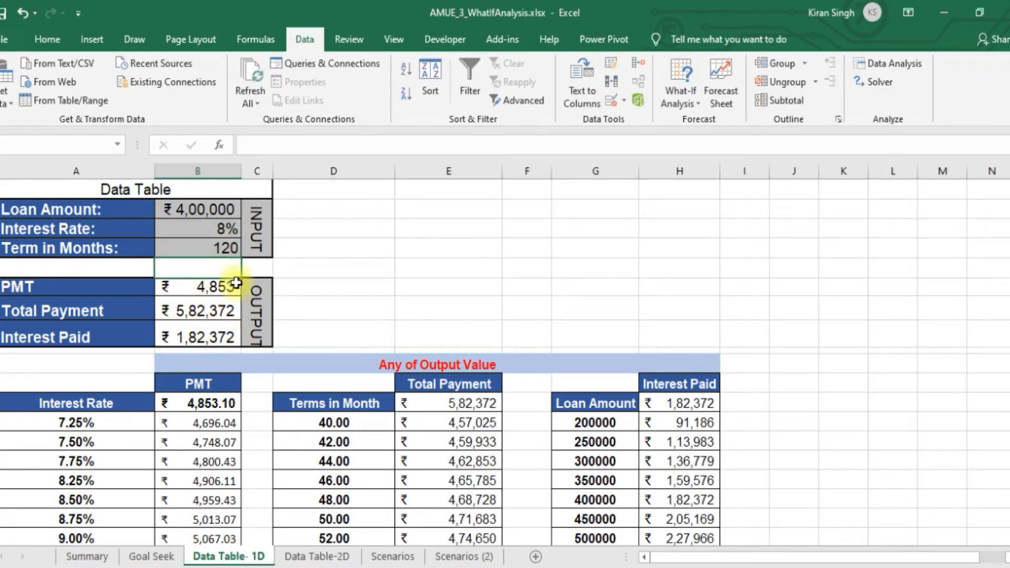
# Examine the loan inputs, the PMT formula in B6 and the one-variable table of interest rates and PMT values (A11:B19)
pyautogui.moveTo(197, 209); pyautogui.dragTo(203, 248)
pyautogui.click(206, 288)
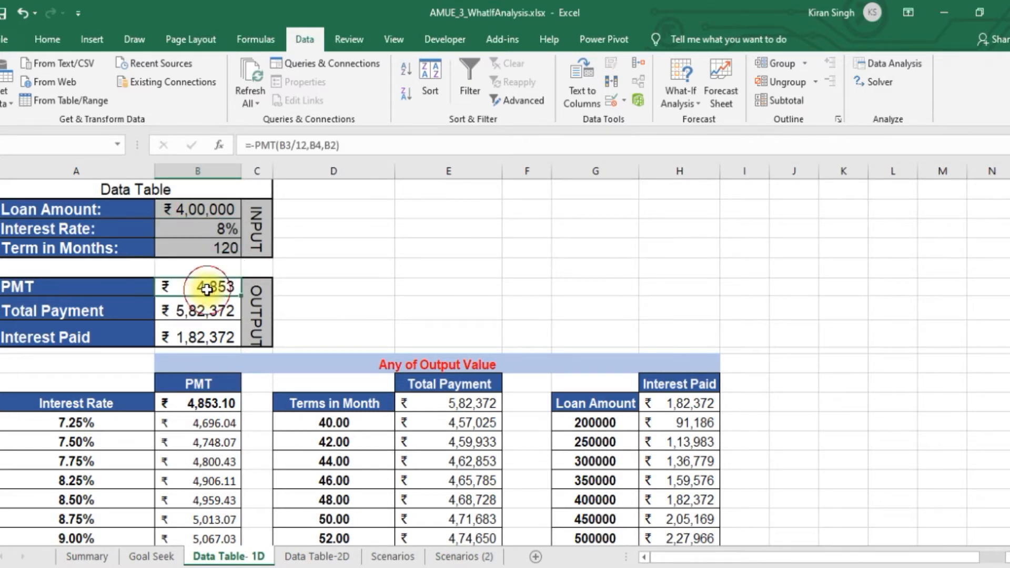
pyautogui.click(222, 225)
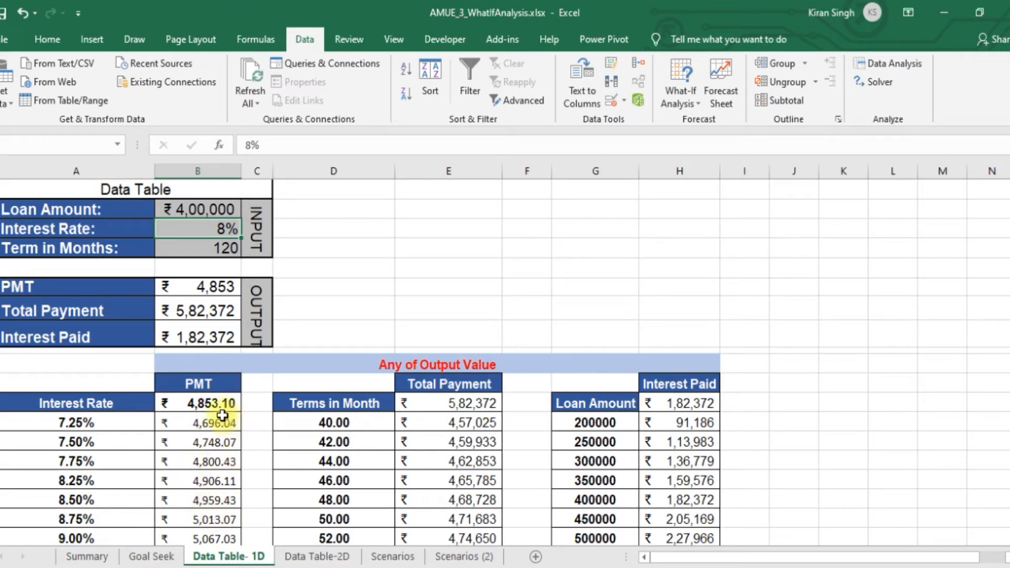
pyautogui.moveTo(1009, 236)
pyautogui.mouseDown()
pyautogui.moveTo(1009, 265)
pyautogui.moveTo(1009, 249)
pyautogui.mouseUp()
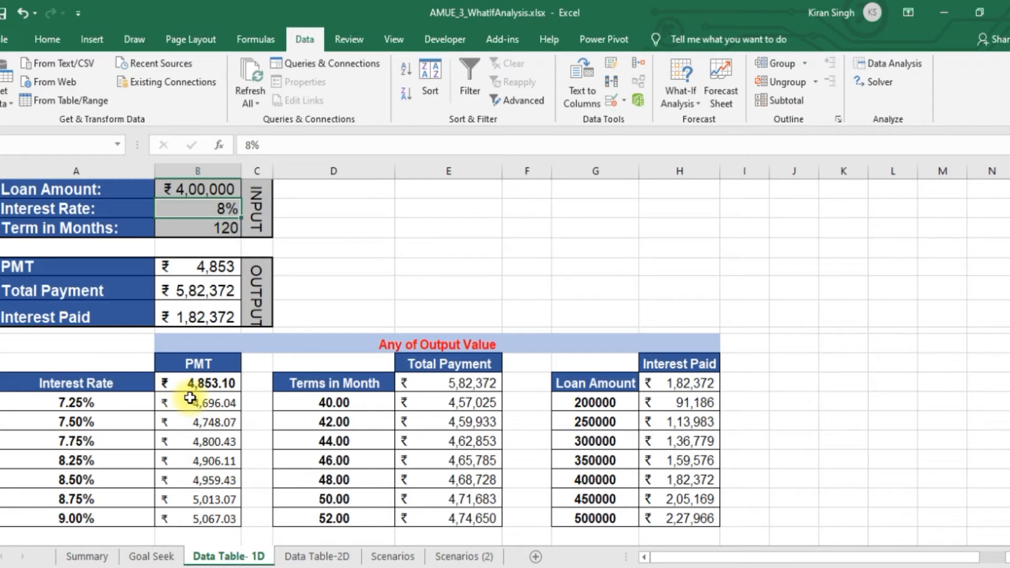
pyautogui.click(104, 402)
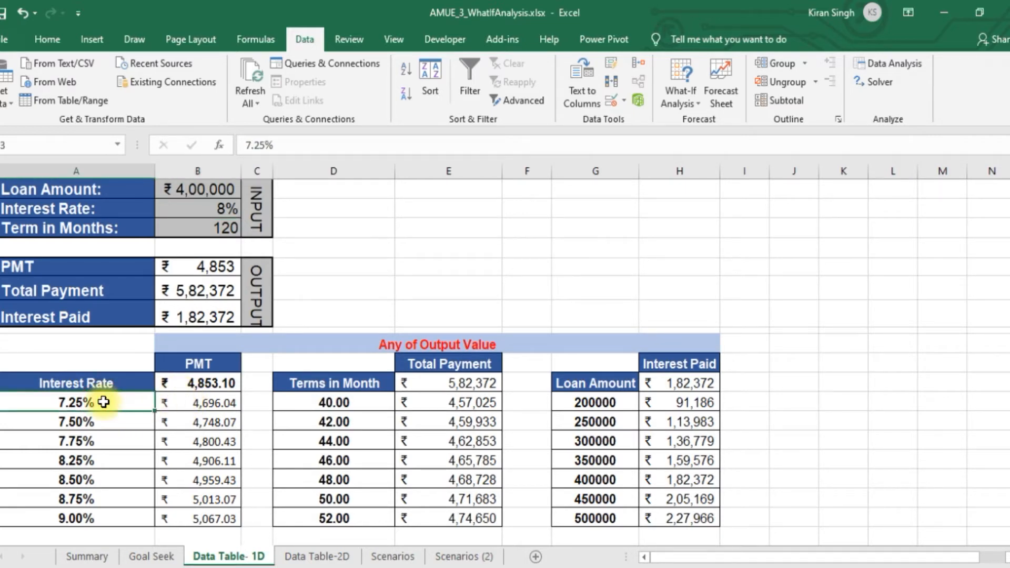
pyautogui.moveTo(110, 365); pyautogui.dragTo(210, 522)
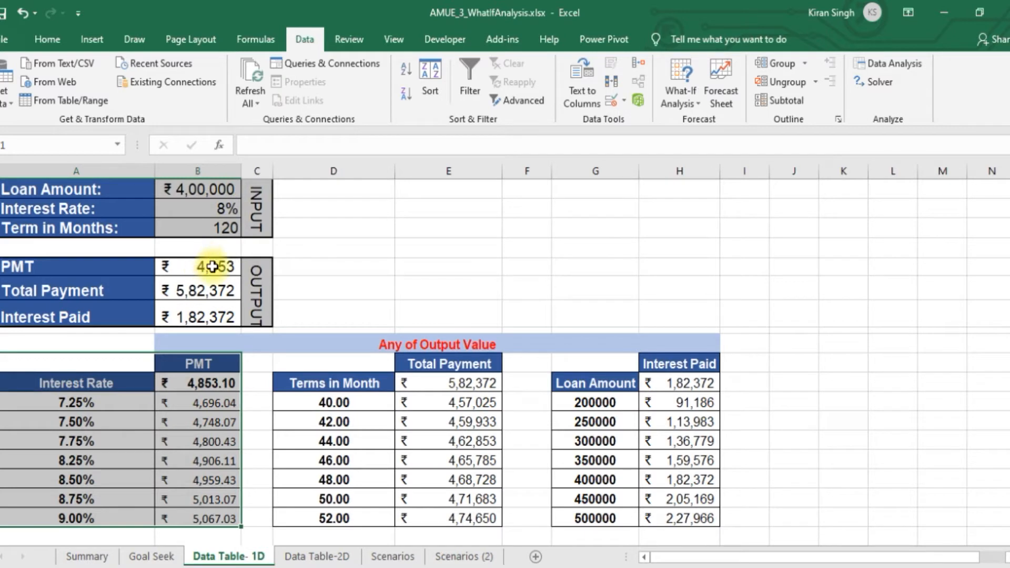
# Set the first rate in the Interest Rate column (A13) to 6% and clear the remaining rates below it (A14:A19)
pyautogui.click(75, 401)
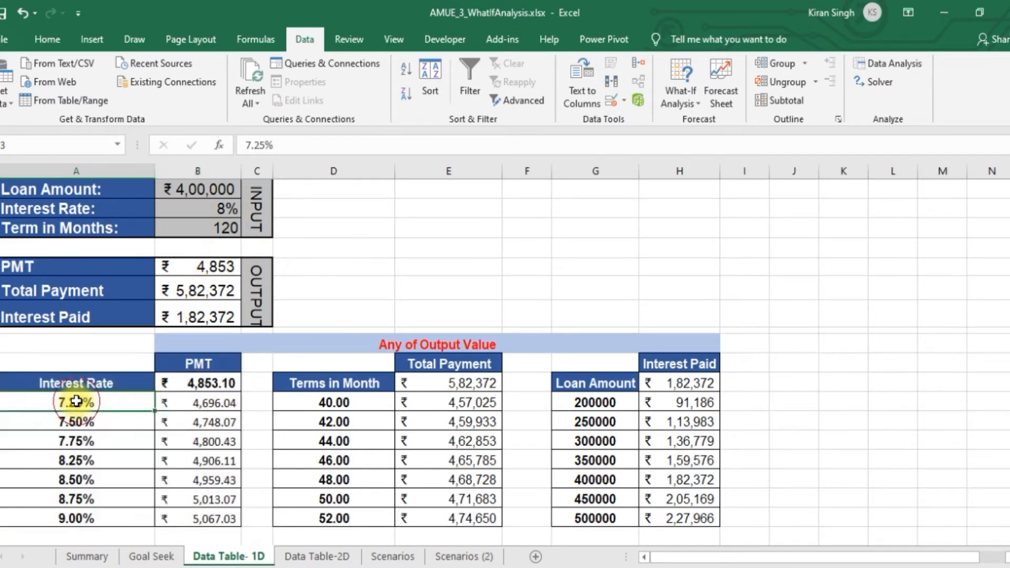
pyautogui.write('6')
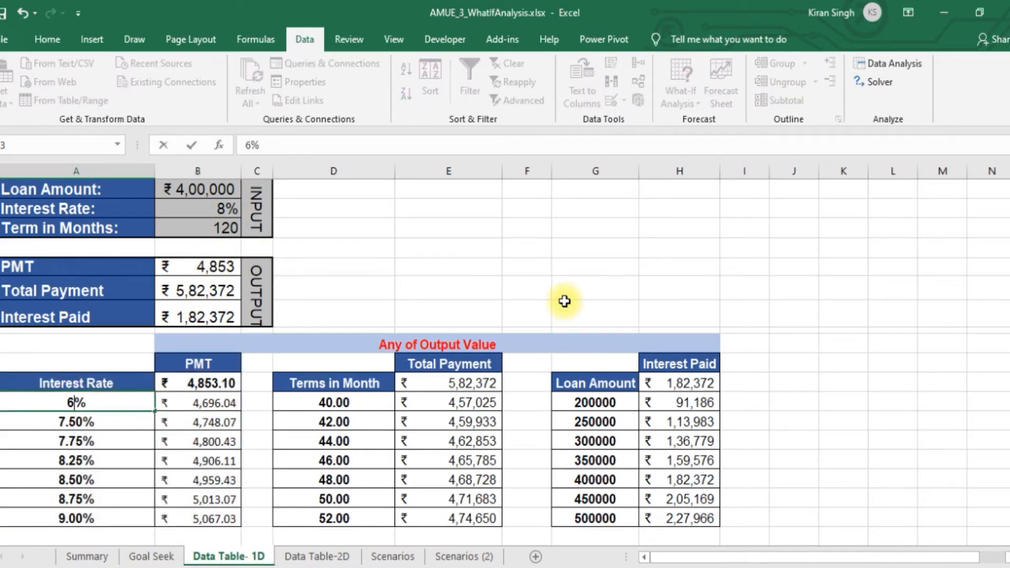
pyautogui.click(623, 288)
pyautogui.moveTo(55, 427); pyautogui.dragTo(62, 520)
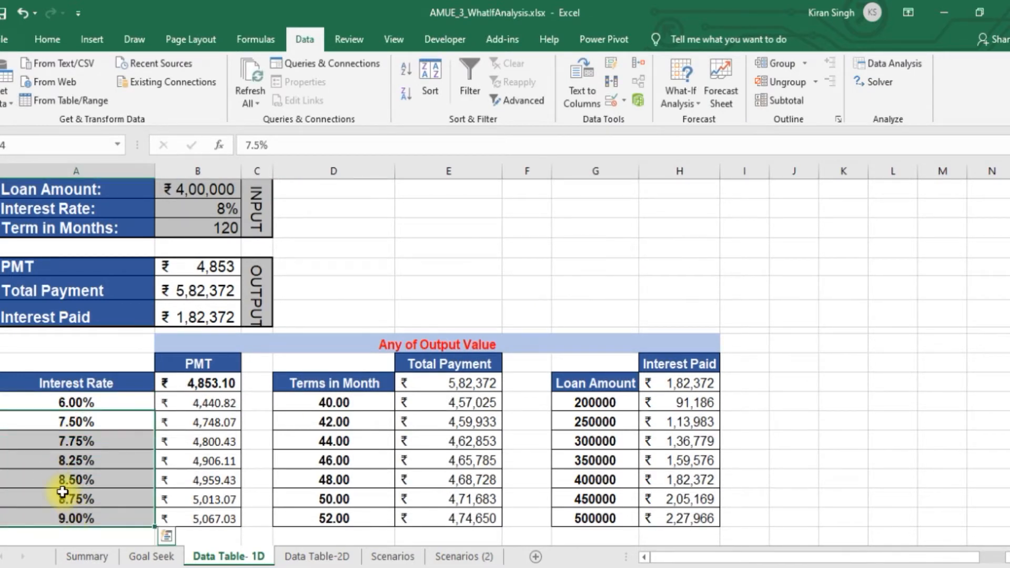
pyautogui.press('Delete')
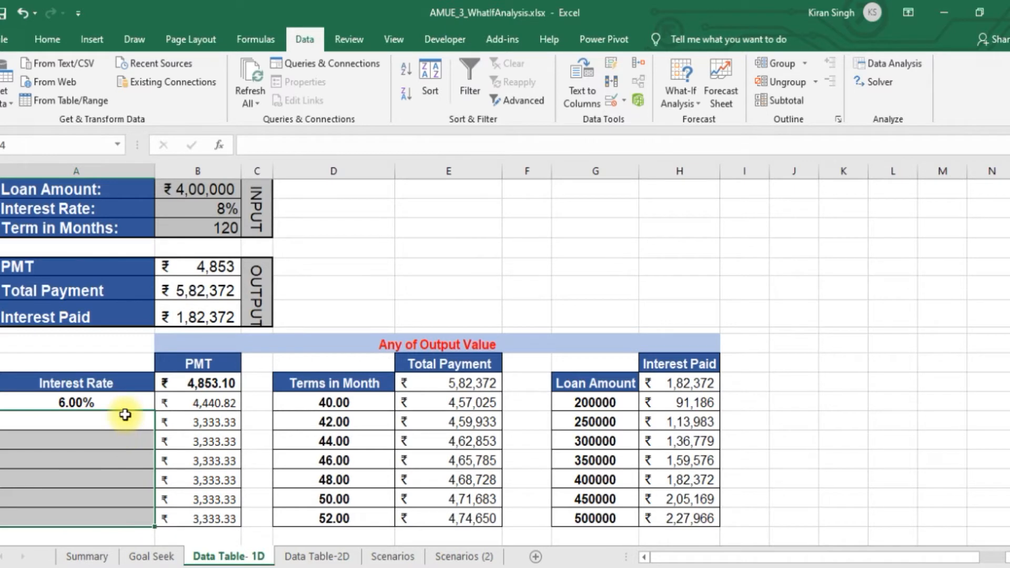
# Enter the formula =A13+0.01 in A14 and fill it down the Interest Rate column to A19
pyautogui.click(125, 415)
pyautogui.write('=')
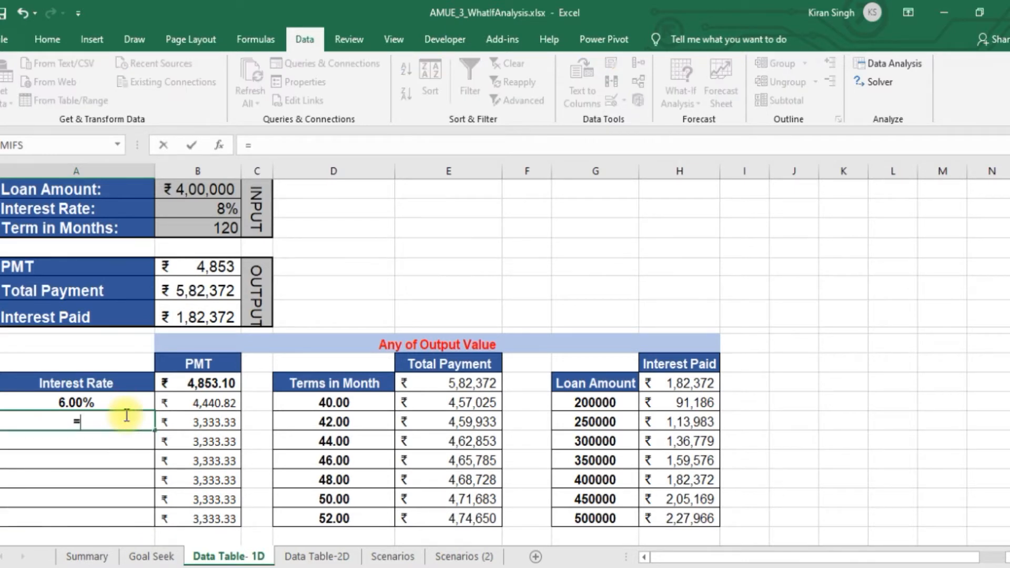
pyautogui.click(71, 401)
pyautogui.write('+')
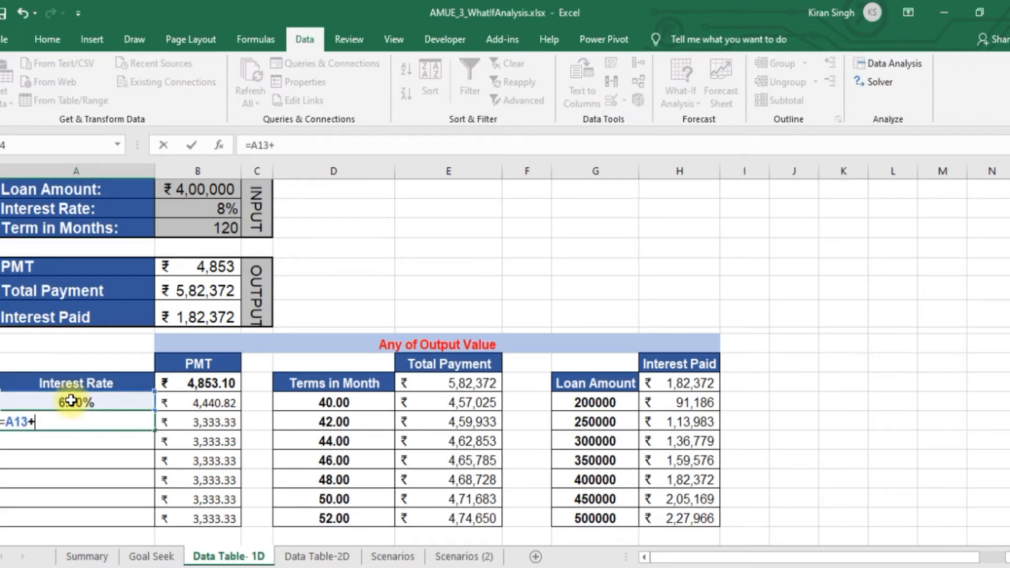
pyautogui.write('0.01')
pyautogui.press('Return')
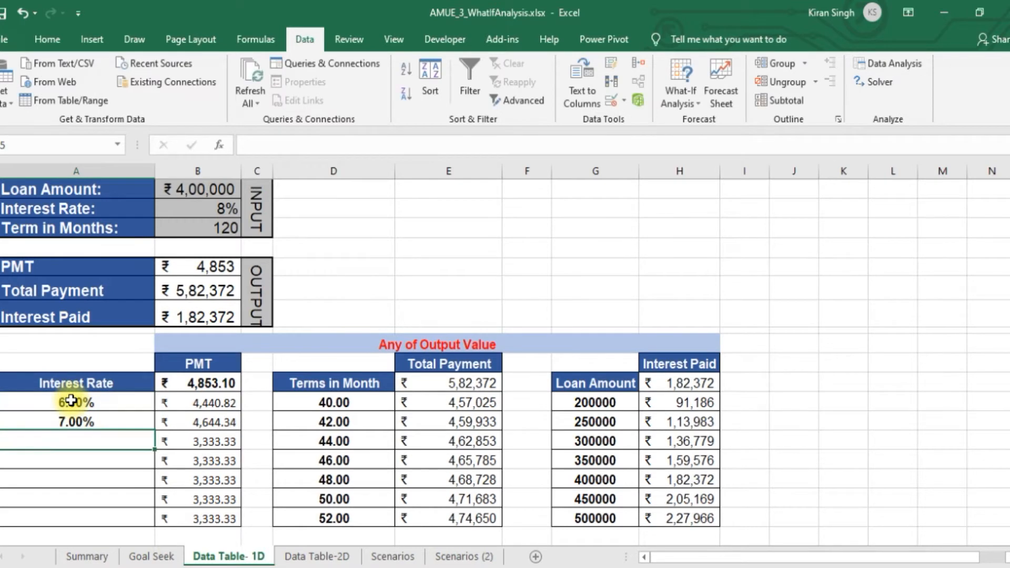
pyautogui.doubleClick(79, 422)
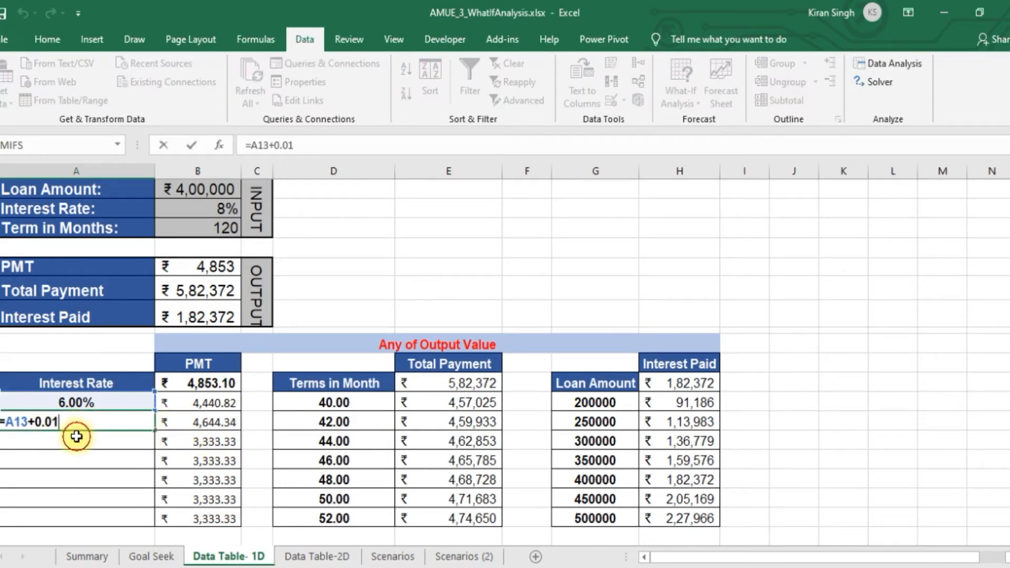
pyautogui.press('Escape')
pyautogui.moveTo(156, 430); pyautogui.dragTo(152, 519)
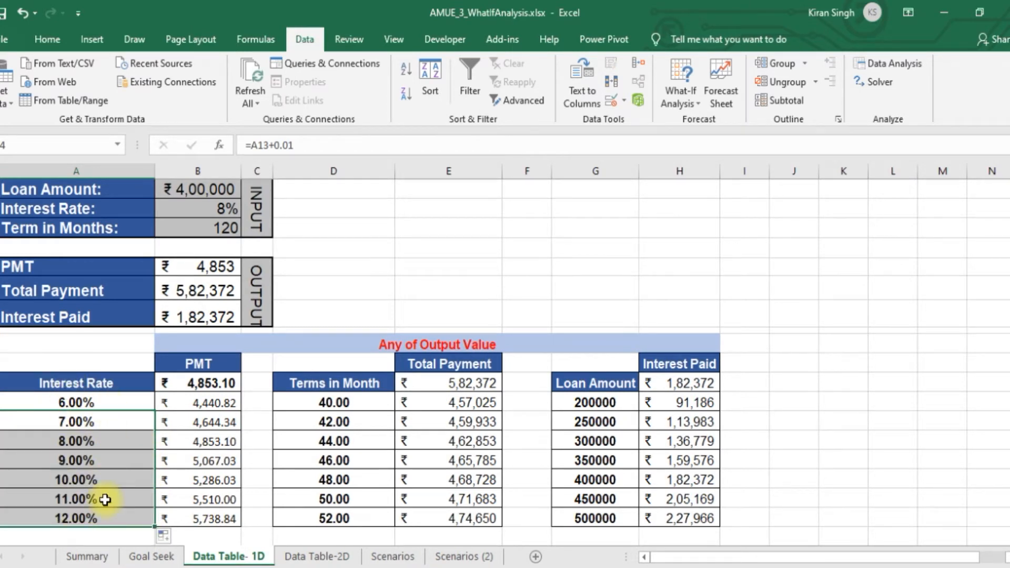
# Clear the PMT reference in B12 and the data table results below it (B13:B19)
pyautogui.click(231, 382)
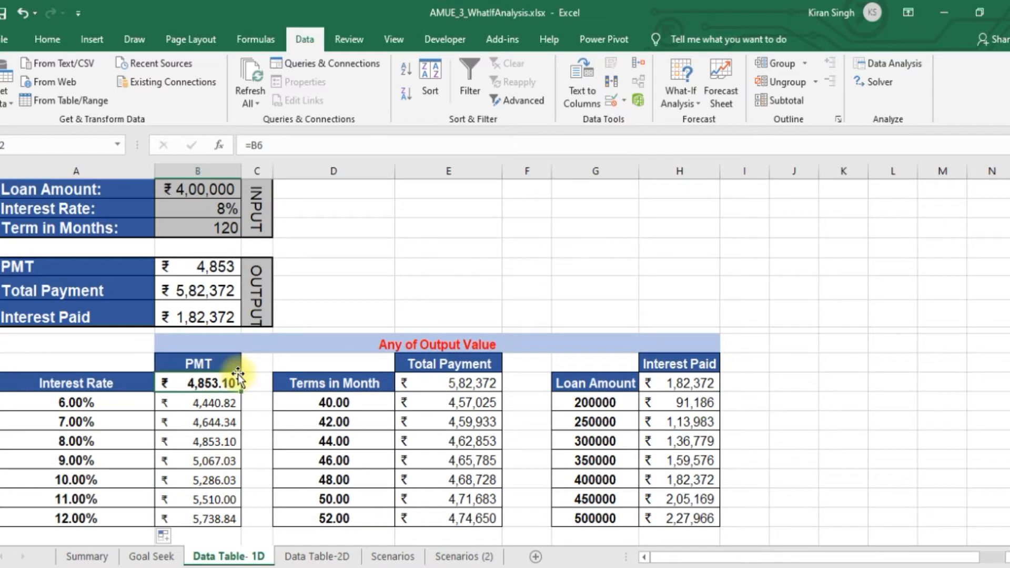
pyautogui.press('Delete')
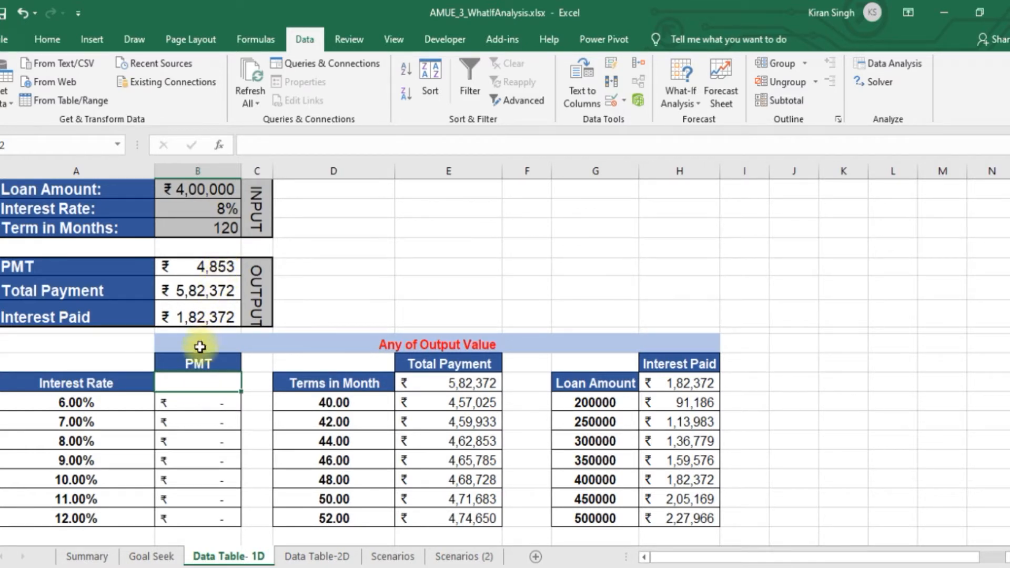
pyautogui.moveTo(195, 402); pyautogui.dragTo(198, 516)
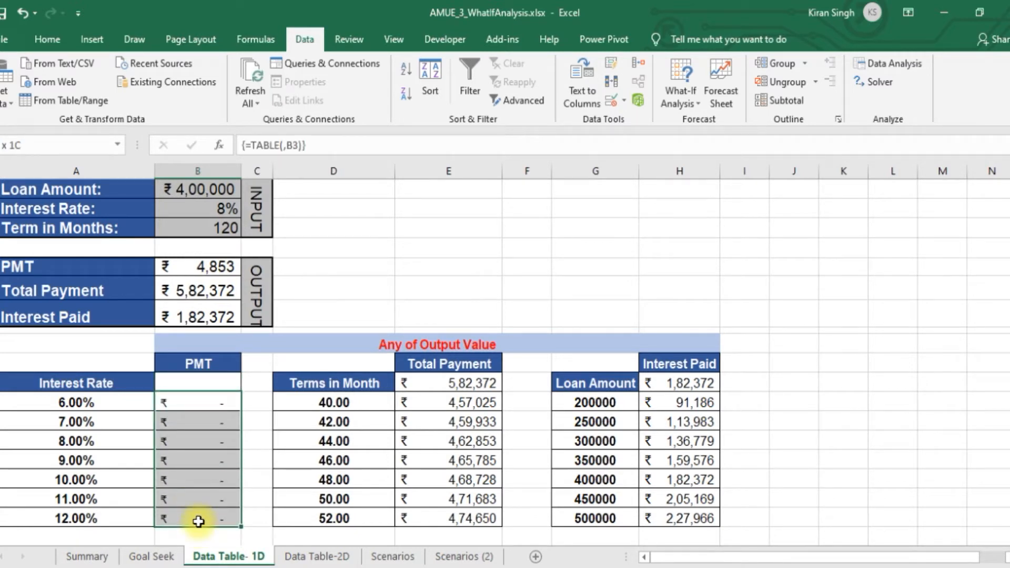
pyautogui.press('Delete')
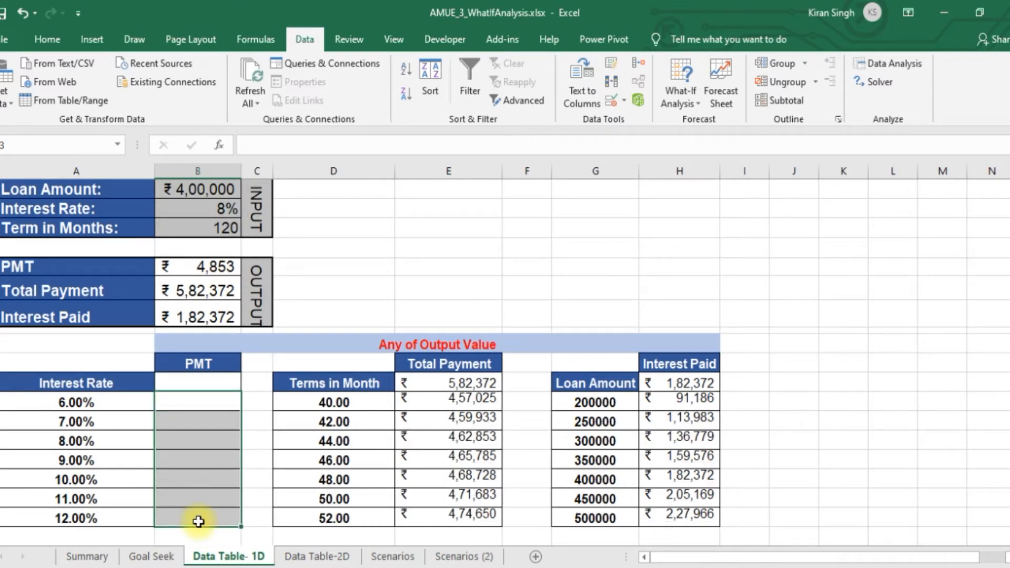
# Link B12 under the PMT heading to the calculated payment with the formula =B6
pyautogui.click(190, 382)
pyautogui.write('=')
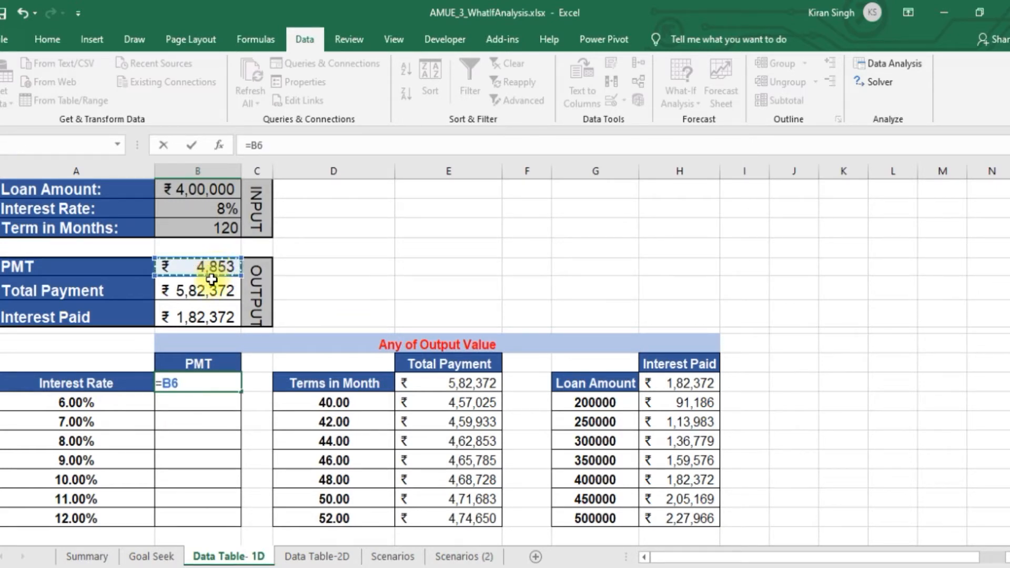
pyautogui.press('Return')
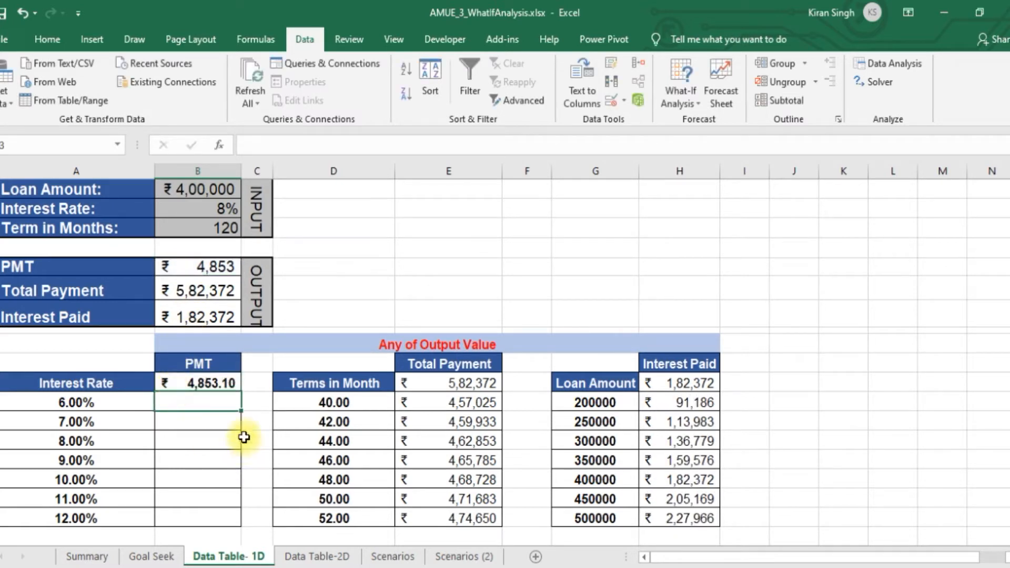
# Create a one-variable data table on A12:B19 with the Interest Rate cell $B$3 as the column input cell
pyautogui.click(78, 383)
pyautogui.moveTo(79, 383); pyautogui.dragTo(219, 509)
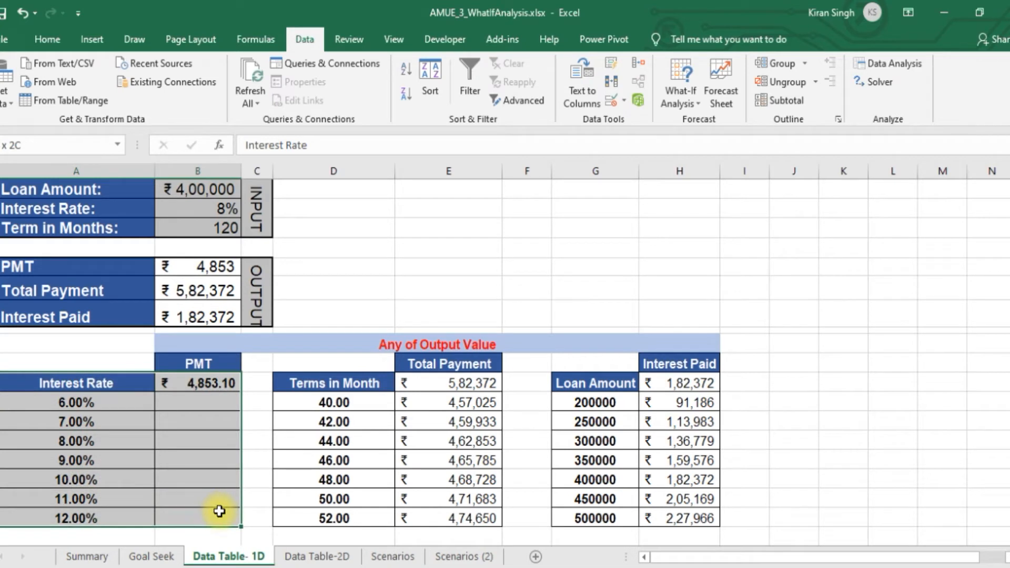
pyautogui.click(686, 100)
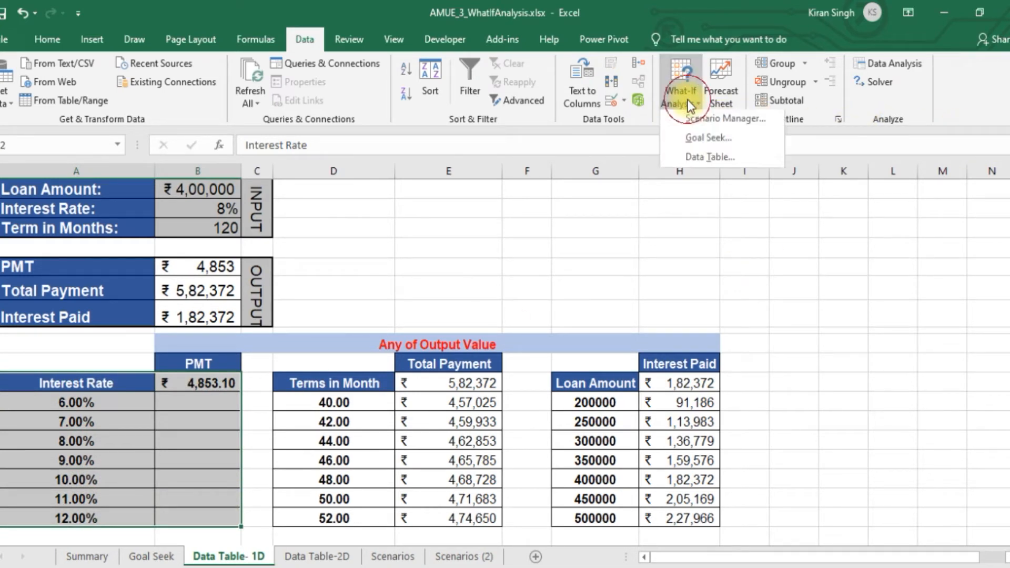
pyautogui.click(710, 159)
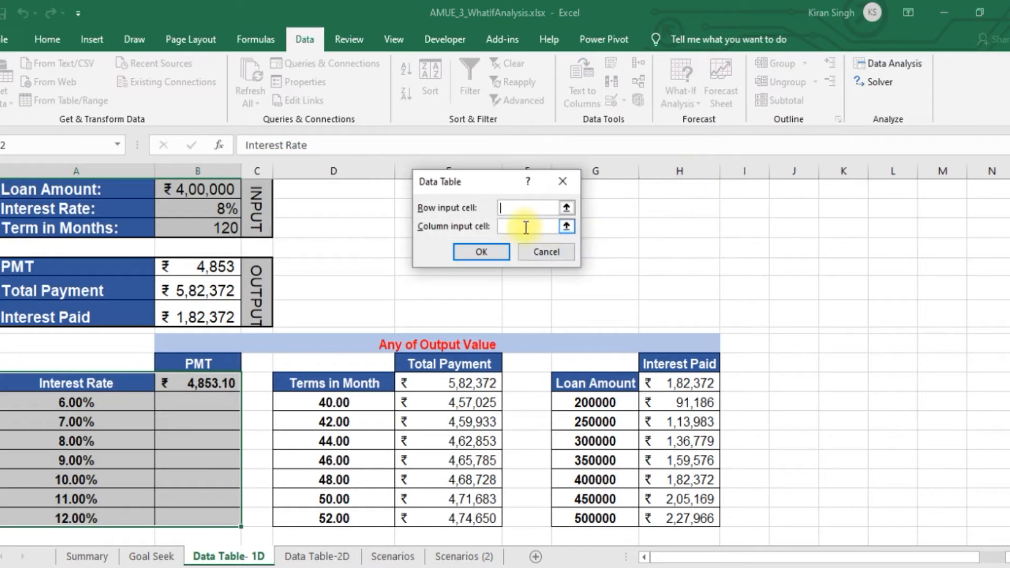
pyautogui.click(501, 227)
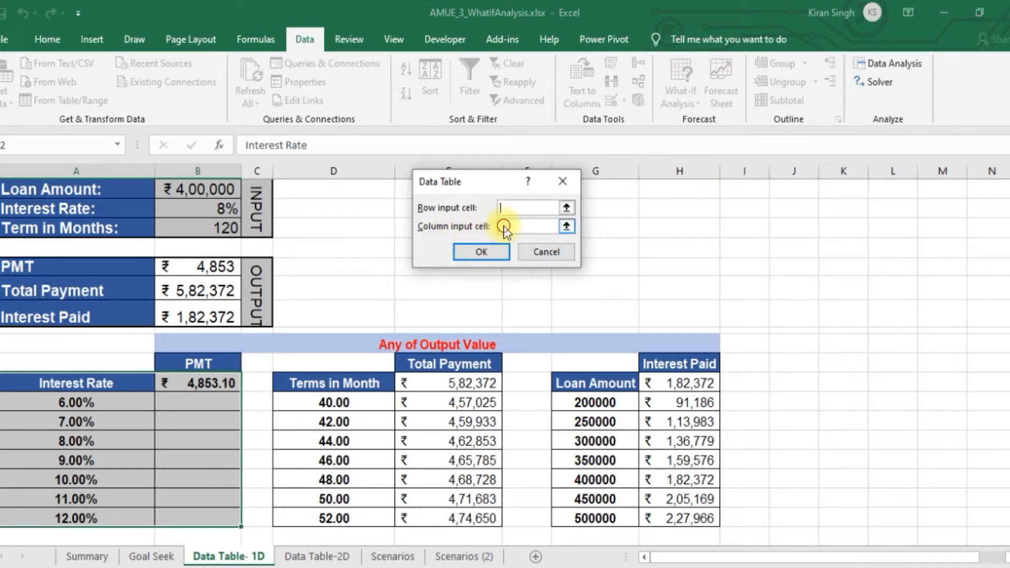
pyautogui.click(511, 231)
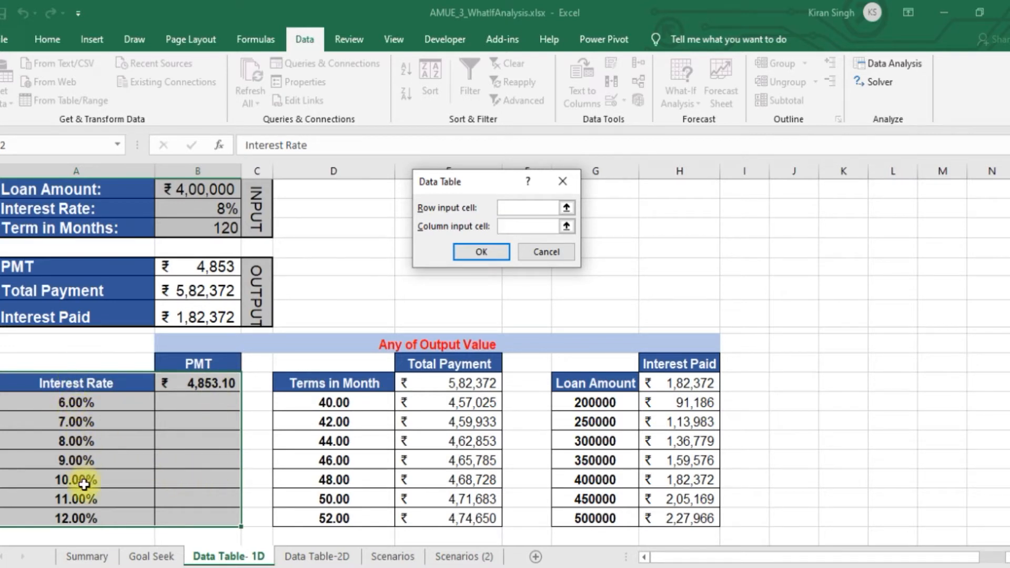
pyautogui.click(218, 207)
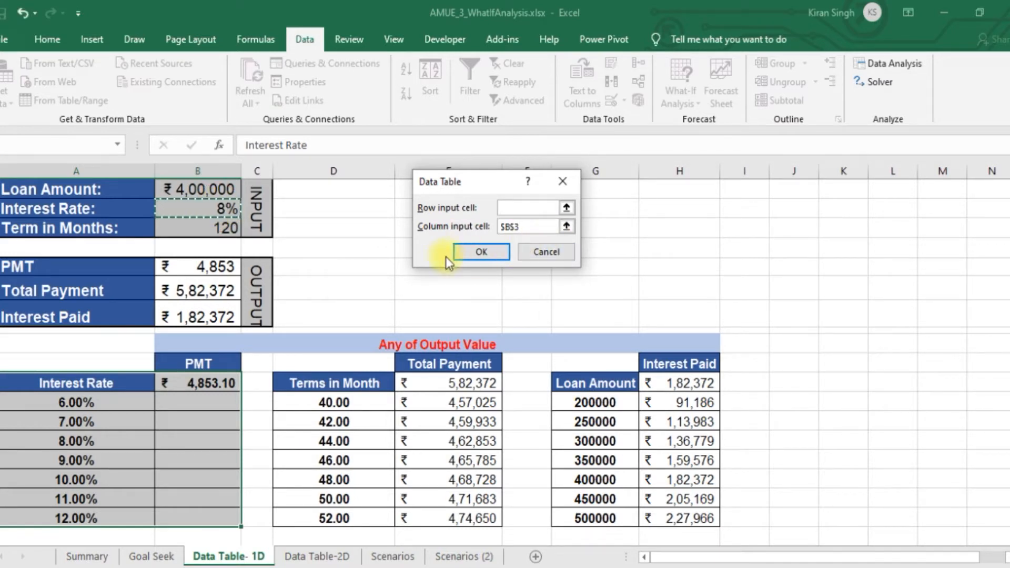
pyautogui.click(474, 251)
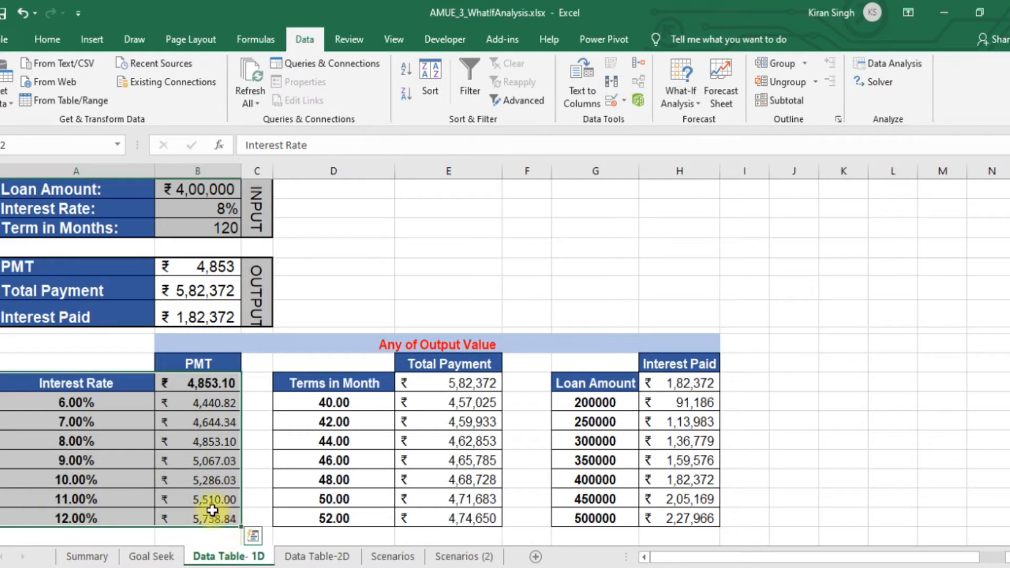
# Format the PMT values in B12:B19 to show no decimal places
pyautogui.moveTo(204, 386); pyautogui.dragTo(217, 518)
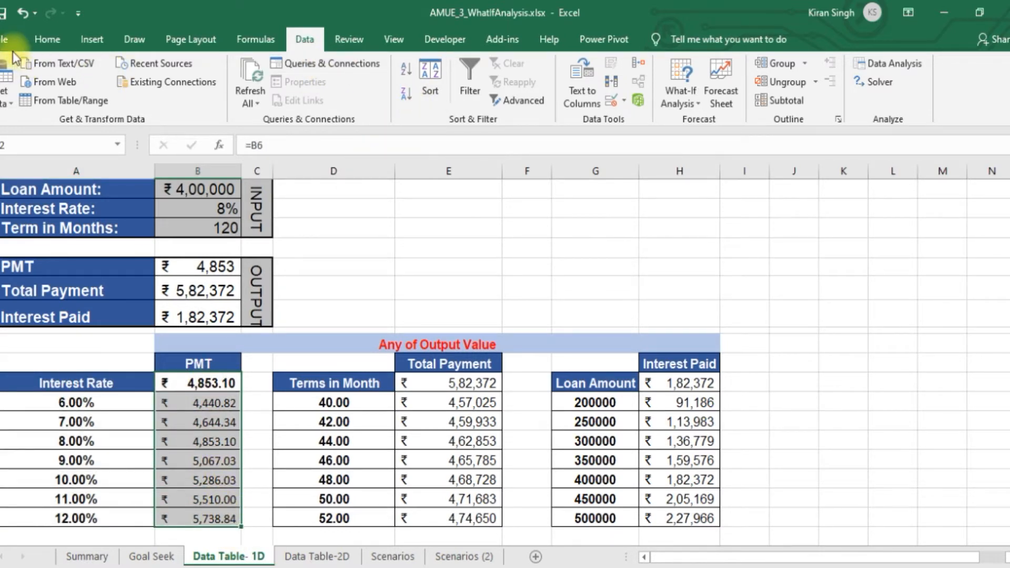
pyautogui.click(46, 40)
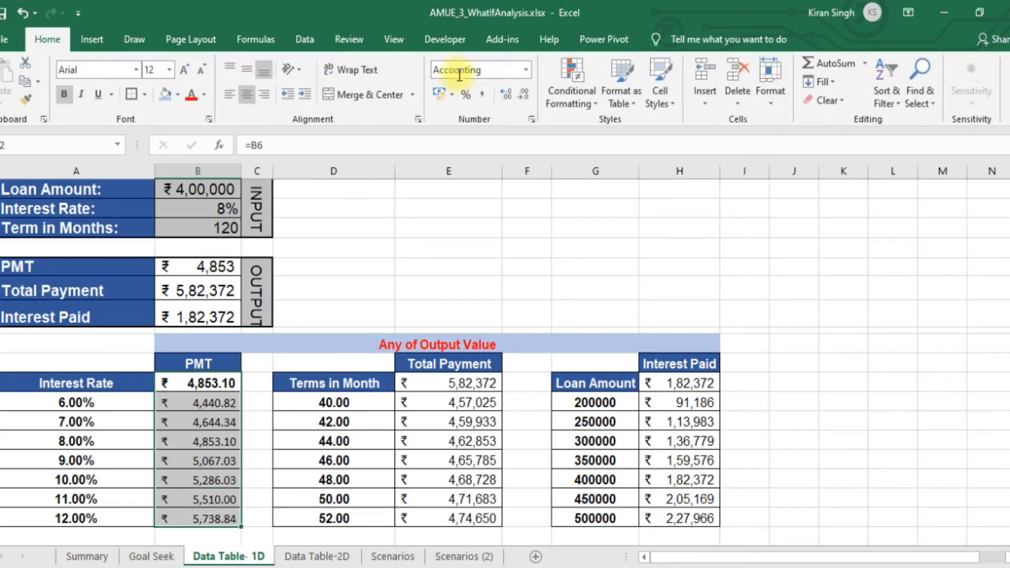
pyautogui.click(531, 91)
pyautogui.click(530, 91)
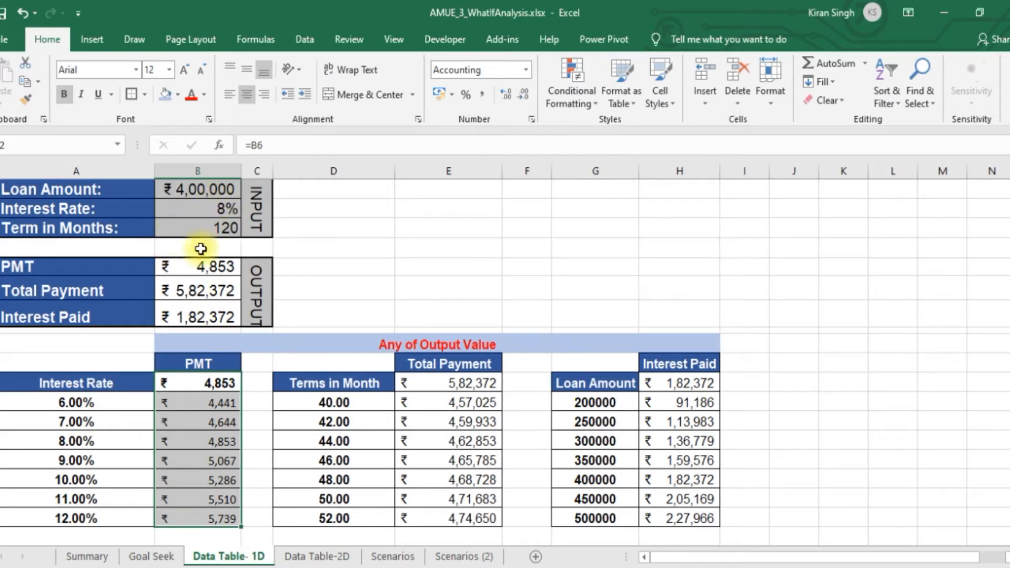
# Clear the Total Payment reference and data table results in E12:E19
pyautogui.click(378, 361)
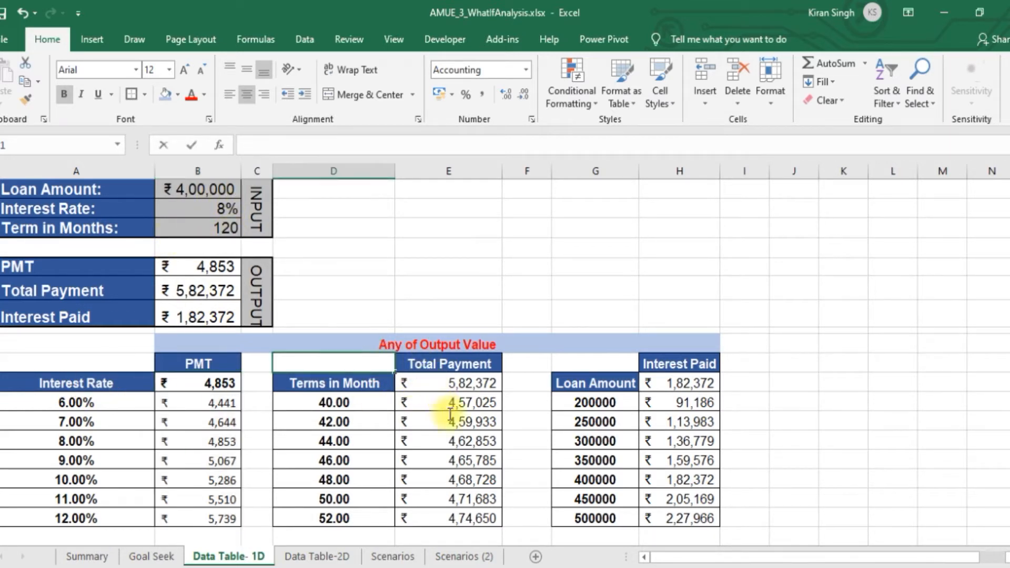
pyautogui.click(462, 517)
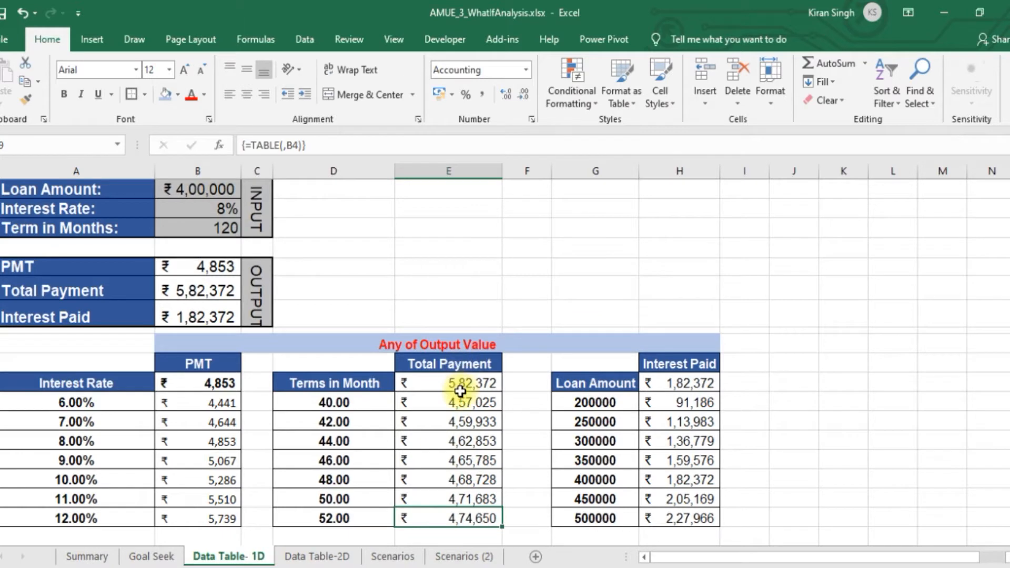
pyautogui.moveTo(462, 384); pyautogui.dragTo(462, 520)
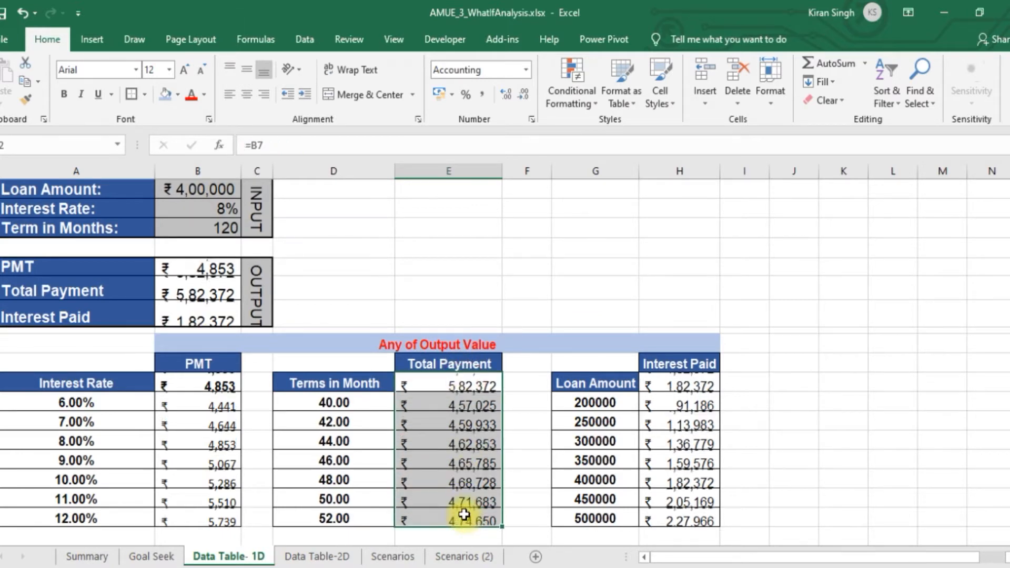
pyautogui.press('Delete')
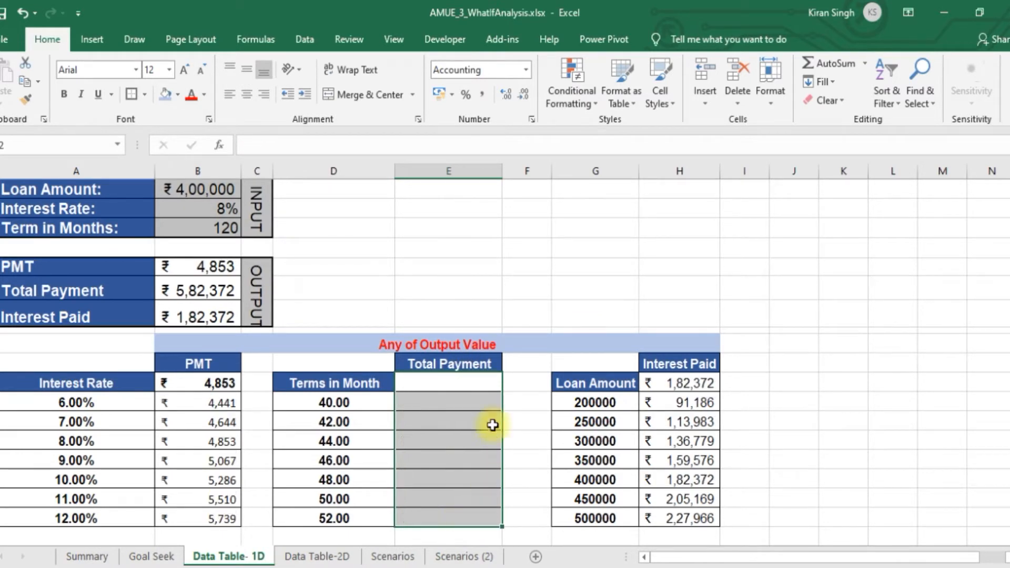
# Set the first term in D13 to 50, enter =D13+20 in D14 and fill the formula down to D19
pyautogui.click(356, 404)
pyautogui.write('50')
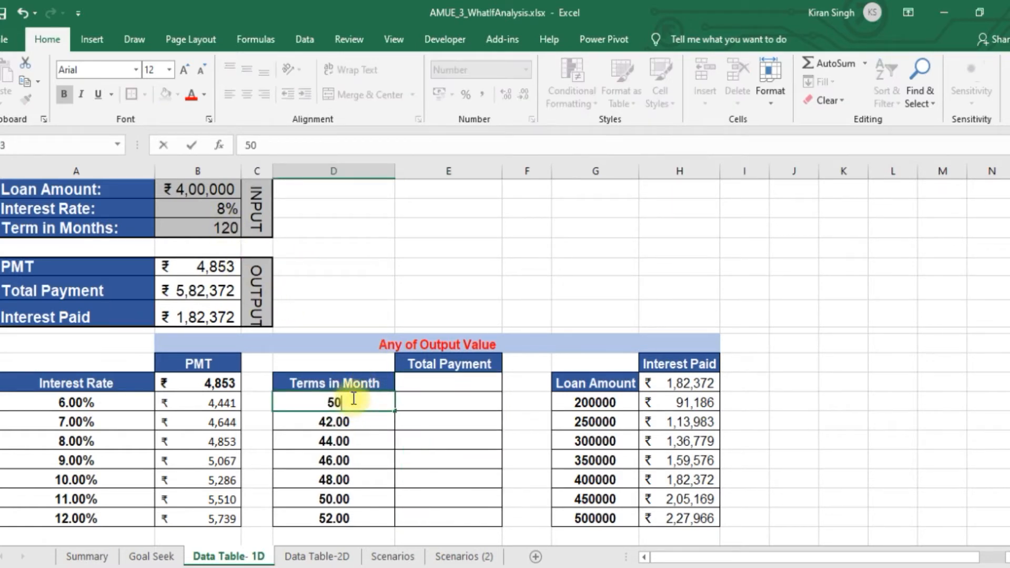
pyautogui.click(365, 420)
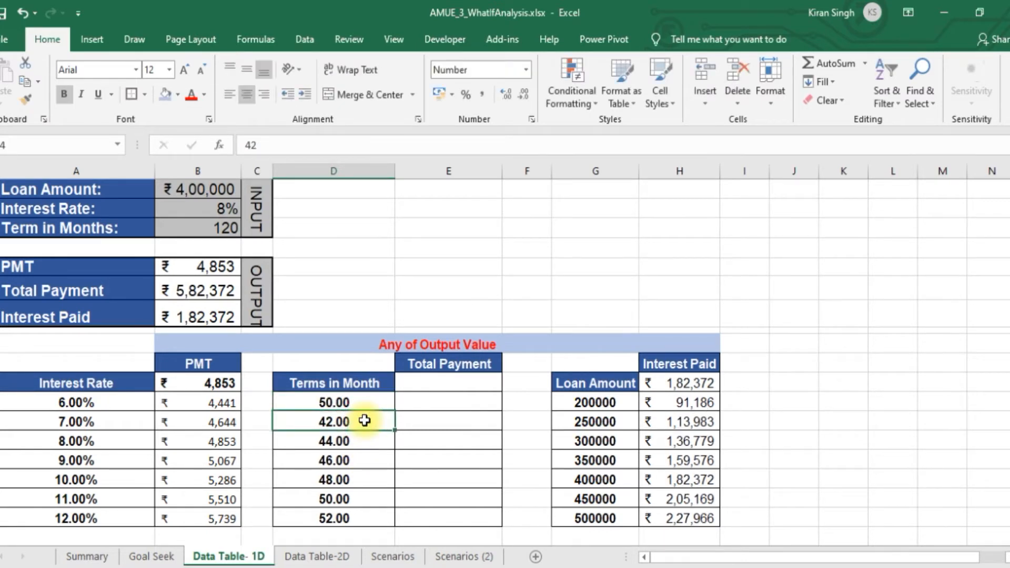
pyautogui.write('=')
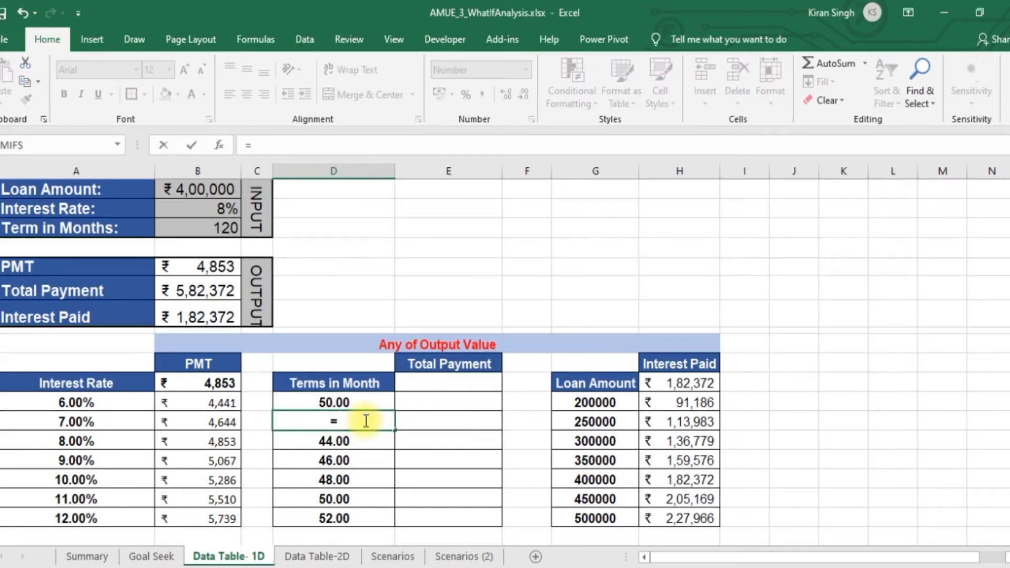
pyautogui.click(373, 403)
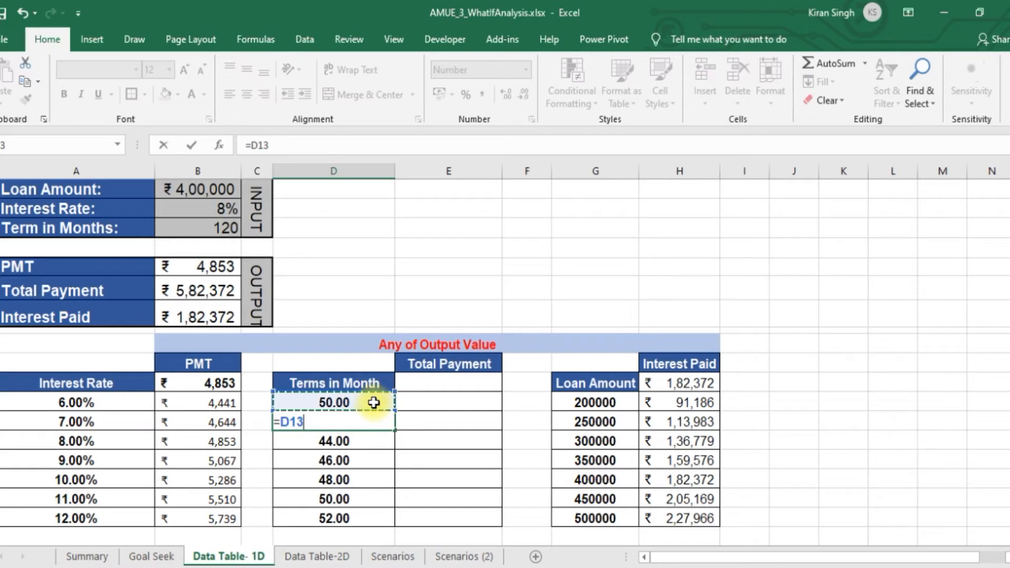
pyautogui.press('Return')
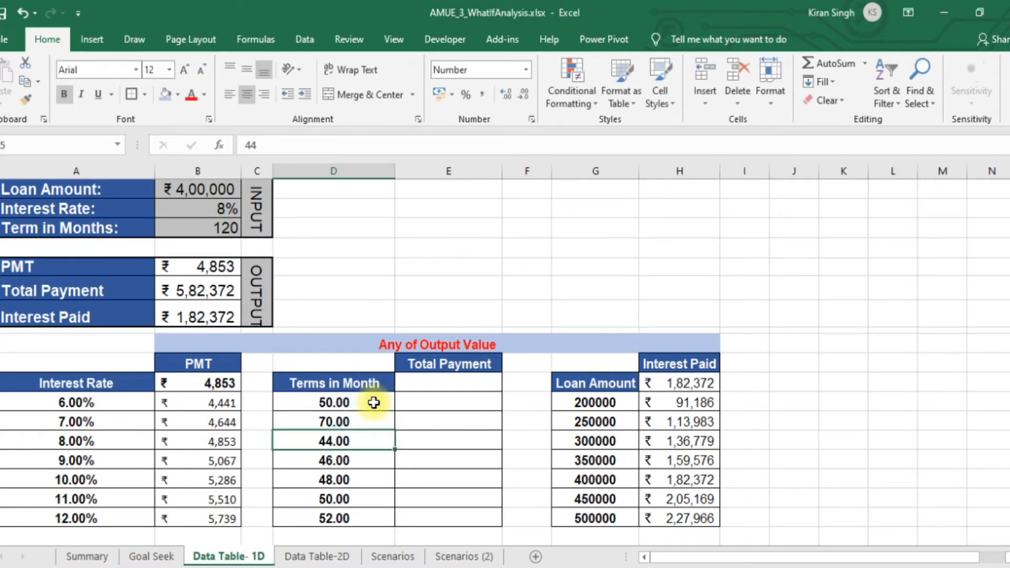
pyautogui.click(333, 422)
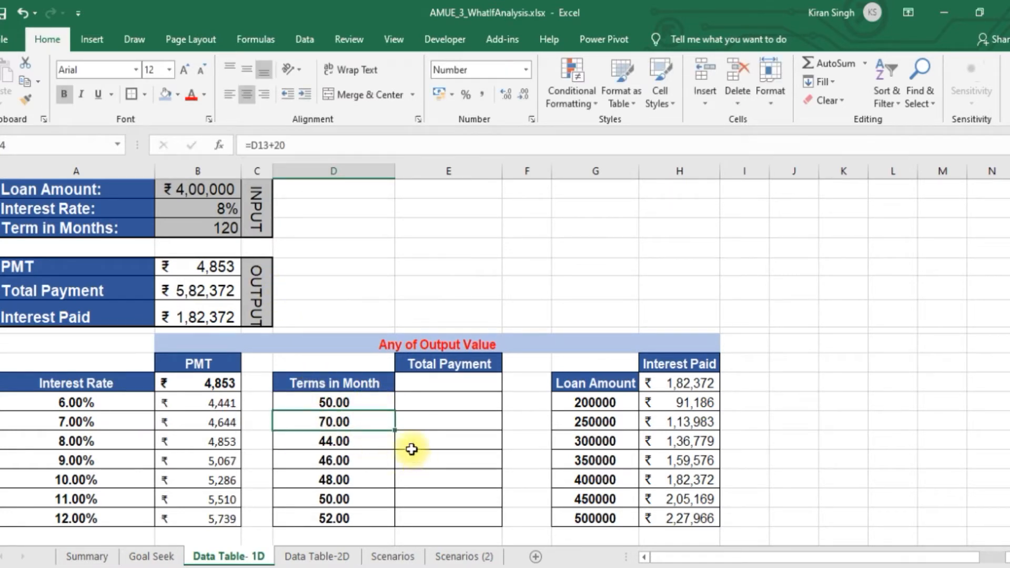
pyautogui.moveTo(394, 429); pyautogui.dragTo(395, 523)
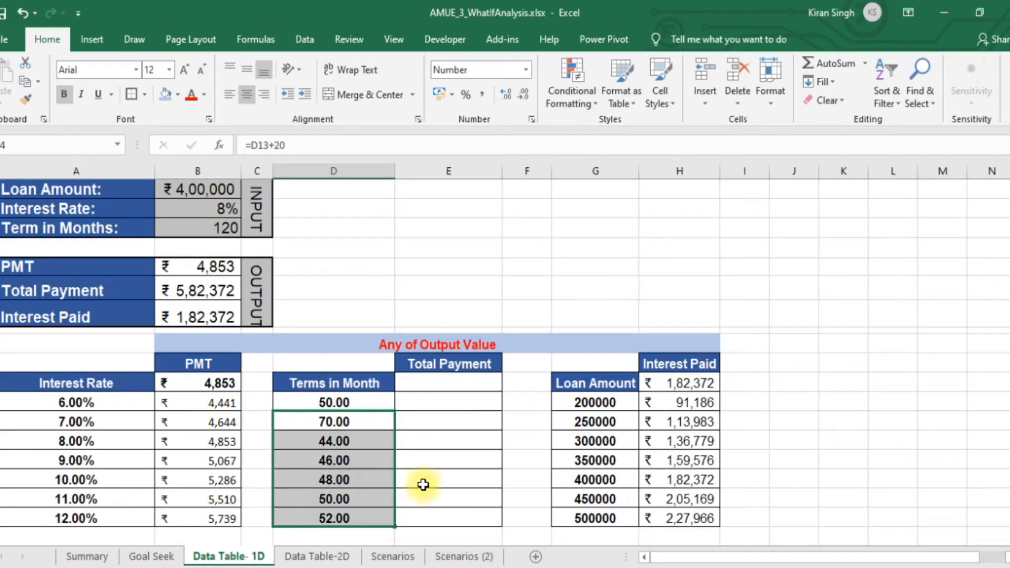
# Format the Terms in Month values in D13:D19 to show no decimal places
pyautogui.moveTo(359, 403); pyautogui.dragTo(376, 518)
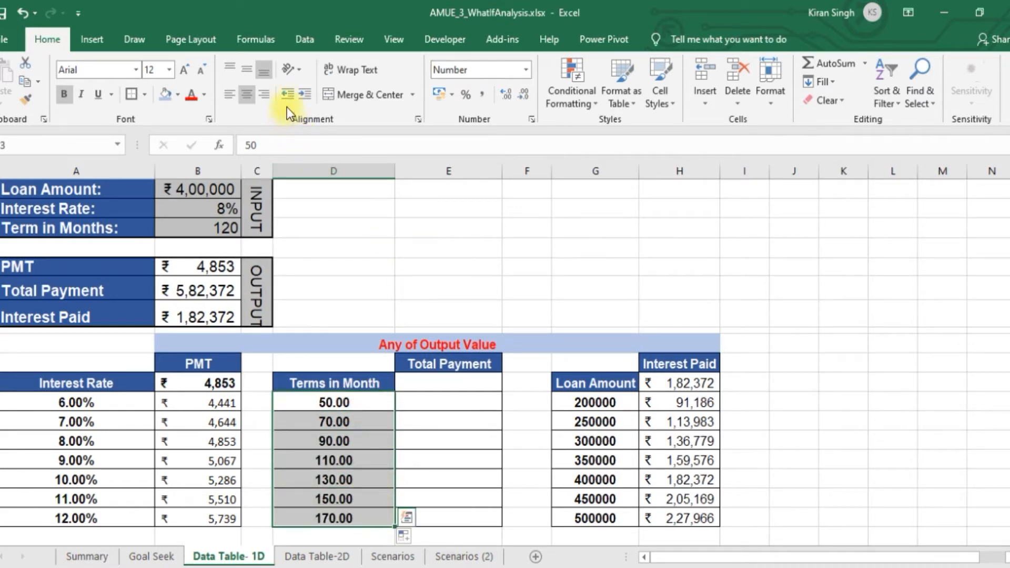
pyautogui.click(523, 95)
pyautogui.click(523, 95)
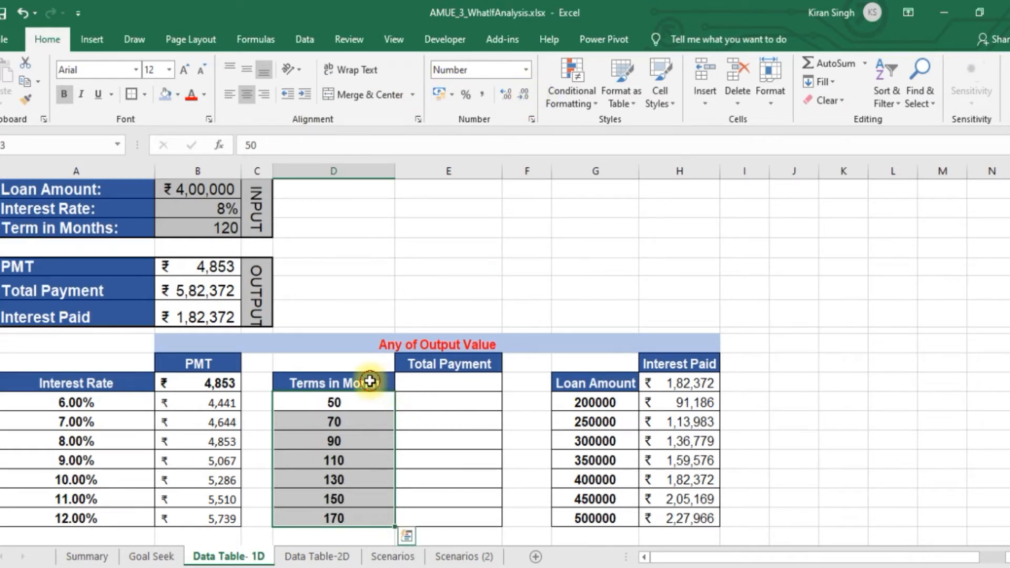
# Replace the Total Payment header in E11 above the Terms in Month table with PMT
pyautogui.moveTo(369, 381); pyautogui.dragTo(449, 404)
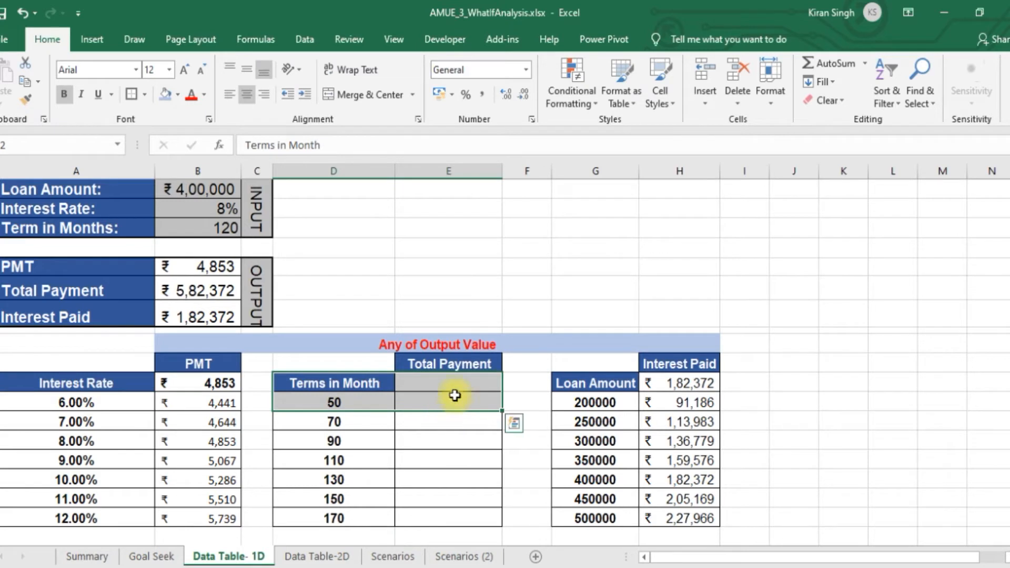
pyautogui.click(461, 385)
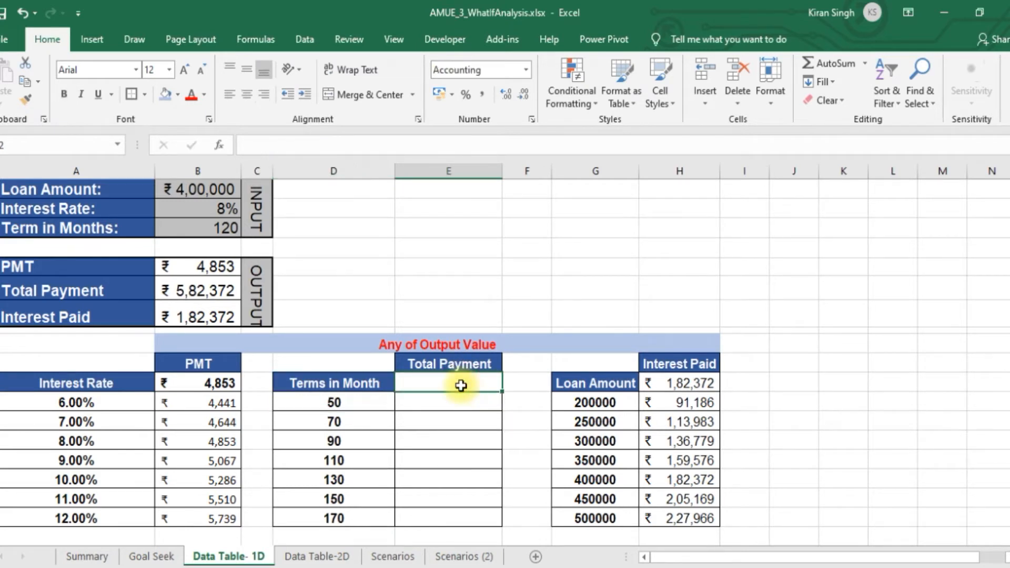
pyautogui.doubleClick(462, 363)
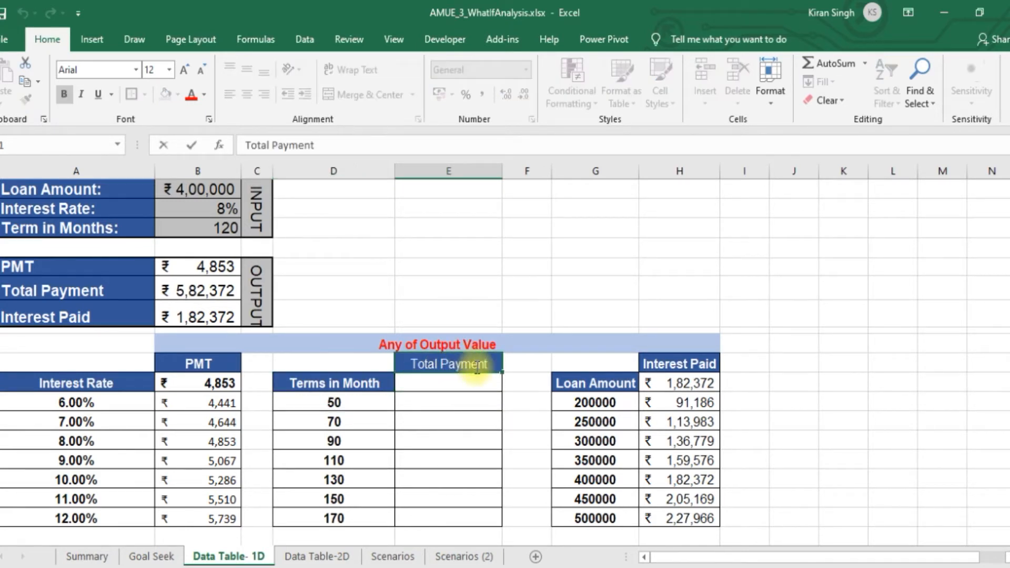
pyautogui.moveTo(495, 364); pyautogui.dragTo(399, 355)
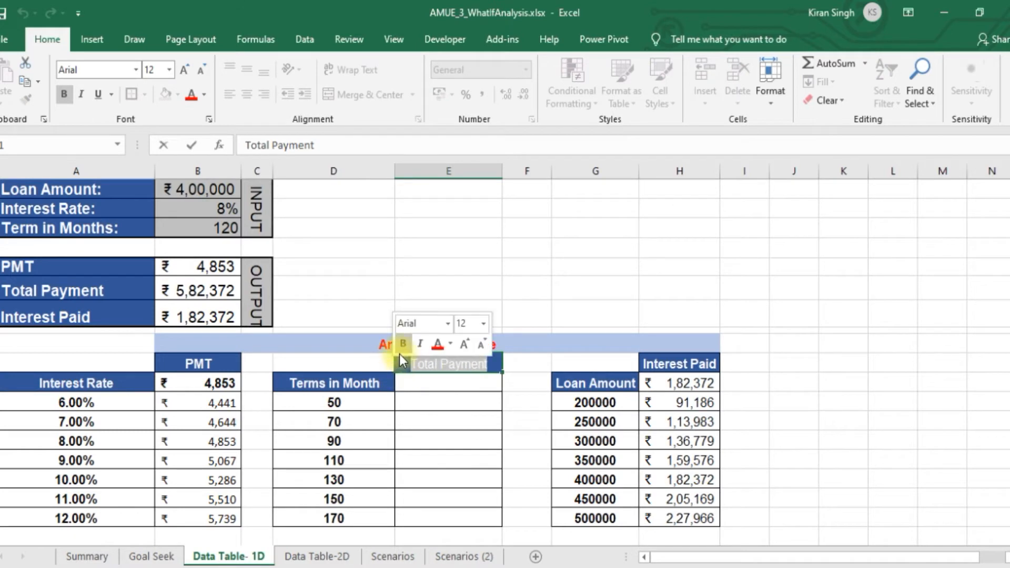
pyautogui.write('PMT')
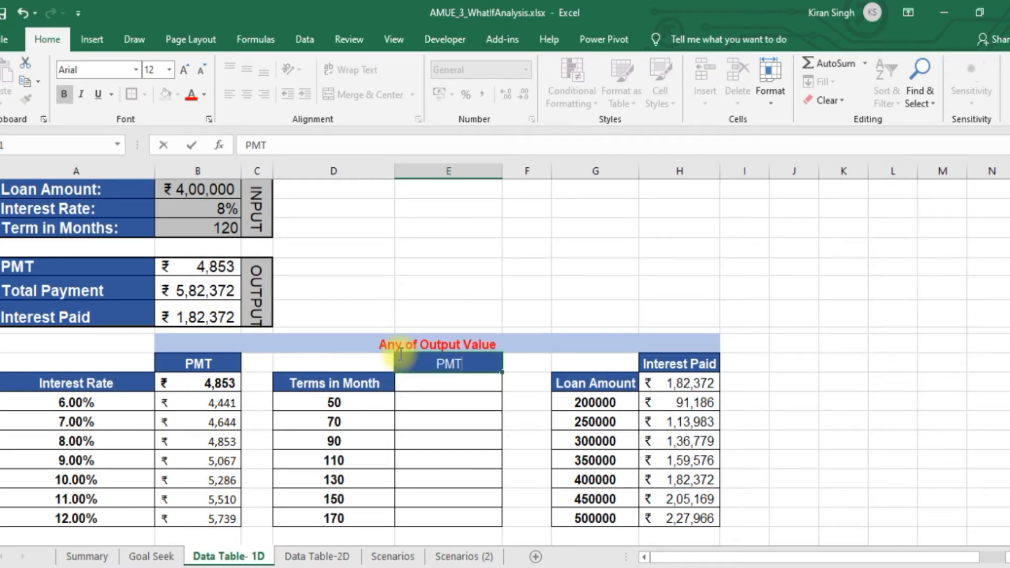
# Link E12 beside the Terms in Month header to the PMT output with the formula =B6
pyautogui.click(450, 383)
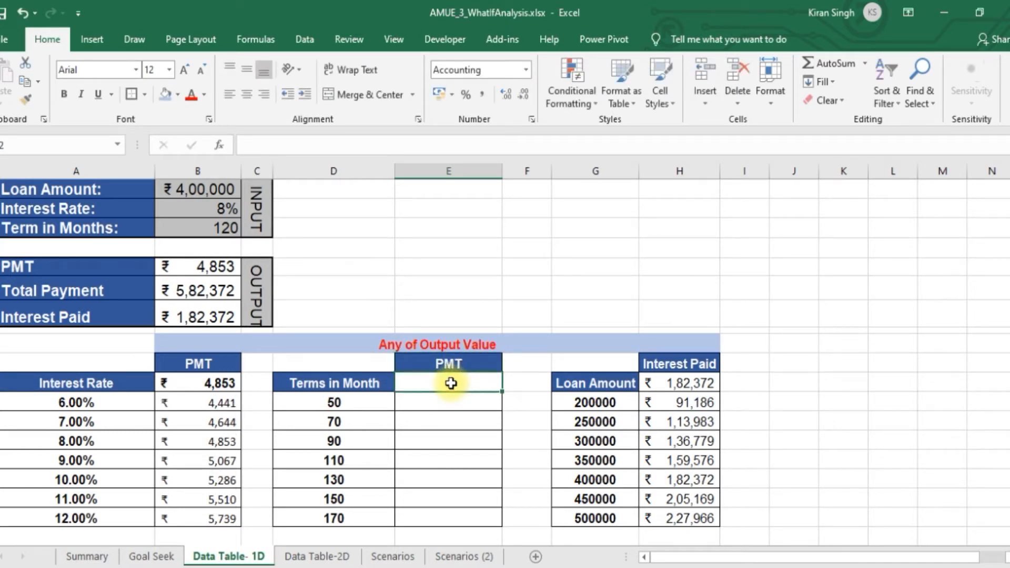
pyautogui.write('=')
pyautogui.click(224, 267)
pyautogui.press('Return')
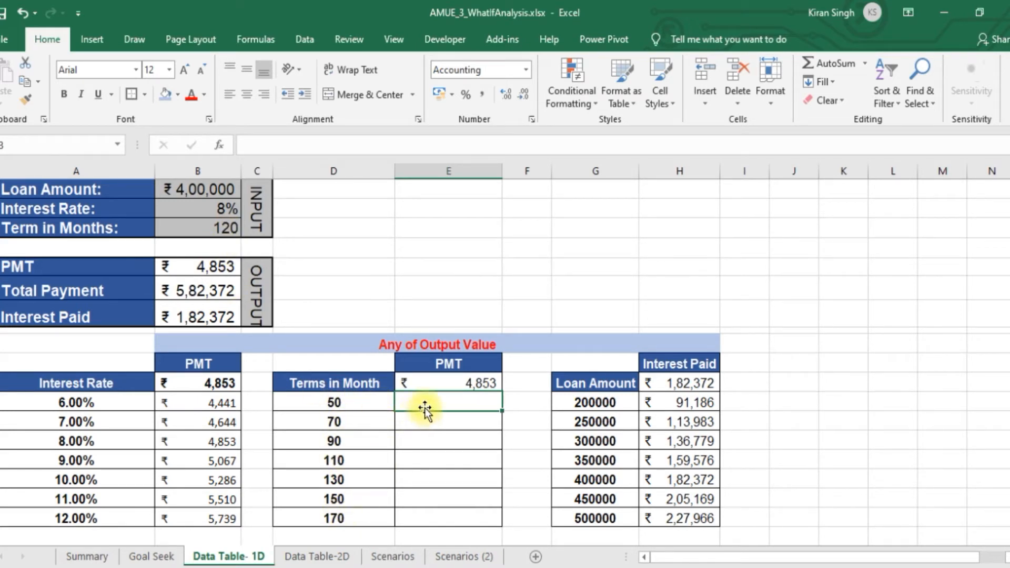
pyautogui.click(451, 384)
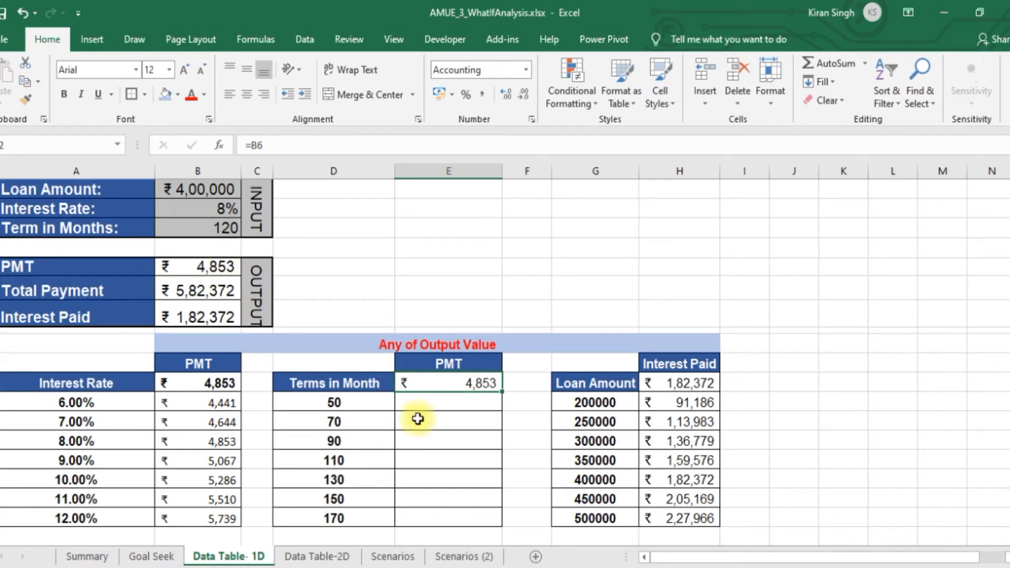
# Create a one-variable data table on D12:E19 using the Term in Months cell $B$4 as the column input cell
pyautogui.moveTo(378, 383); pyautogui.dragTo(451, 516)
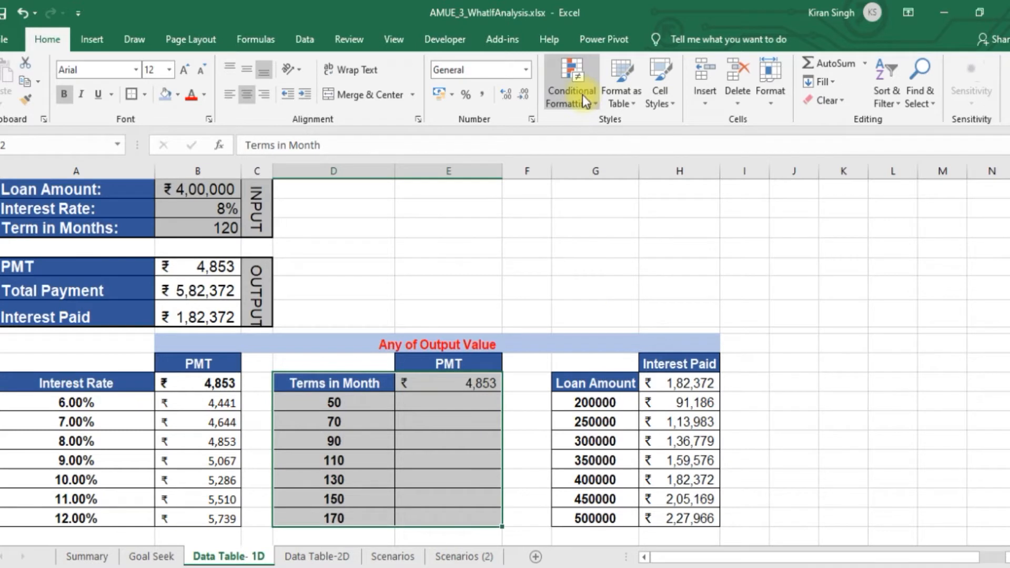
pyautogui.click(302, 43)
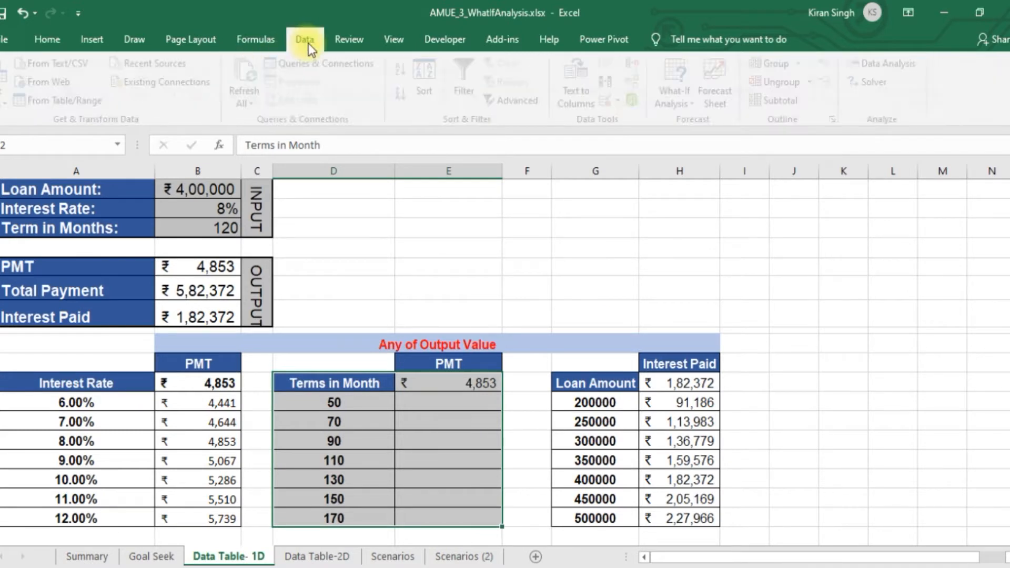
pyautogui.click(699, 100)
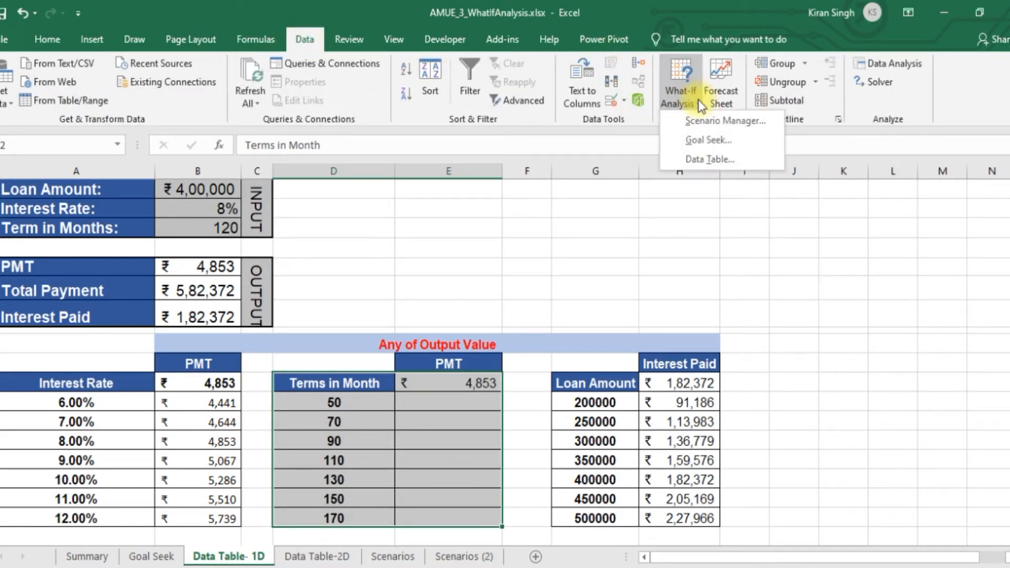
pyautogui.click(708, 159)
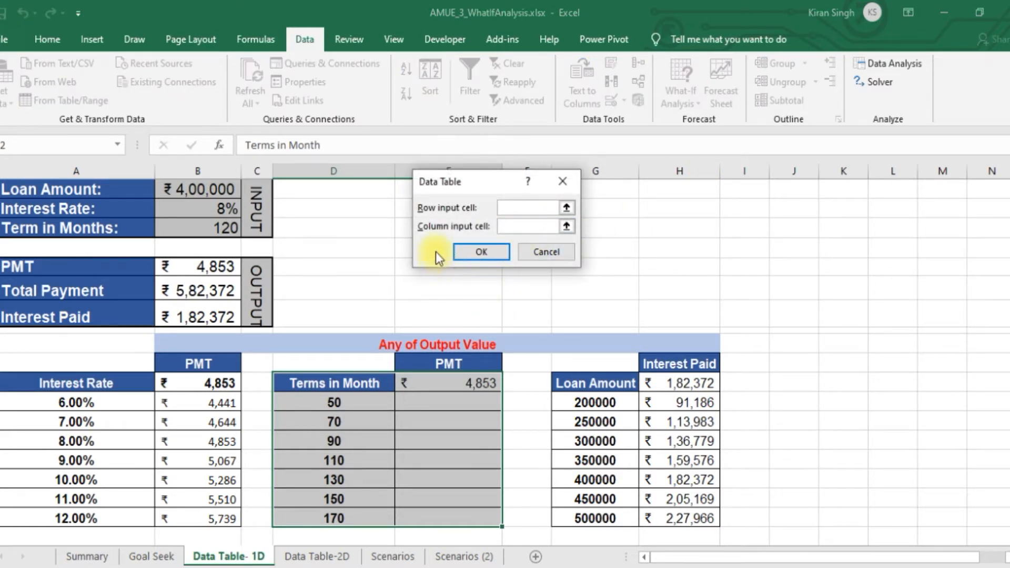
pyautogui.click(200, 229)
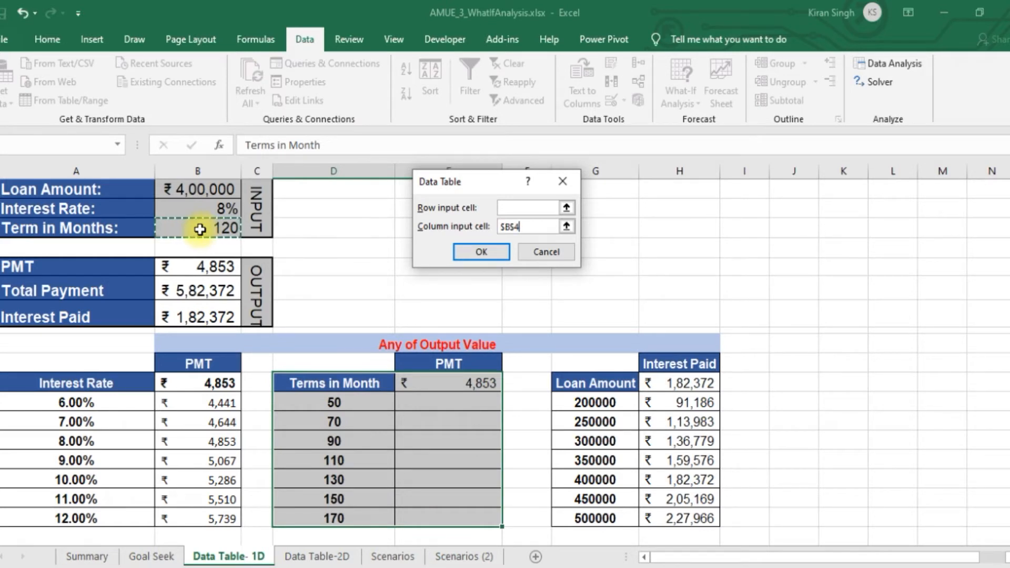
pyautogui.click(477, 253)
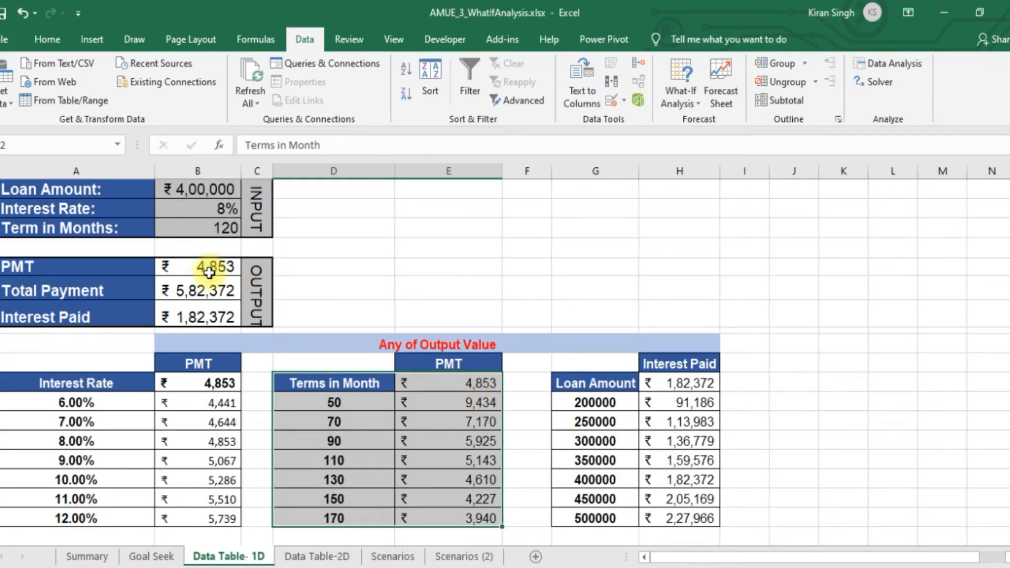
# Examine the PMT results for the 50, 70 and 170 month terms and review the list of terms
pyautogui.click(363, 402)
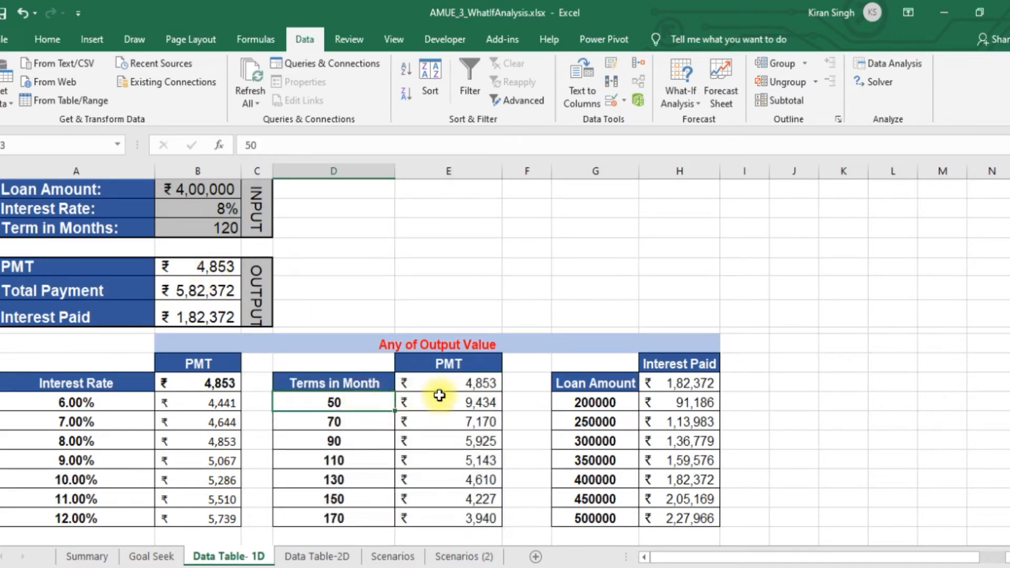
pyautogui.click(337, 420)
pyautogui.click(463, 421)
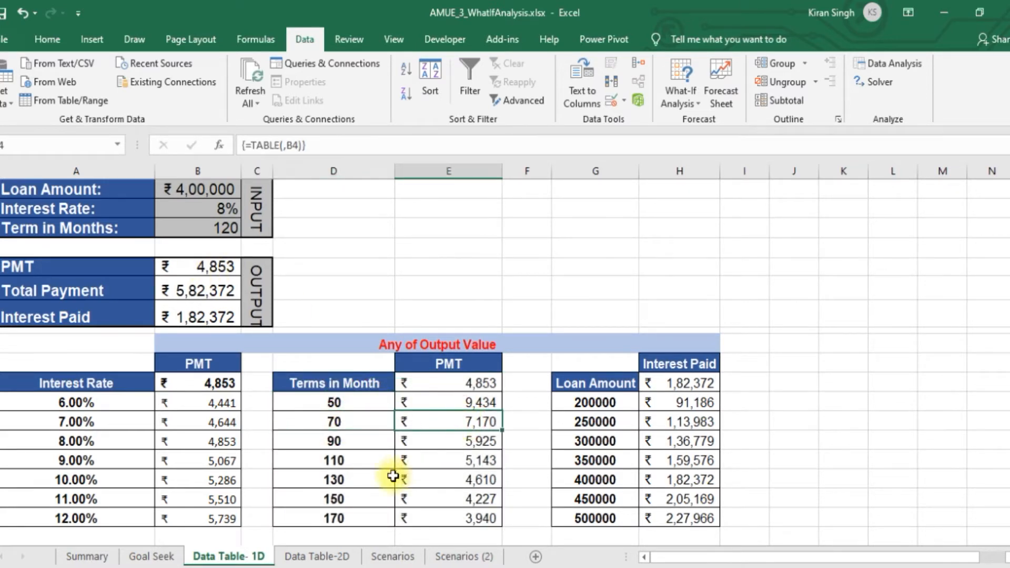
pyautogui.click(347, 515)
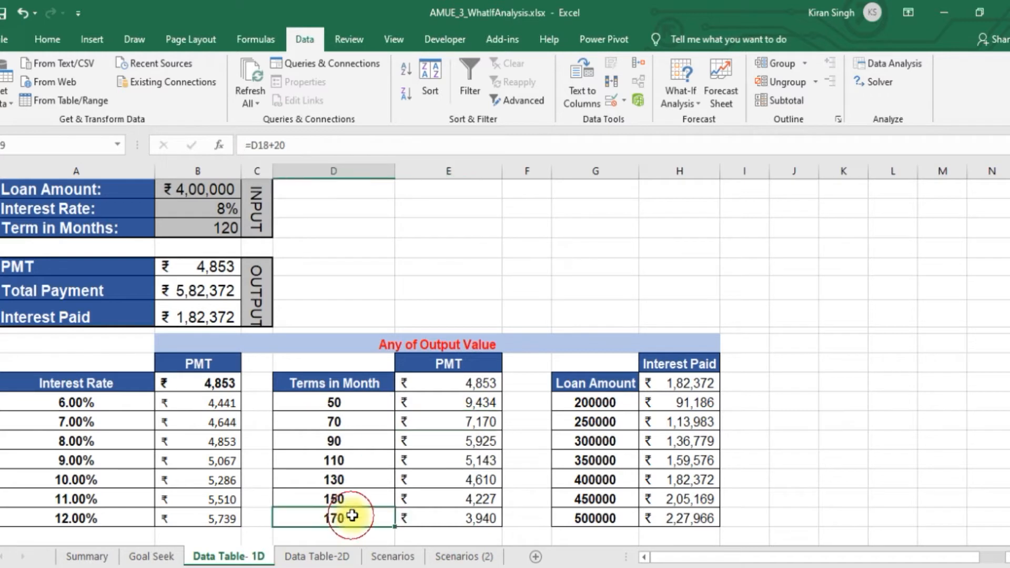
pyautogui.click(487, 513)
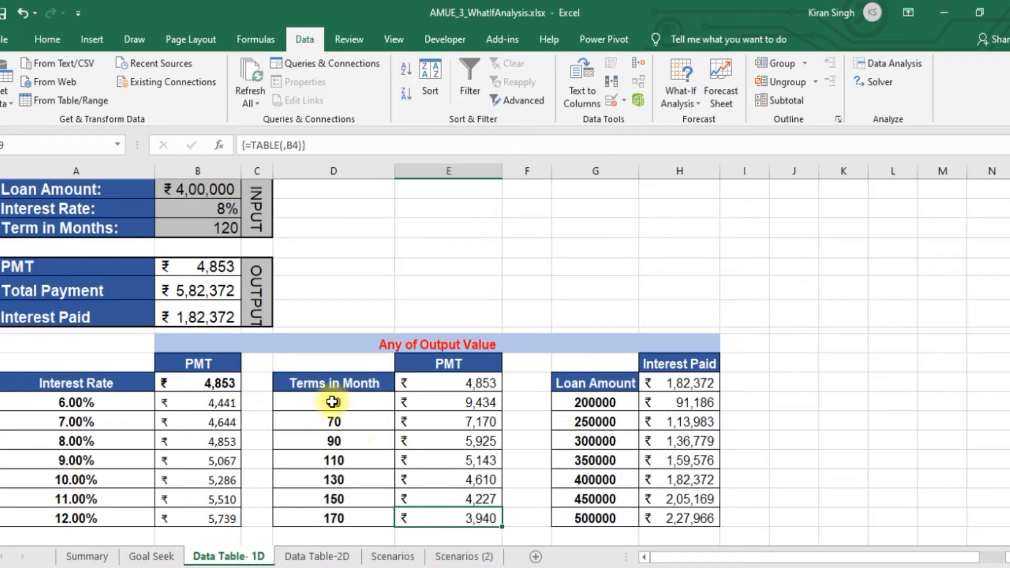
pyautogui.moveTo(332, 402); pyautogui.dragTo(333, 519)
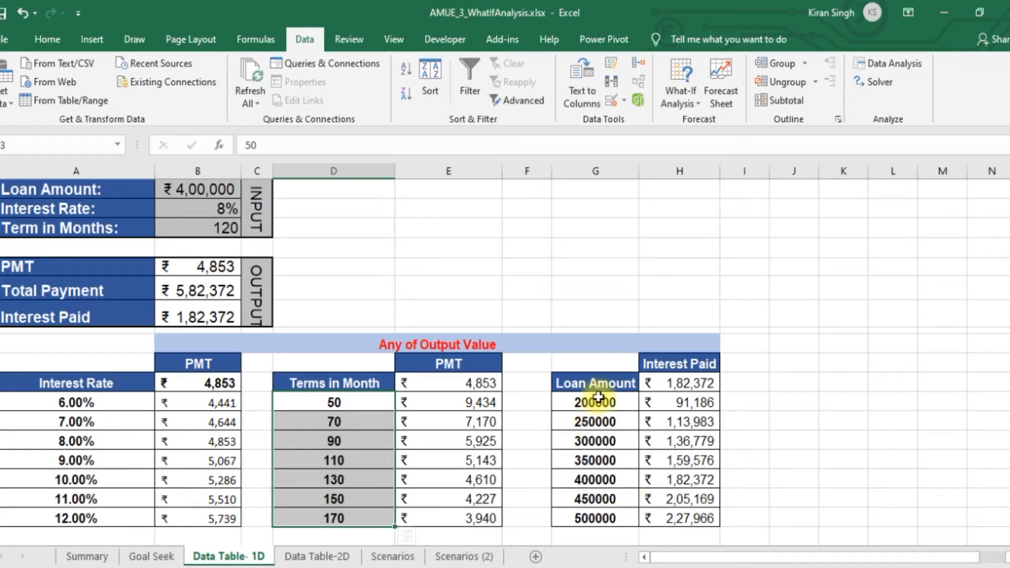
# Clear the Interest Paid reference and results in H12:H19 and change the header in H11 to PMT
pyautogui.moveTo(673, 384); pyautogui.dragTo(693, 524)
pyautogui.press('Delete')
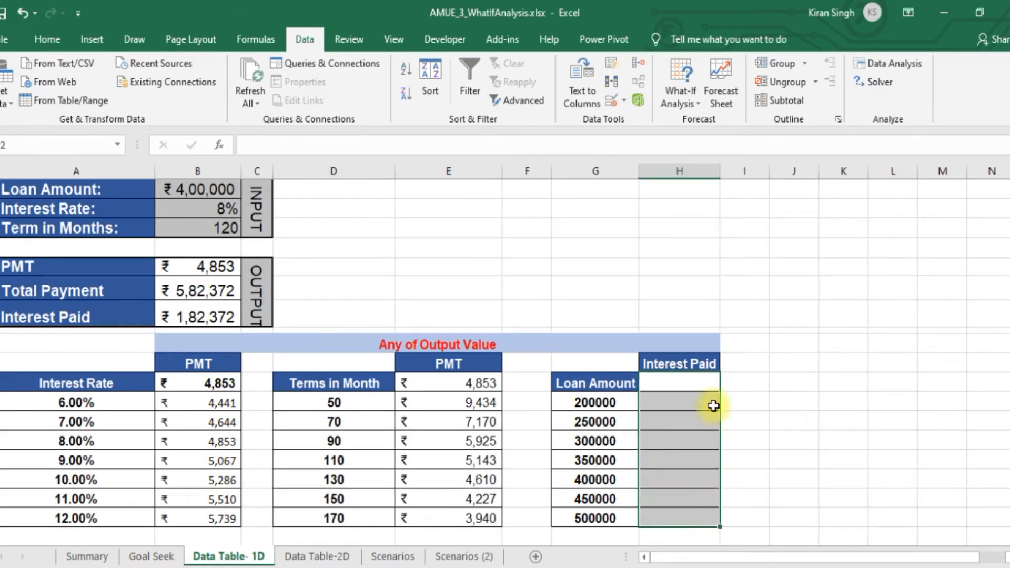
pyautogui.click(670, 361)
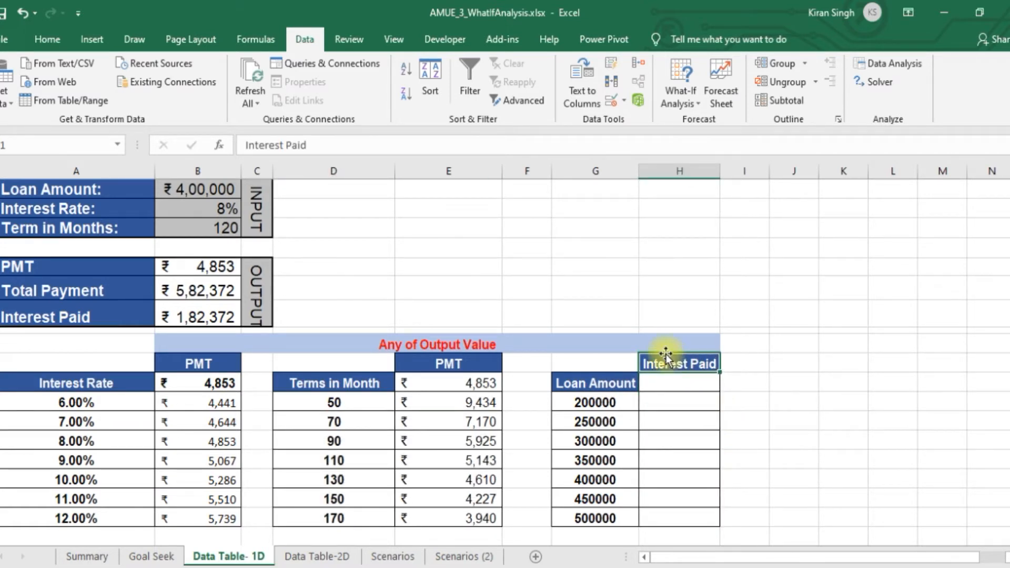
pyautogui.write('PMT')
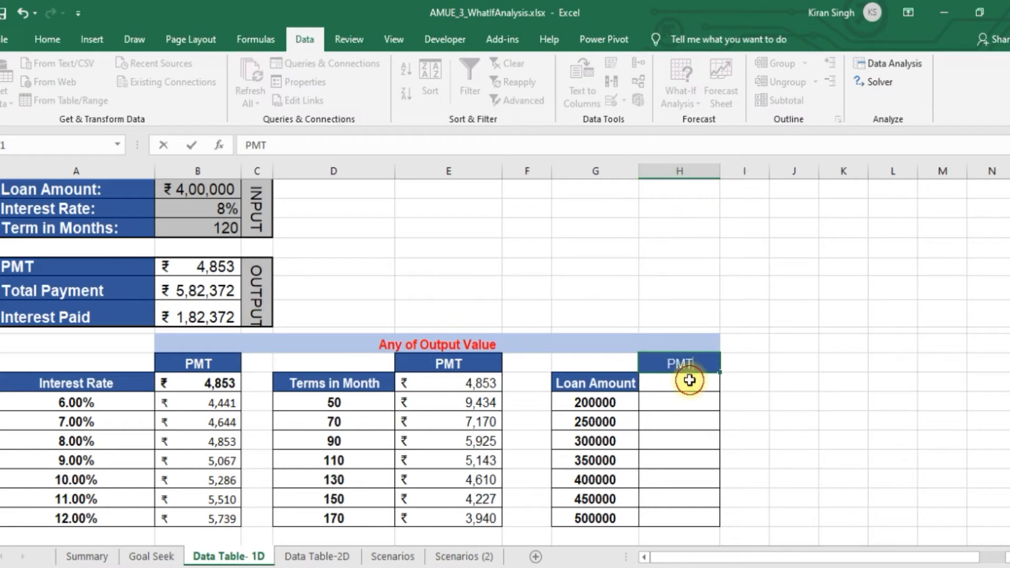
# Link H12 beside the Loan Amount header to the PMT output with the formula =B6
pyautogui.click(689, 380)
pyautogui.write('=')
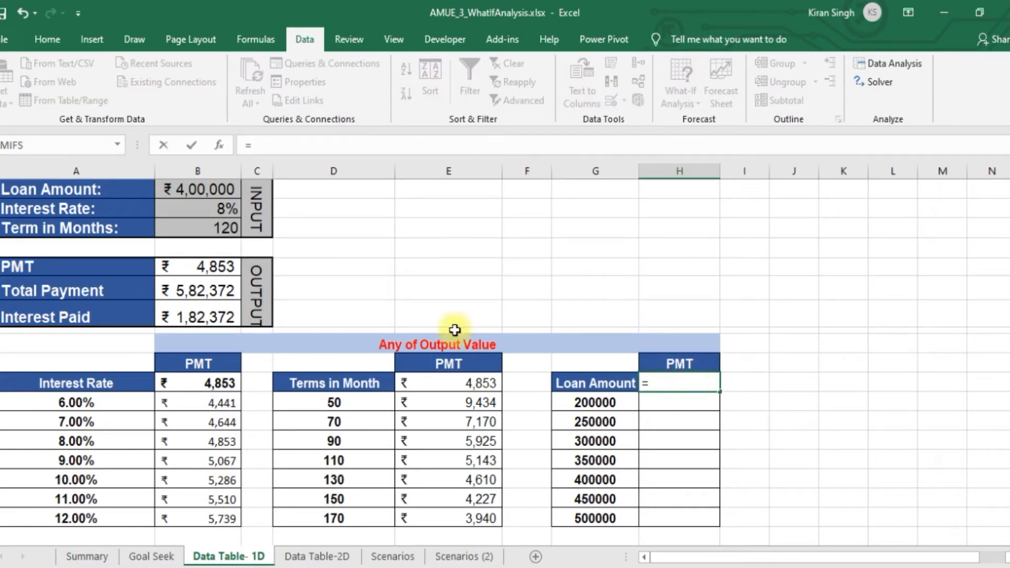
pyautogui.click(214, 264)
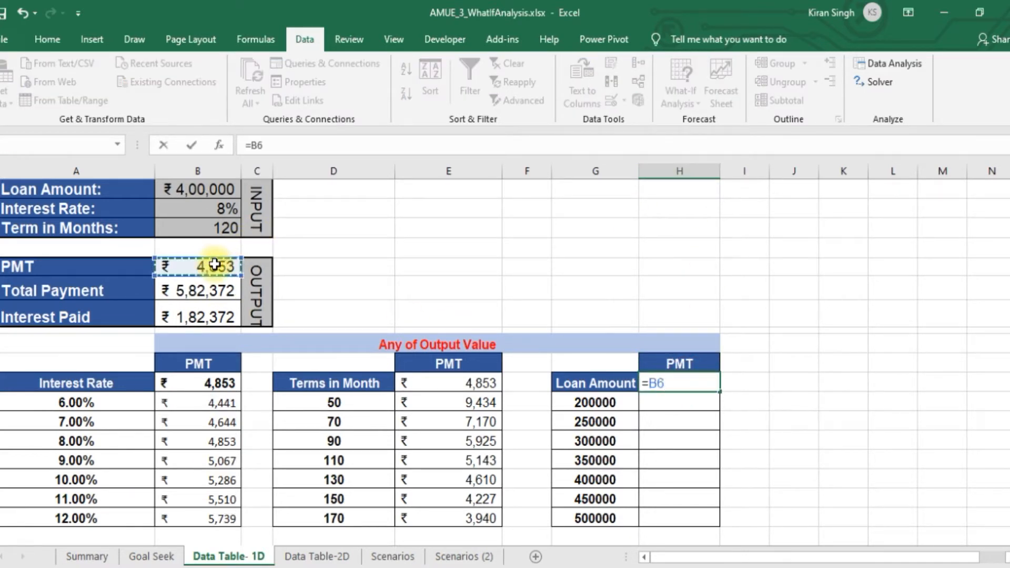
pyautogui.press('Return')
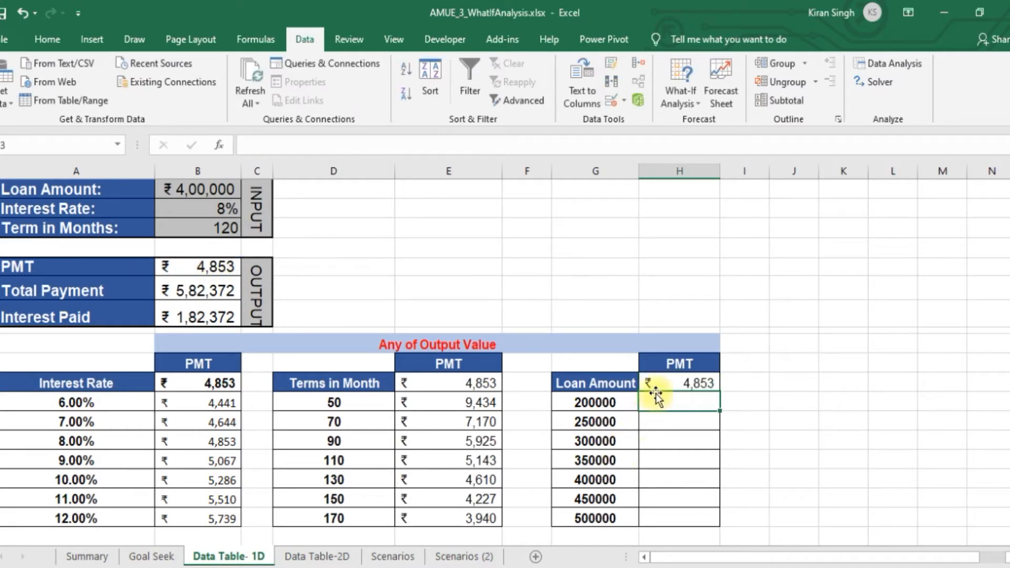
# Create a one-variable data table on G12:H19 using the Loan Amount cell $B$2 as the column input cell
pyautogui.moveTo(602, 378); pyautogui.dragTo(701, 516)
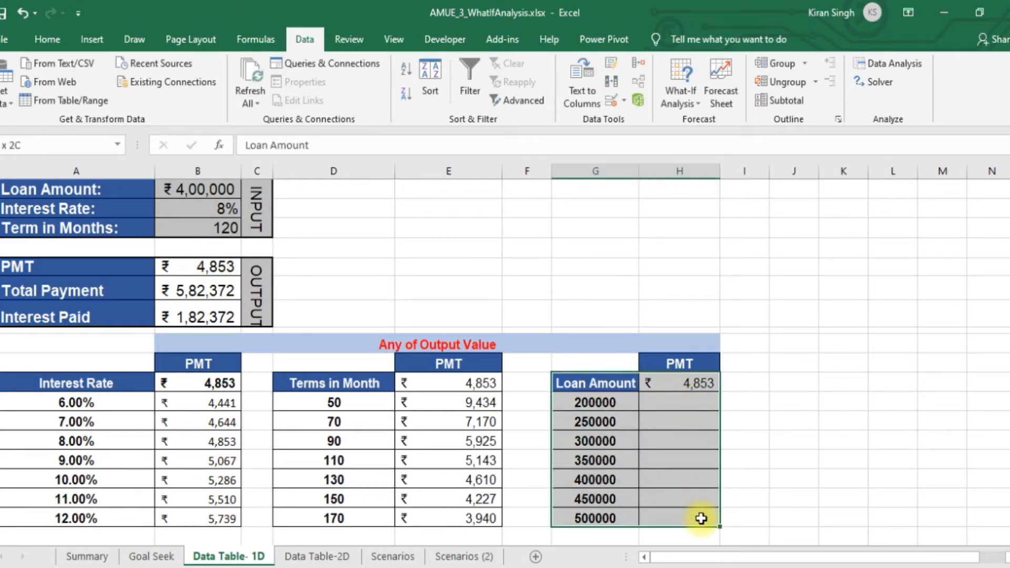
pyautogui.click(689, 98)
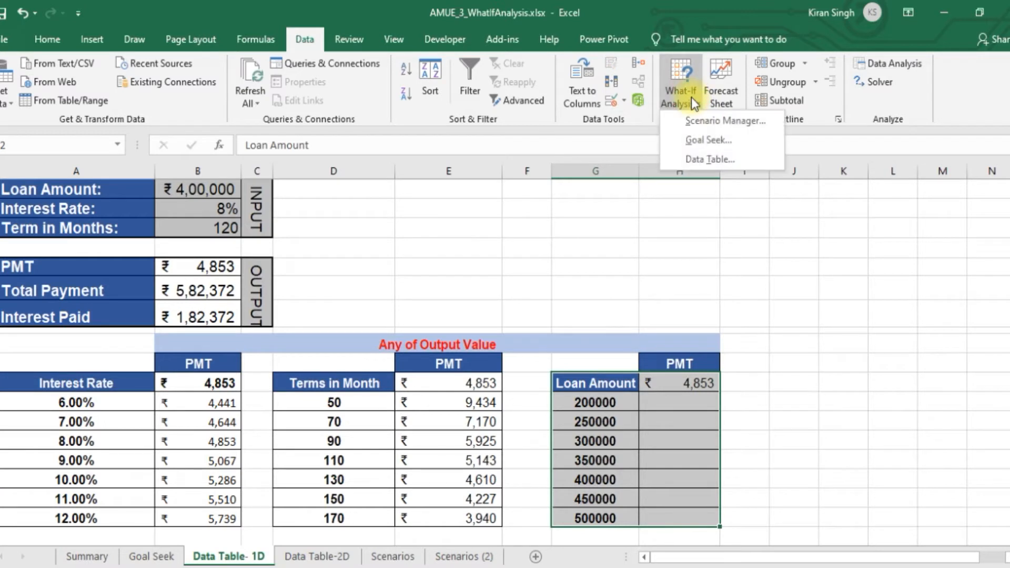
pyautogui.click(704, 157)
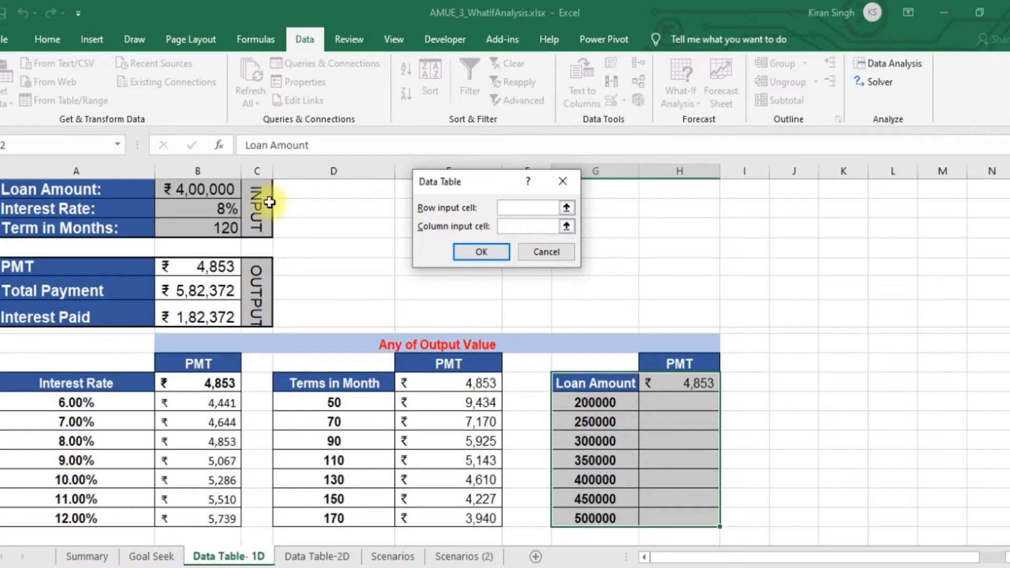
pyautogui.click(185, 189)
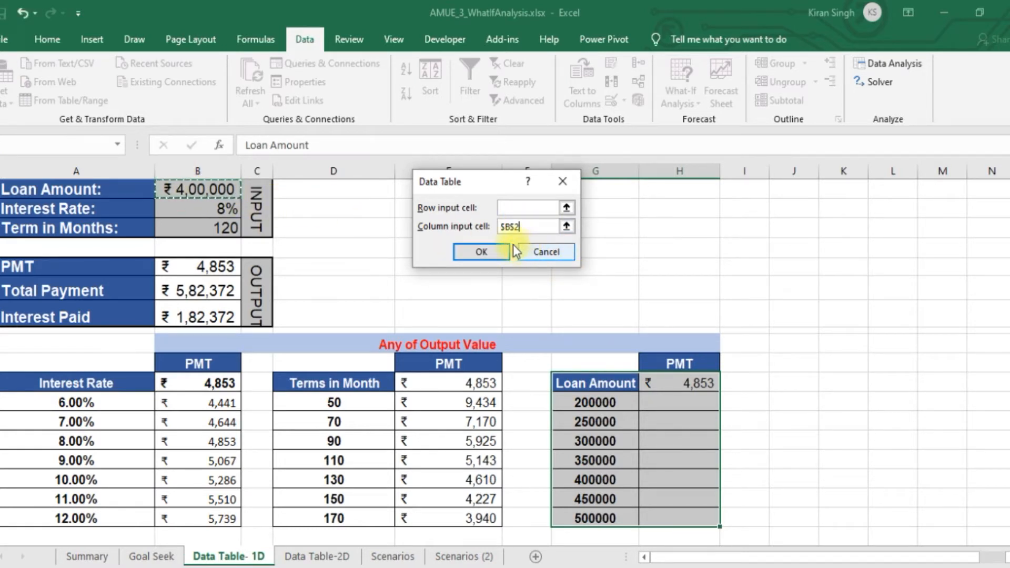
pyautogui.click(491, 250)
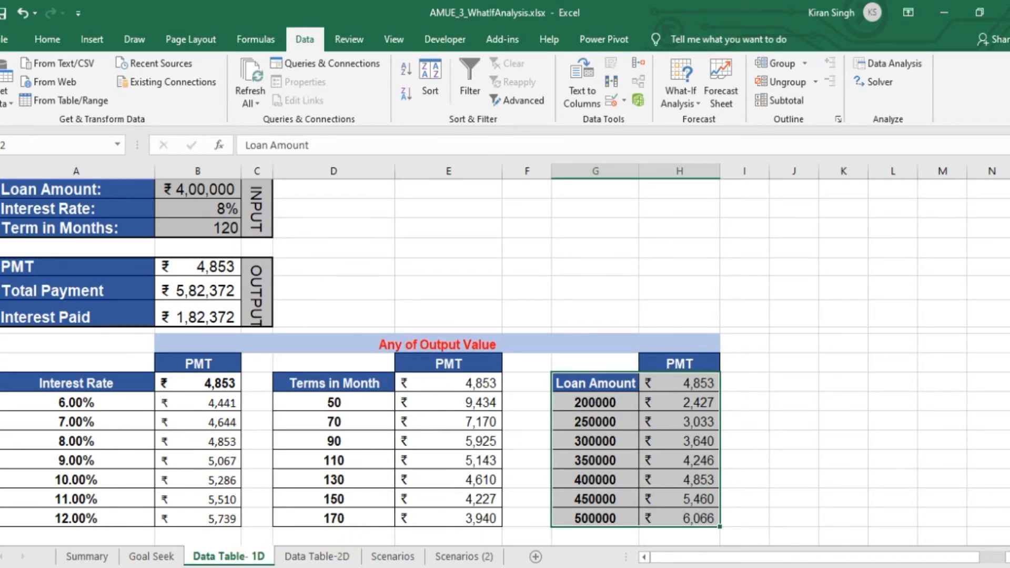
# Review the PMT results of the interest rate, terms in month and loan amount data tables against their input values
pyautogui.moveTo(1009, 389); pyautogui.dragTo(1009, 304)
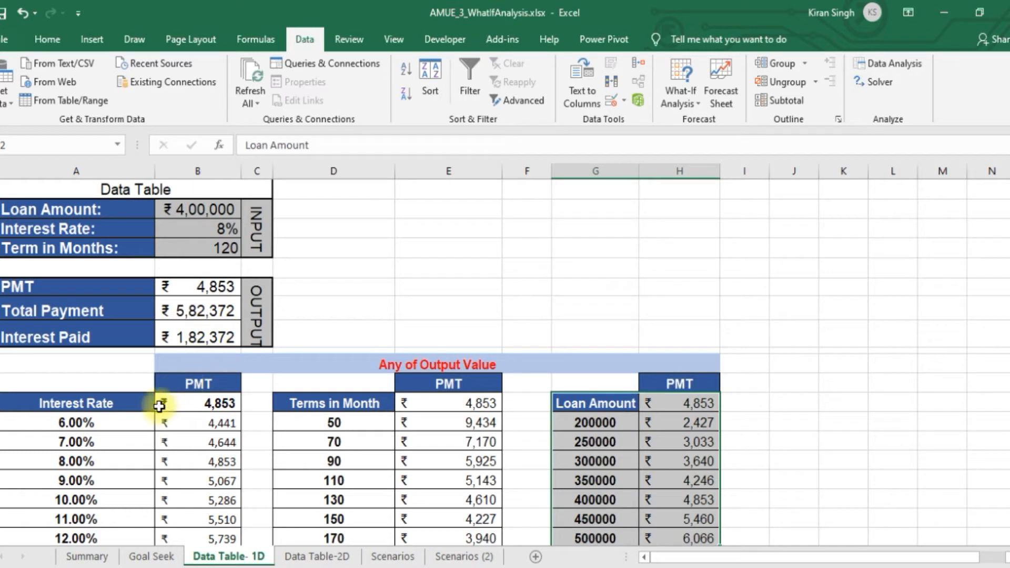
pyautogui.click(195, 386)
pyautogui.moveTo(213, 401); pyautogui.dragTo(232, 519)
pyautogui.moveTo(79, 424); pyautogui.dragTo(104, 537)
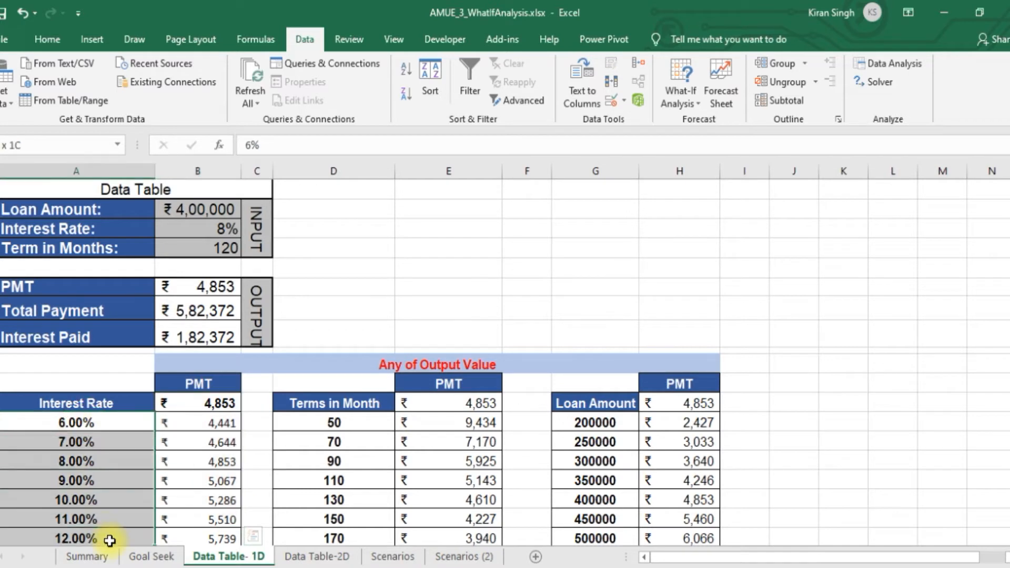
pyautogui.moveTo(478, 422); pyautogui.dragTo(489, 534)
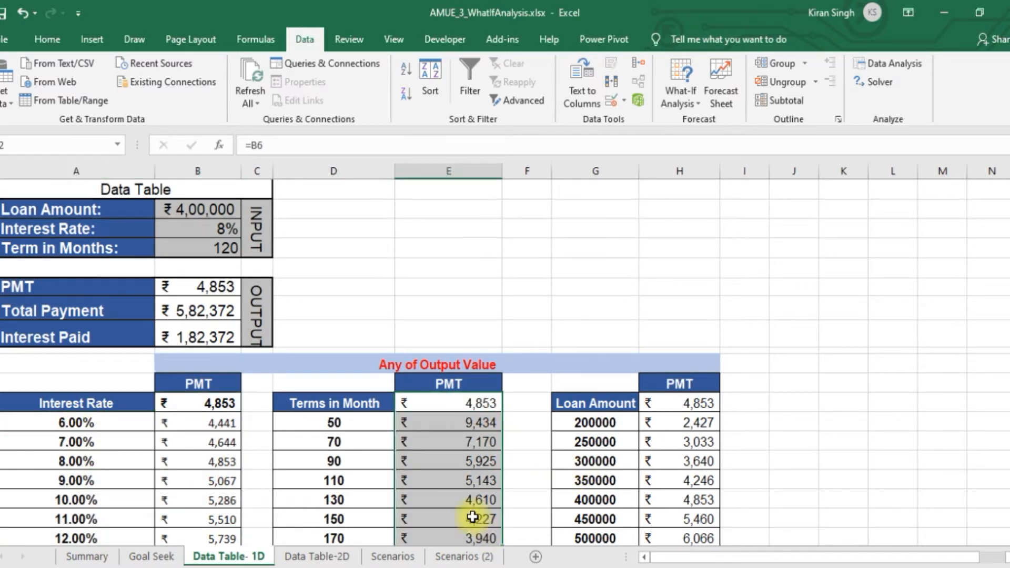
pyautogui.moveTo(368, 424); pyautogui.dragTo(371, 529)
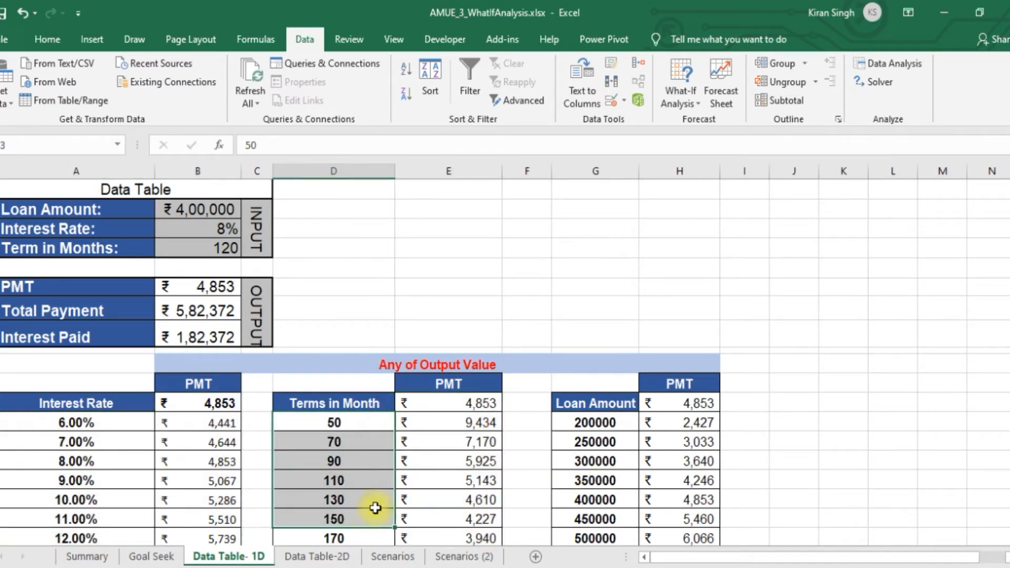
pyautogui.click(712, 404)
pyautogui.moveTo(704, 432); pyautogui.dragTo(705, 527)
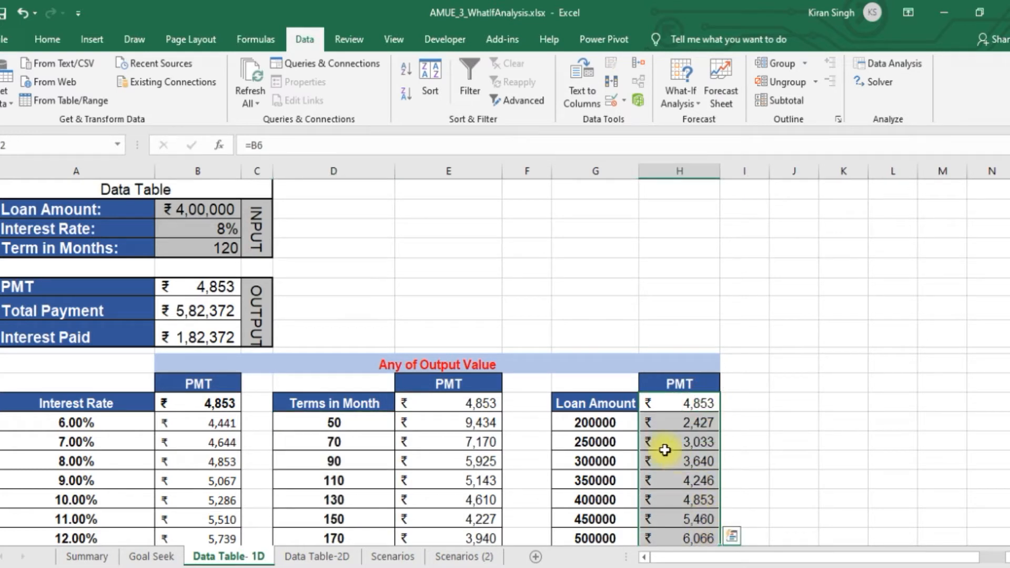
# Review the loan amounts in the Loan Amount data table against their PMT results and inspect the table formula in H15
pyautogui.moveTo(598, 423); pyautogui.dragTo(625, 534)
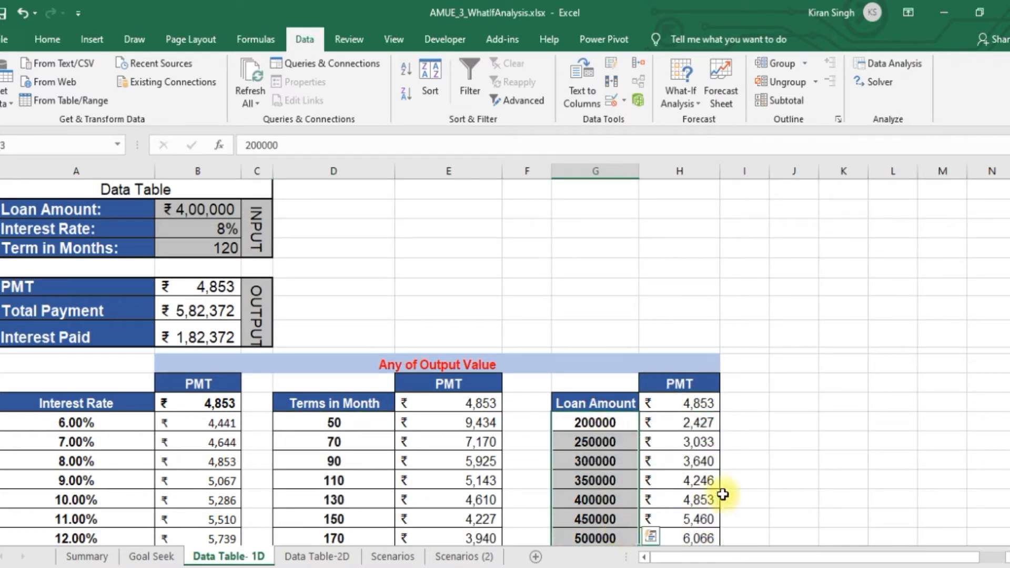
pyautogui.click(701, 465)
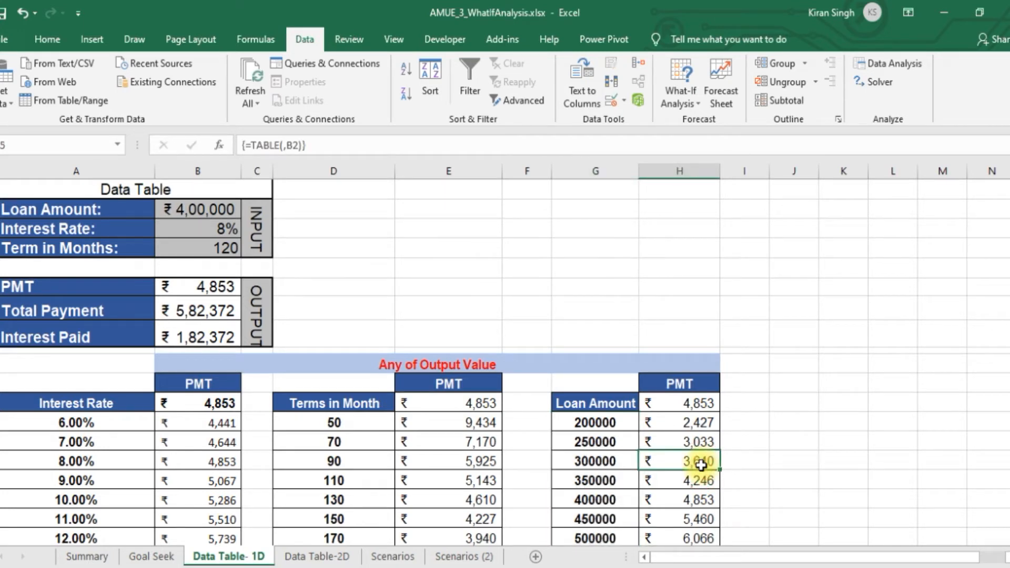
pyautogui.click(203, 479)
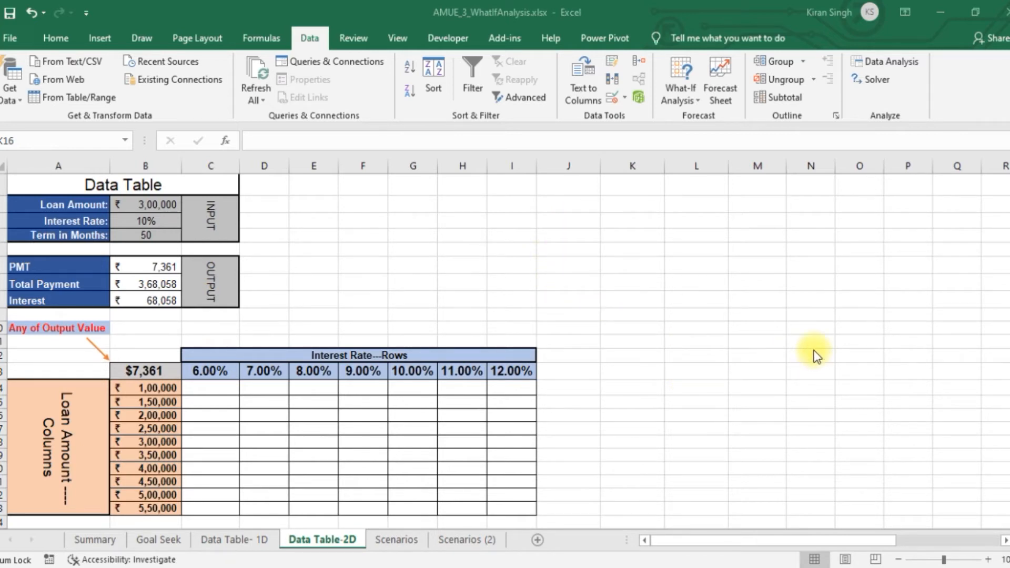
# On the Data Table-2D sheet, examine the Loan Amount, Interest Rate and Term in Months input cells B2:B4
pyautogui.click(403, 241)
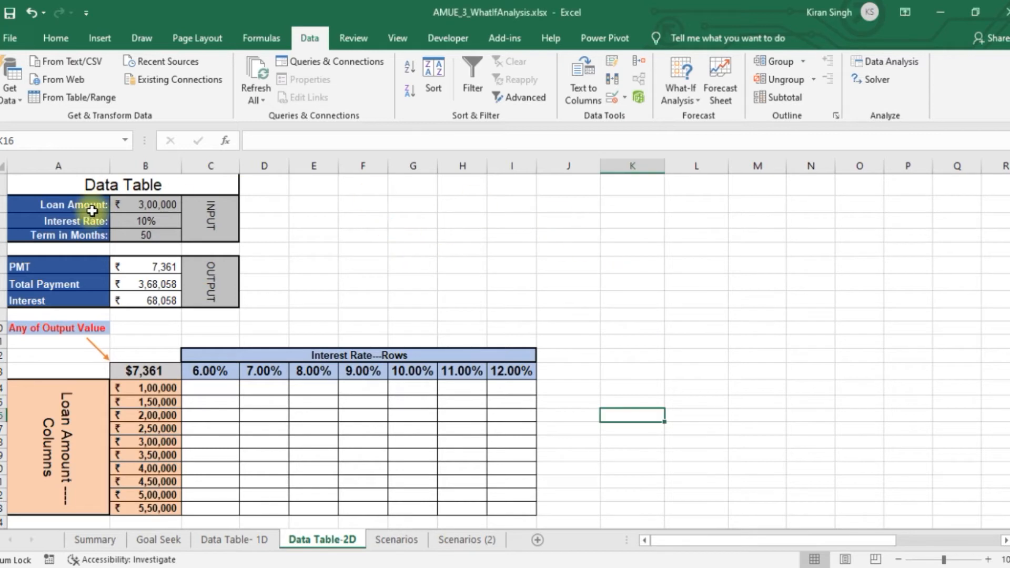
pyautogui.click(132, 183)
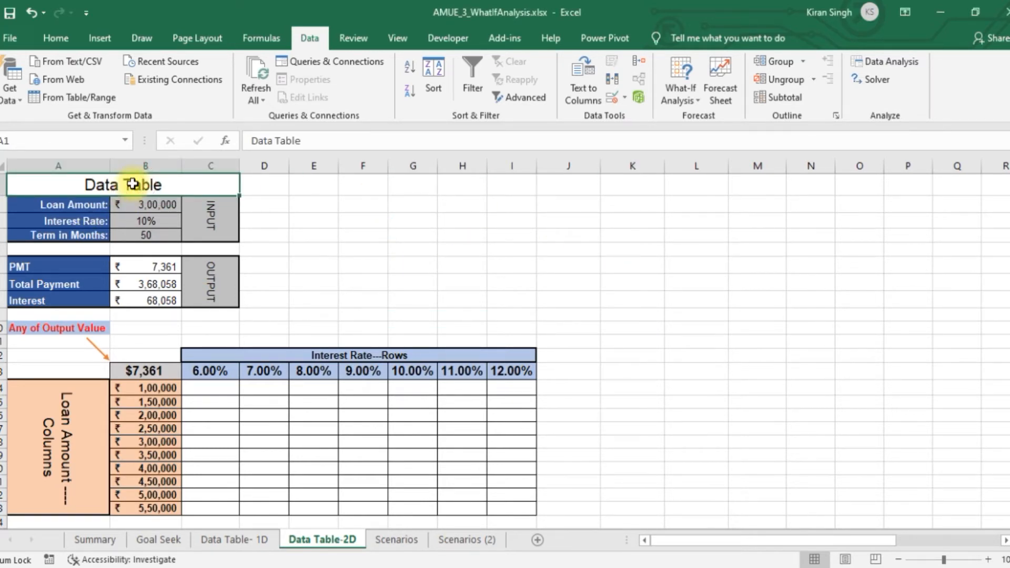
pyautogui.click(67, 200)
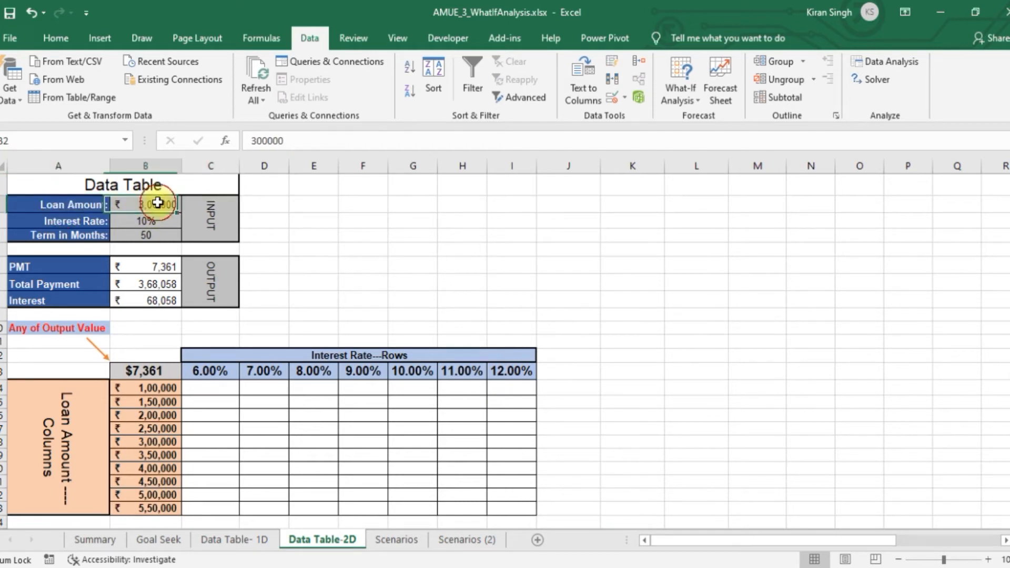
pyautogui.click(225, 208)
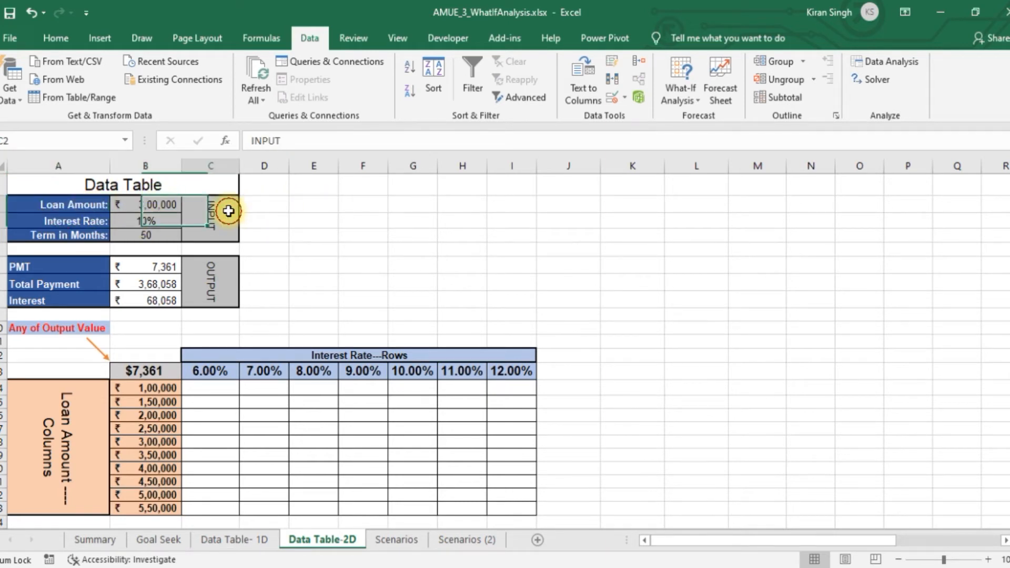
pyautogui.click(151, 202)
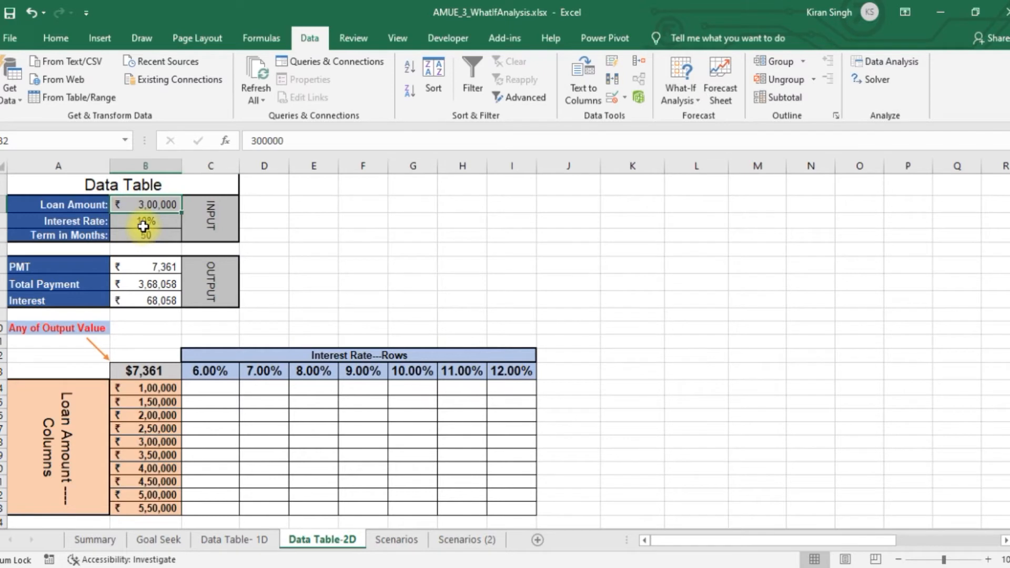
pyautogui.click(149, 222)
pyautogui.click(149, 235)
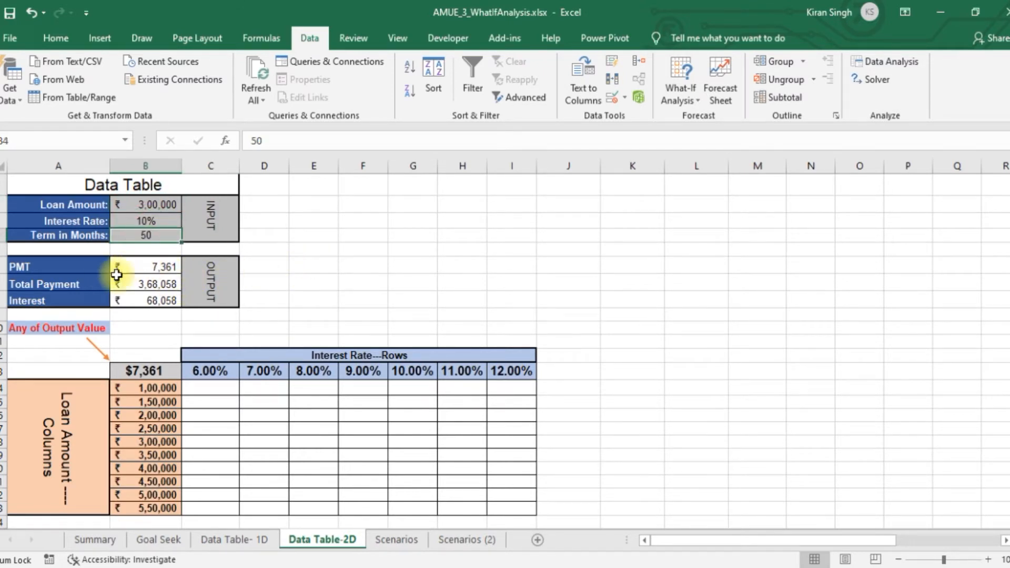
# Check the PMT formula in B6 and change its label in A6 to PMT (EMI)
pyautogui.click(135, 267)
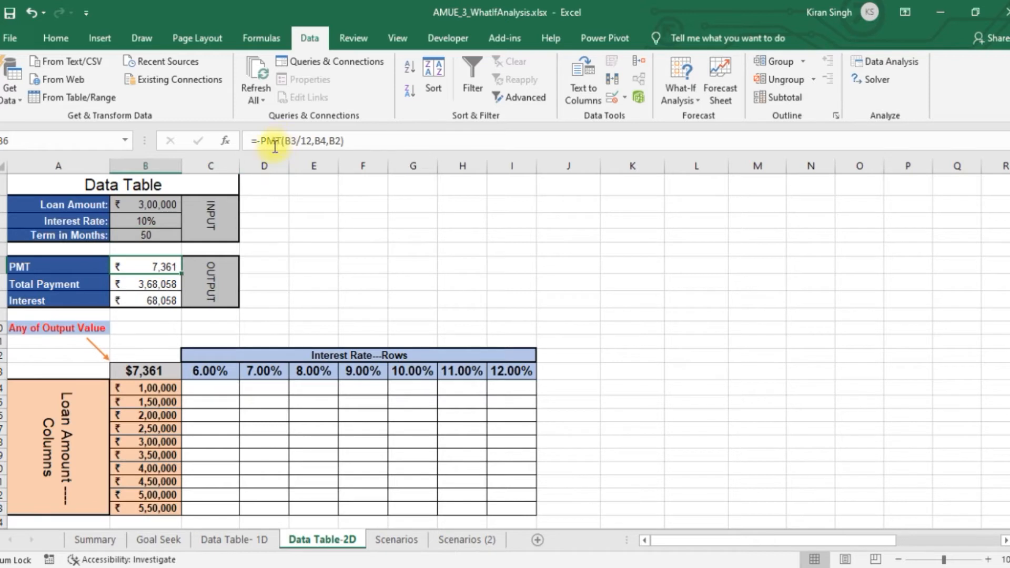
pyautogui.doubleClick(66, 268)
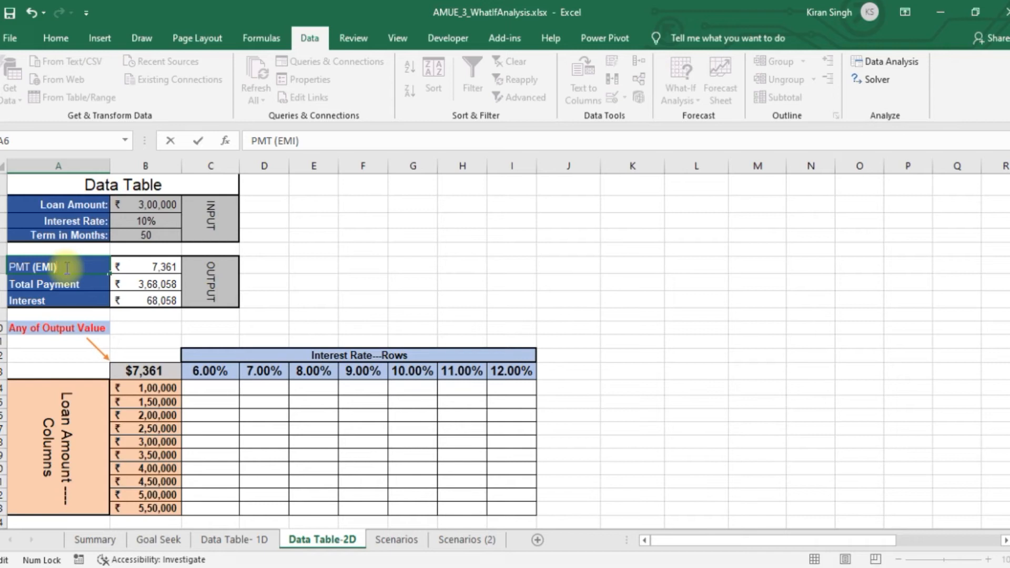
pyautogui.click(311, 234)
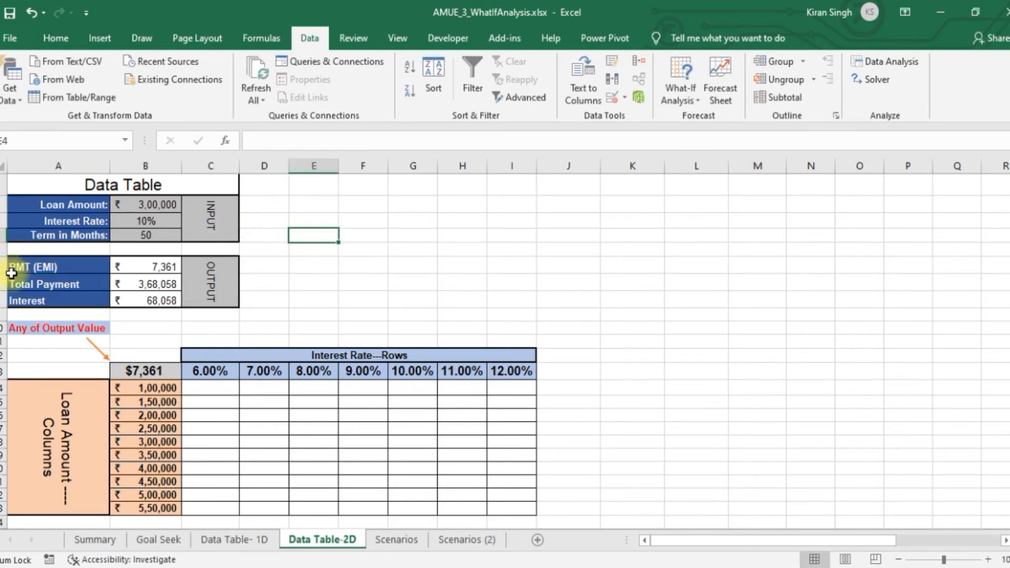
# Inspect the formulas behind Total Payment in B7 and Interest in B8, leaving them as they are
pyautogui.click(156, 285)
pyautogui.doubleClick(157, 284)
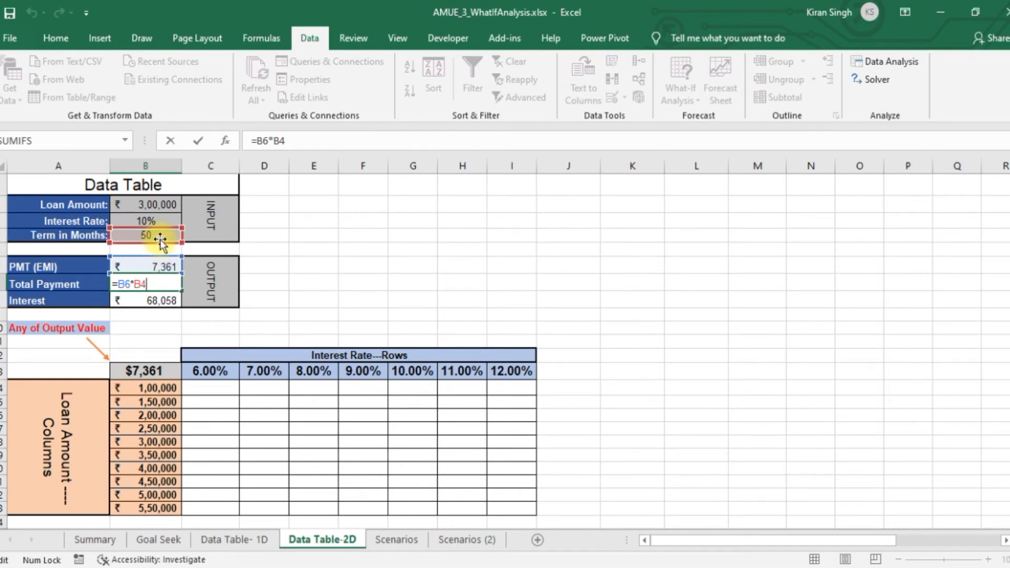
pyautogui.press('Return')
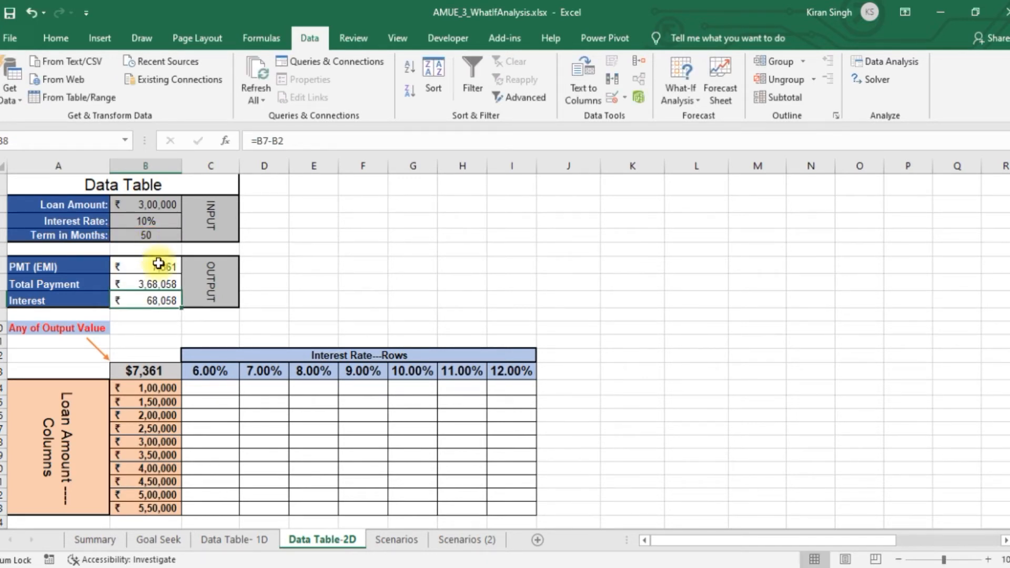
pyautogui.doubleClick(155, 295)
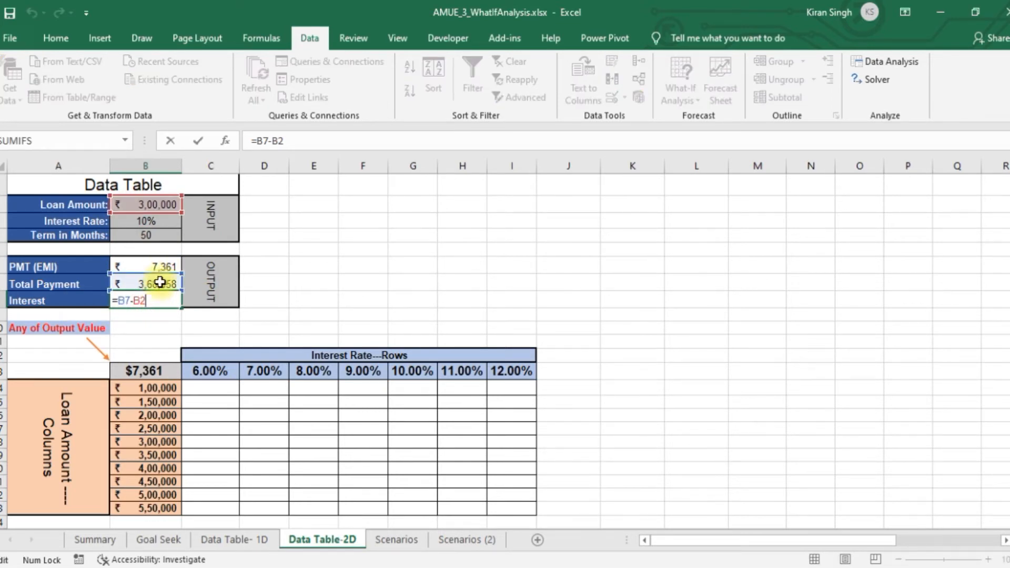
pyautogui.press('Return')
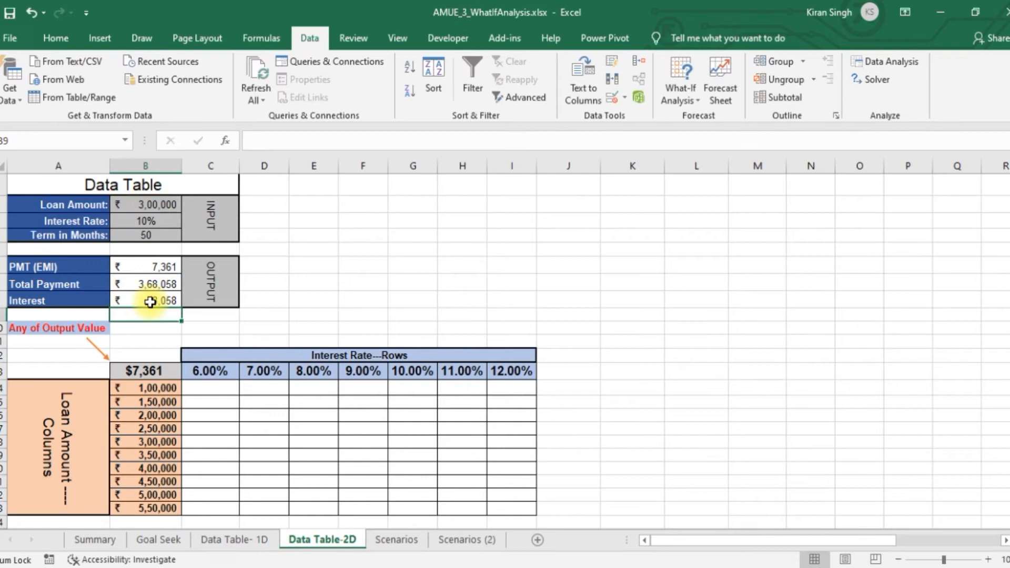
pyautogui.click(167, 299)
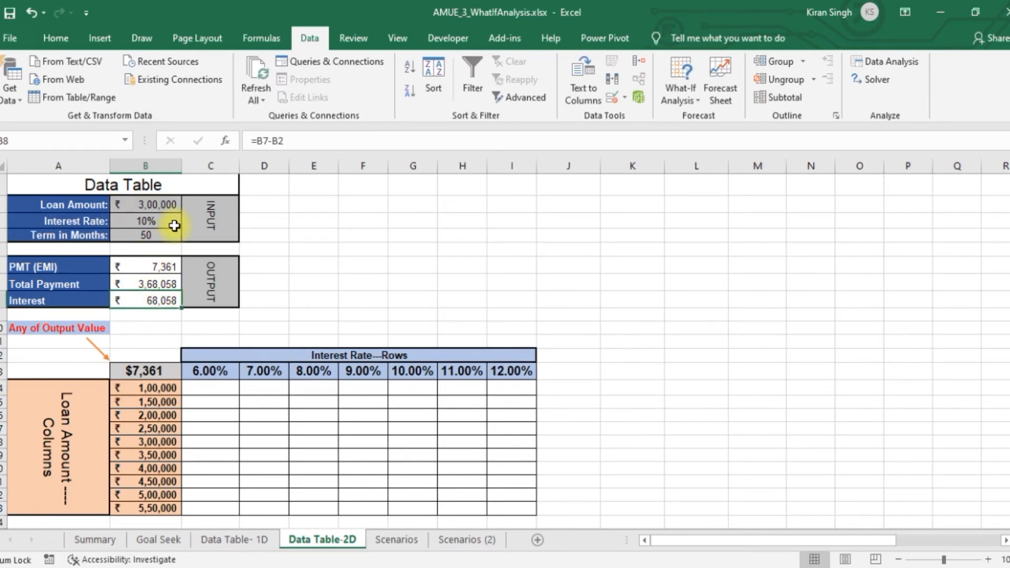
# Review the outputs in B6:B8 together with the term and interest rate inputs they depend on
pyautogui.click(154, 234)
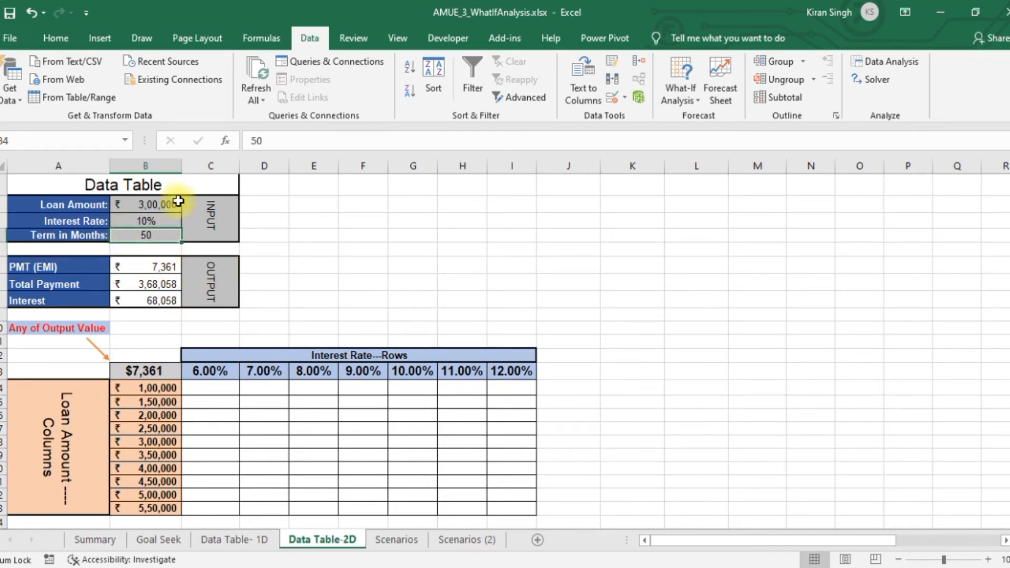
pyautogui.moveTo(169, 204); pyautogui.dragTo(169, 300)
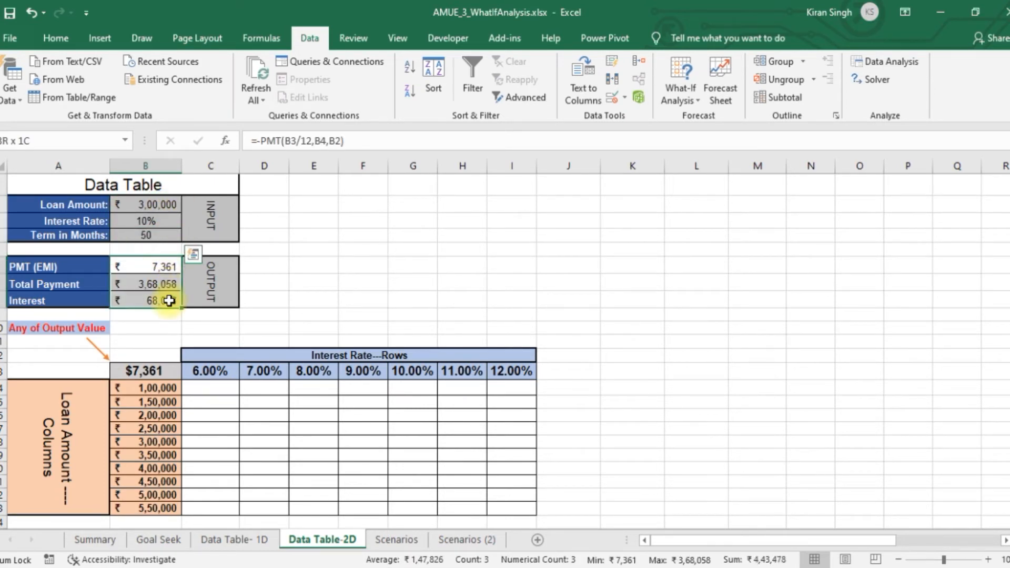
pyautogui.click(169, 300)
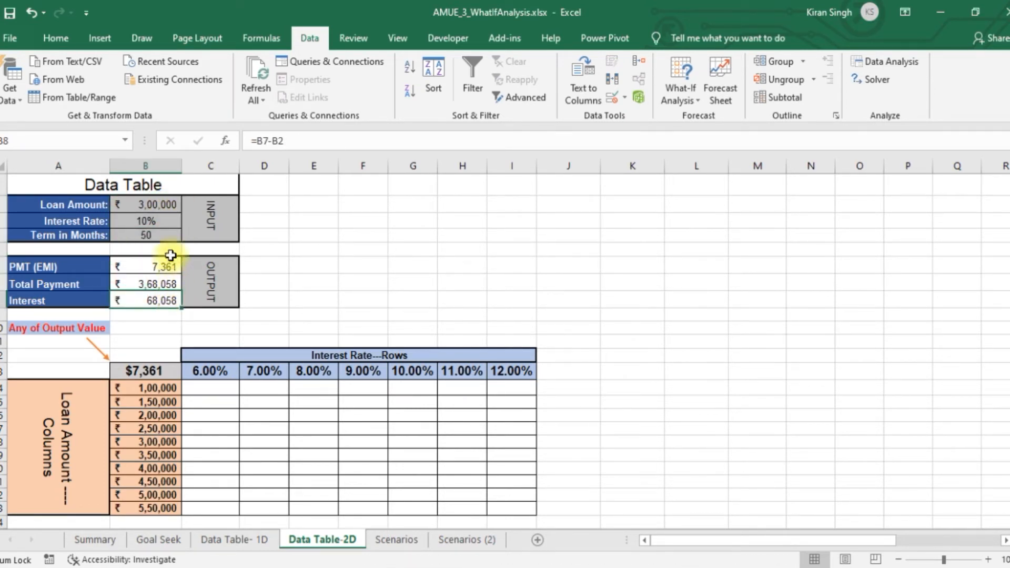
pyautogui.click(154, 222)
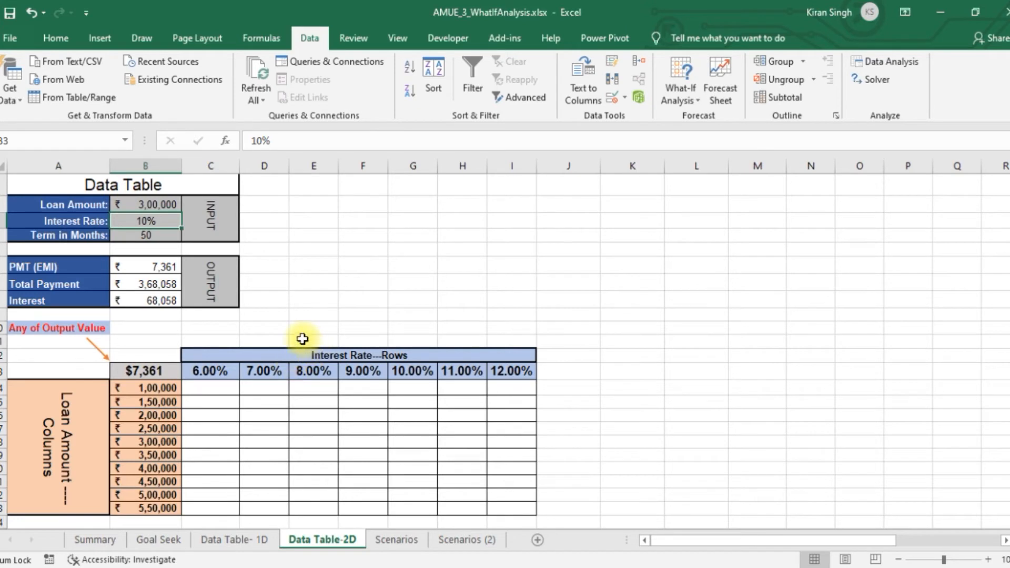
# Examine the Interest Rate---Rows heading and how the sheet's rows and columns run, as orientation for the two-variable table
pyautogui.click(251, 357)
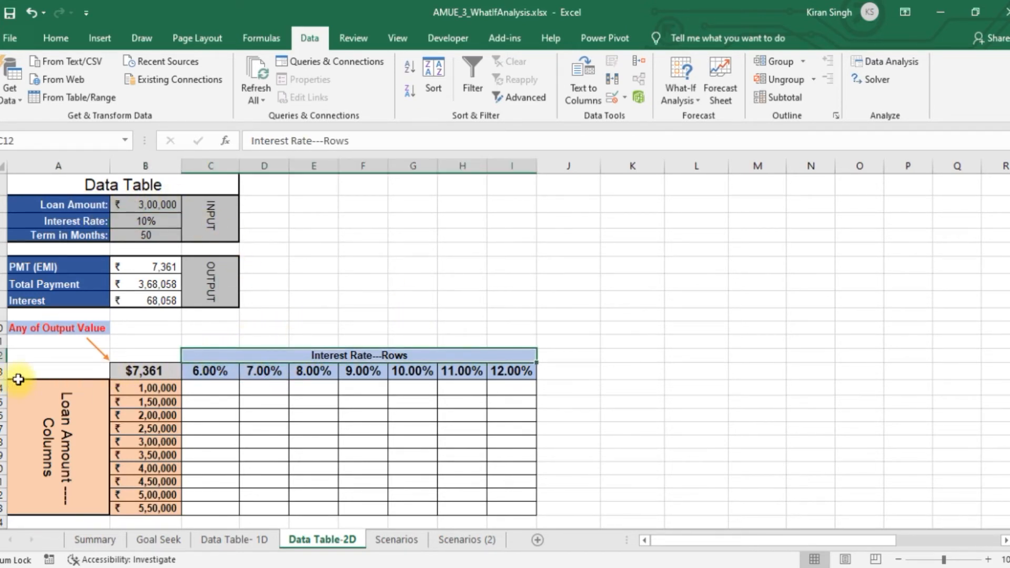
pyautogui.click(3, 371)
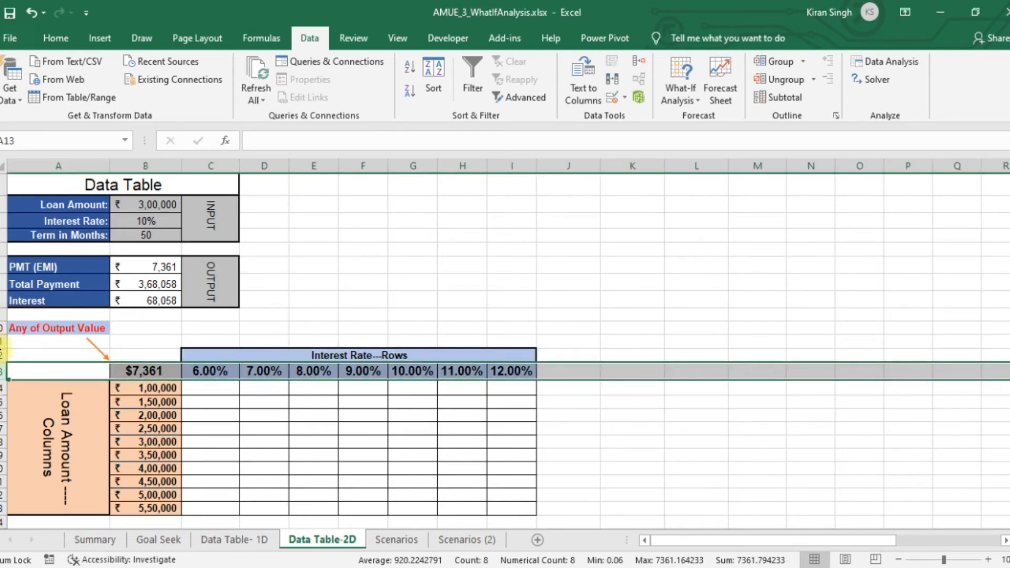
pyautogui.click(2, 354)
pyautogui.click(2, 339)
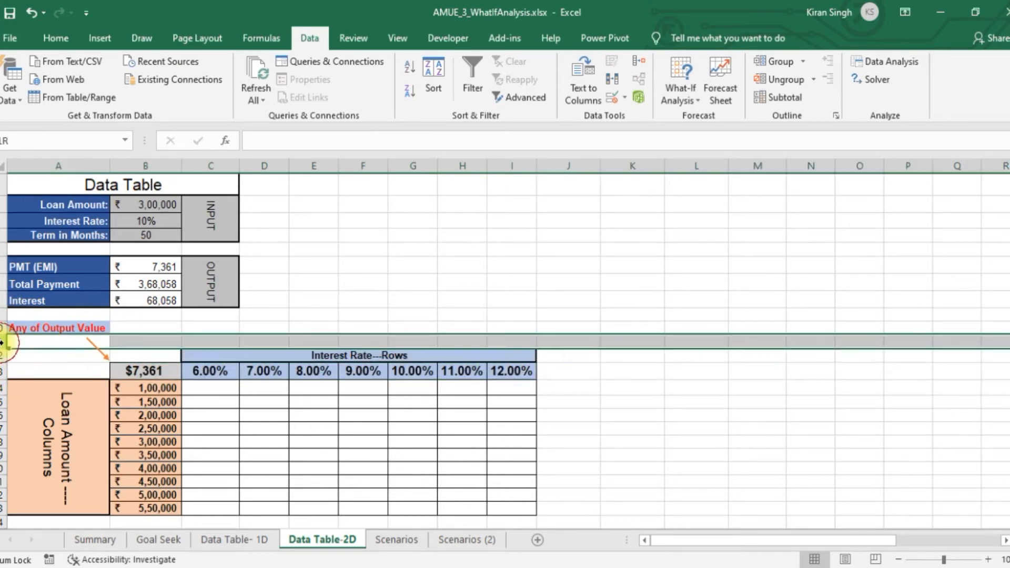
pyautogui.click(3, 181)
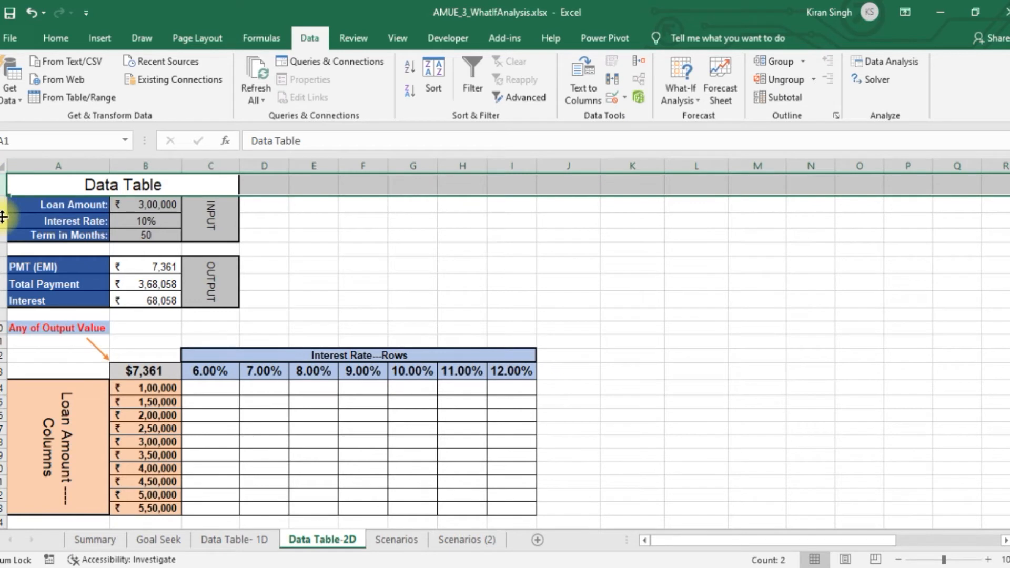
pyautogui.click(3, 248)
pyautogui.click(446, 167)
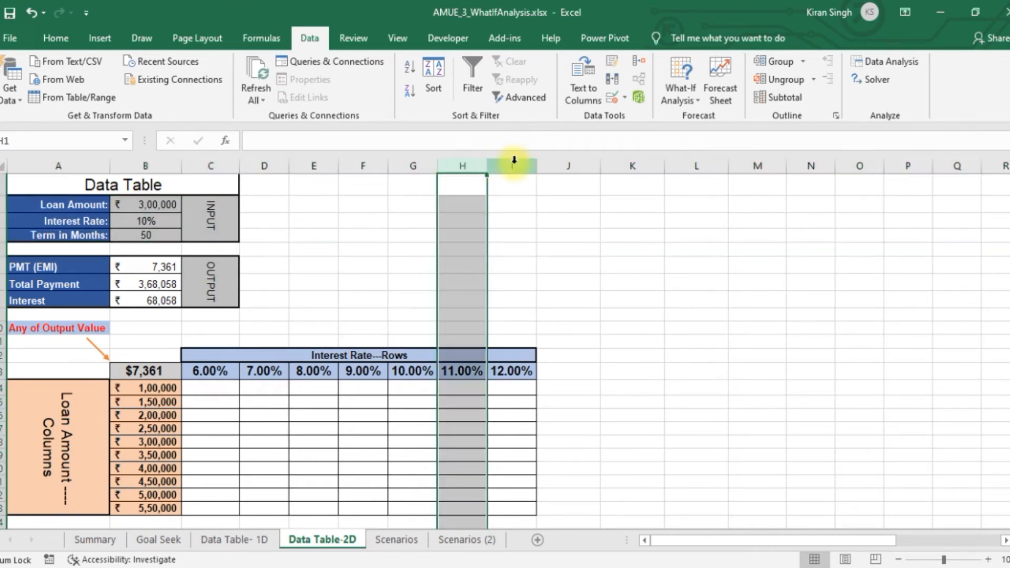
pyautogui.click(596, 166)
pyautogui.click(631, 158)
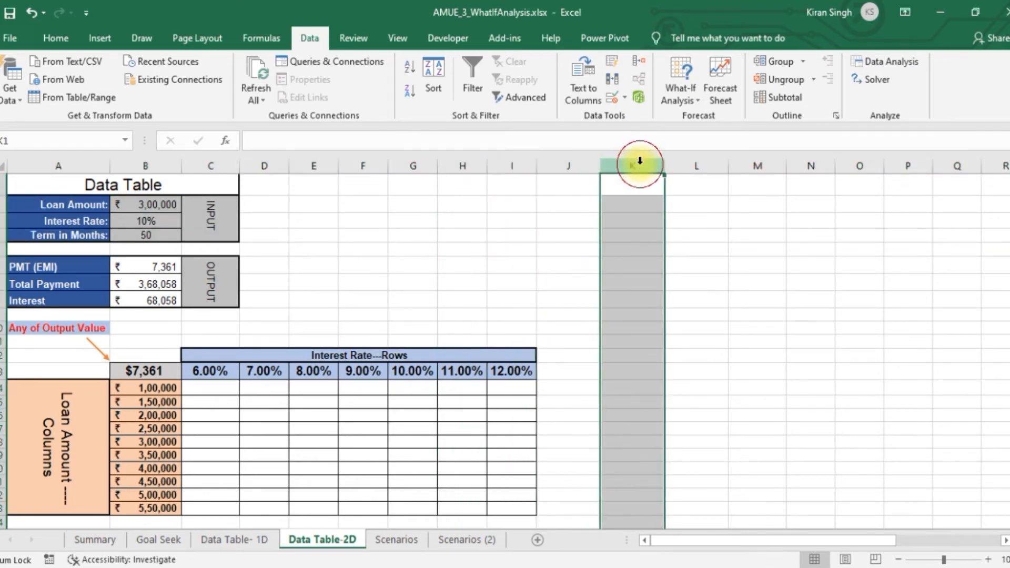
pyautogui.click(719, 158)
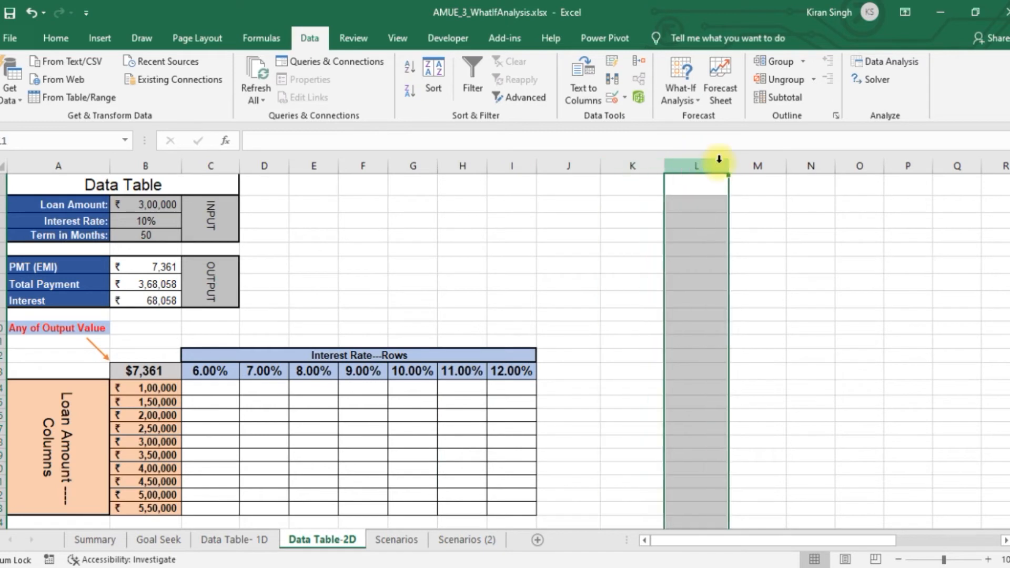
pyautogui.click(753, 159)
pyautogui.click(817, 159)
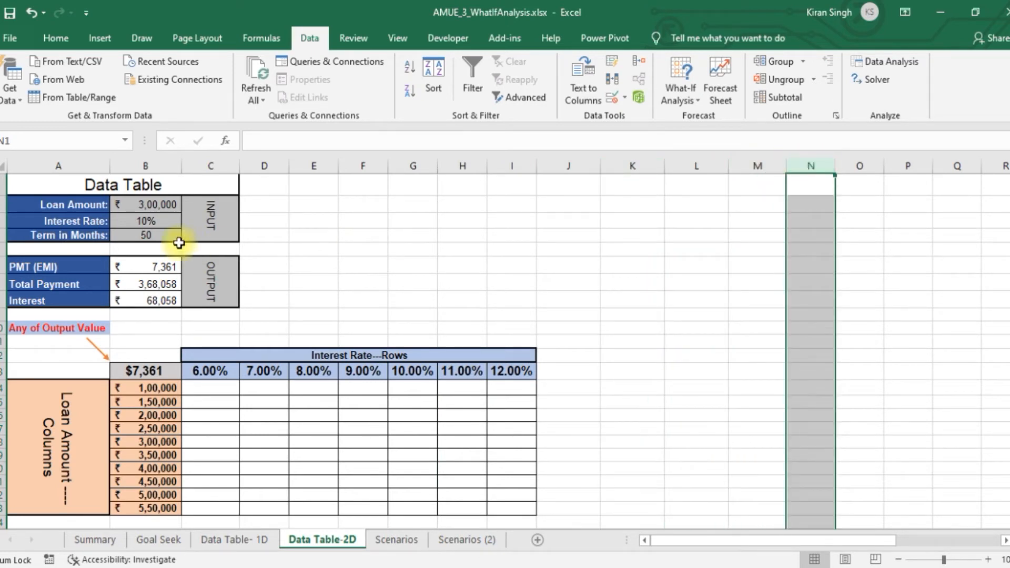
pyautogui.click(1, 248)
pyautogui.click(1, 185)
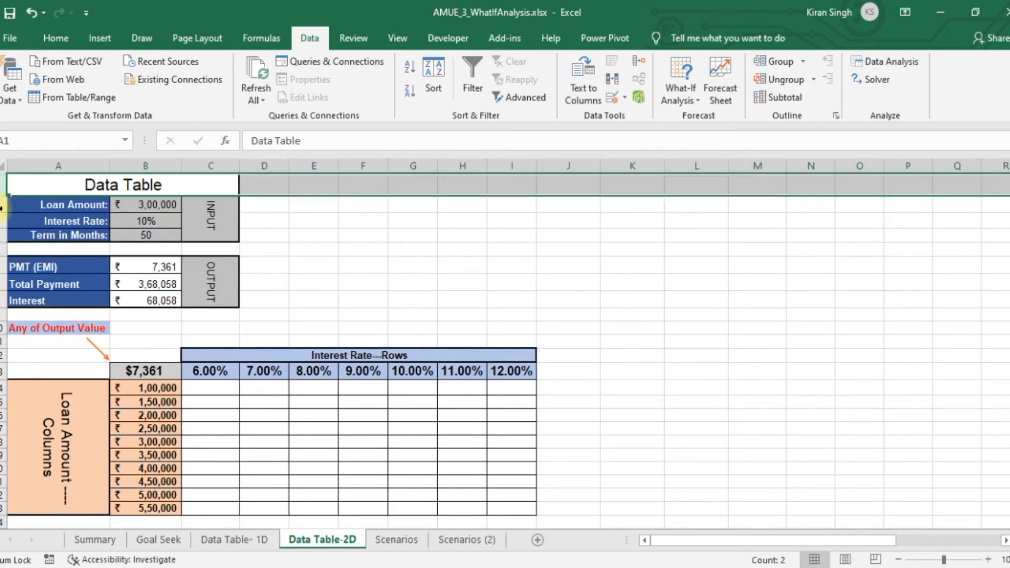
# Examine the interest rates across C13:I13 and relate them to the Interest Rate input cell B3
pyautogui.moveTo(244, 353); pyautogui.dragTo(272, 376)
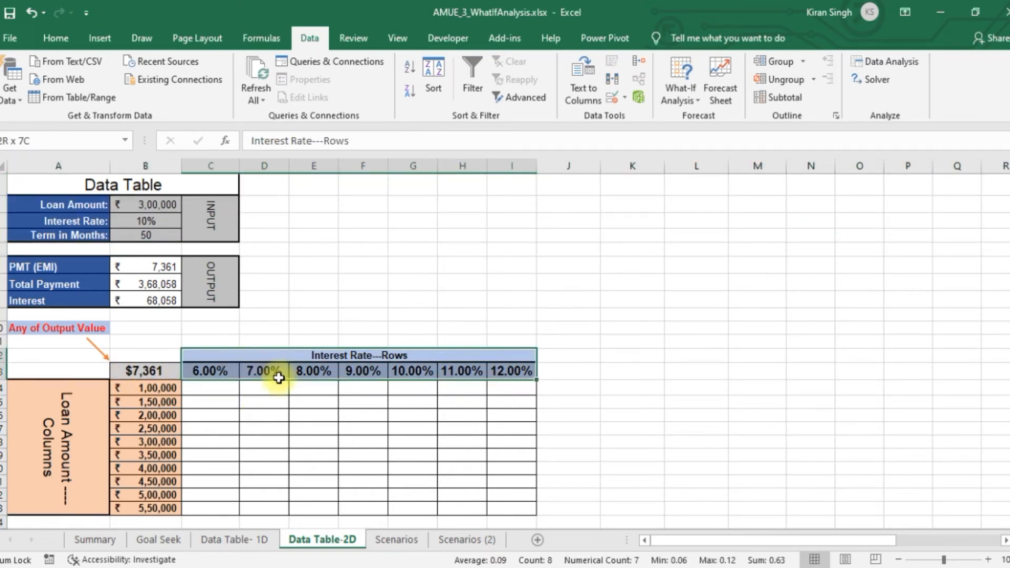
pyautogui.click(152, 219)
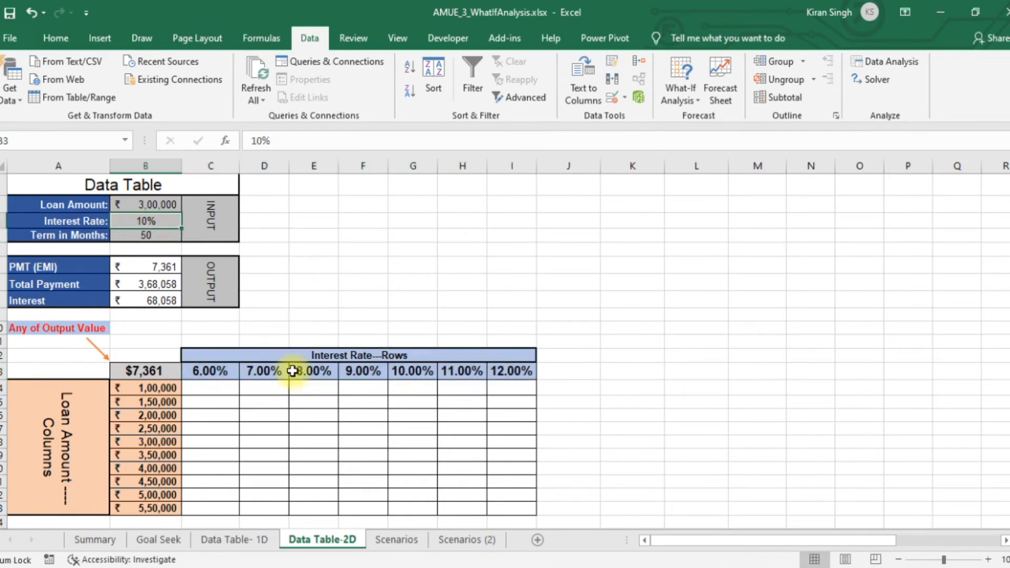
pyautogui.click(212, 375)
pyautogui.click(274, 372)
pyautogui.click(313, 372)
pyautogui.click(368, 371)
pyautogui.click(426, 371)
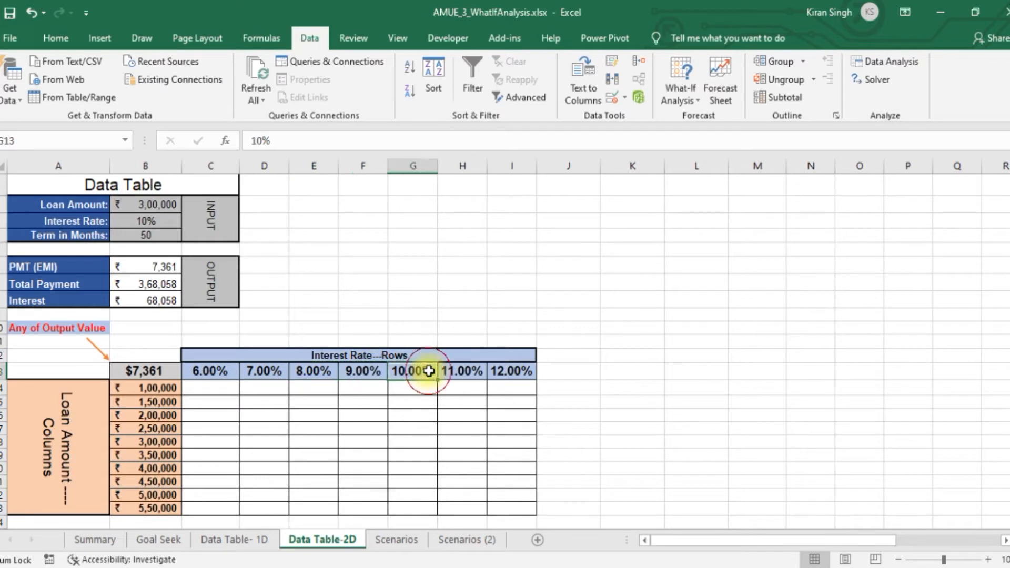
pyautogui.click(464, 372)
pyautogui.click(525, 372)
pyautogui.moveTo(208, 372); pyautogui.dragTo(522, 377)
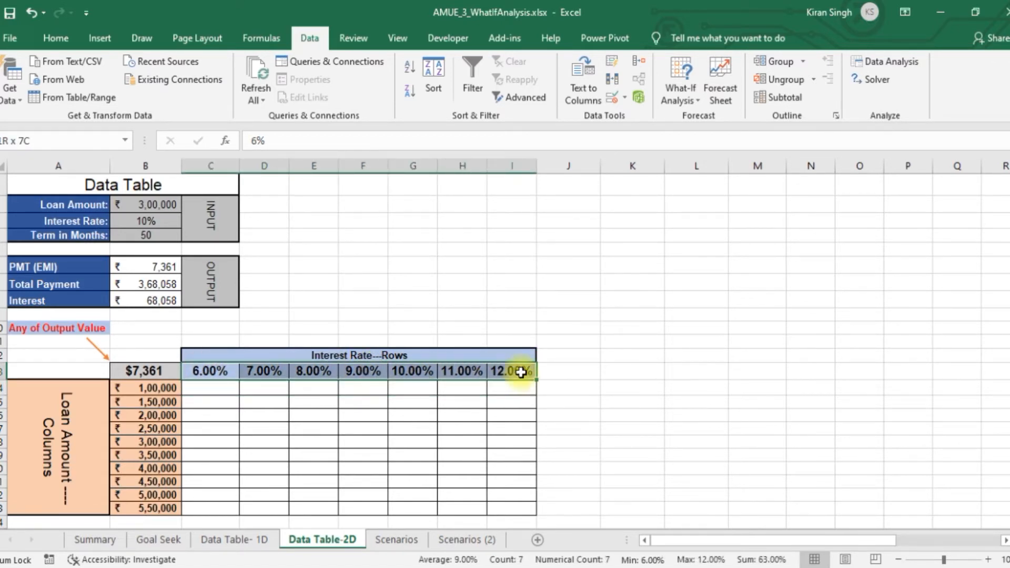
pyautogui.click(154, 223)
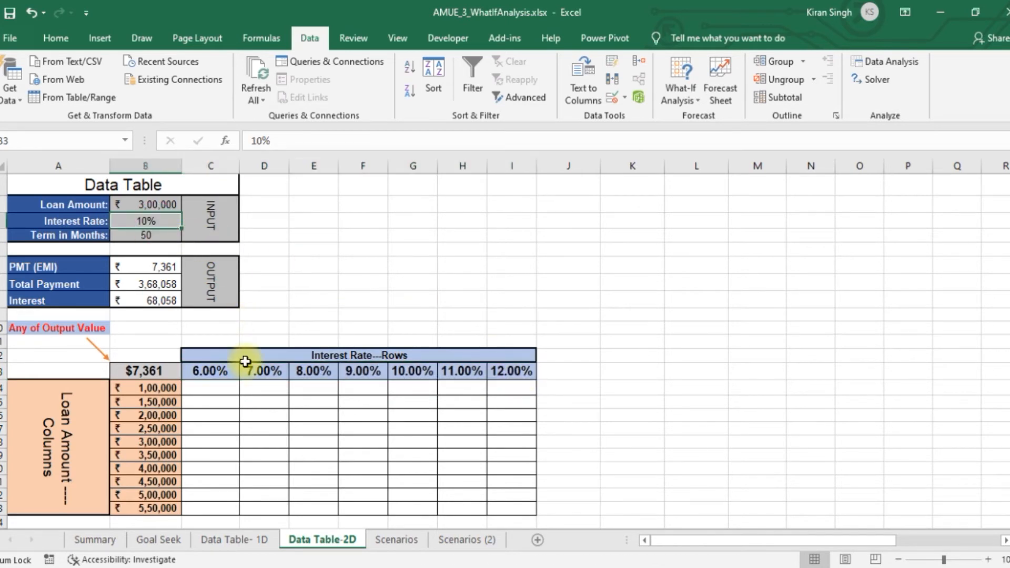
# Examine the loan amounts in B14:B23 against the Loan Amount input B2, along with the interest rates across C13:I13
pyautogui.moveTo(138, 371); pyautogui.dragTo(149, 506)
pyautogui.click(149, 207)
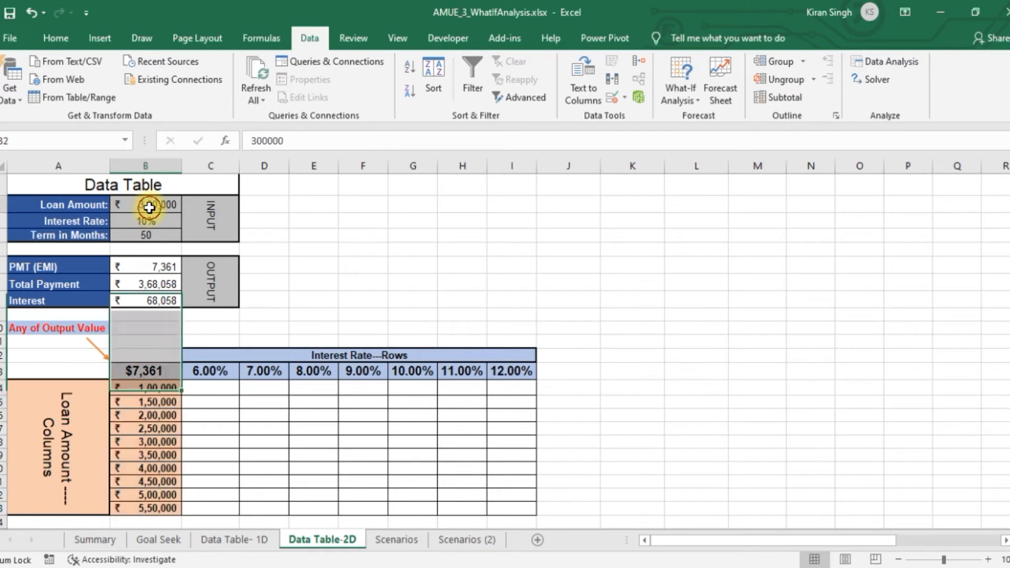
pyautogui.moveTo(155, 376); pyautogui.dragTo(149, 507)
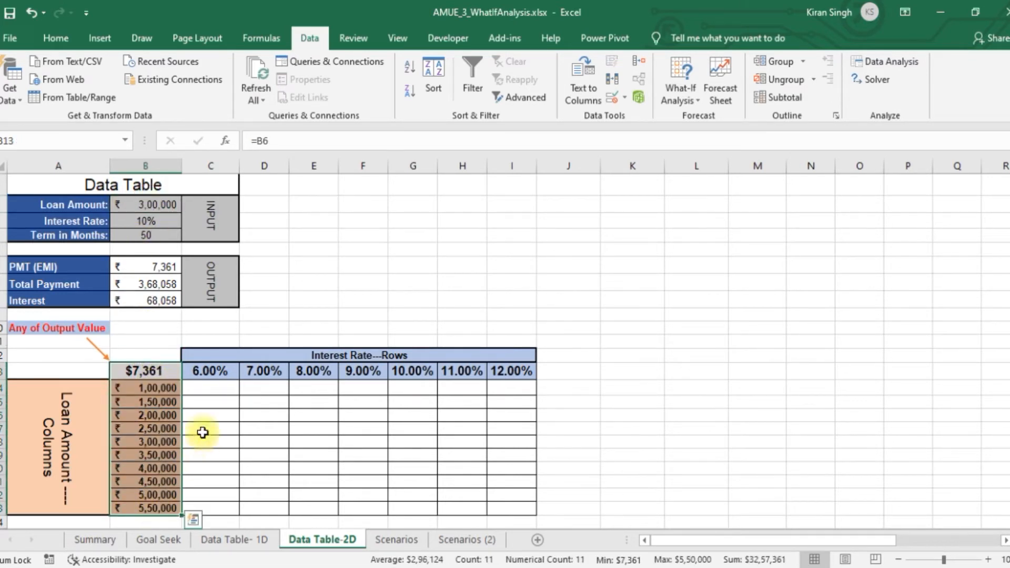
pyautogui.click(159, 388)
pyautogui.click(161, 403)
pyautogui.click(153, 416)
pyautogui.click(156, 433)
pyautogui.click(161, 508)
pyautogui.moveTo(162, 394); pyautogui.dragTo(169, 508)
pyautogui.moveTo(226, 372); pyautogui.dragTo(507, 372)
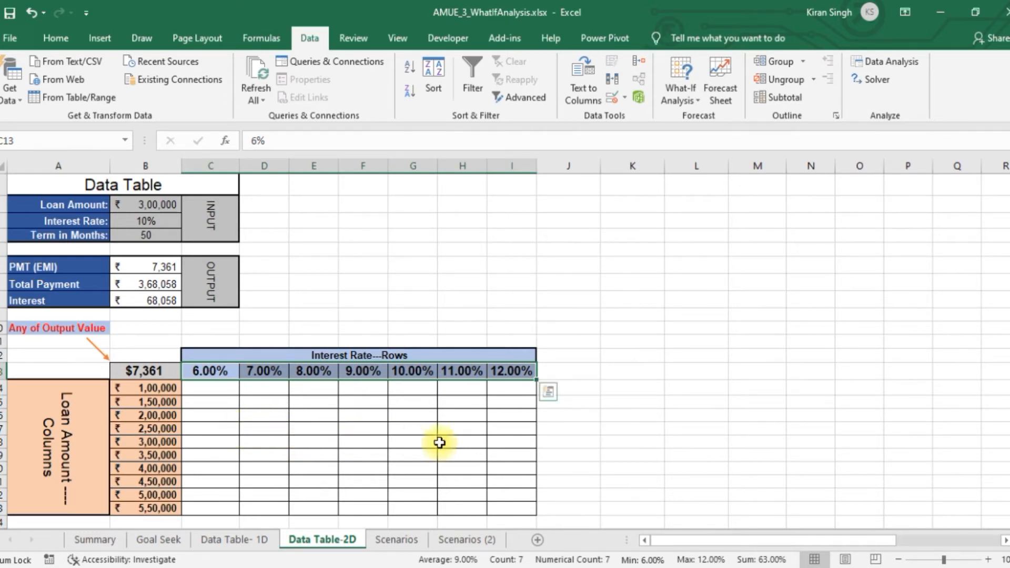
pyautogui.click(447, 428)
# Clear the table's corner cell B13 and inspect the formulas of the three candidate outputs in B6:B8
pyautogui.click(147, 371)
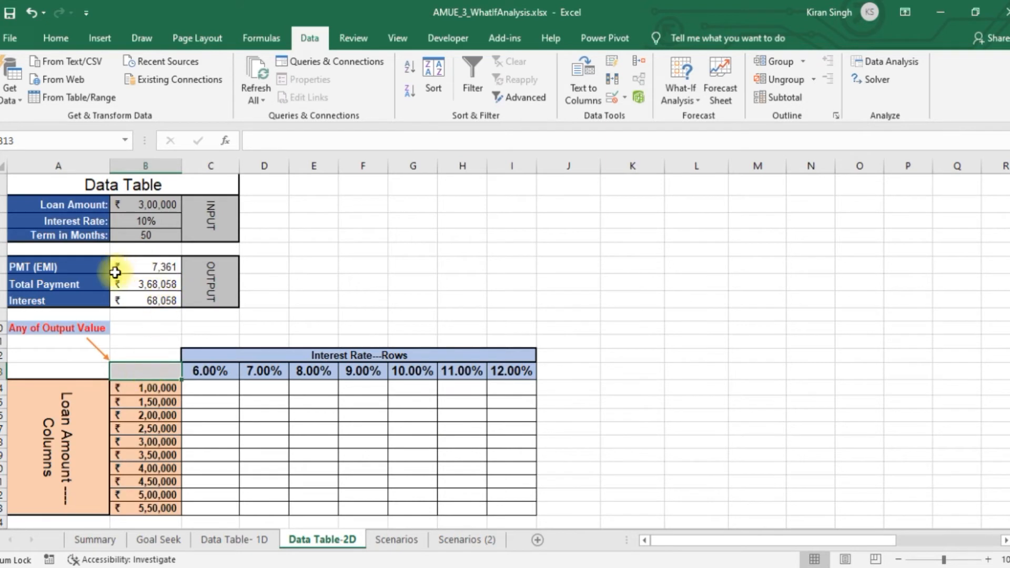
pyautogui.moveTo(151, 267); pyautogui.dragTo(155, 295)
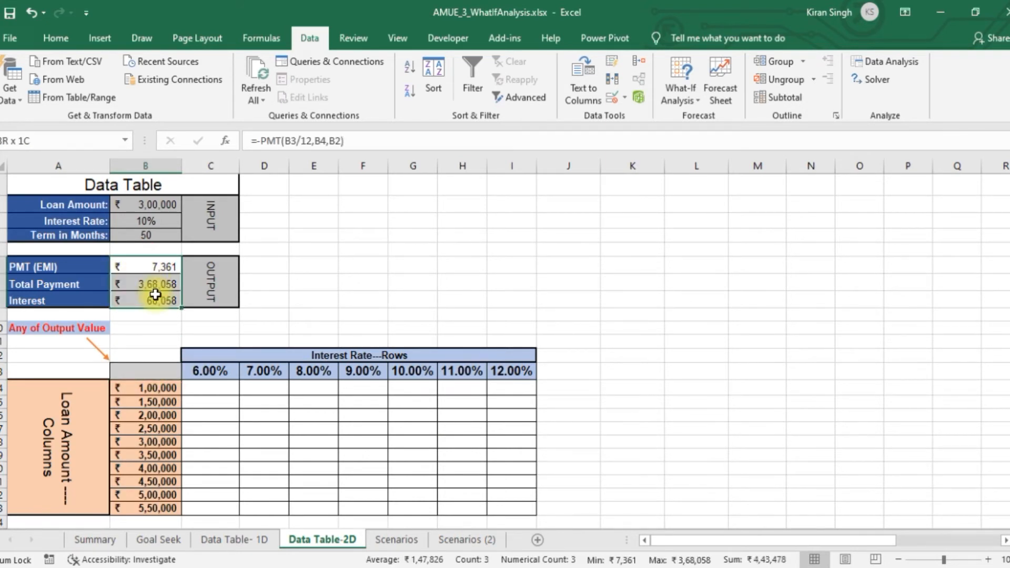
pyautogui.click(159, 267)
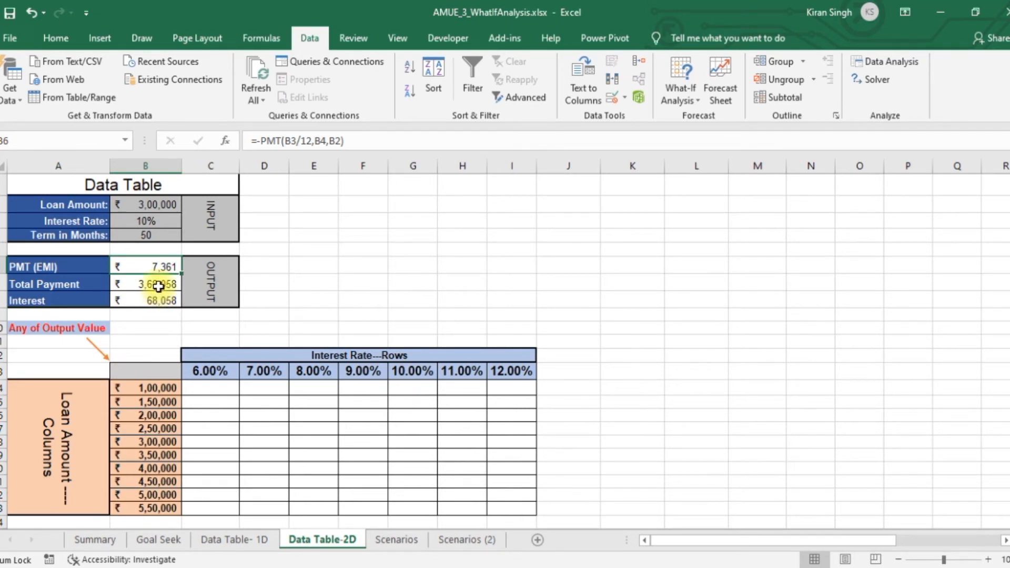
pyautogui.click(158, 286)
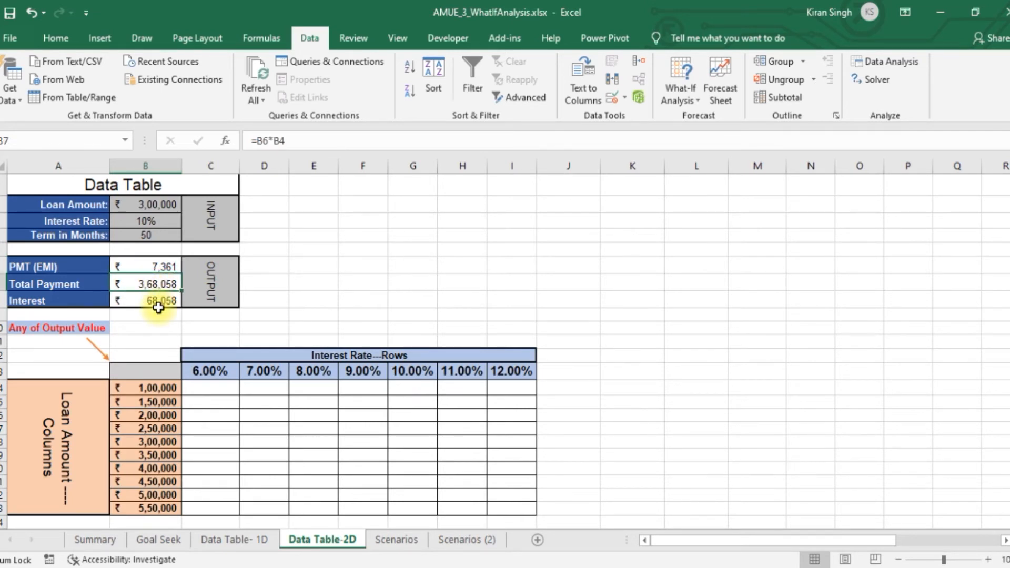
pyautogui.click(164, 302)
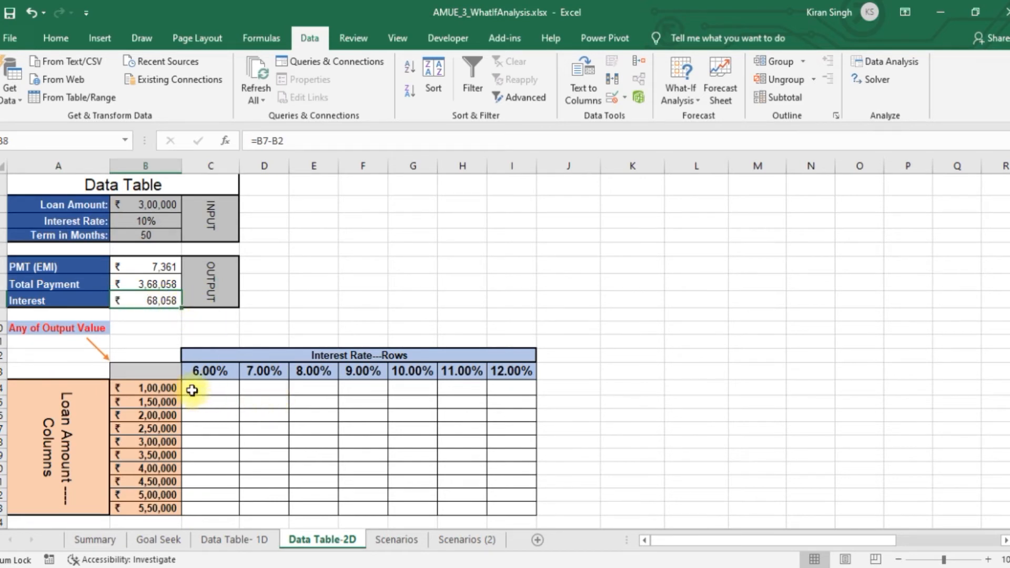
# Link the corner cell B13 to the PMT (EMI) output with the formula =B6
pyautogui.click(150, 372)
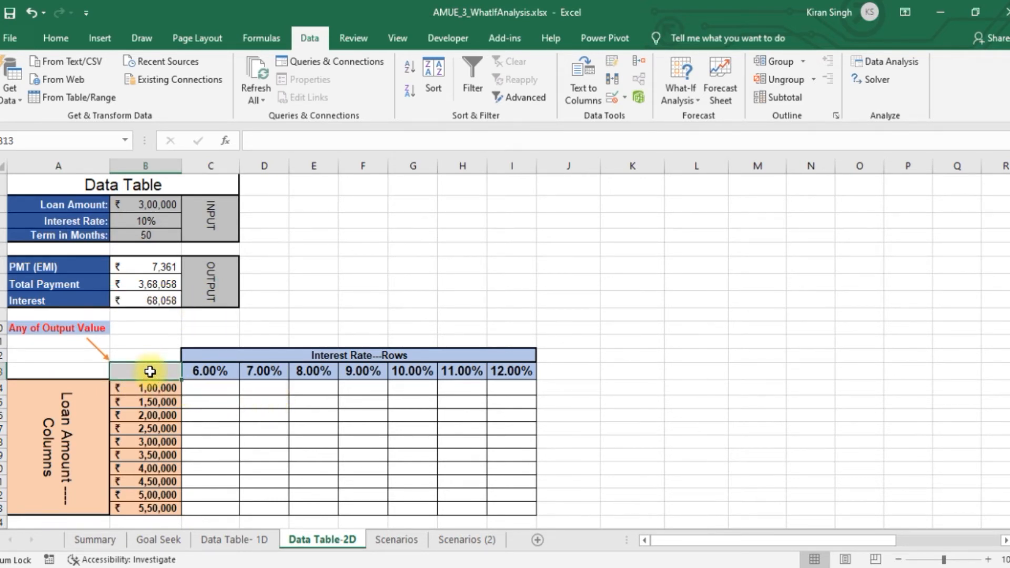
pyautogui.write('=')
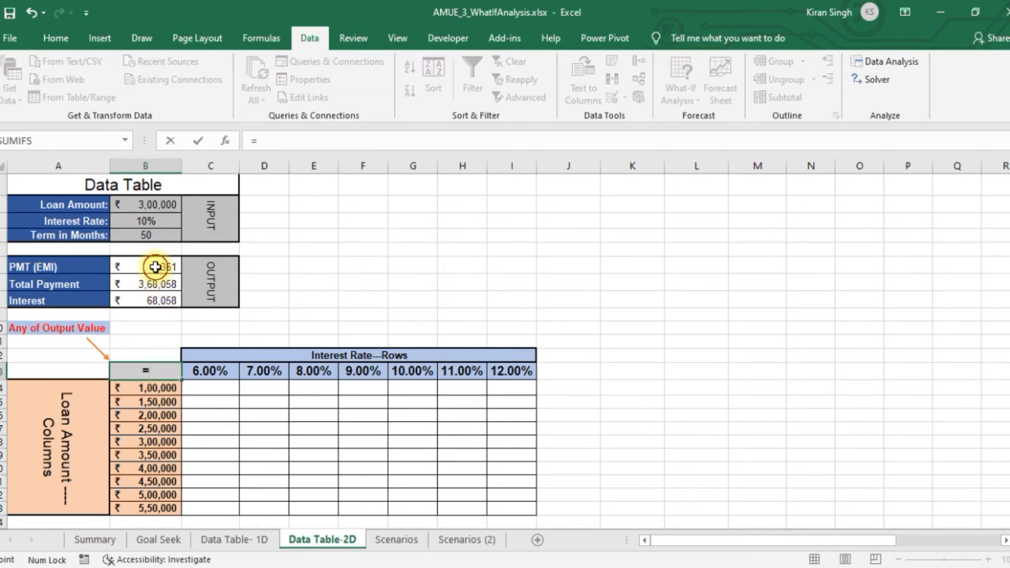
pyautogui.click(155, 267)
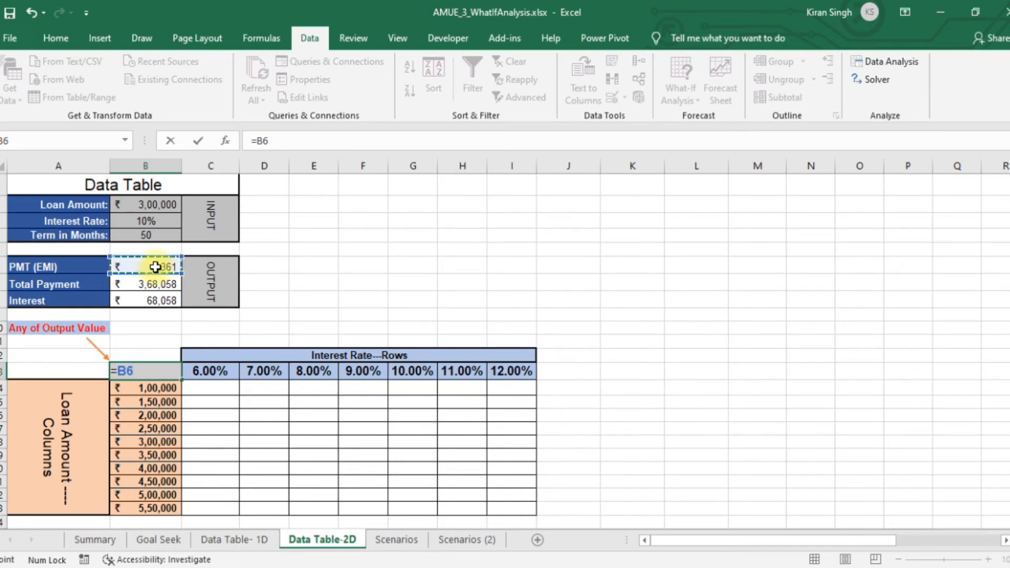
pyautogui.press('Return')
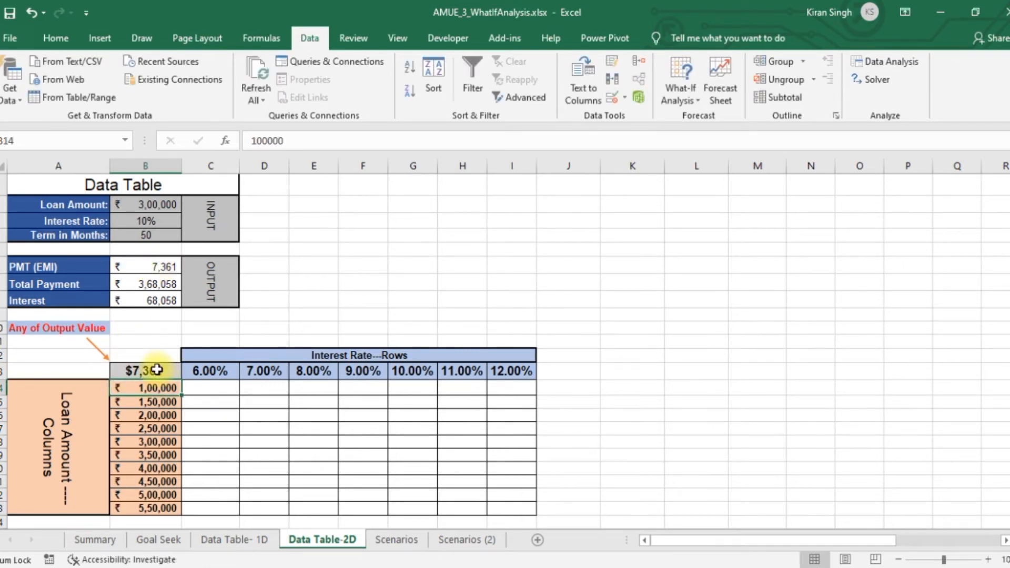
# Create a two-variable What-If data table over B13:I23 with row input cell $B$3 and column input cell $B$2
pyautogui.moveTo(149, 373); pyautogui.dragTo(523, 504)
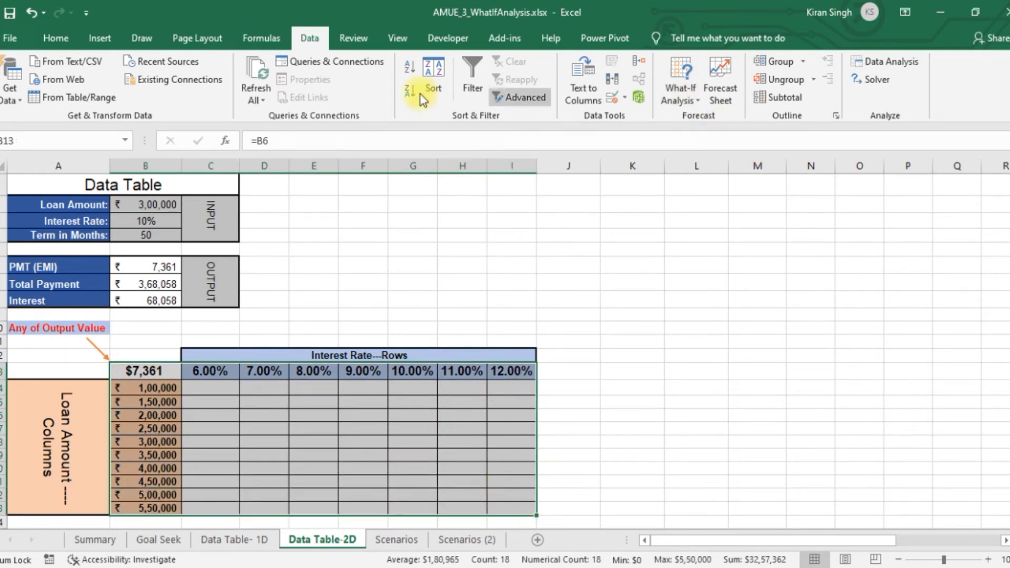
pyautogui.click(308, 39)
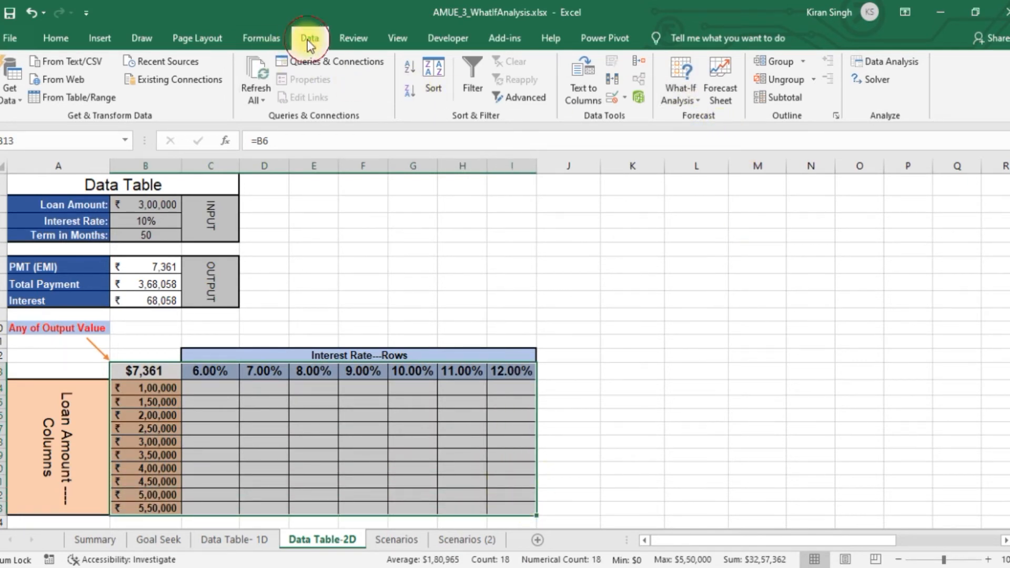
pyautogui.click(682, 101)
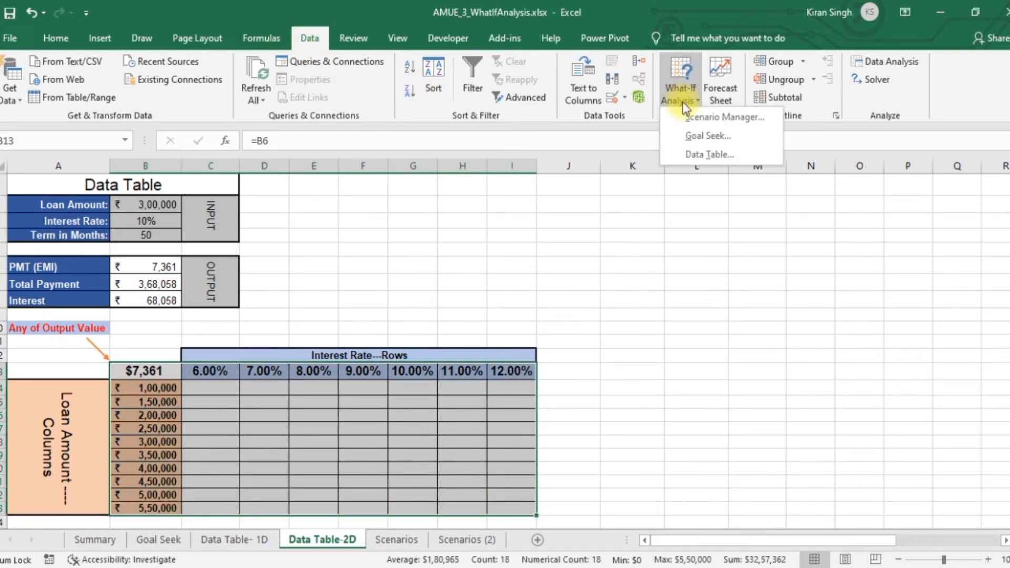
pyautogui.click(703, 156)
pyautogui.moveTo(493, 178); pyautogui.dragTo(432, 156)
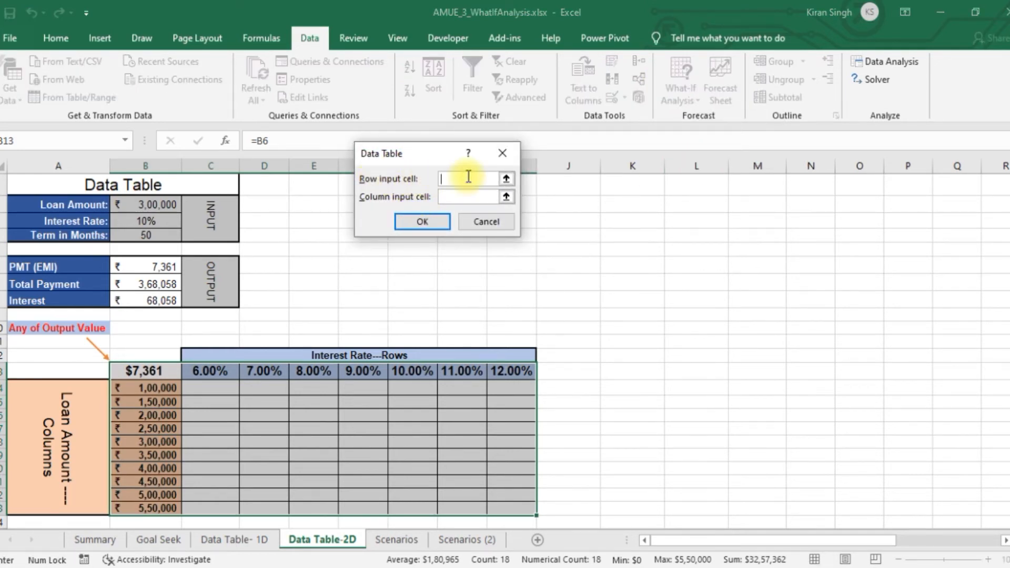
pyautogui.click(142, 220)
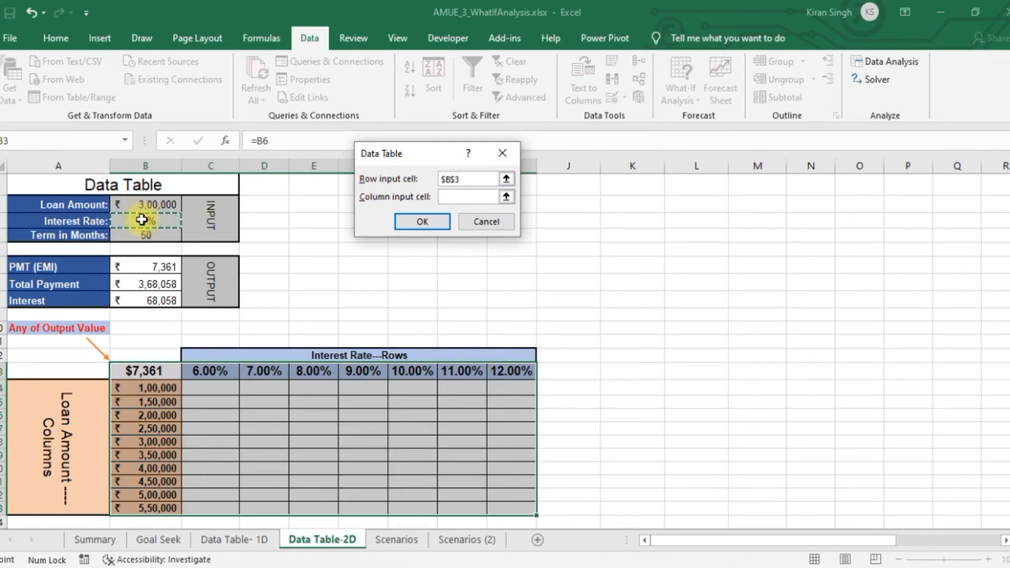
pyautogui.click(459, 198)
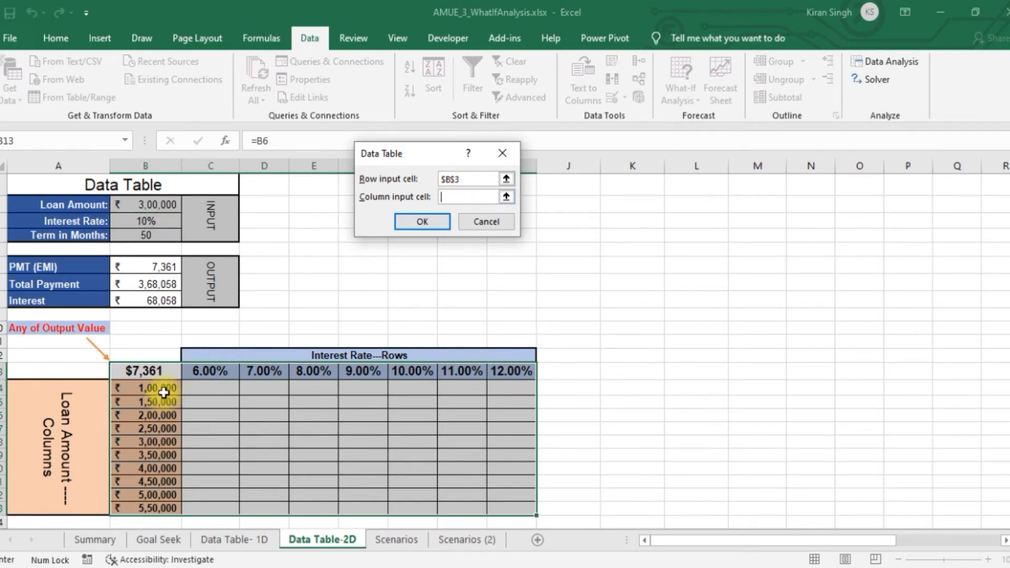
pyautogui.click(148, 203)
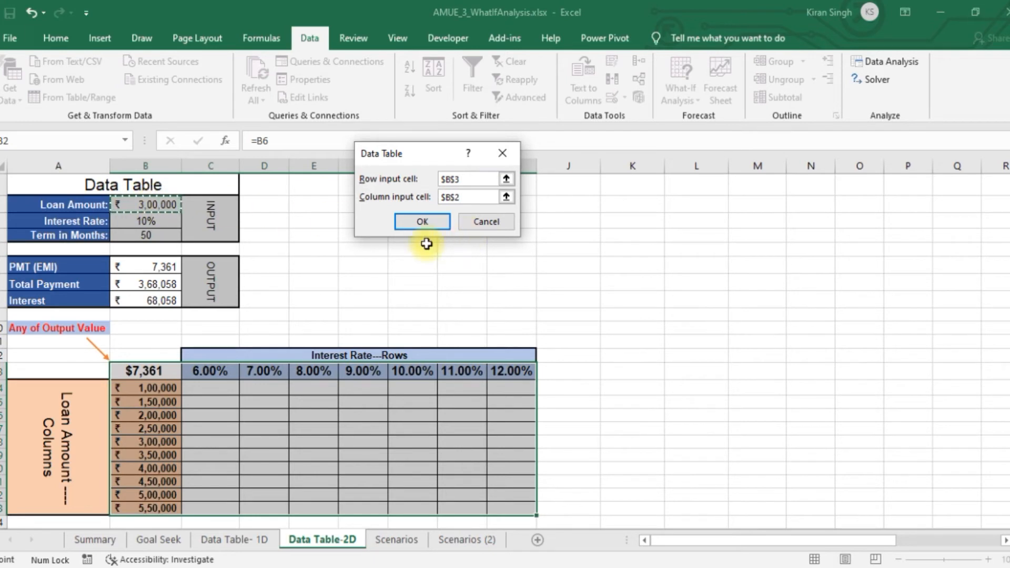
pyautogui.click(425, 220)
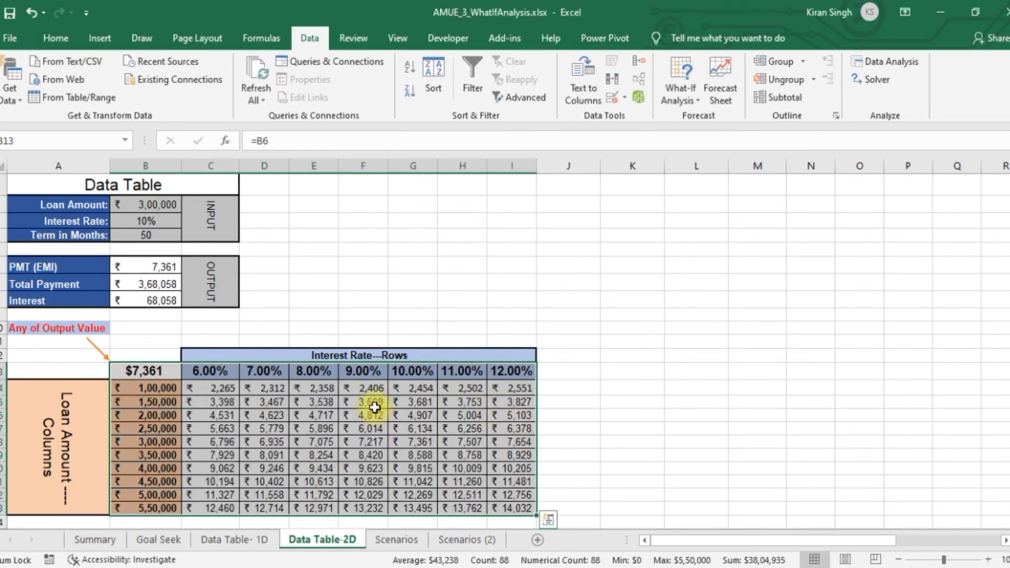
# Examine the results in C14:I23, tracing payments for the 1,00,000 and 3,00,000 loans to their interest rates
pyautogui.moveTo(226, 389); pyautogui.dragTo(522, 507)
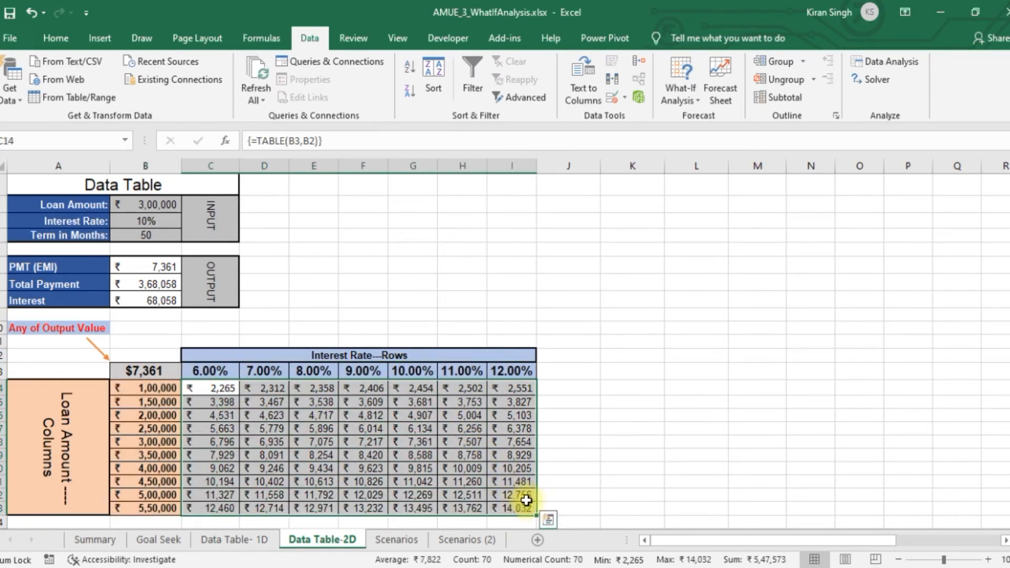
pyautogui.click(748, 413)
pyautogui.click(162, 387)
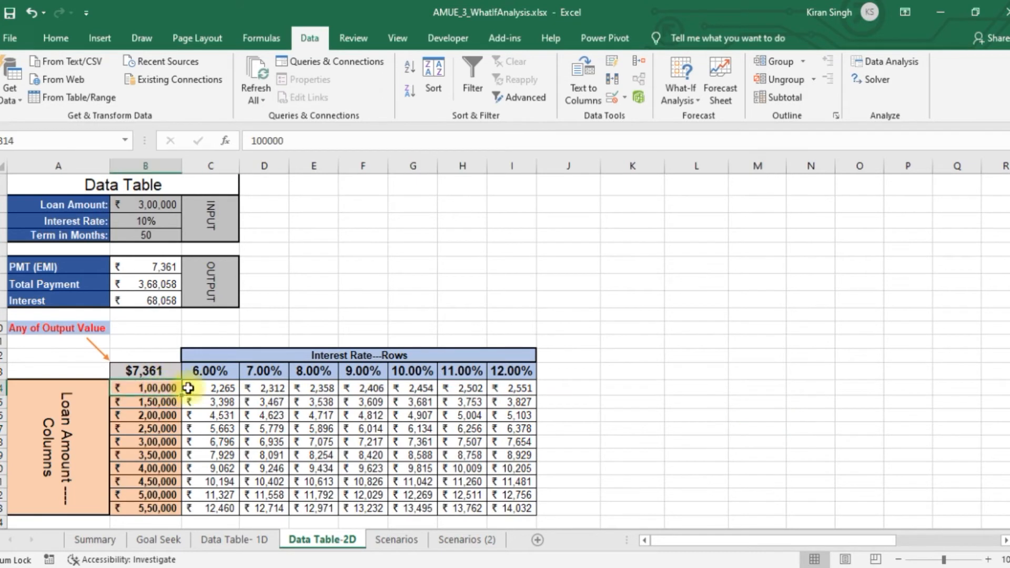
pyautogui.click(218, 374)
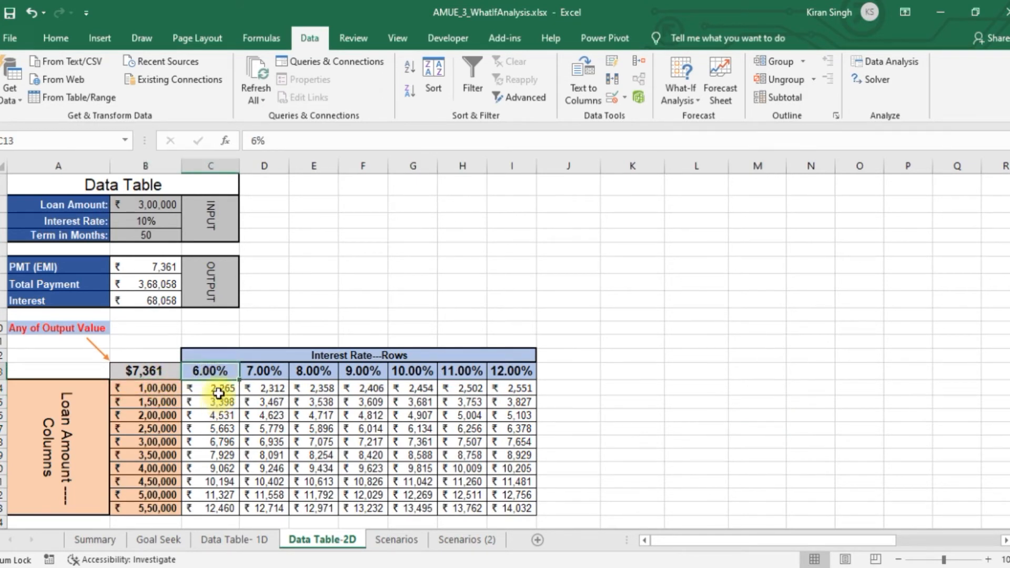
pyautogui.click(221, 388)
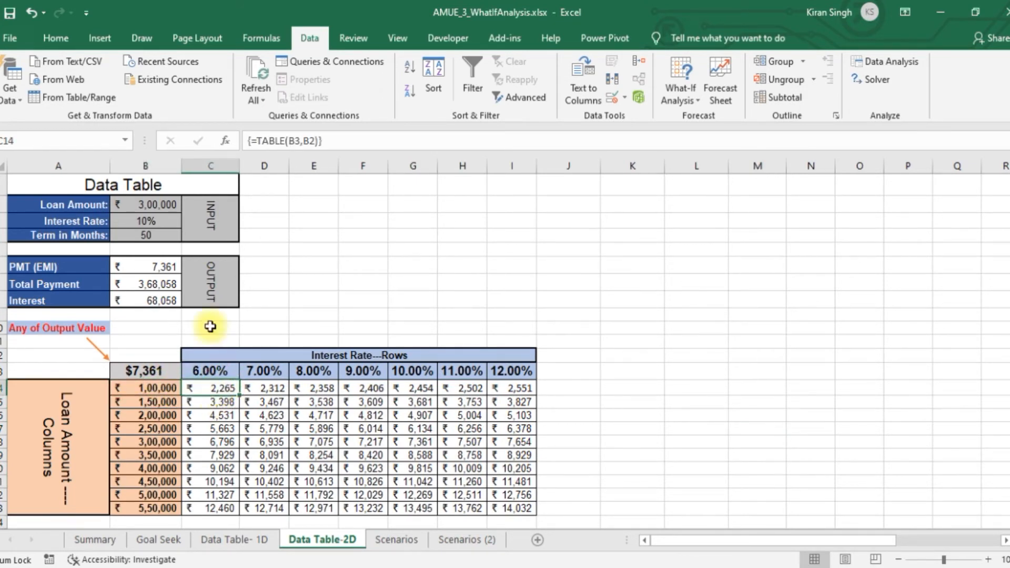
pyautogui.click(271, 369)
pyautogui.click(276, 388)
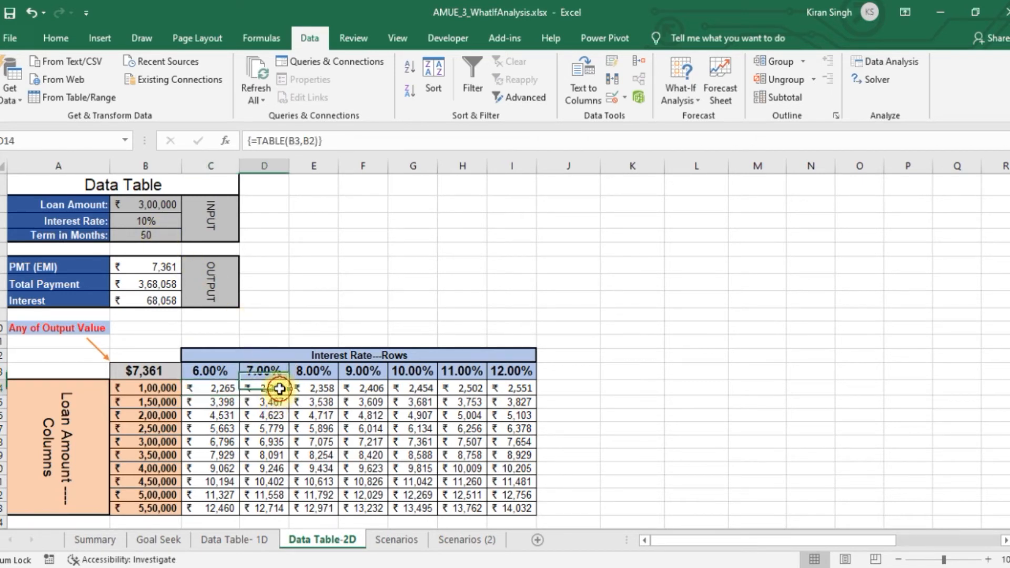
pyautogui.click(331, 387)
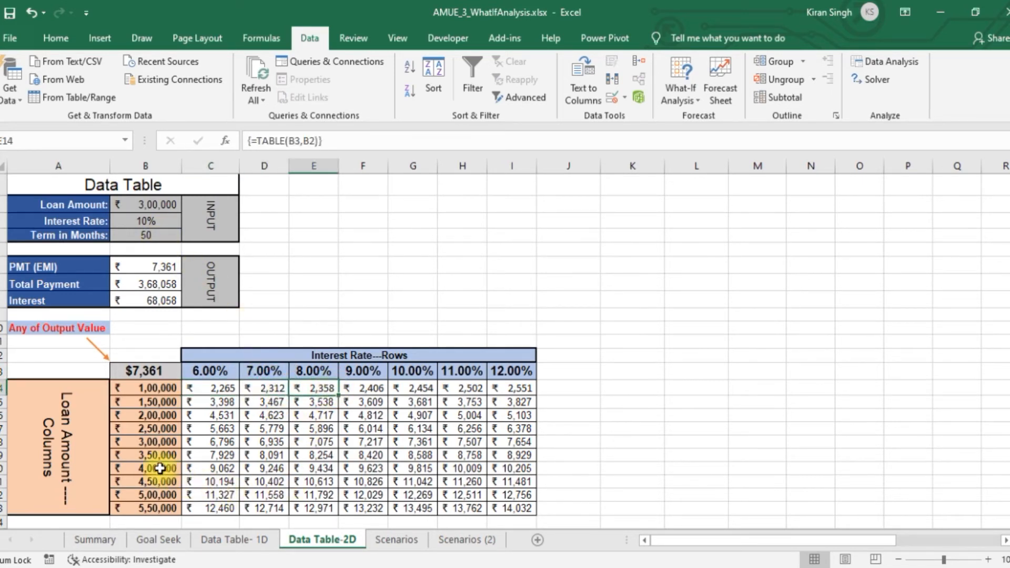
pyautogui.click(162, 439)
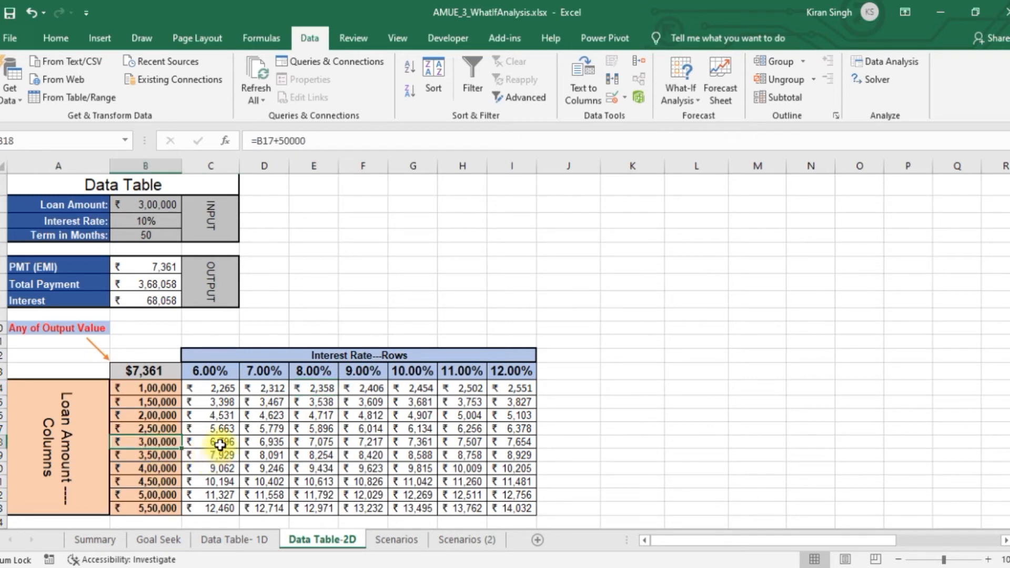
pyautogui.click(220, 443)
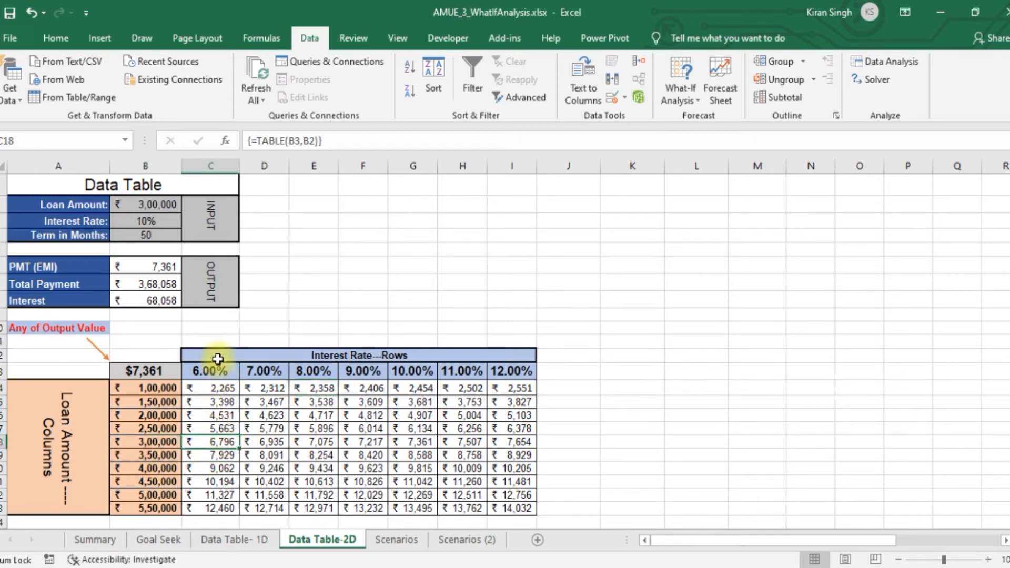
pyautogui.click(218, 366)
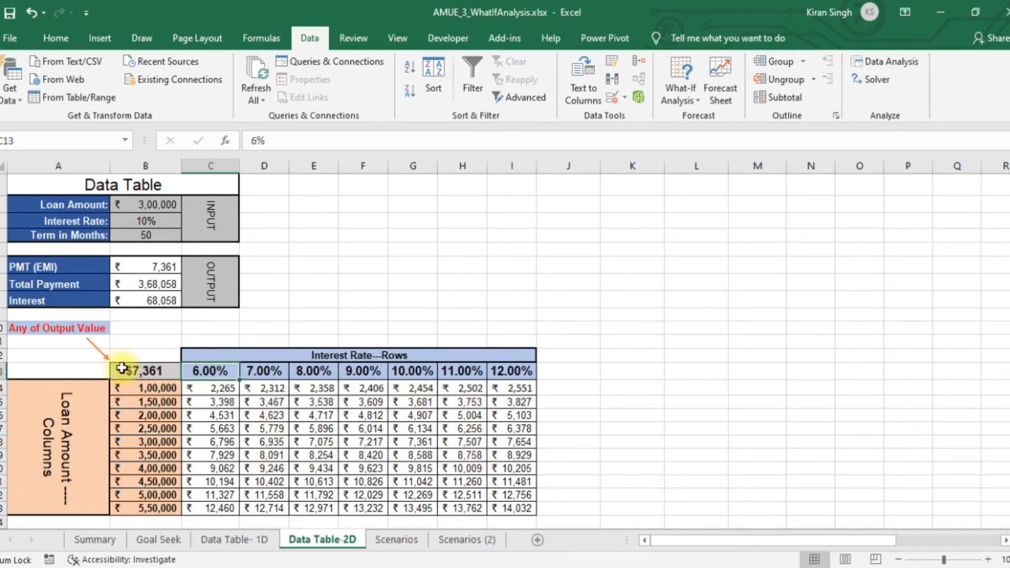
pyautogui.moveTo(213, 388); pyautogui.dragTo(530, 515)
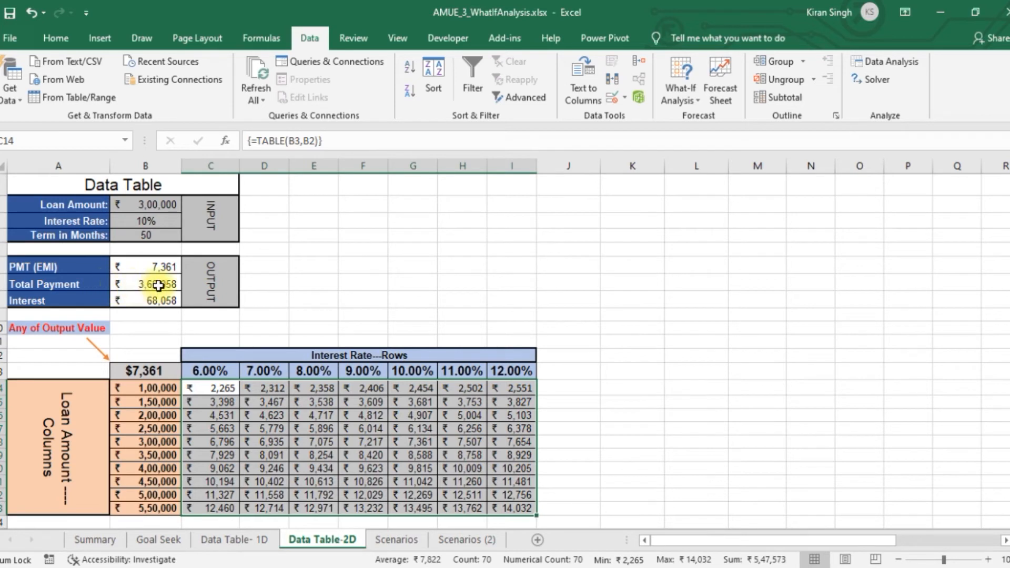
# Delete the cells D1:O10 beside the input and output blocks, shifting cells left and accepting the unmerging of merged cells
pyautogui.moveTo(275, 185); pyautogui.dragTo(841, 326)
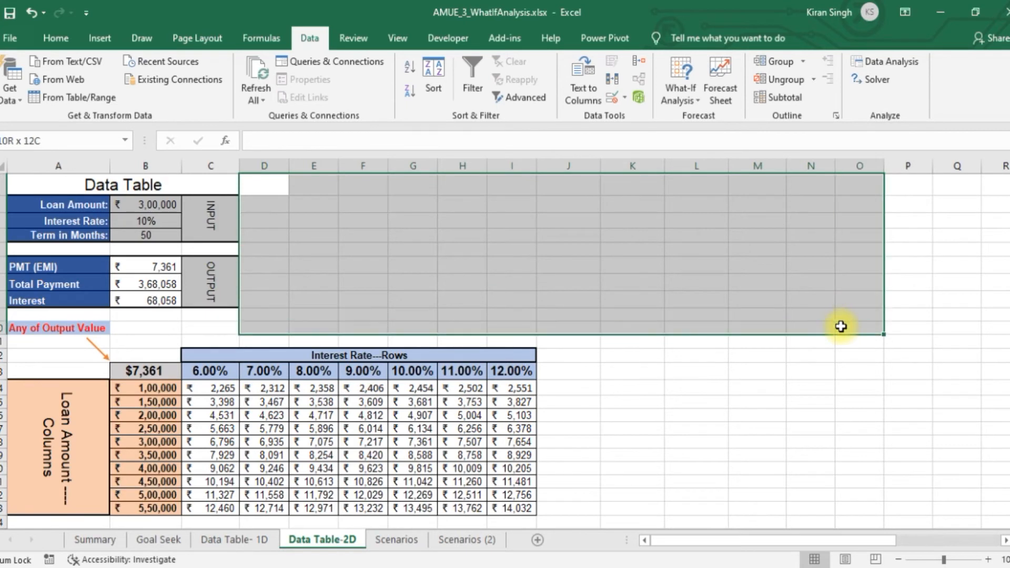
pyautogui.rightClick(540, 315)
pyautogui.click(592, 346)
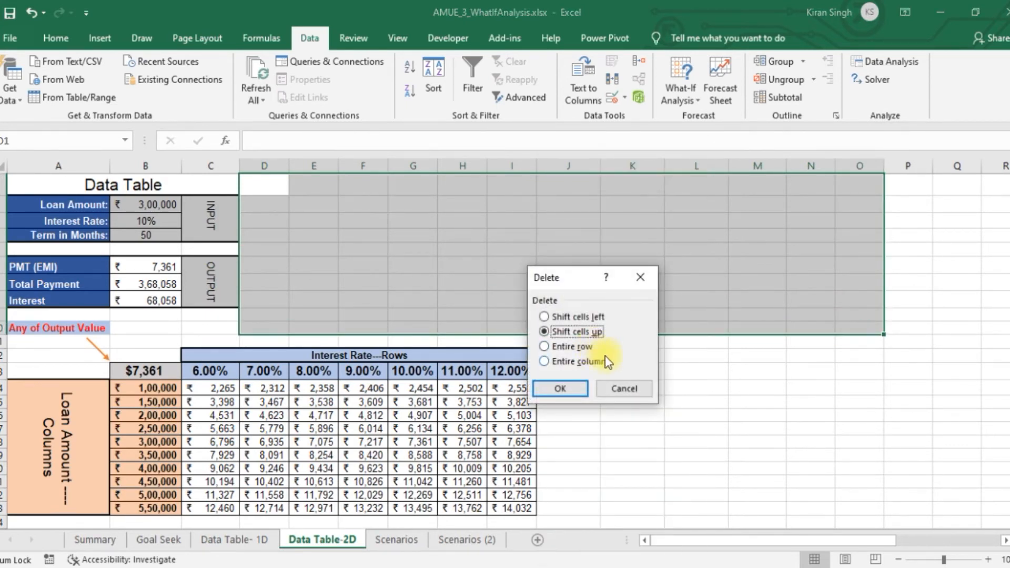
pyautogui.click(546, 316)
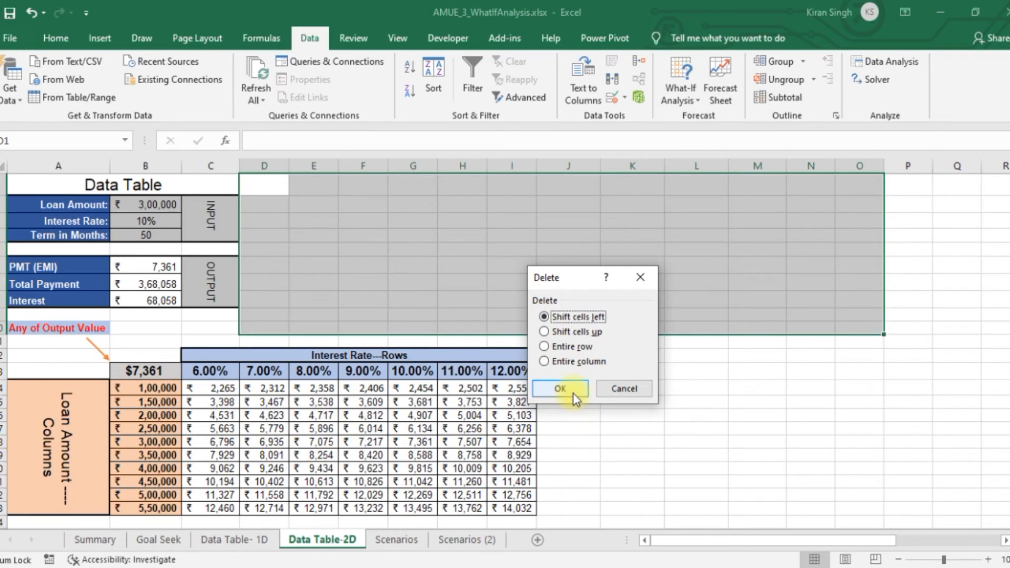
pyautogui.click(574, 393)
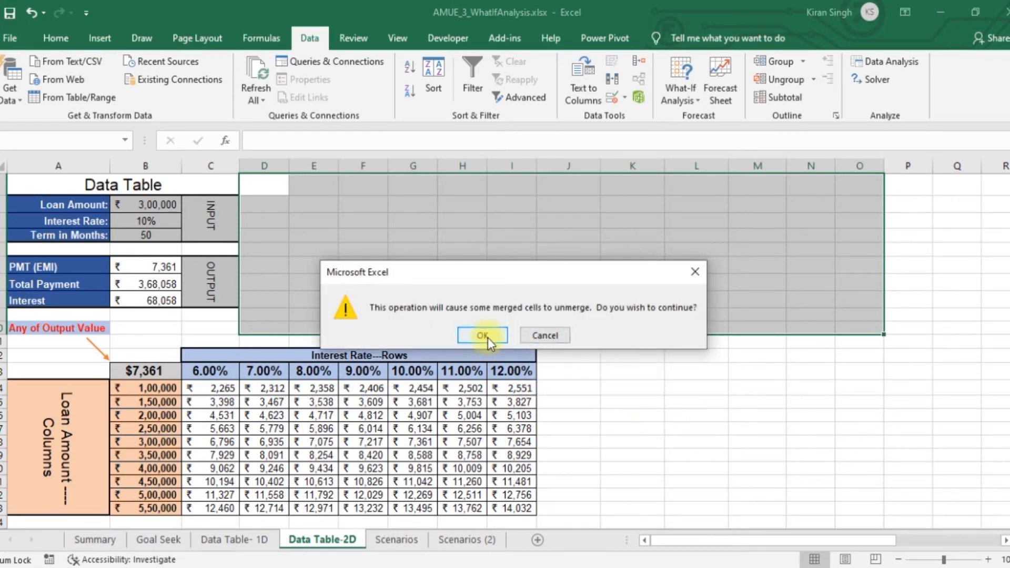
pyautogui.click(482, 335)
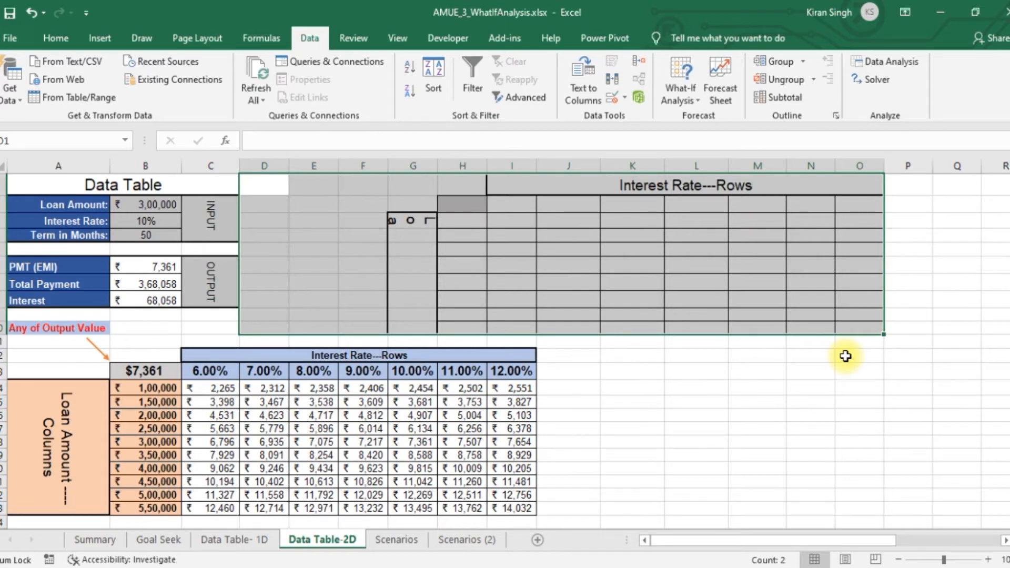
# Undo the deletion of cells D1:O10 and check the blank interest-rate/loan-amount grid further along the sheet
pyautogui.hotkey('ctrl', 'z')
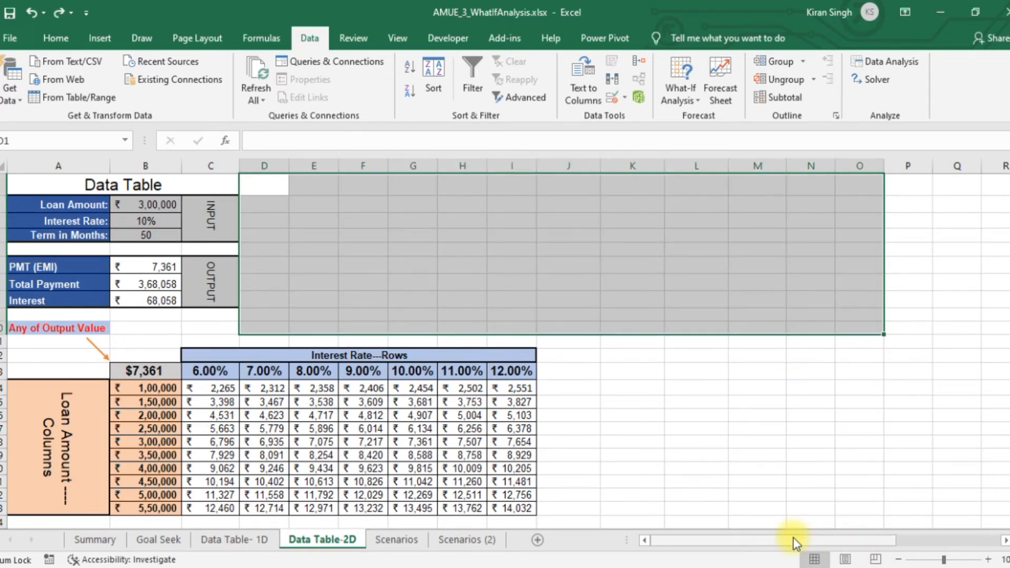
pyautogui.moveTo(855, 538); pyautogui.dragTo(960, 537)
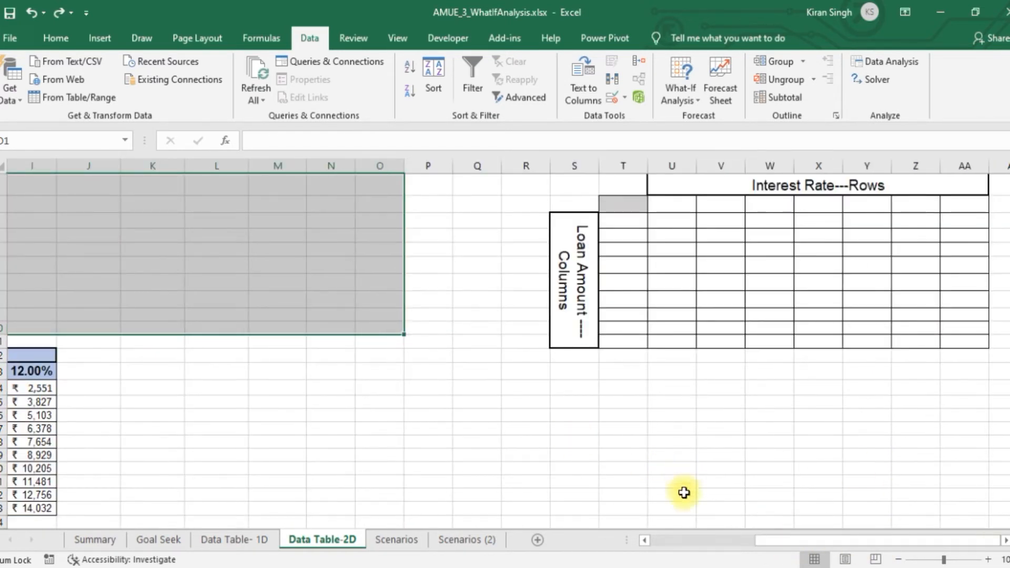
pyautogui.moveTo(794, 542); pyautogui.dragTo(639, 541)
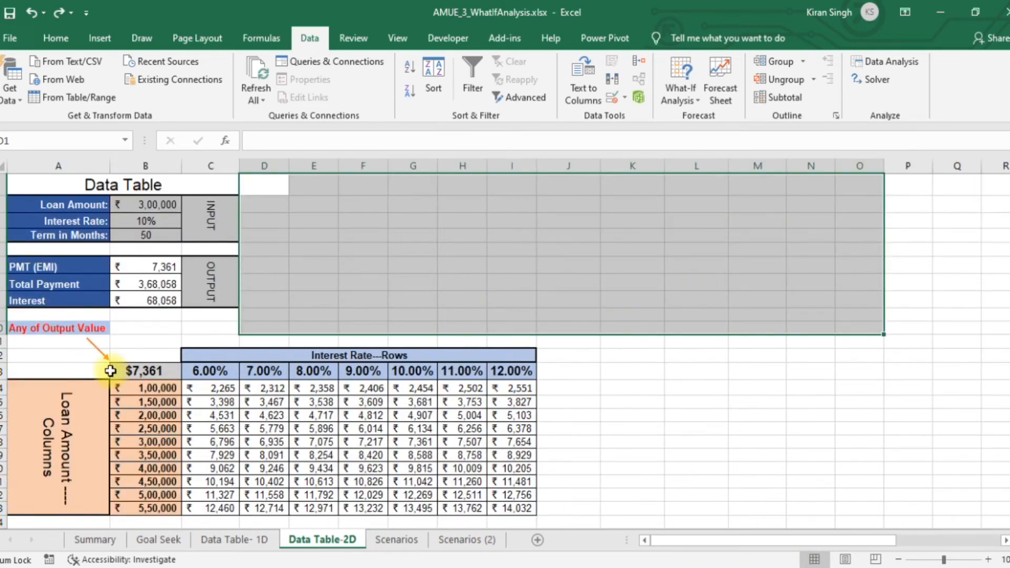
# Insert blank cells at A9:L11 below the output block, shifting the existing cells down
pyautogui.moveTo(21, 311); pyautogui.dragTo(716, 346)
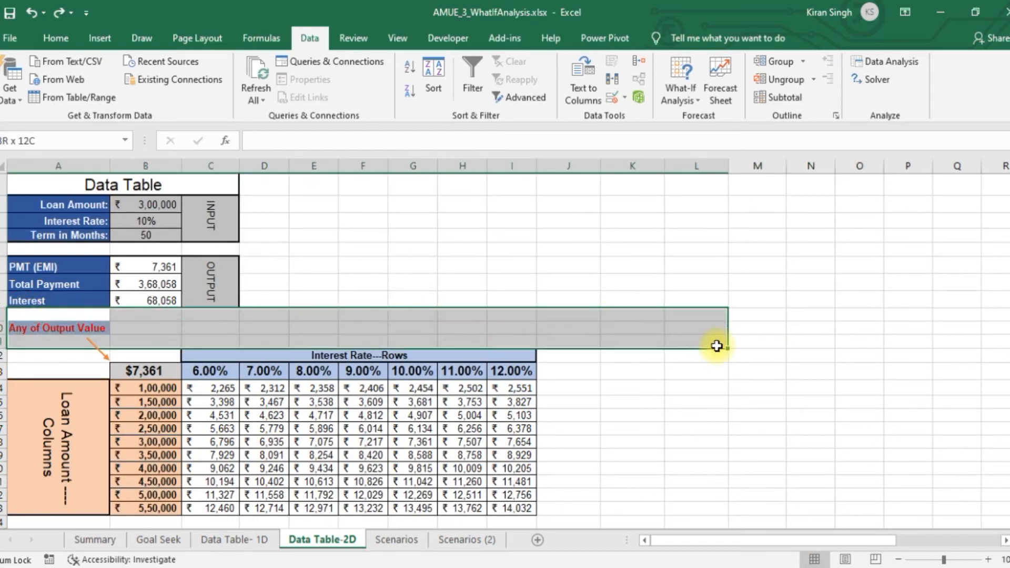
pyautogui.rightClick(665, 328)
pyautogui.press('Escape')
pyautogui.hotkey('ctrl', 'shift', '+')
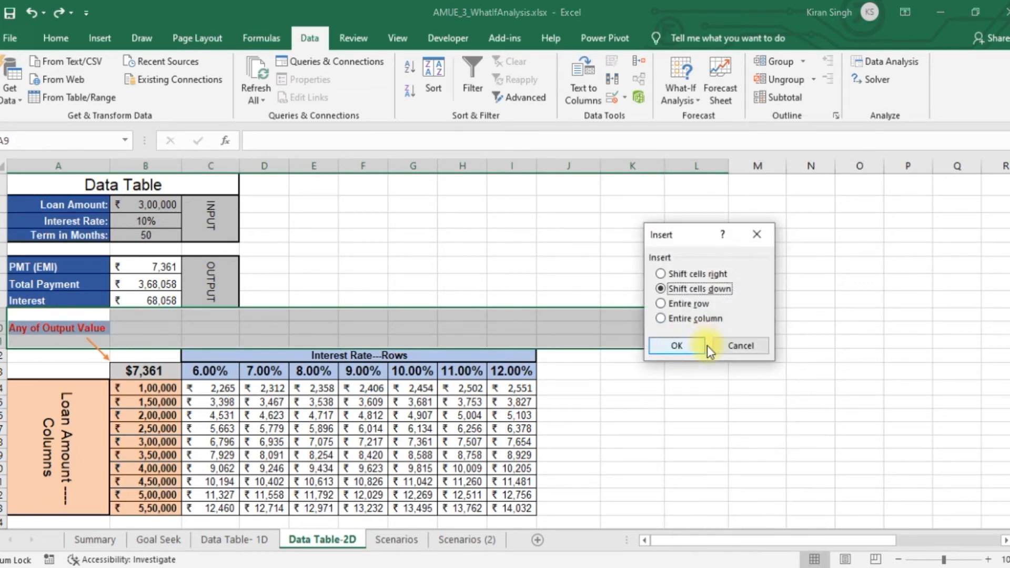
pyautogui.click(676, 346)
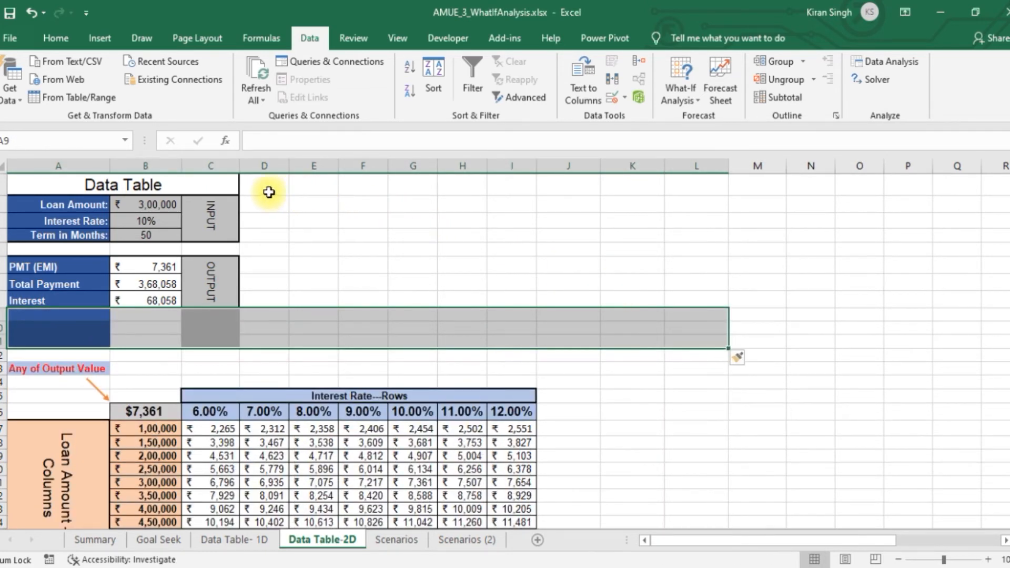
# Delete the empty cells D1:Q14 beside the input and output blocks, shifting cells left
pyautogui.click(279, 190)
pyautogui.moveTo(279, 190); pyautogui.dragTo(955, 379)
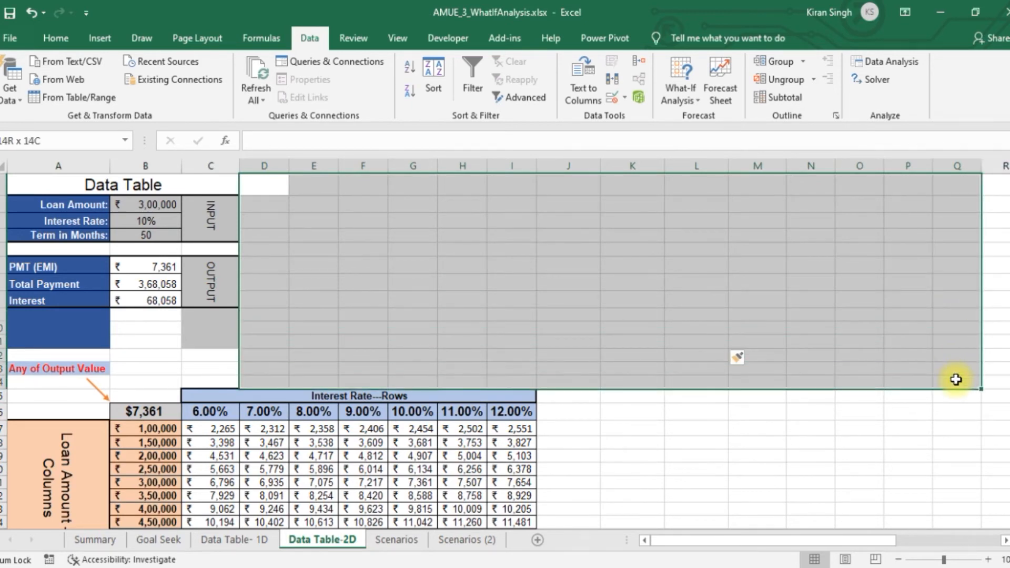
pyautogui.rightClick(582, 287)
pyautogui.click(631, 333)
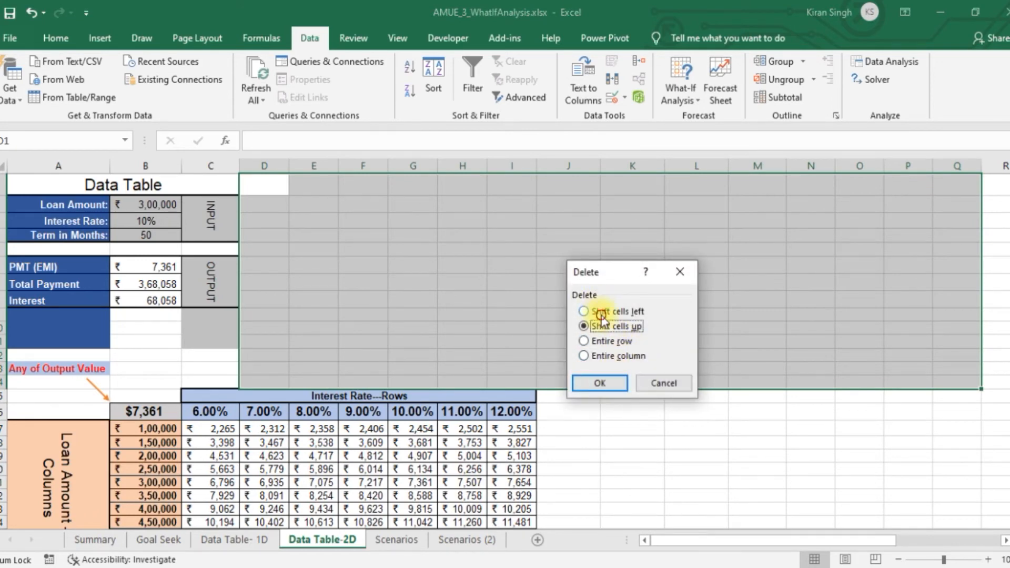
pyautogui.click(600, 383)
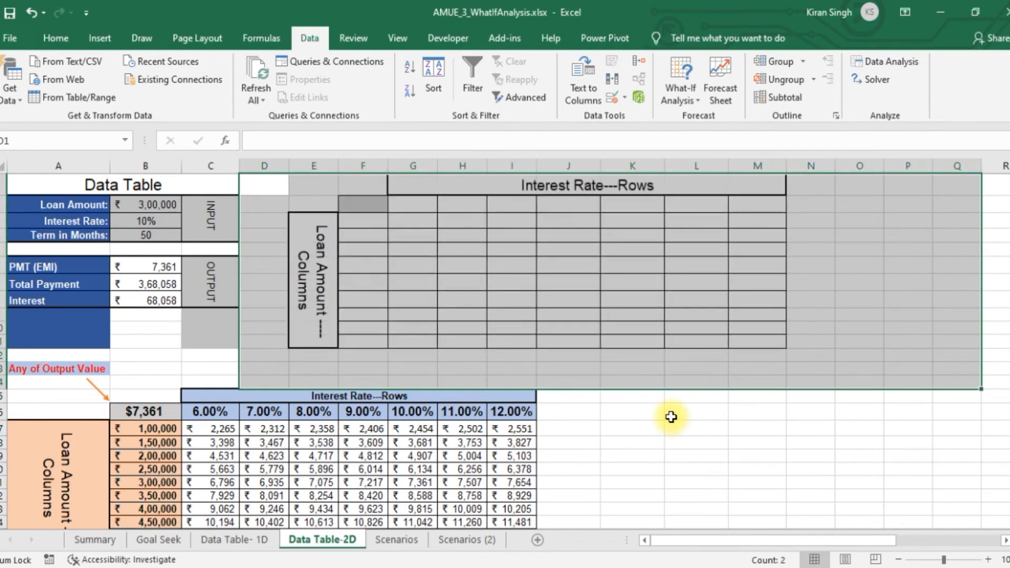
pyautogui.click(702, 427)
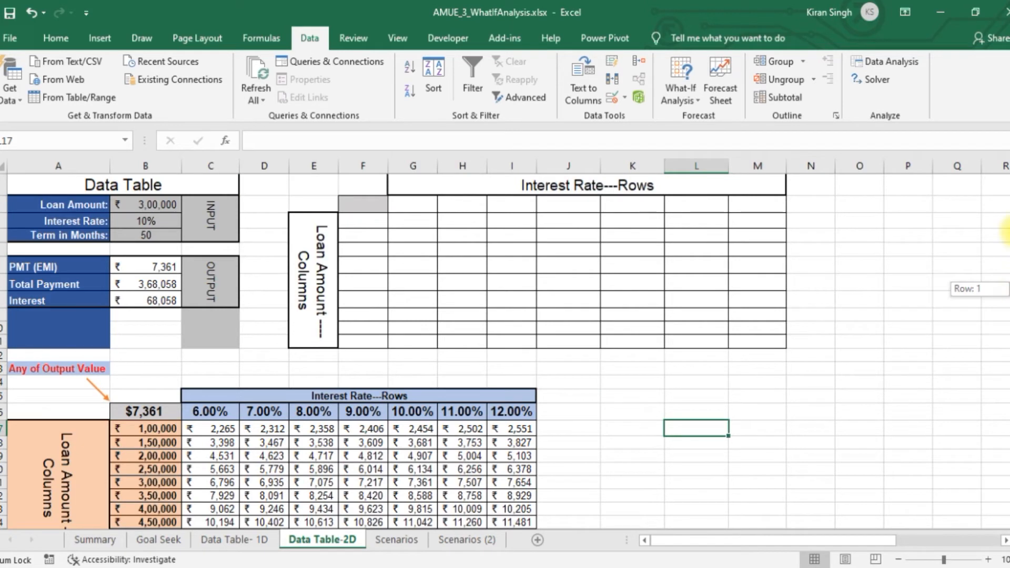
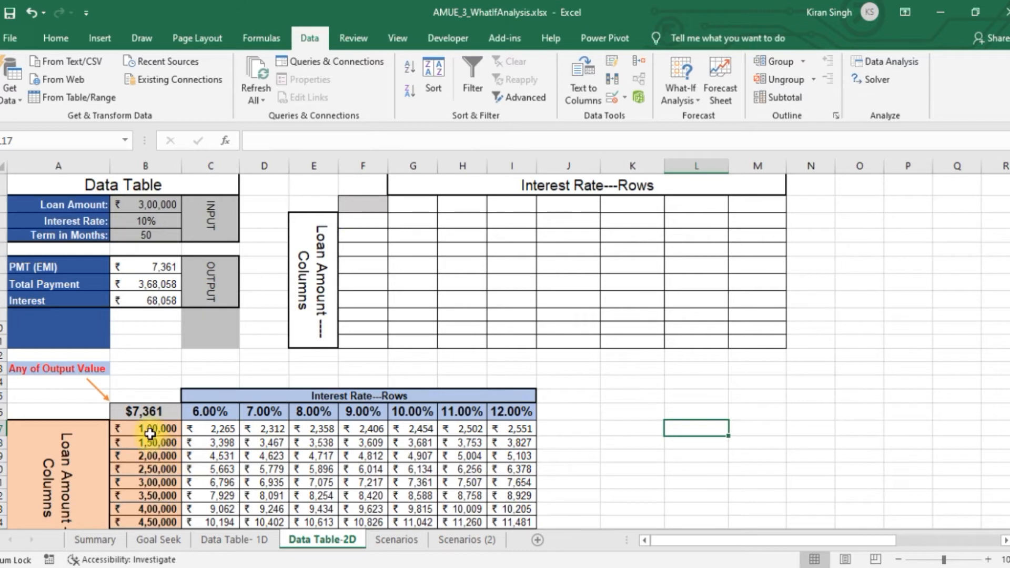
# Copy the loan amounts from B17:B24 into the blank grid starting at F3, widen column F, and extend the series to F11
pyautogui.moveTo(153, 429); pyautogui.dragTo(165, 518)
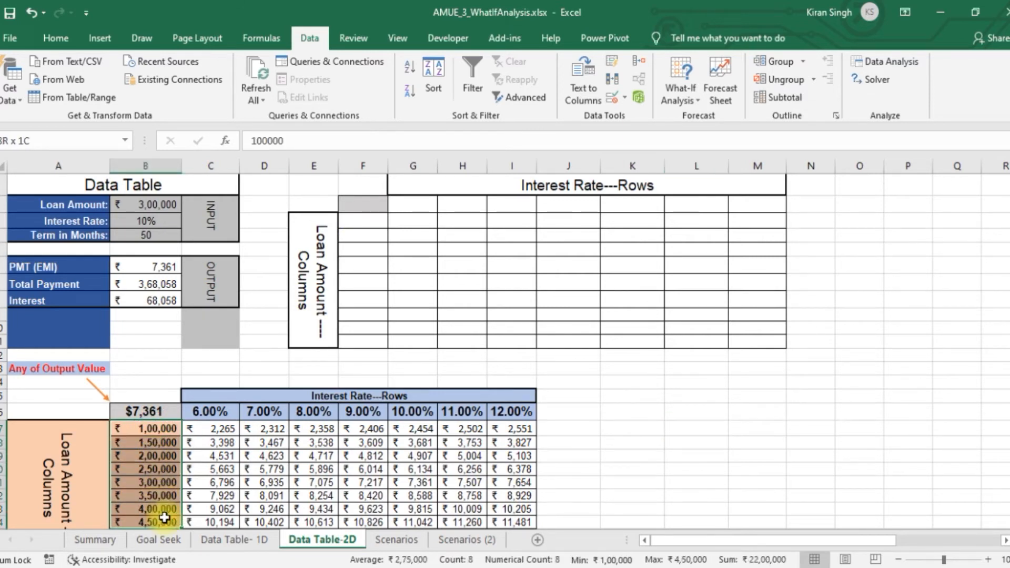
pyautogui.hotkey('ctrl', 'c')
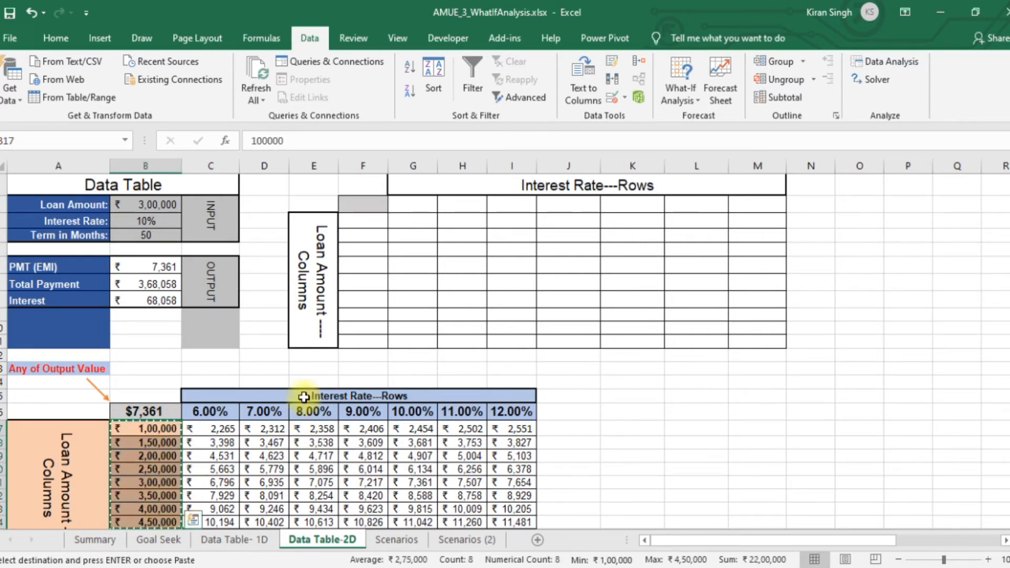
pyautogui.click(359, 219)
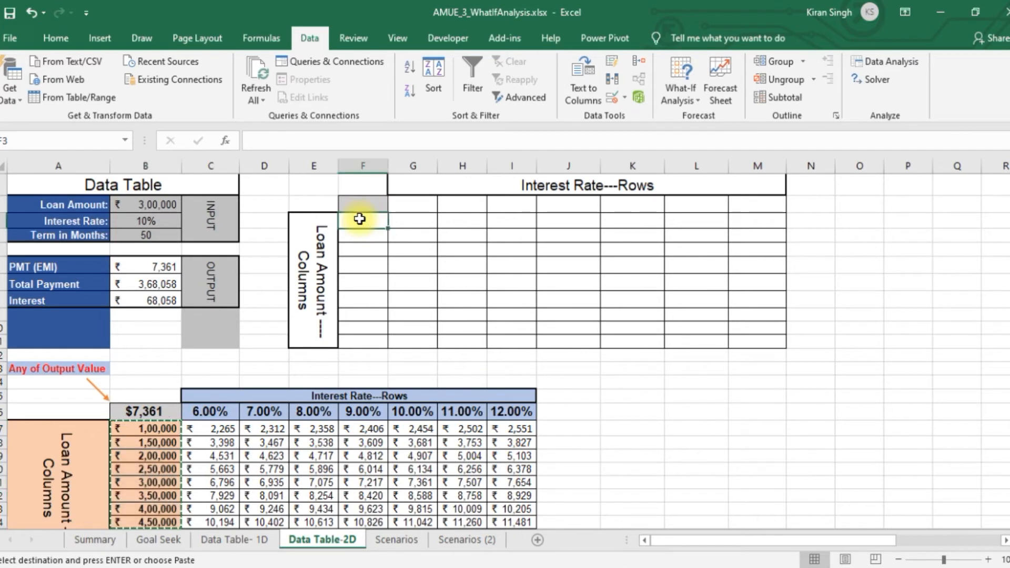
pyautogui.hotkey('ctrl', 'v')
pyautogui.moveTo(386, 164); pyautogui.dragTo(396, 164)
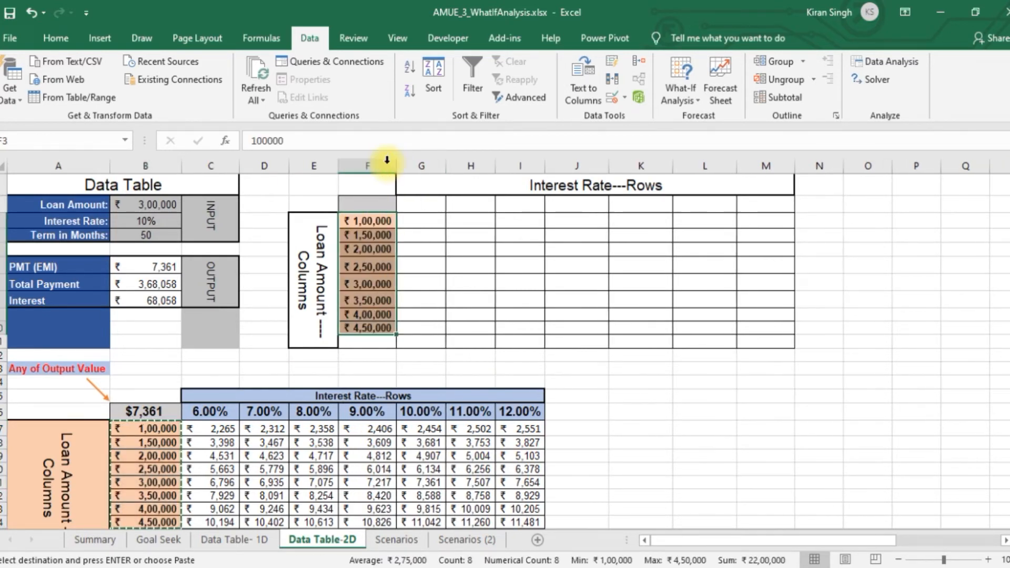
pyautogui.click(390, 328)
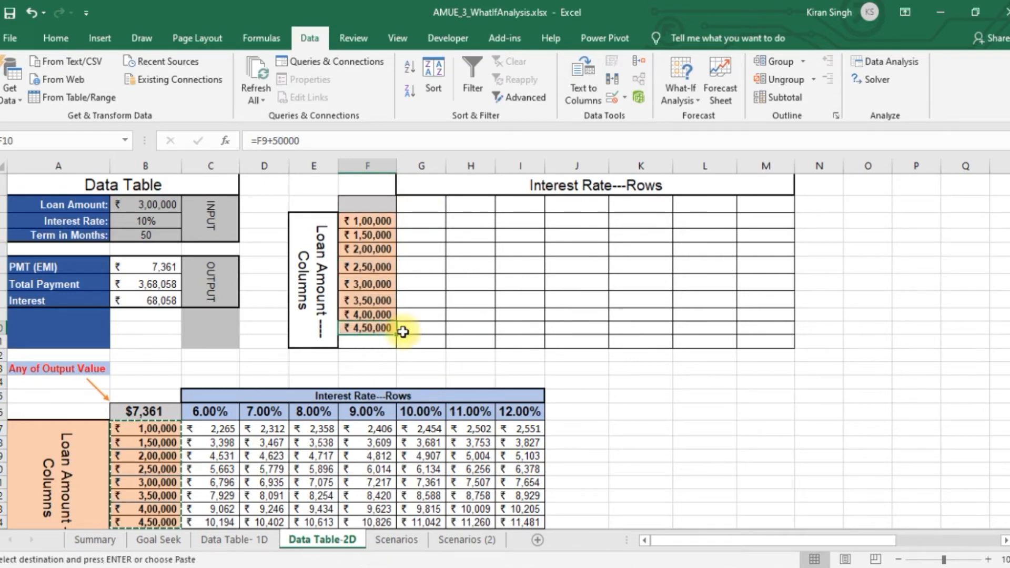
pyautogui.moveTo(395, 334); pyautogui.dragTo(394, 346)
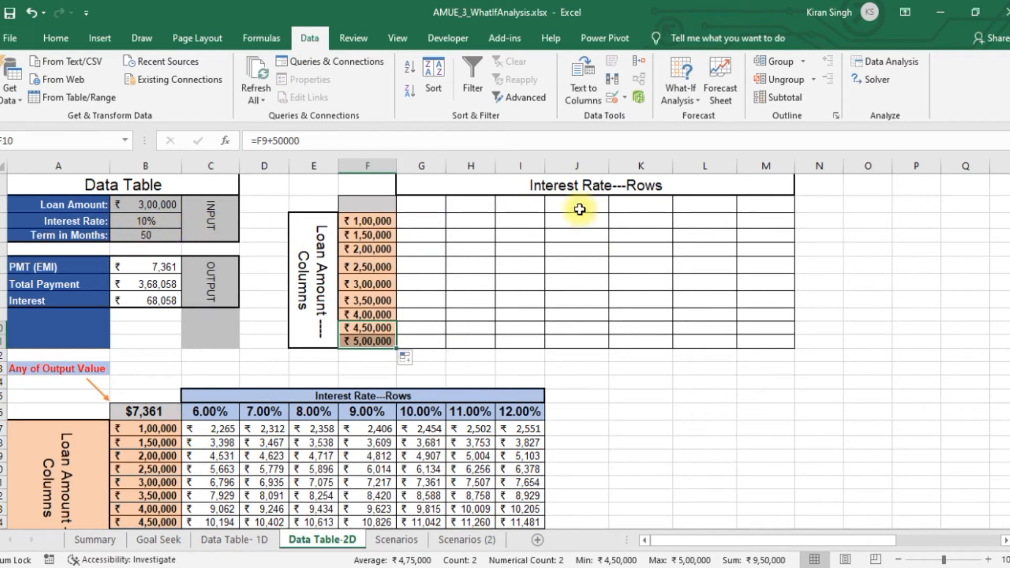
# Replace the heading above the blank grid's columns with "Tenure"
pyautogui.click(600, 180)
pyautogui.doubleClick(600, 180)
pyautogui.moveTo(712, 187); pyautogui.dragTo(518, 195)
pyautogui.write('Te')
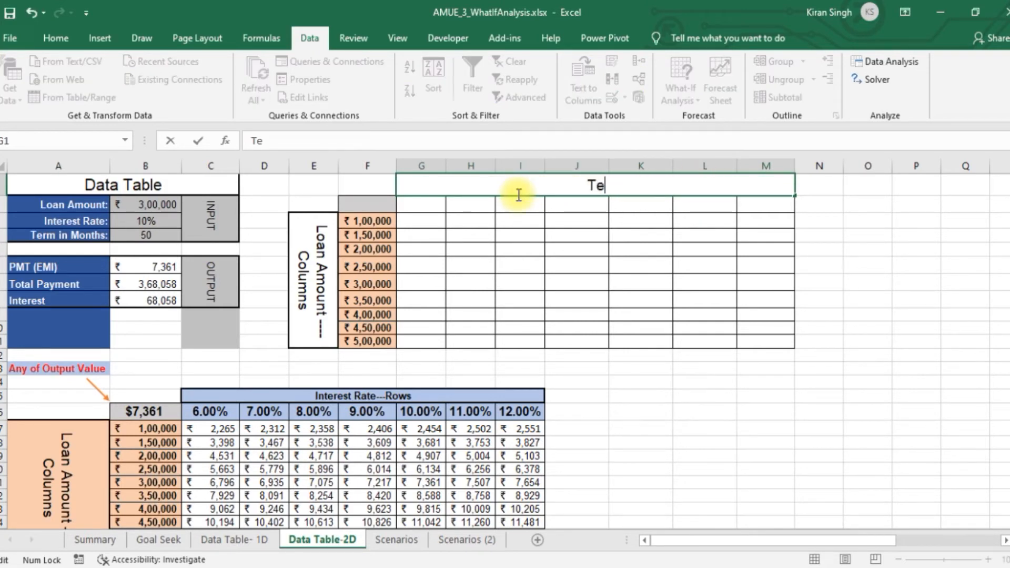
pyautogui.write('nure')
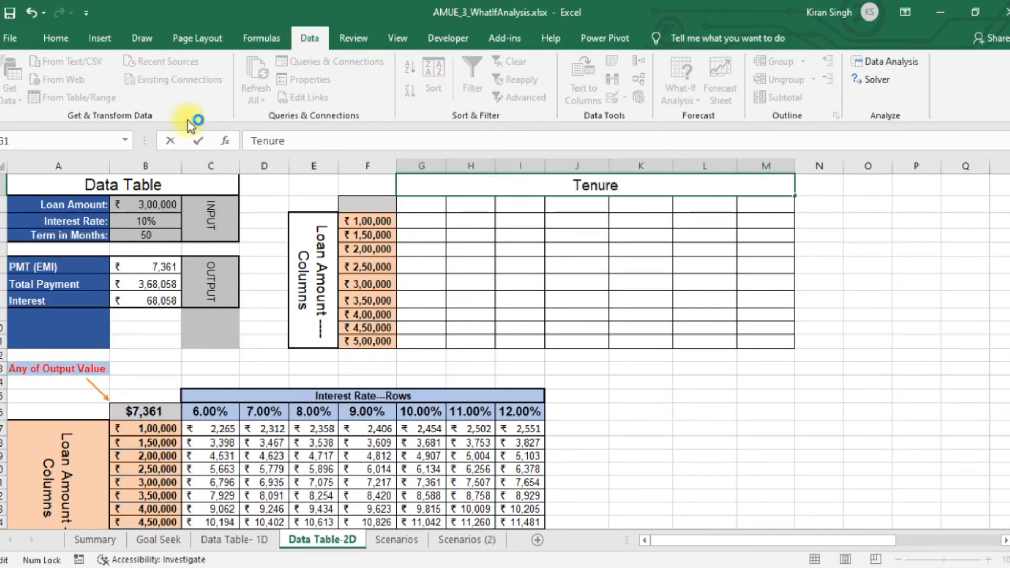
# Enter 40 as the first tenure value in G2 and format it in comma style without decimals
pyautogui.click(417, 202)
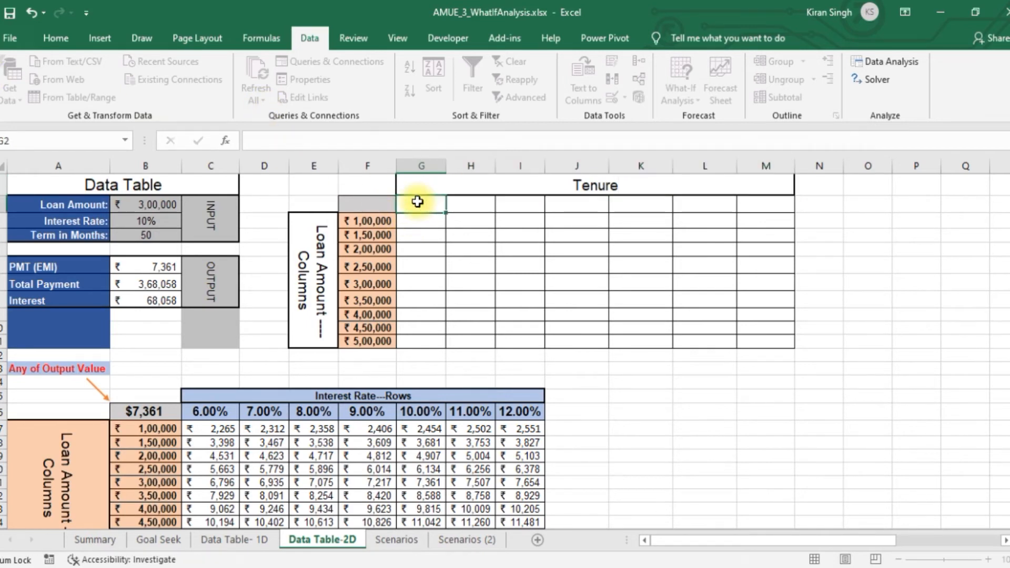
pyautogui.write('40')
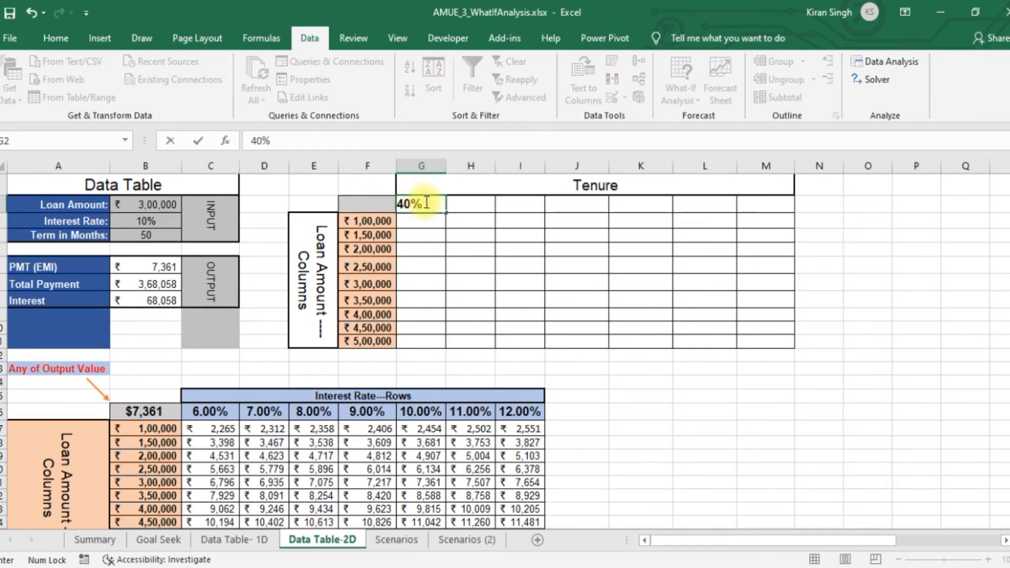
pyautogui.moveTo(422, 204); pyautogui.dragTo(414, 203)
pyautogui.press('BackSpace')
pyautogui.click(438, 279)
pyautogui.click(434, 205)
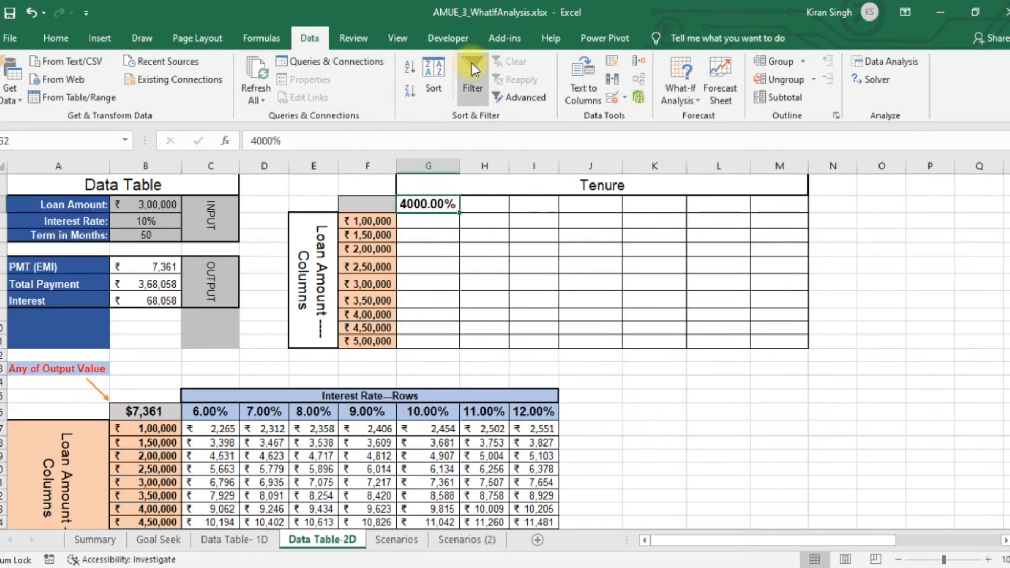
pyautogui.click(56, 38)
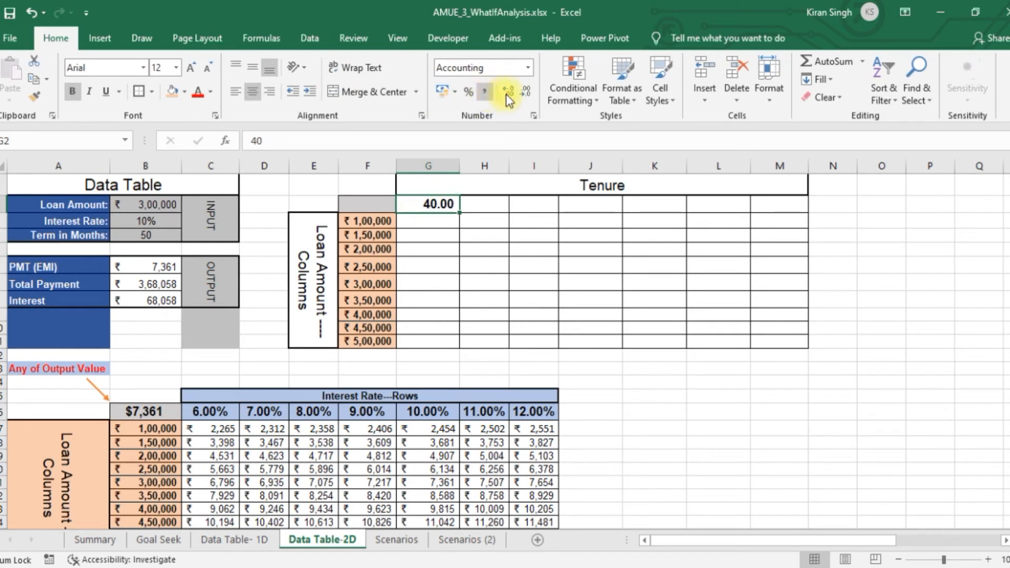
pyautogui.click(525, 93)
pyautogui.click(525, 93)
# Enter the formula =G2+10 in H2 and fill it across the tenure row to M2
pyautogui.click(486, 205)
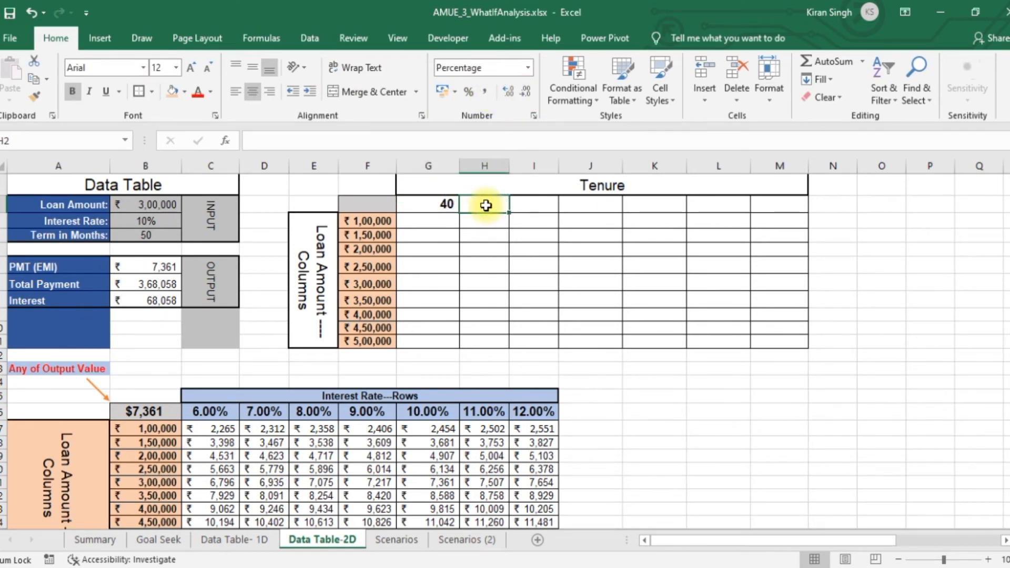
pyautogui.write('=')
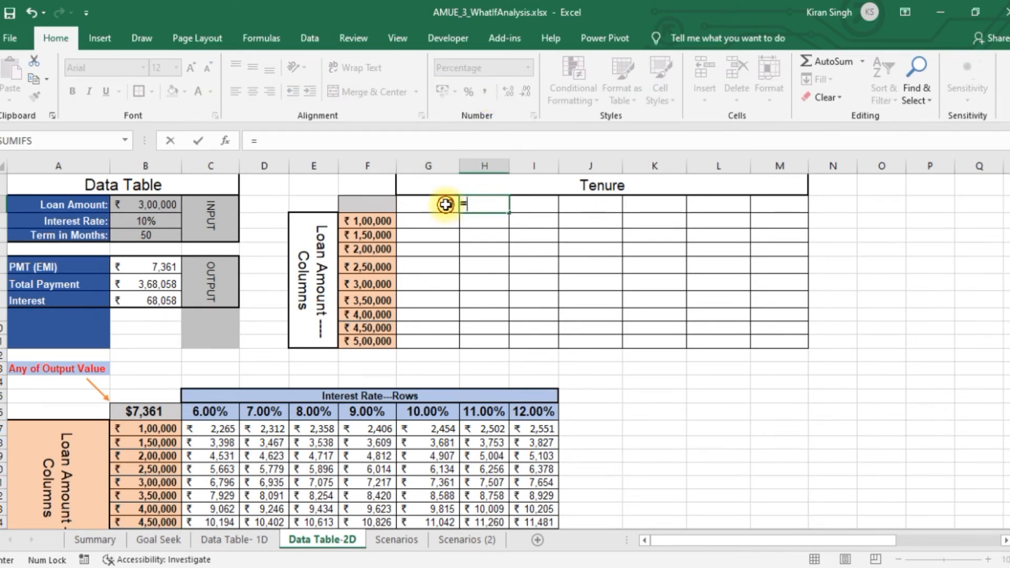
pyautogui.click(447, 205)
pyautogui.press('Return')
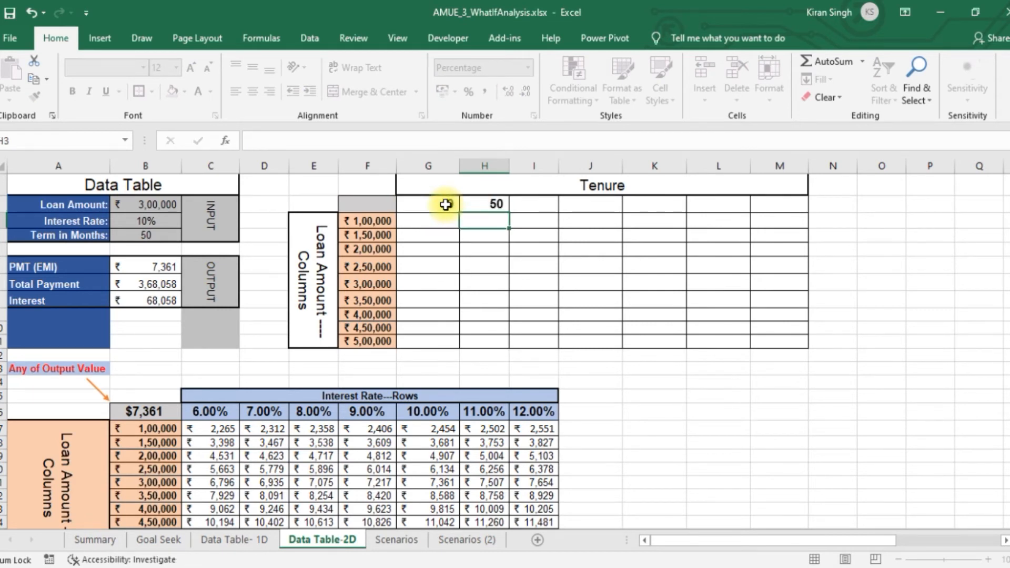
pyautogui.click(476, 202)
pyautogui.moveTo(510, 212); pyautogui.dragTo(831, 218)
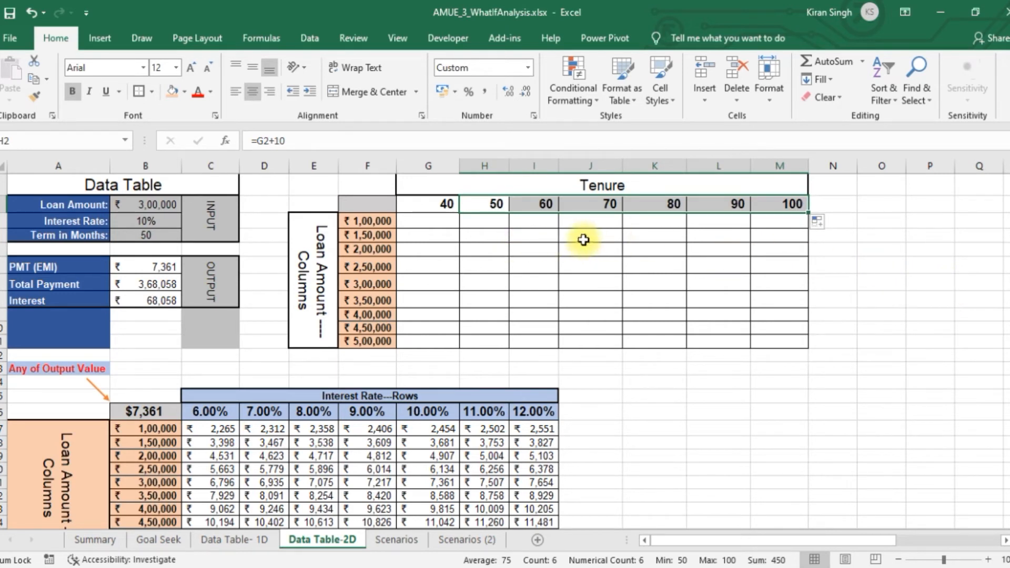
# Link the grid's corner cell F2 to the Total Payment output with =B7
pyautogui.click(371, 207)
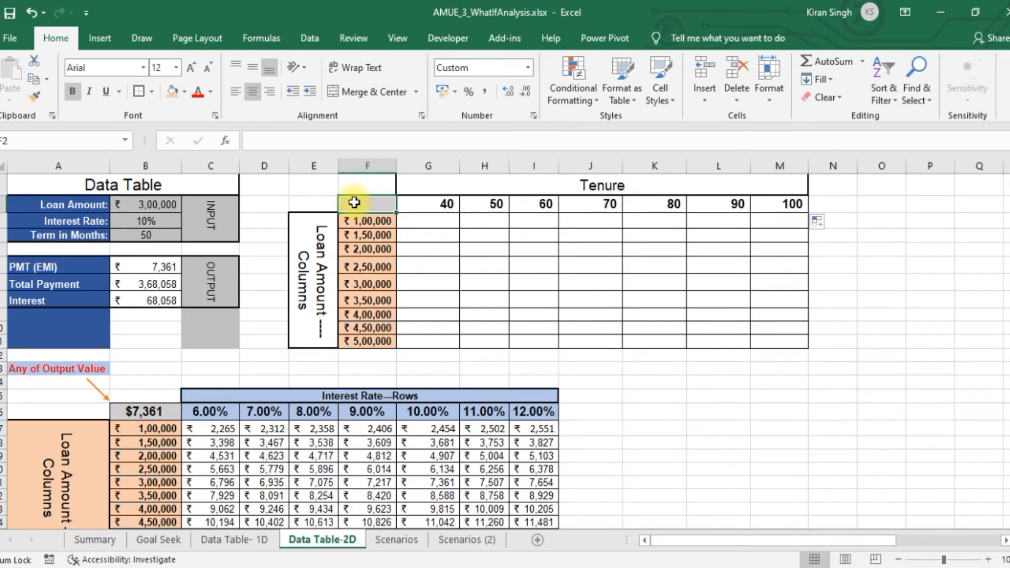
pyautogui.write('=')
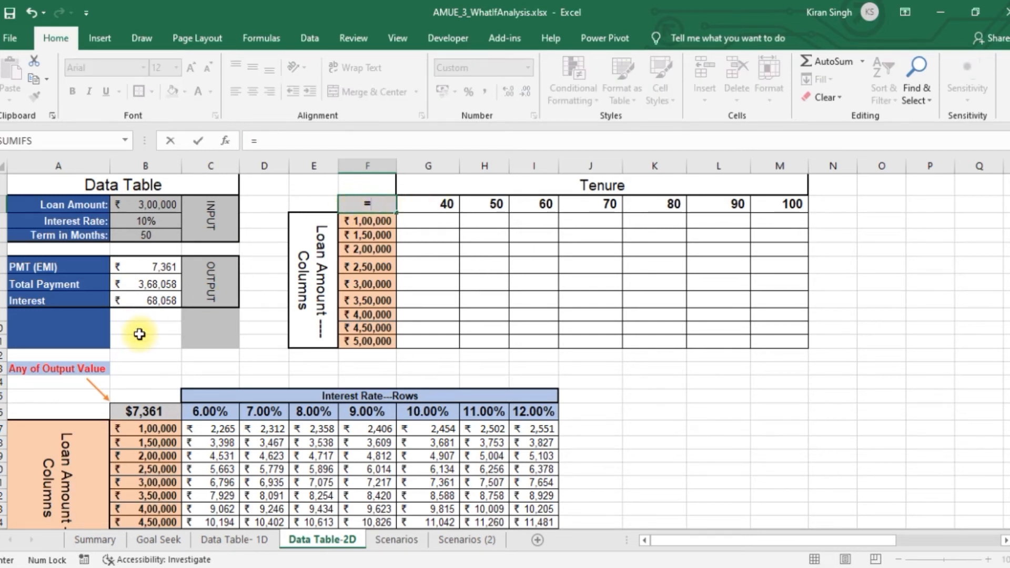
pyautogui.click(154, 283)
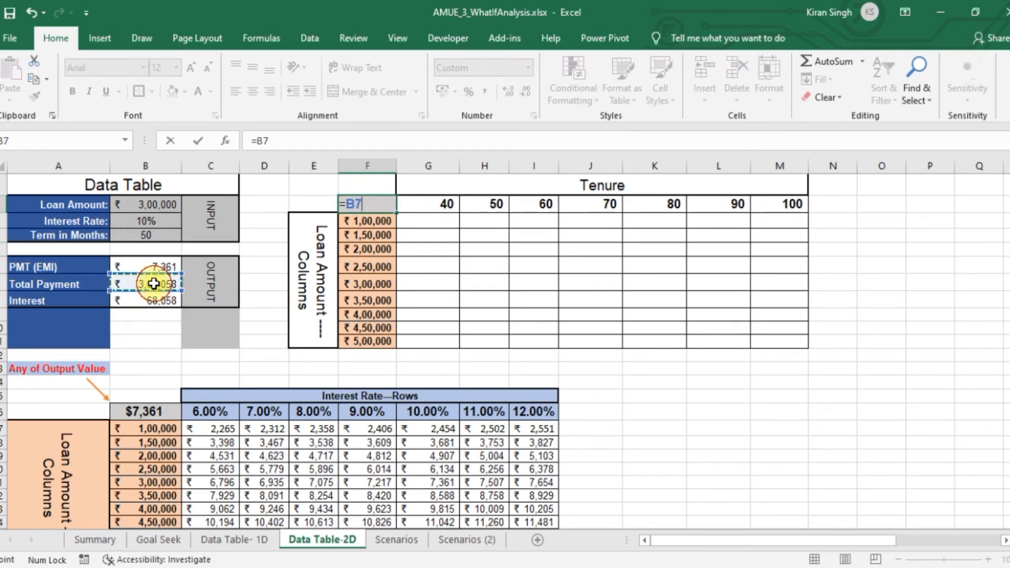
pyautogui.press('Return')
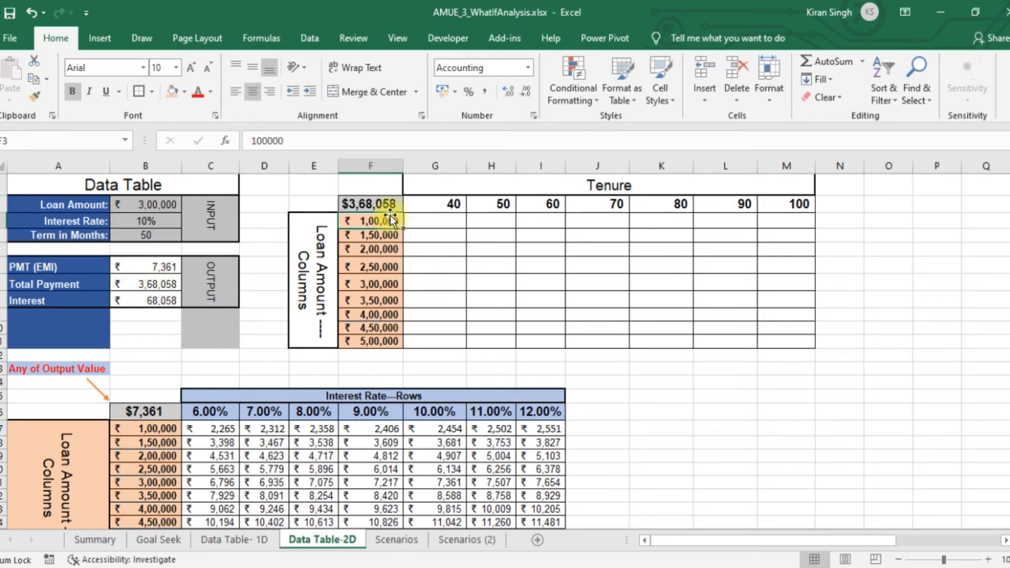
# Create a What-If data table over F2:M11 with row input cell $B$4 and column input cell $B$2, and widen columns H and I
pyautogui.moveTo(386, 202); pyautogui.dragTo(789, 336)
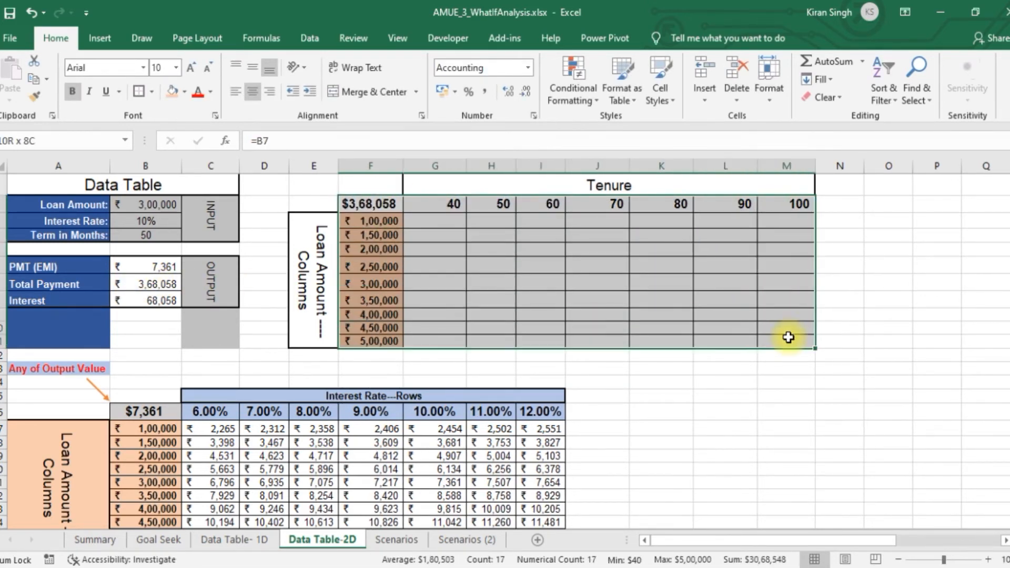
pyautogui.click(302, 40)
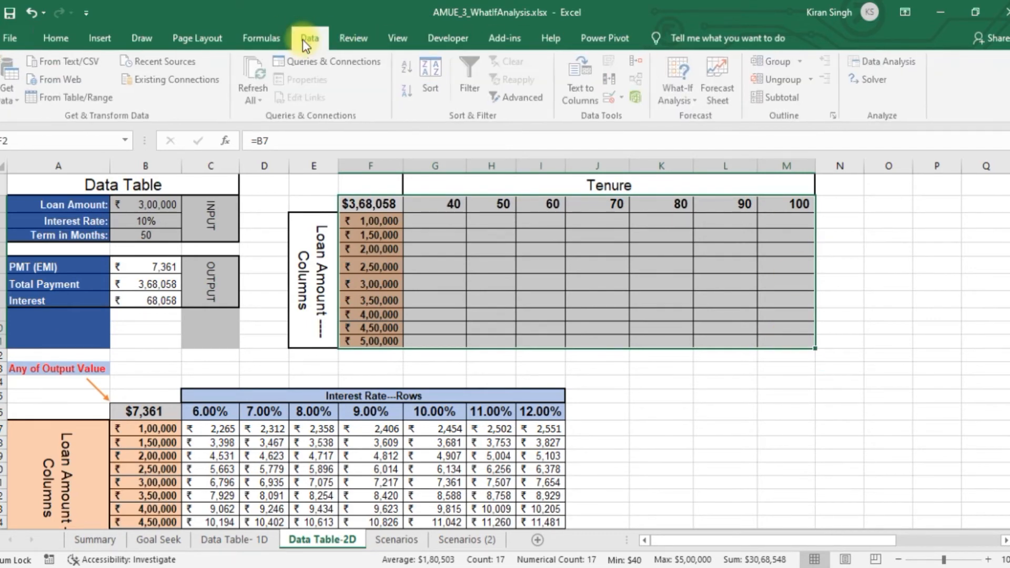
pyautogui.click(675, 92)
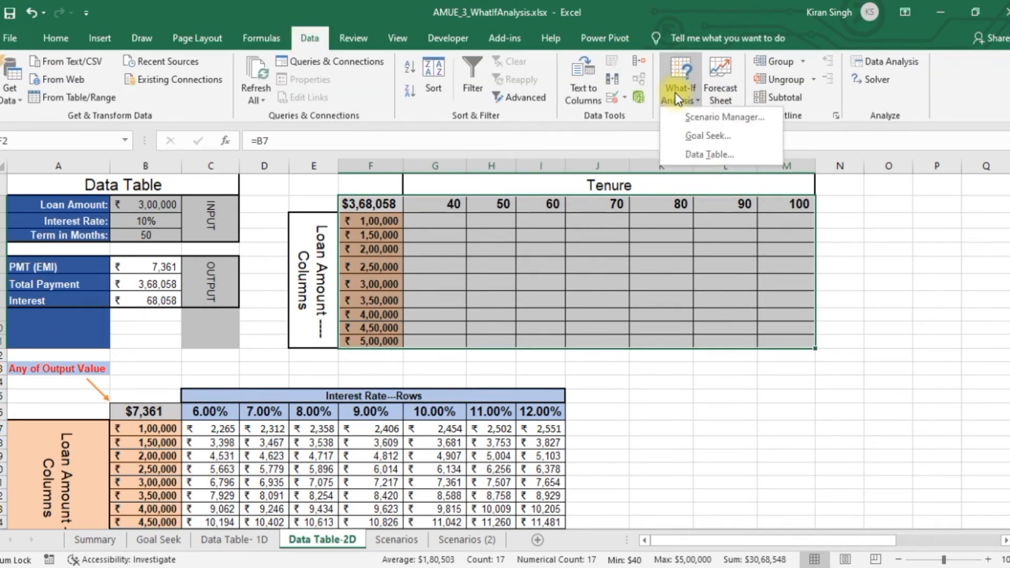
pyautogui.click(721, 154)
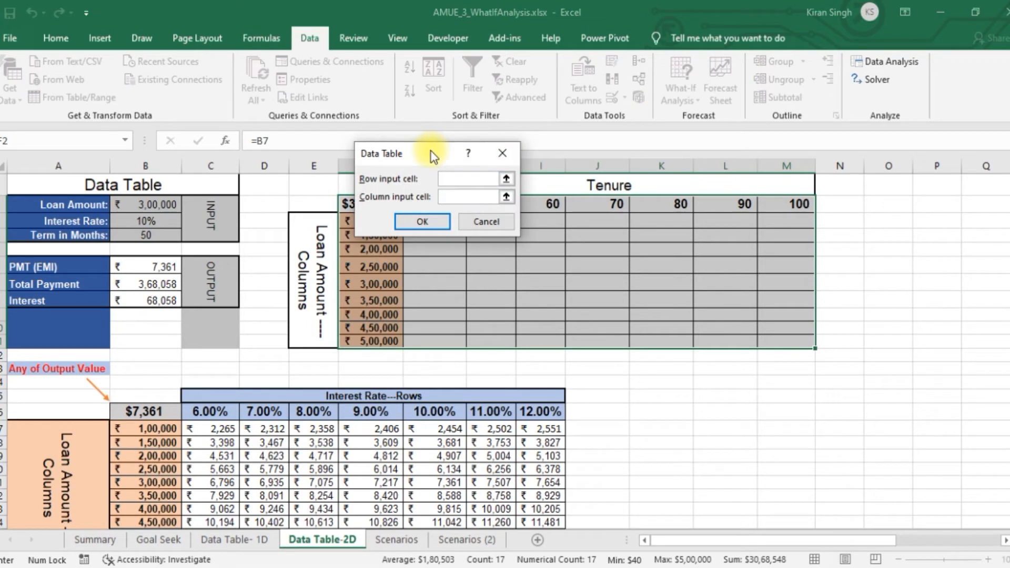
pyautogui.moveTo(428, 153); pyautogui.dragTo(785, 87)
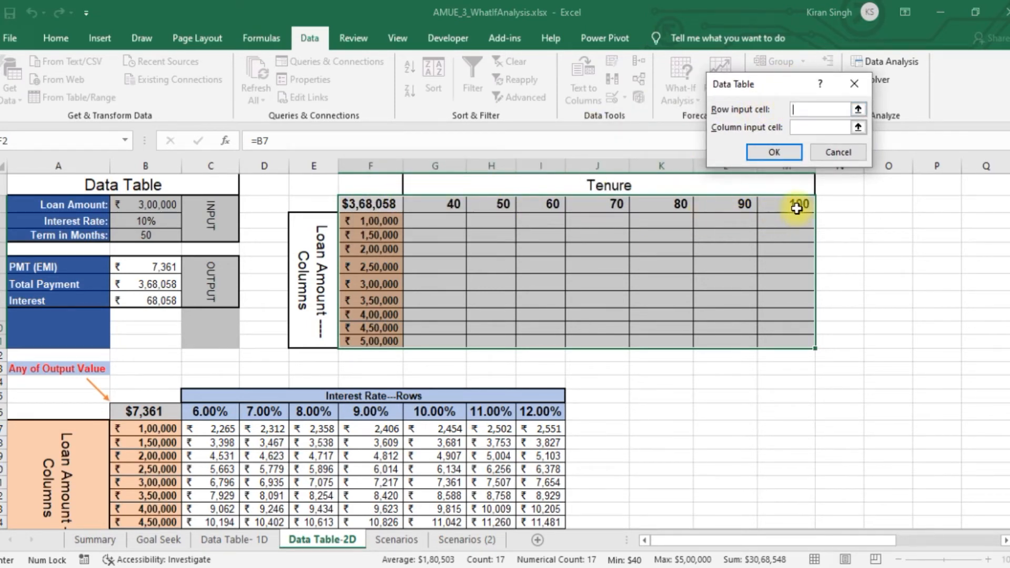
pyautogui.click(147, 237)
pyautogui.click(808, 127)
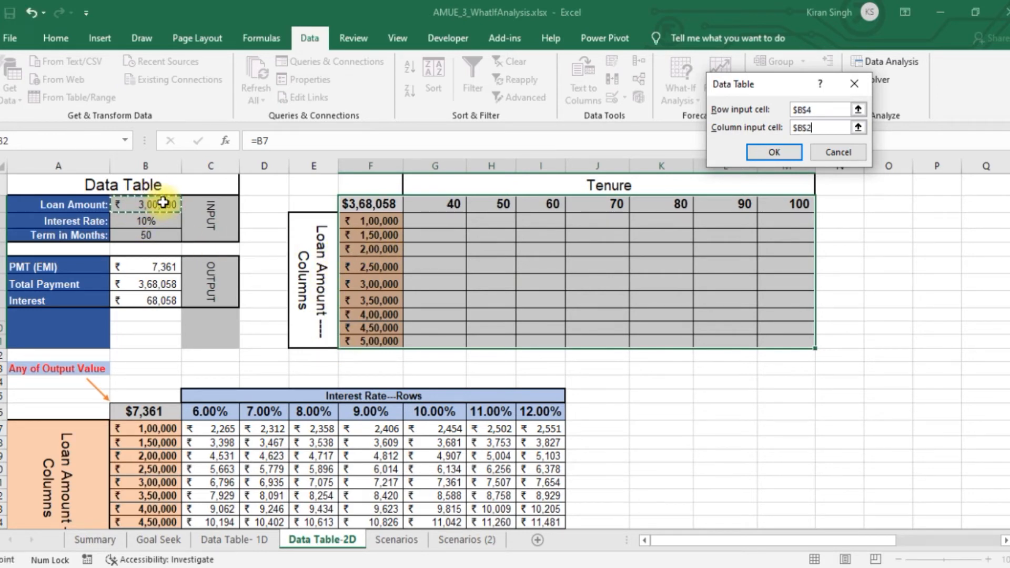
pyautogui.click(774, 152)
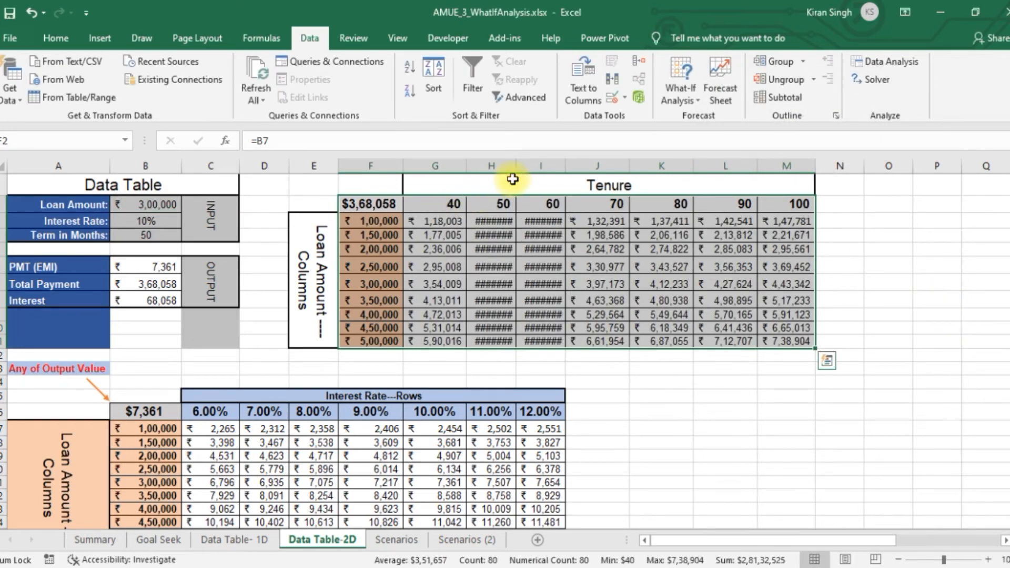
pyautogui.moveTo(515, 172); pyautogui.dragTo(586, 166)
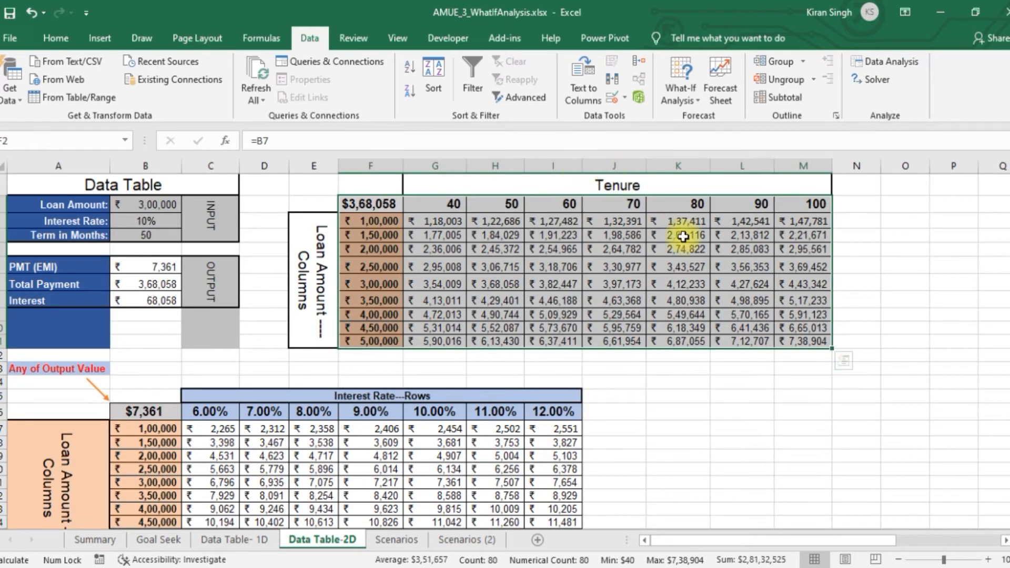
# Examine the total payment for the 1,00,000 loan at 40 months' tenure and the 5,00,000 loan row in the new data table
pyautogui.click(460, 204)
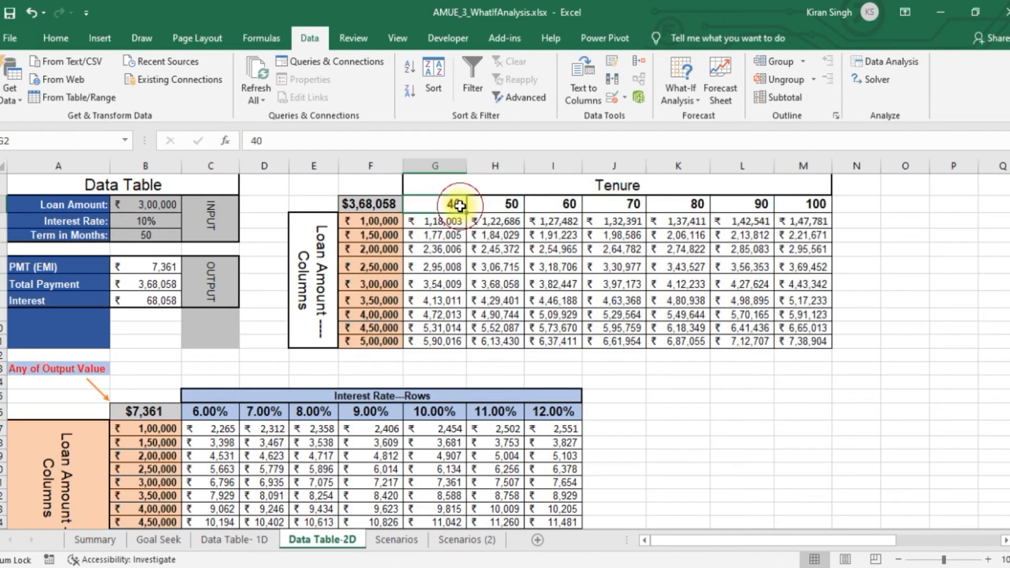
pyautogui.click(378, 222)
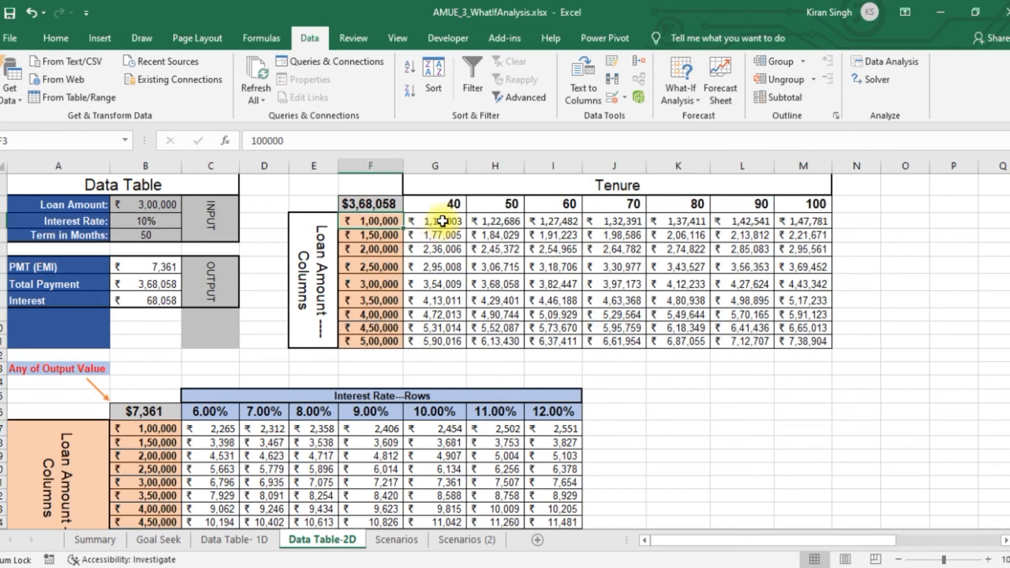
pyautogui.click(444, 220)
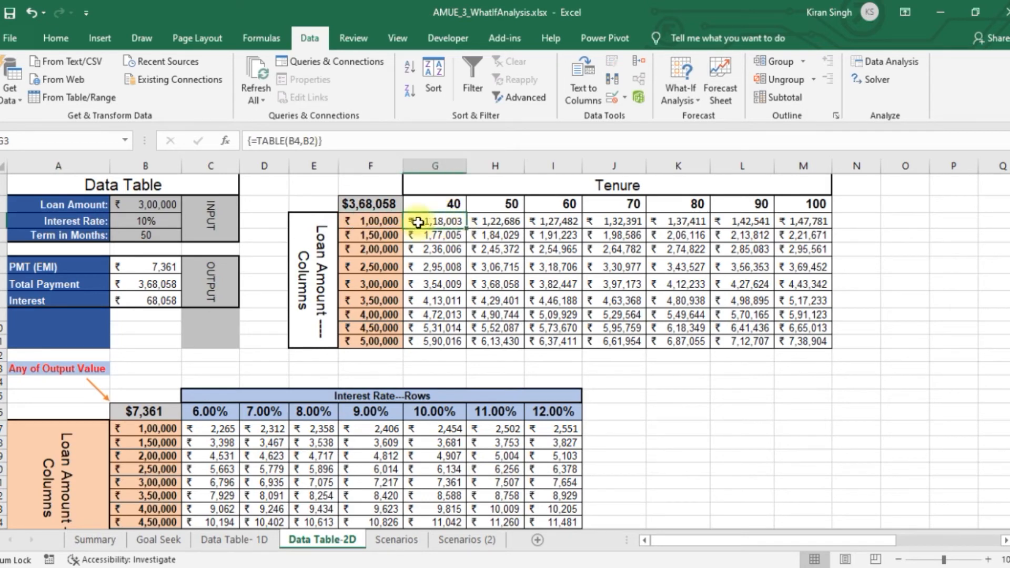
pyautogui.click(379, 223)
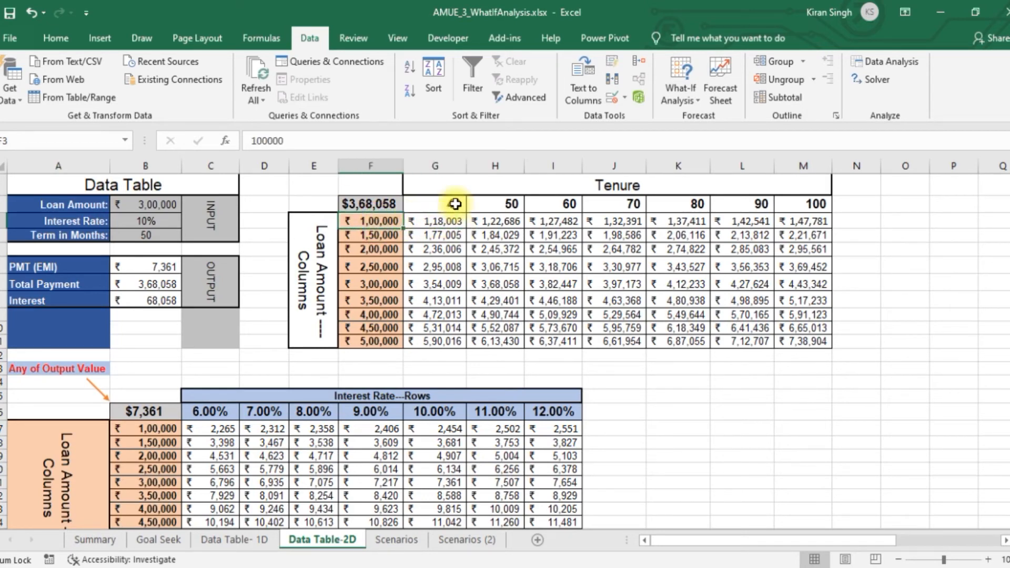
pyautogui.click(455, 205)
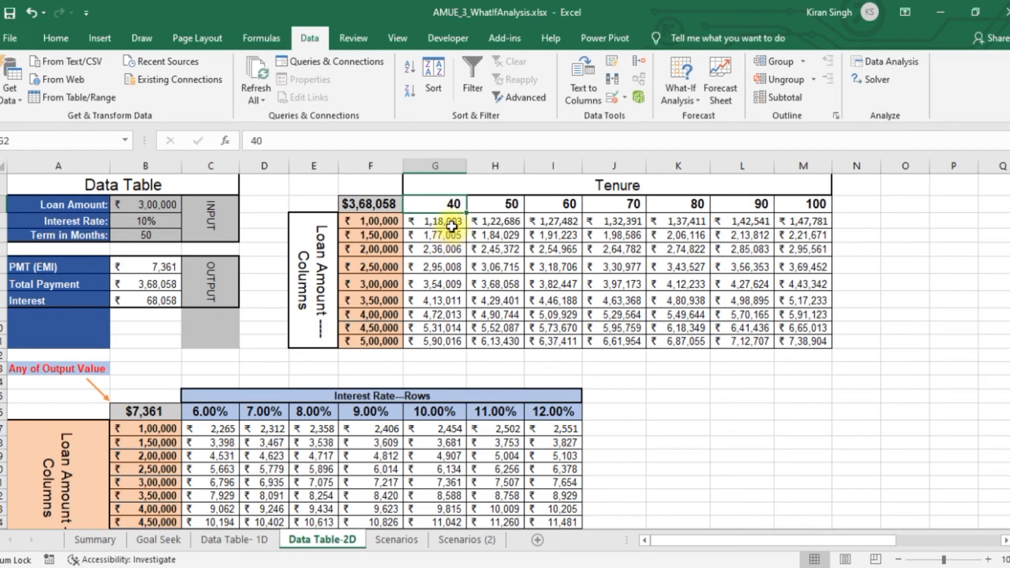
pyautogui.click(451, 224)
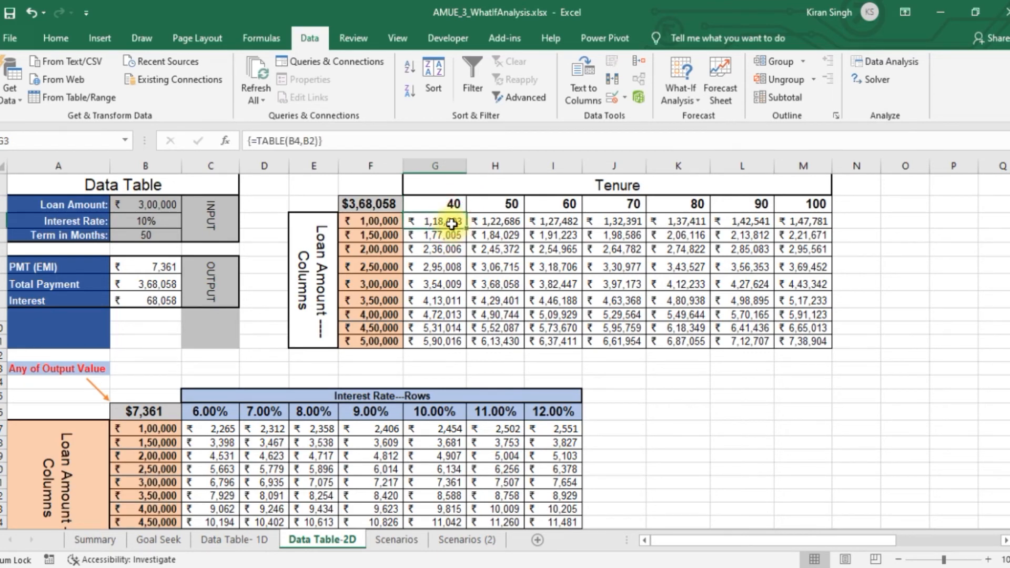
pyautogui.click(369, 341)
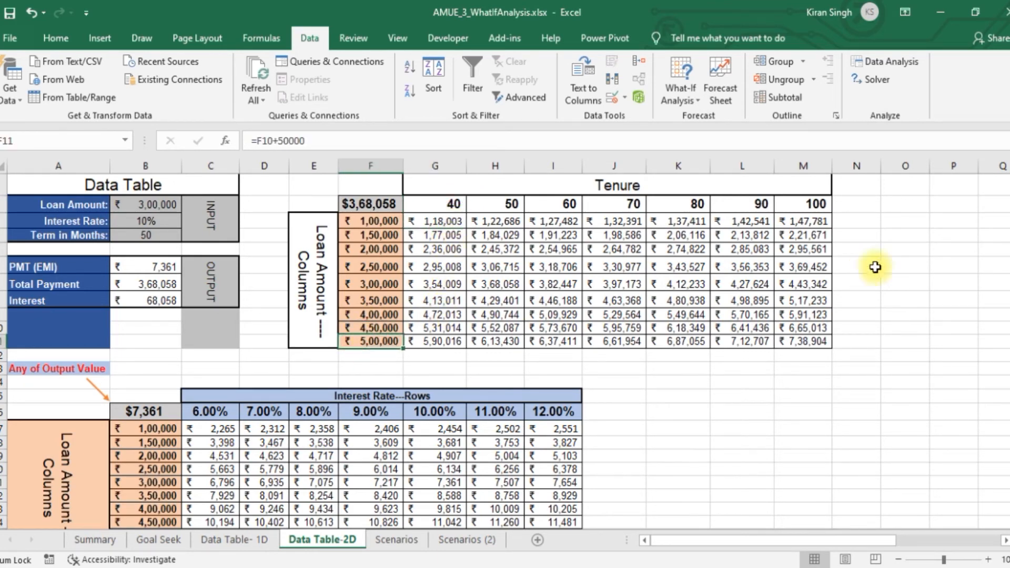
# Examine the total payment for the 5,00,000 loan at 100 months and at 40 months' tenure
pyautogui.click(819, 204)
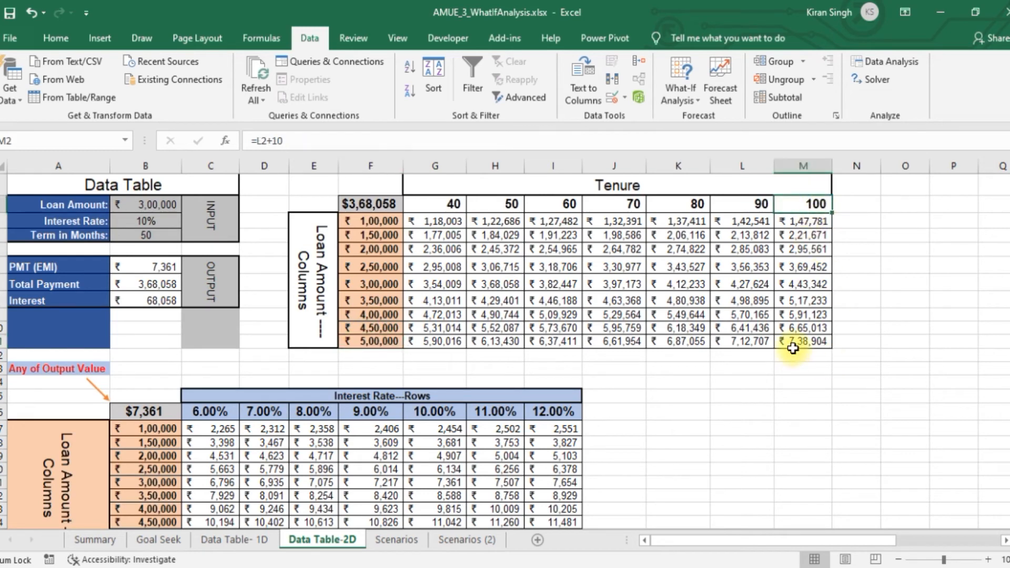
pyautogui.click(813, 341)
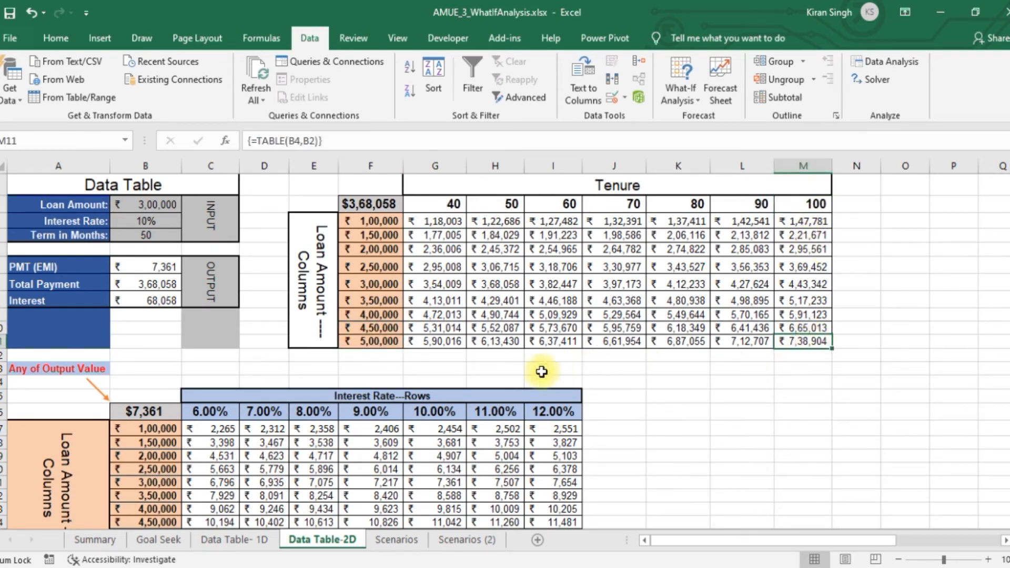
pyautogui.click(371, 337)
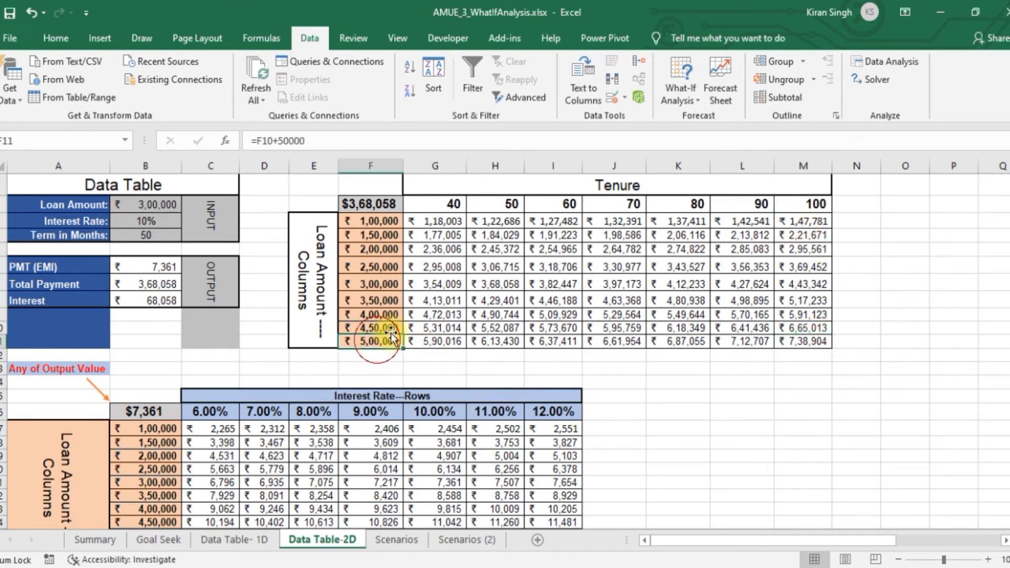
pyautogui.click(437, 205)
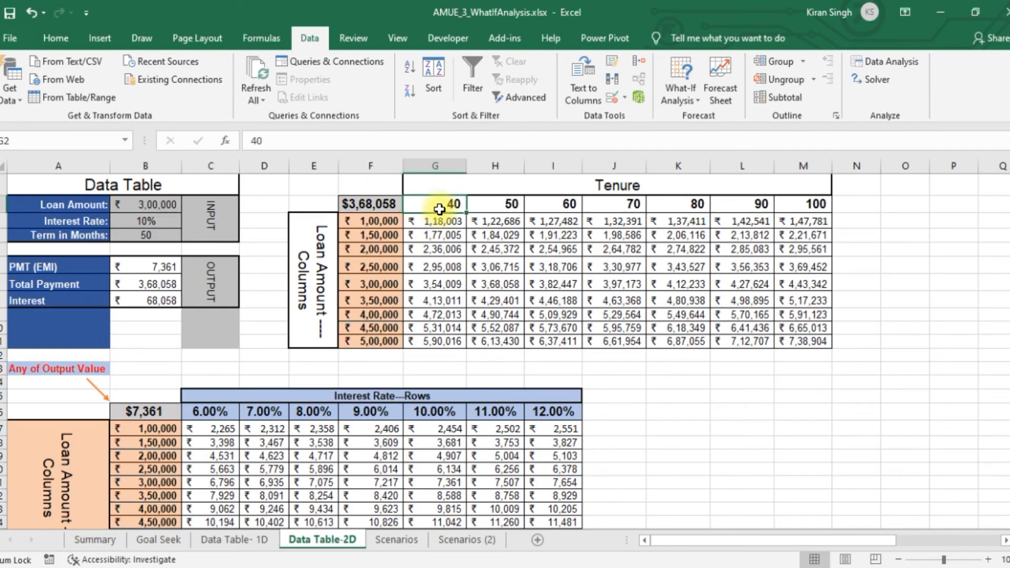
pyautogui.click(439, 342)
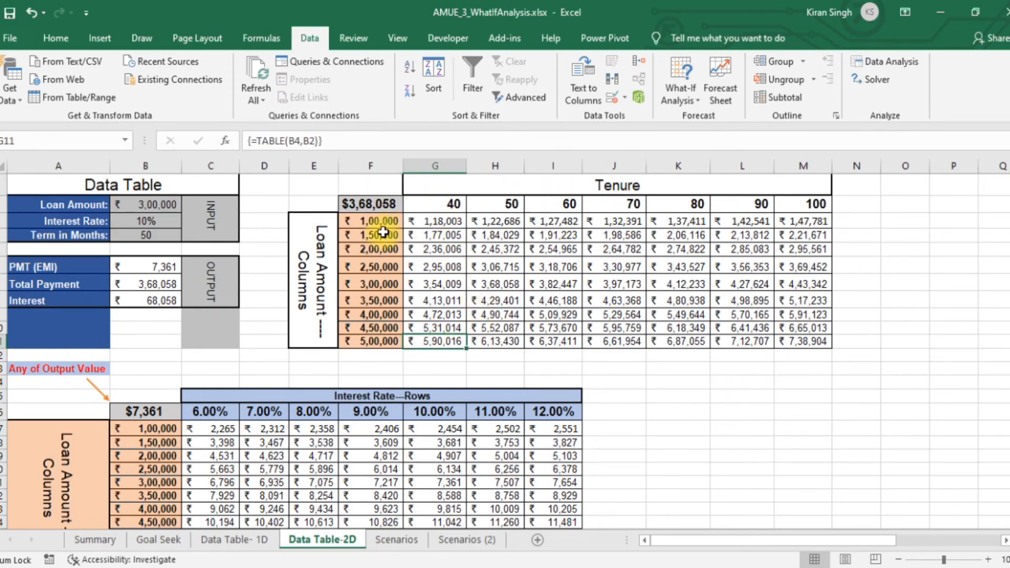
# Link the tenure grid's corner cell F2 to the PMT (EMI) output with =B6
pyautogui.click(377, 205)
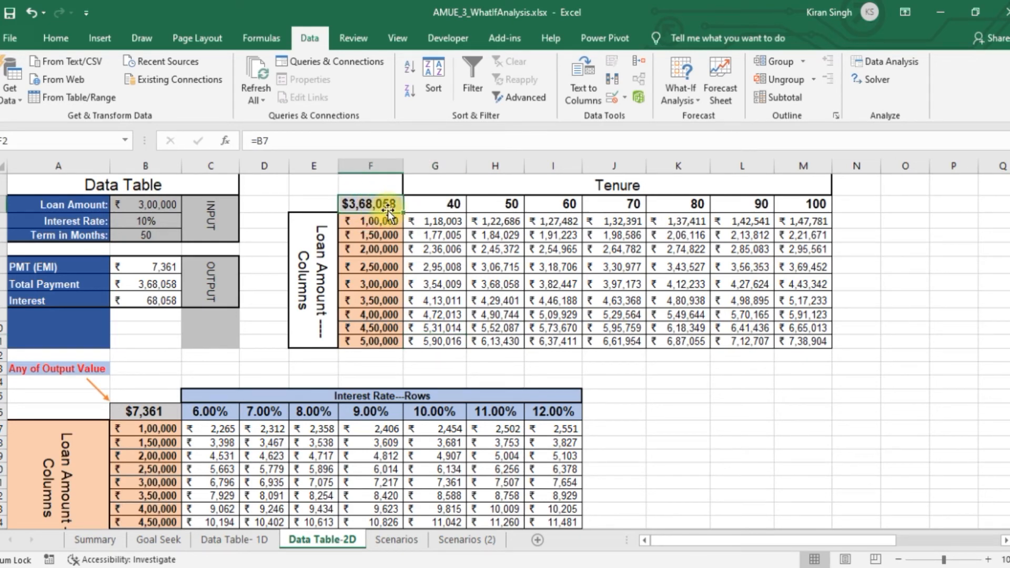
pyautogui.write('=')
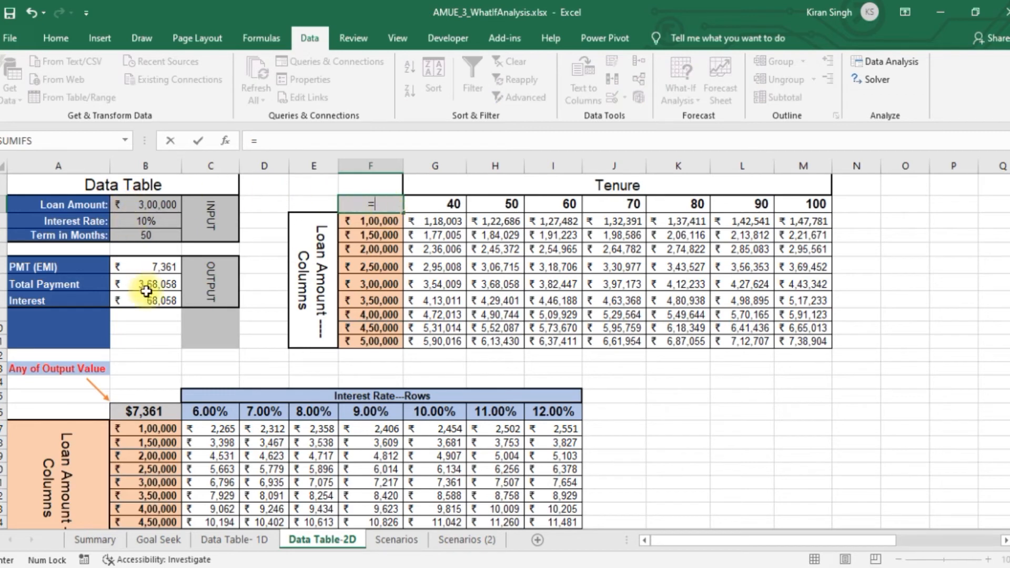
pyautogui.click(148, 268)
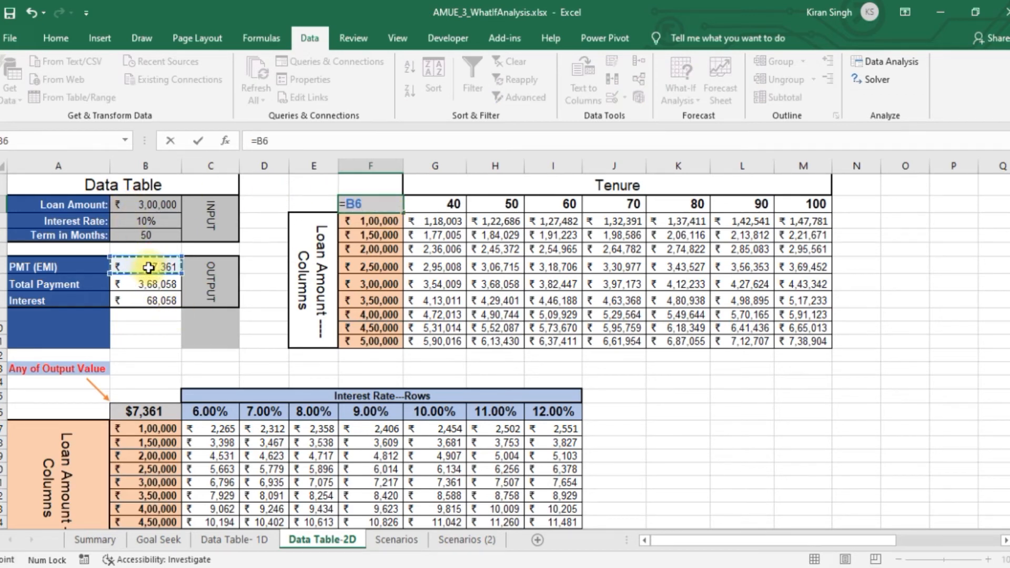
pyautogui.press('Return')
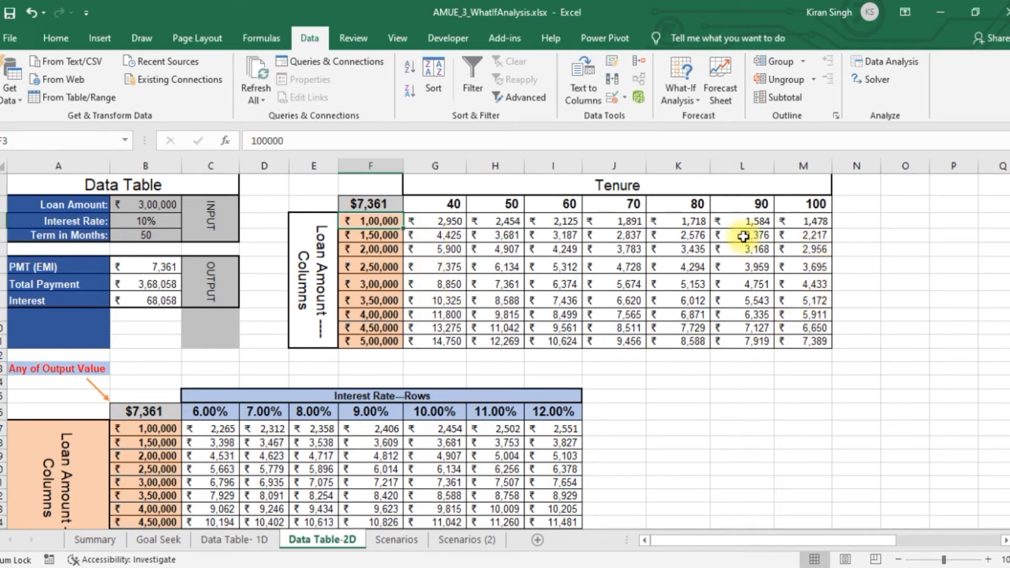
# Examine the recalculated PMT values by tenure and loan amount, including the 1,00,000 loan at 40 to 70 months
pyautogui.click(455, 221)
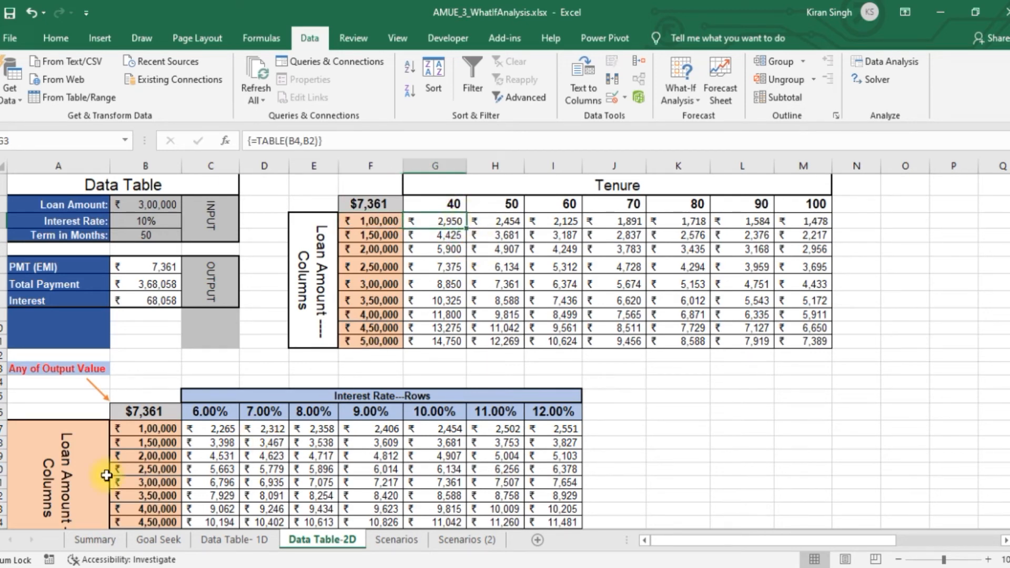
pyautogui.click(61, 480)
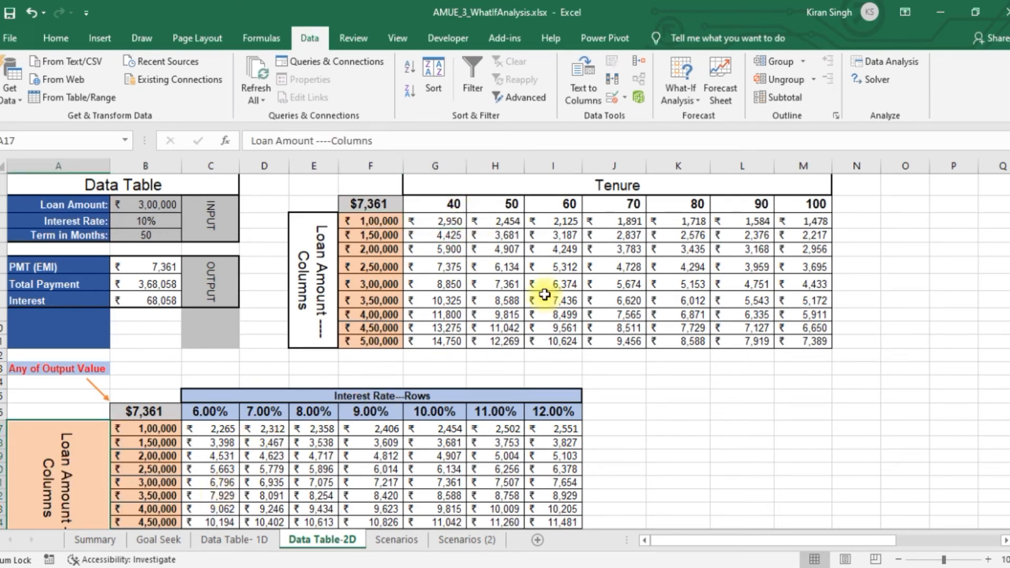
pyautogui.click(326, 263)
pyautogui.click(623, 184)
pyautogui.click(449, 203)
pyautogui.click(568, 204)
pyautogui.click(634, 204)
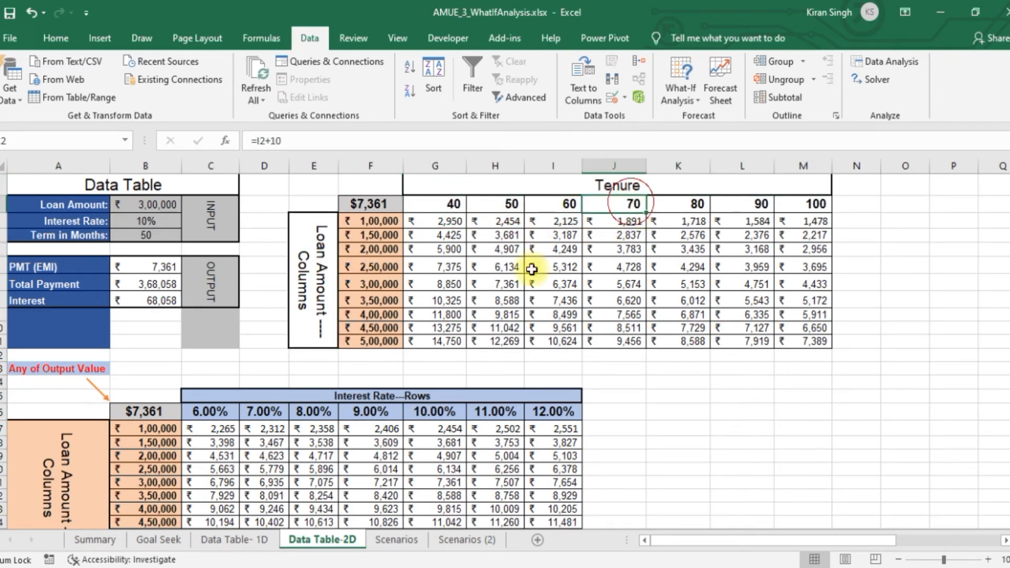
pyautogui.click(368, 221)
pyautogui.click(483, 221)
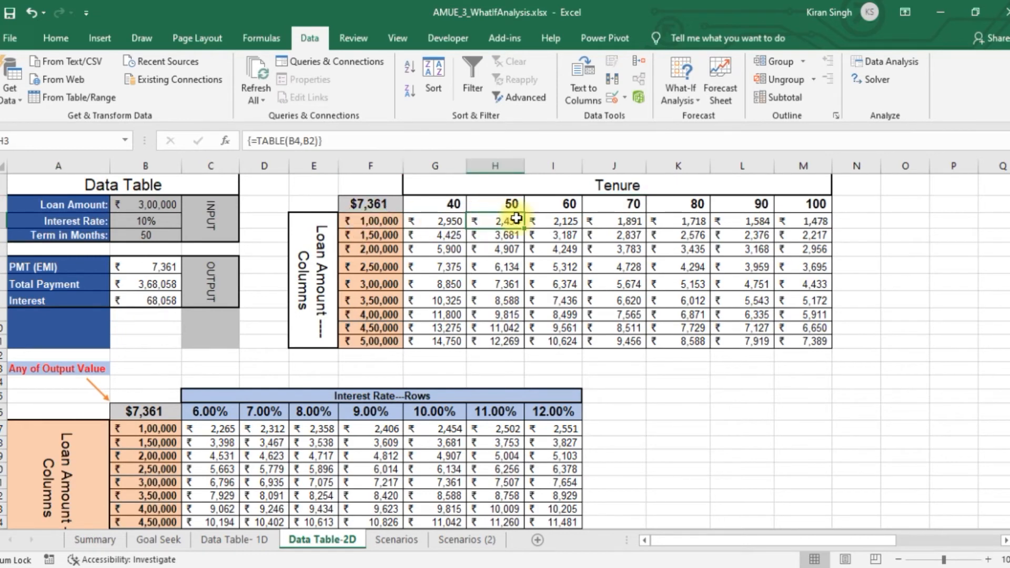
pyautogui.click(568, 221)
pyautogui.click(607, 221)
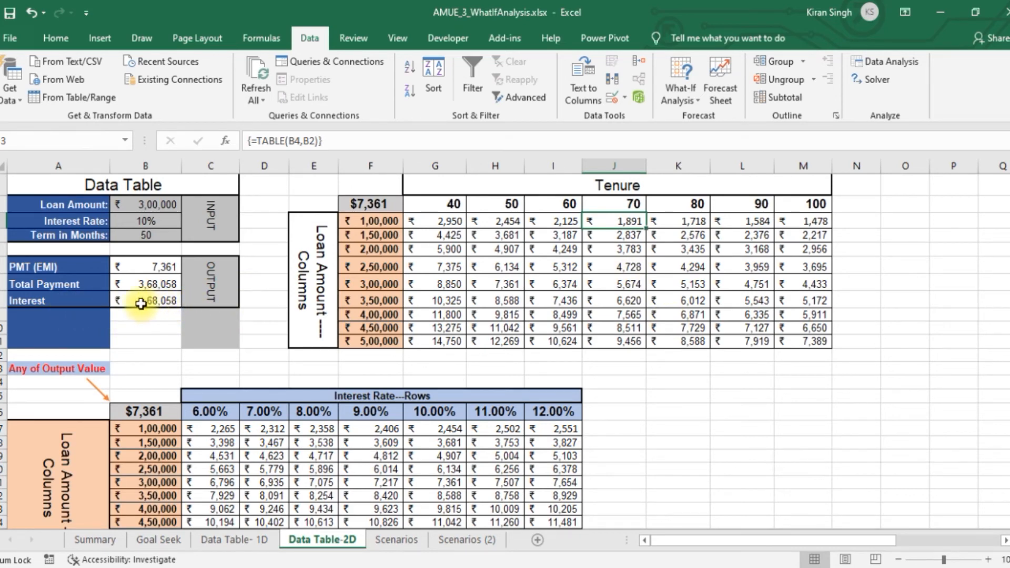
# Link the tenure grid's corner cell F2 to the Interest output with =B8
pyautogui.click(367, 203)
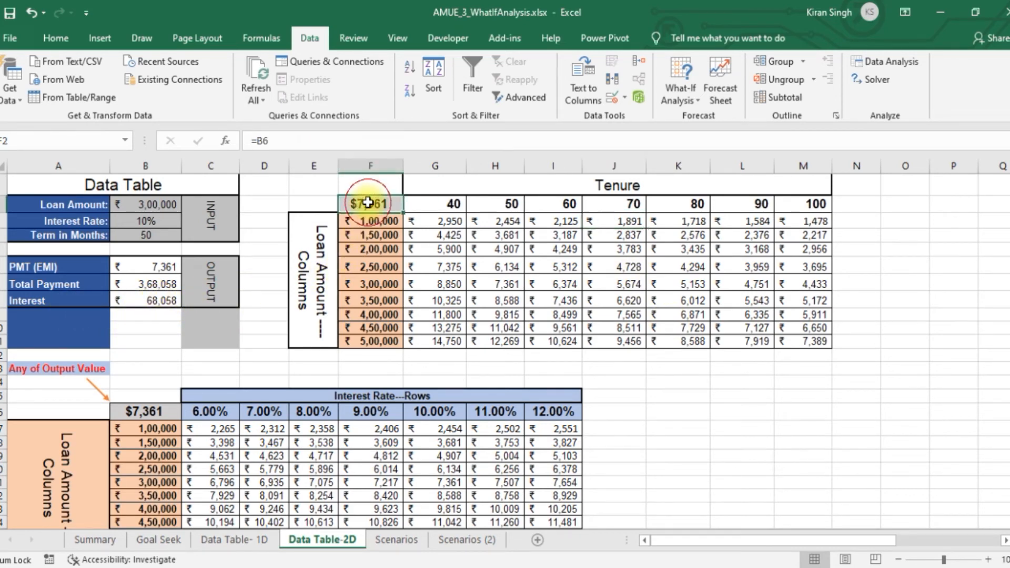
pyautogui.write('=')
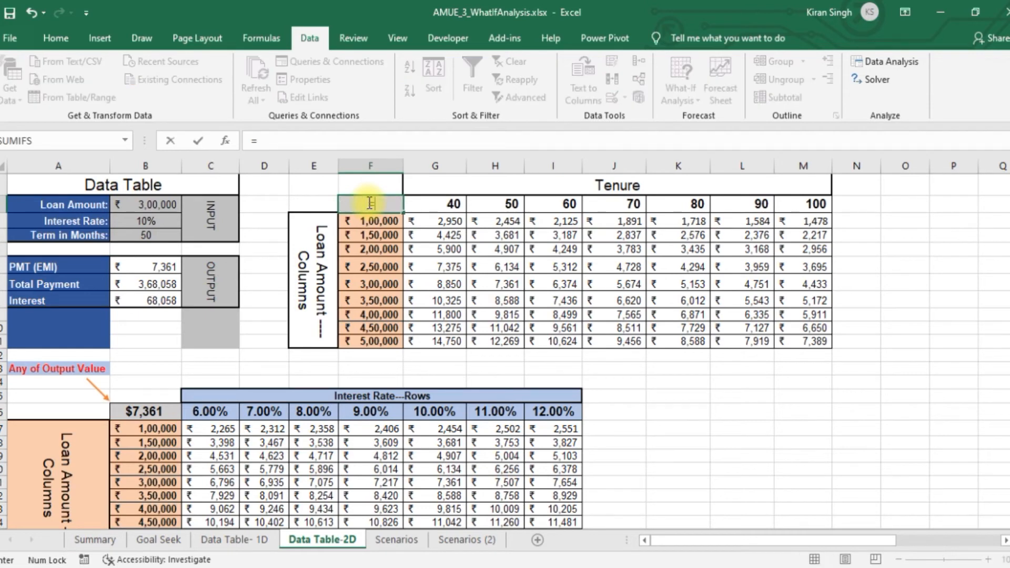
pyautogui.click(143, 300)
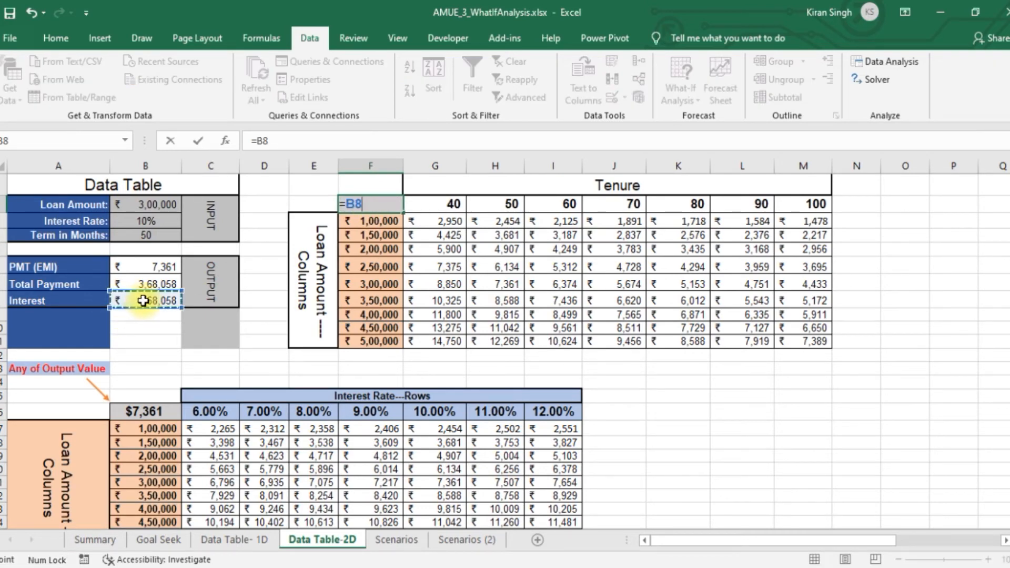
pyautogui.press('Return')
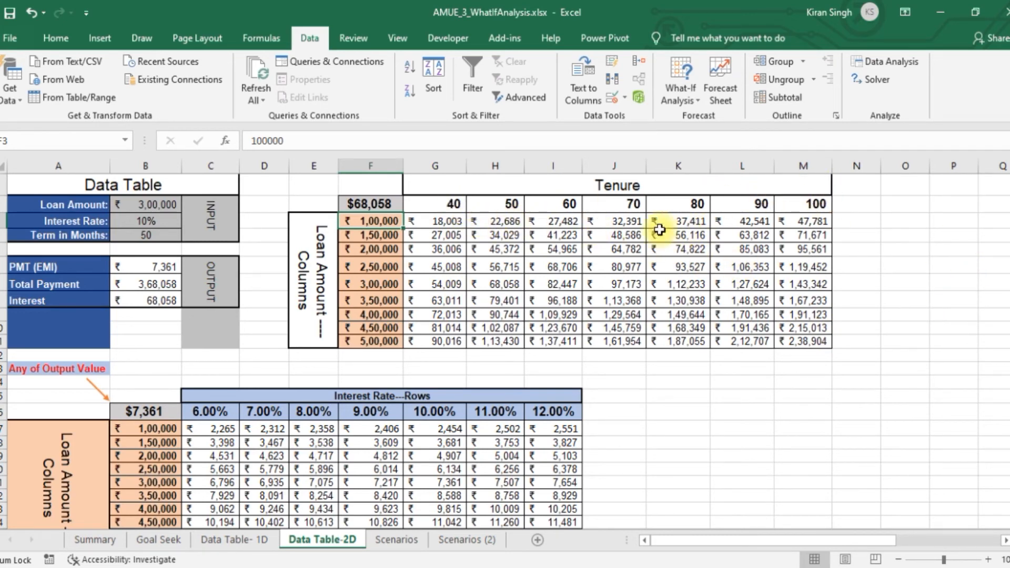
# Set the first tenure in G2 to 30 and the last tenure in M2 to 100
pyautogui.click(453, 200)
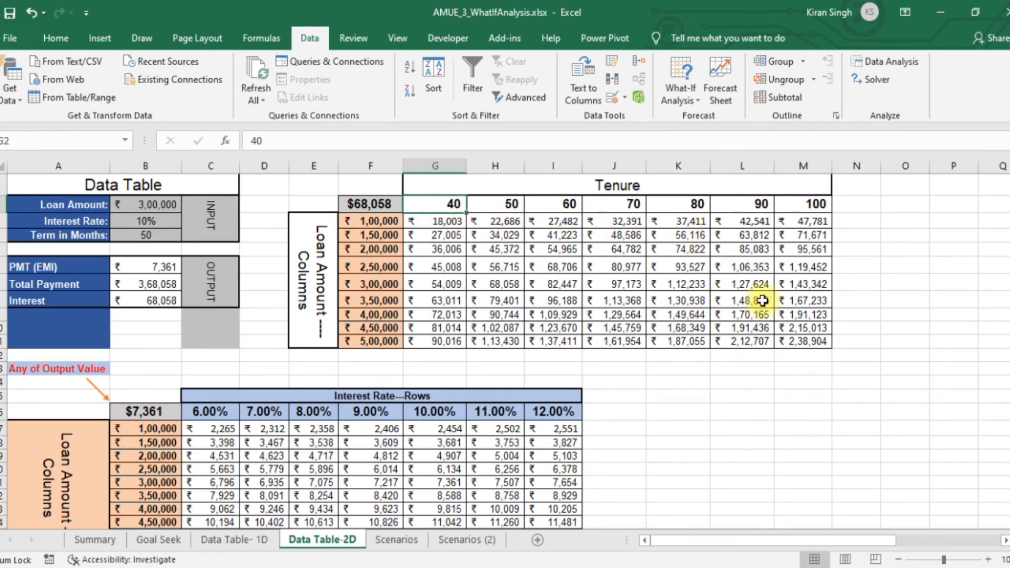
pyautogui.press('BackSpace')
pyautogui.press('BackSpace')
pyautogui.write('30')
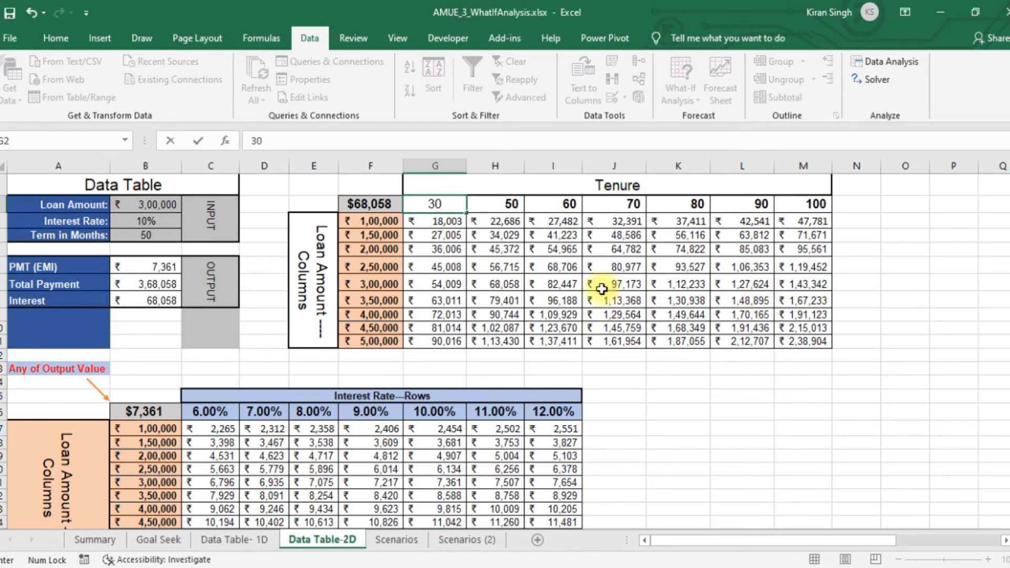
pyautogui.click(282, 201)
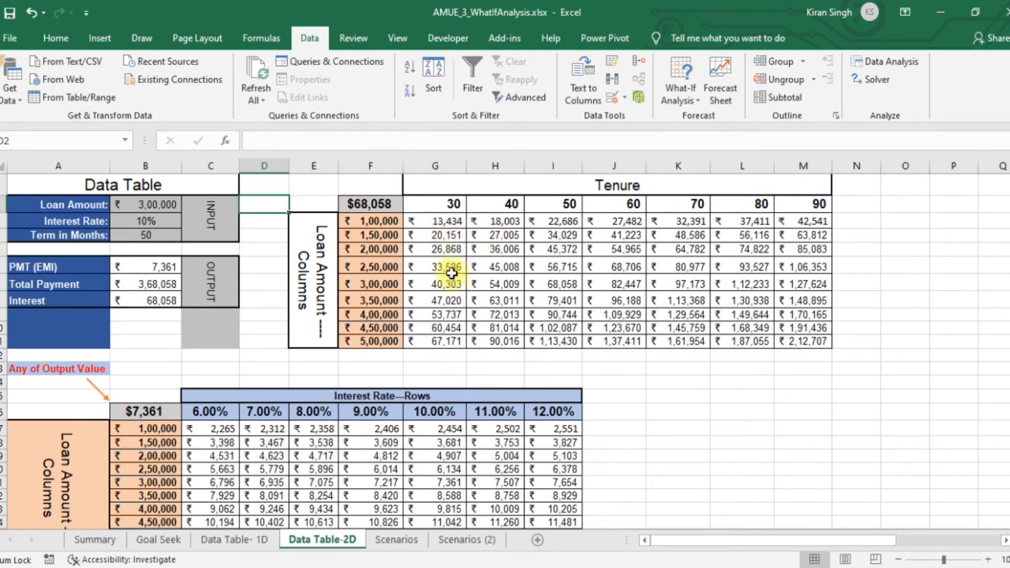
pyautogui.click(804, 201)
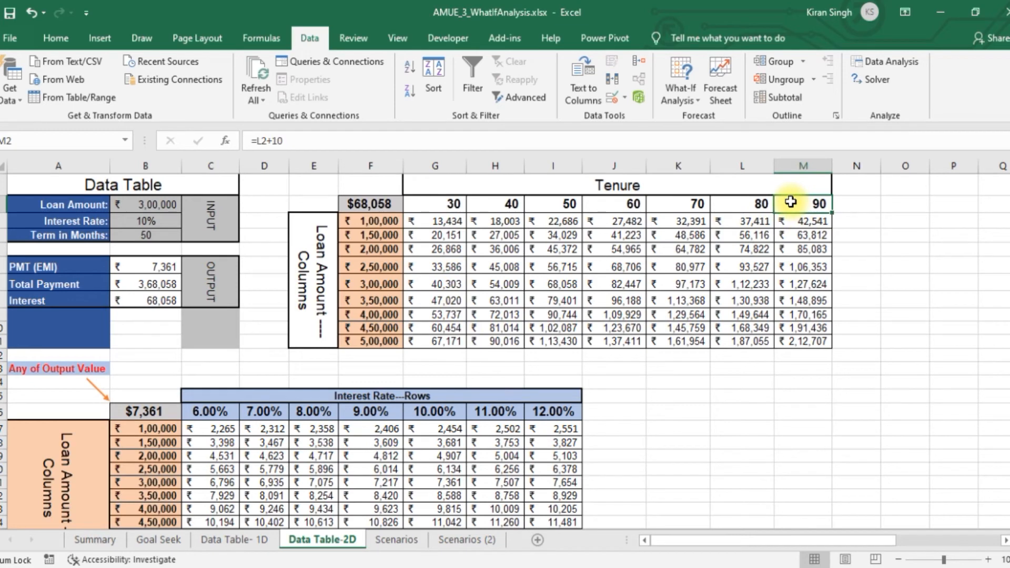
pyautogui.write('100')
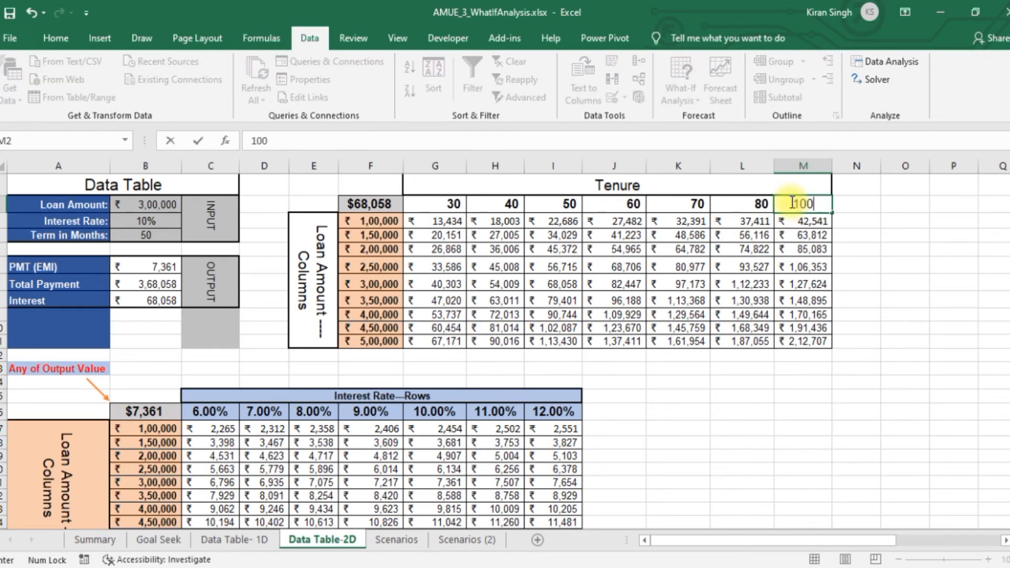
pyautogui.press('Return')
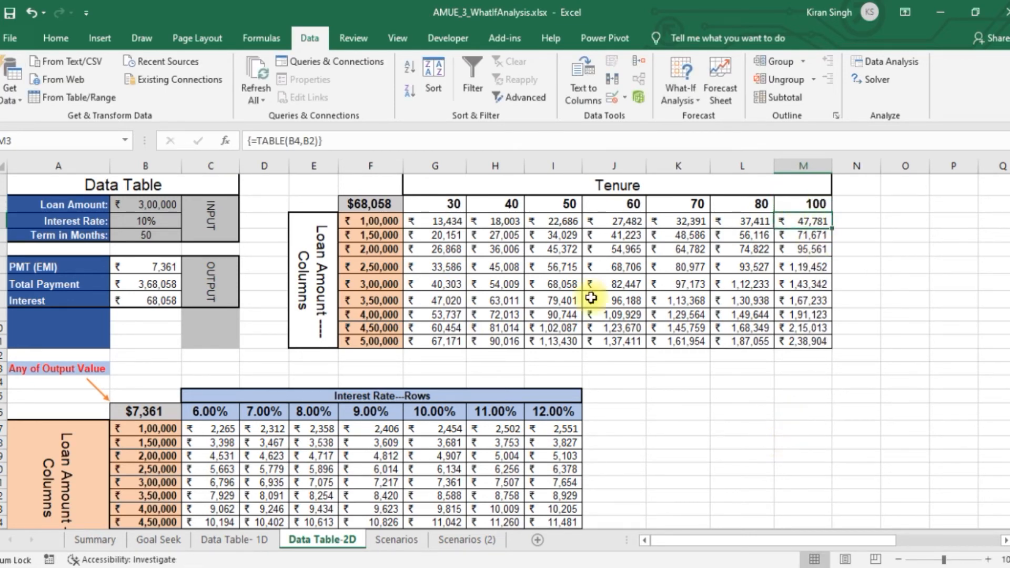
# Set the last loan amount of the tenure grid, in F11, to 600000
pyautogui.click(384, 340)
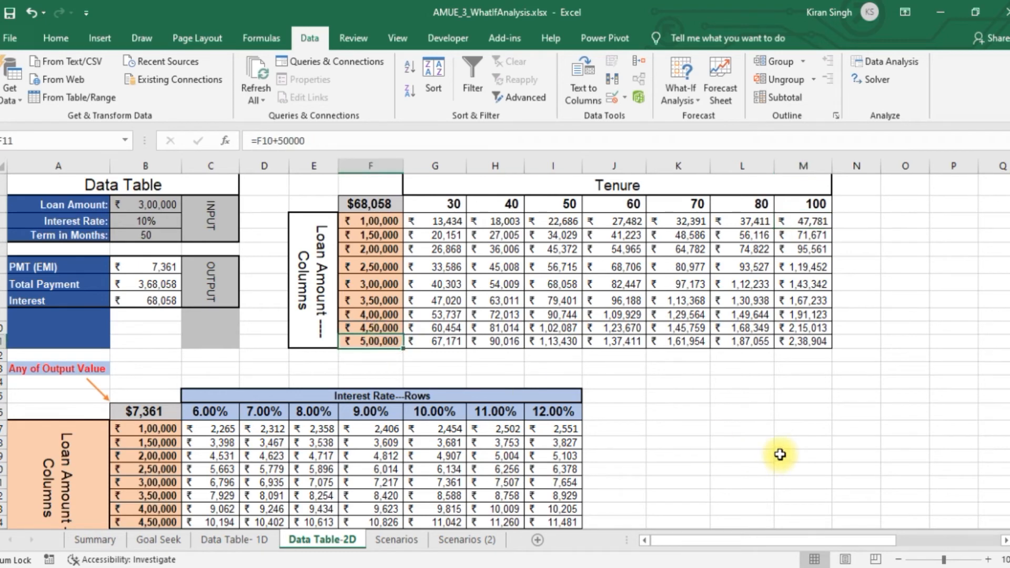
pyautogui.write('600')
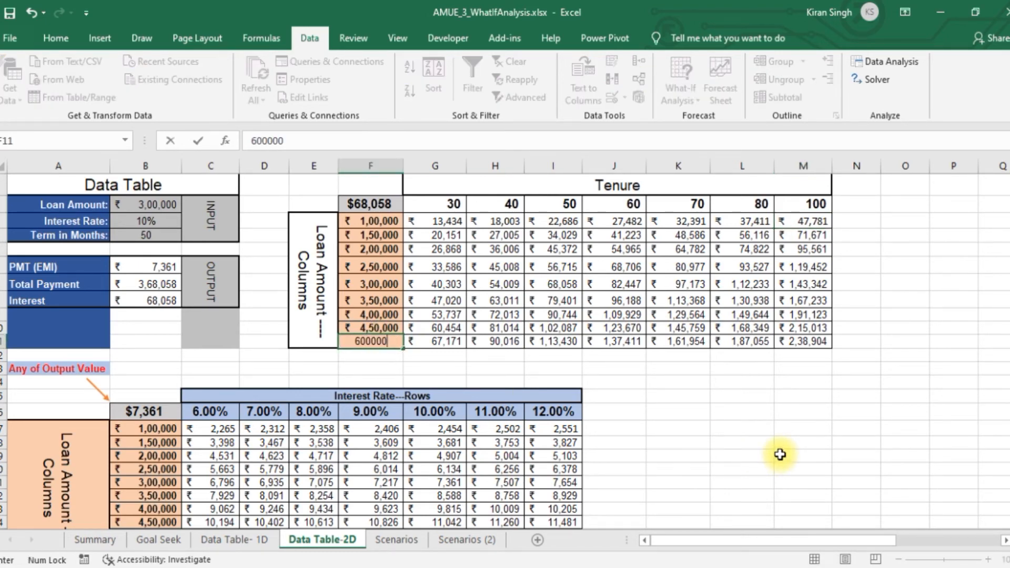
pyautogui.press('Return')
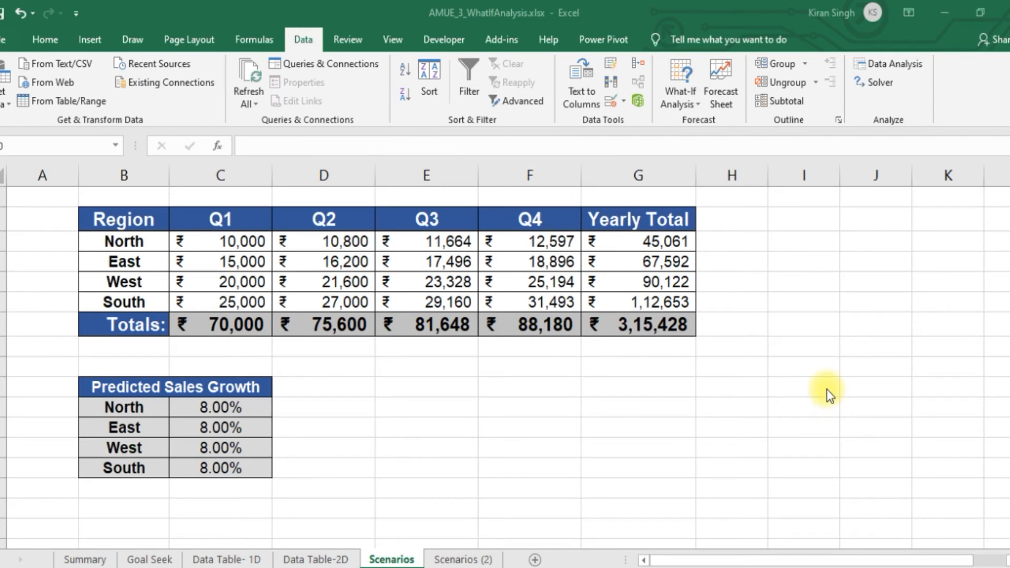
pyautogui.click(696, 105)
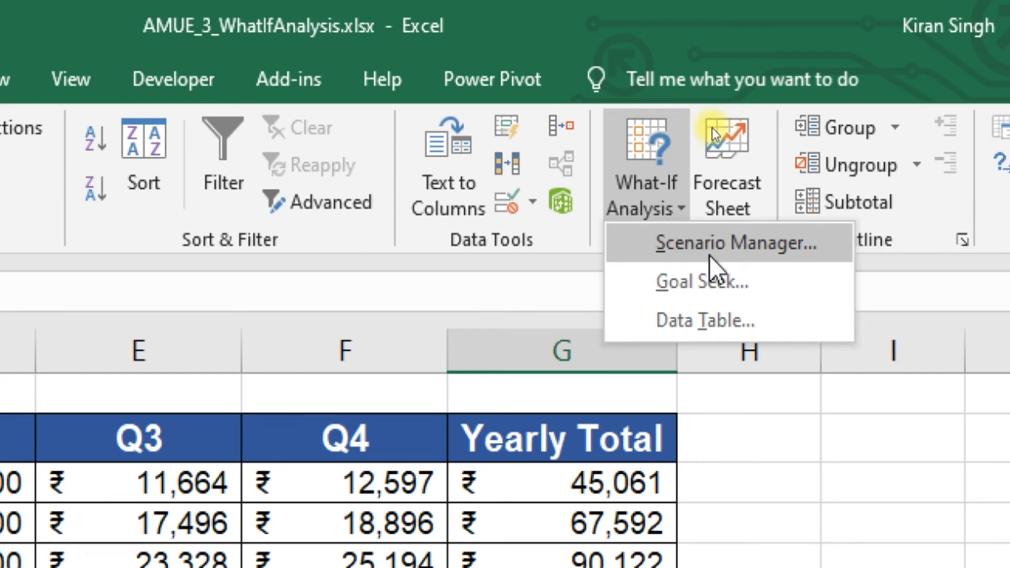
pyautogui.press('Escape')
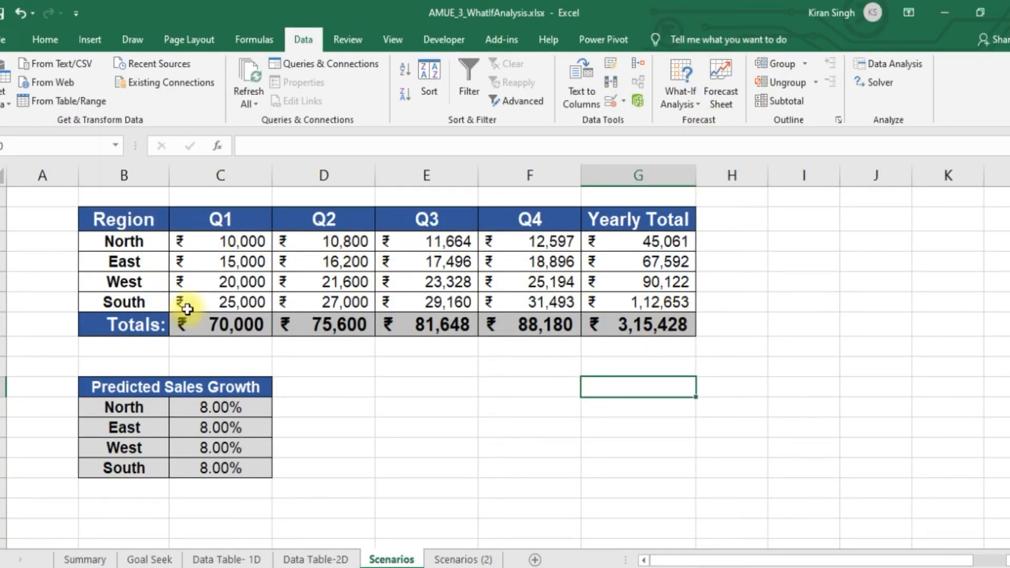
pyautogui.click(755, 346)
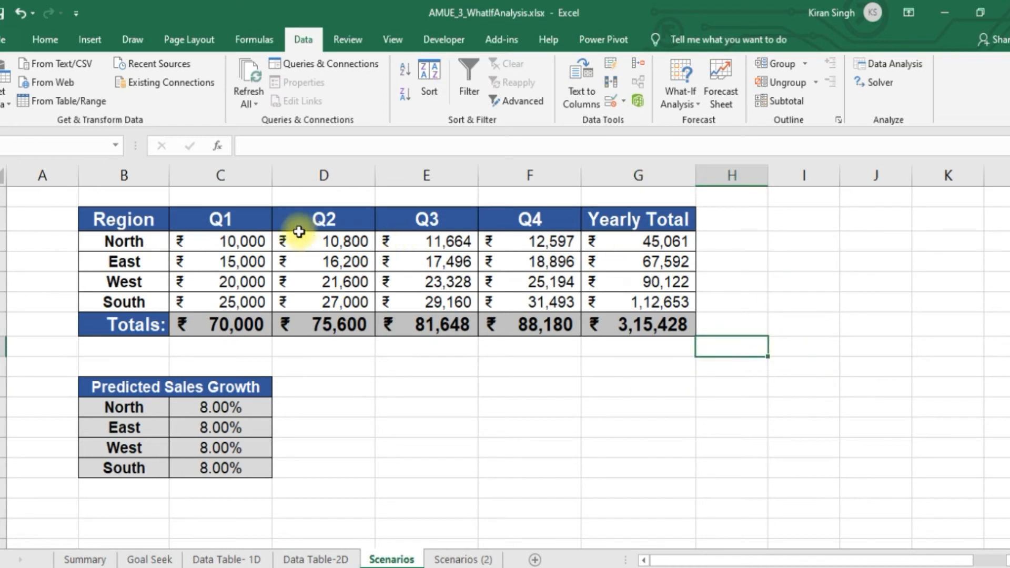
# Examine the Scenarios sheet's quarterly sales table with its regions and Q1 figures, and the Predicted Sales Growth table
pyautogui.click(125, 220)
pyautogui.moveTo(125, 220); pyautogui.dragTo(681, 323)
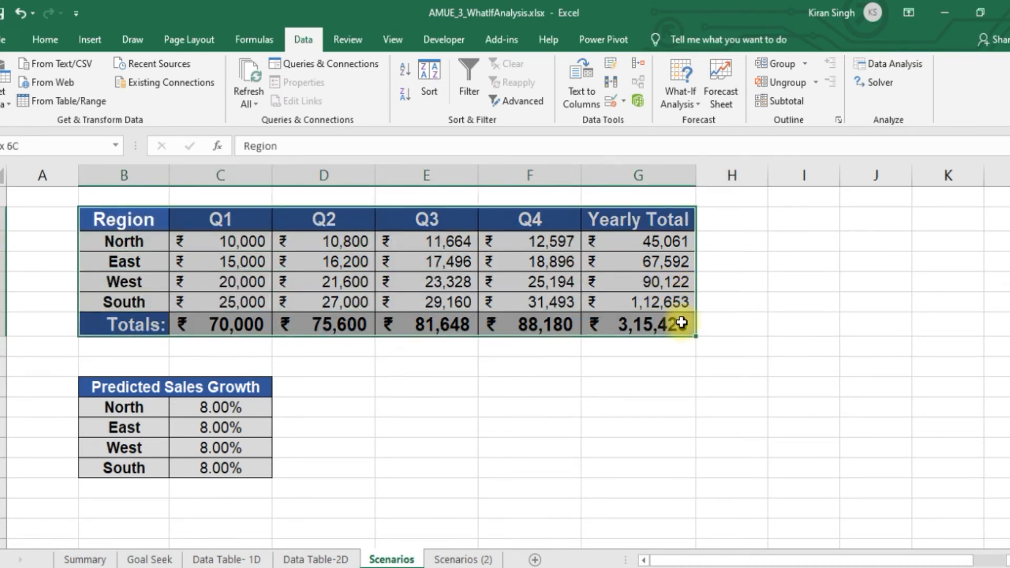
pyautogui.click(241, 216)
pyautogui.click(353, 213)
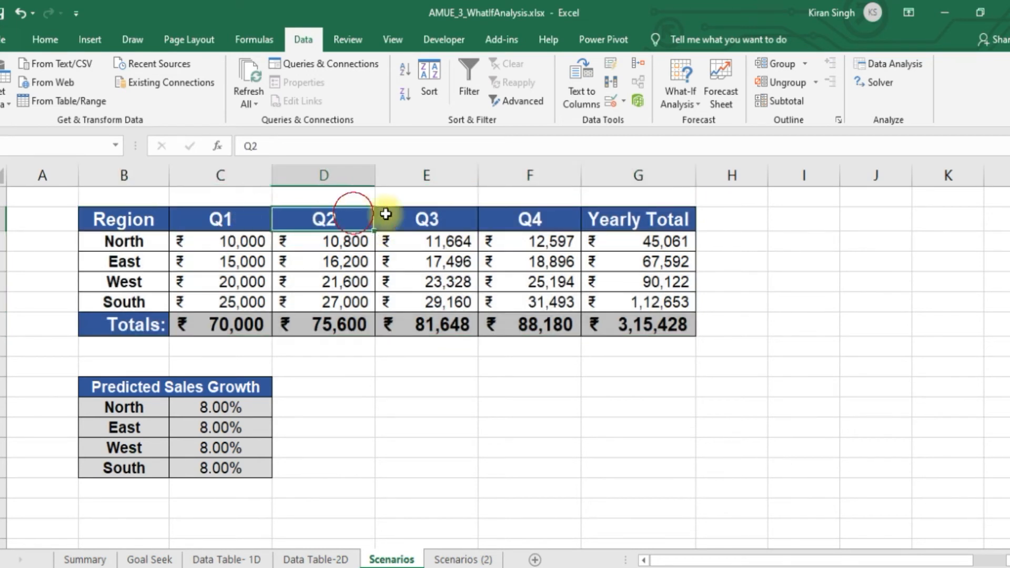
pyautogui.click(447, 215)
pyautogui.click(560, 214)
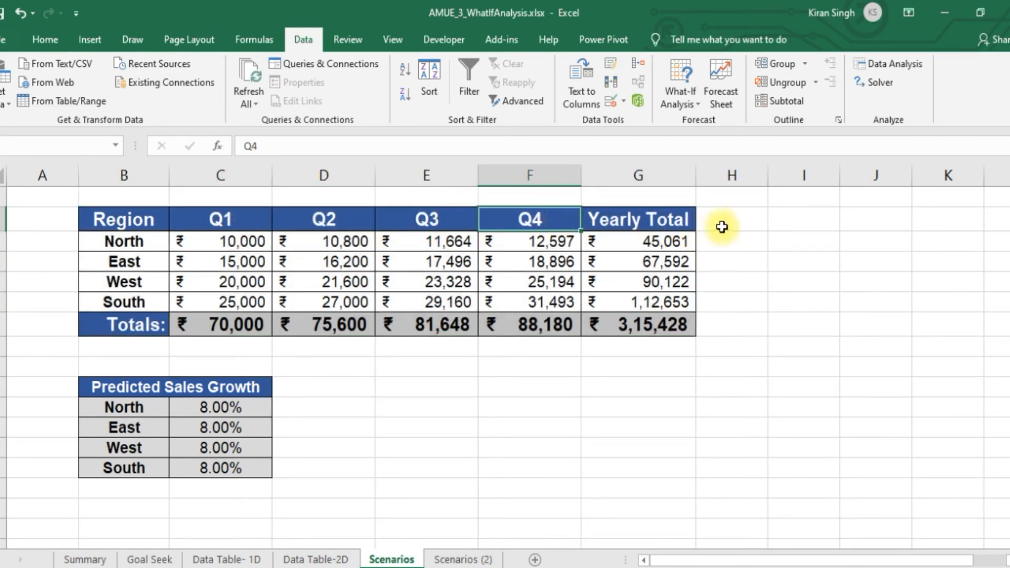
pyautogui.click(675, 218)
pyautogui.click(112, 244)
pyautogui.click(126, 267)
pyautogui.click(125, 282)
pyautogui.click(125, 302)
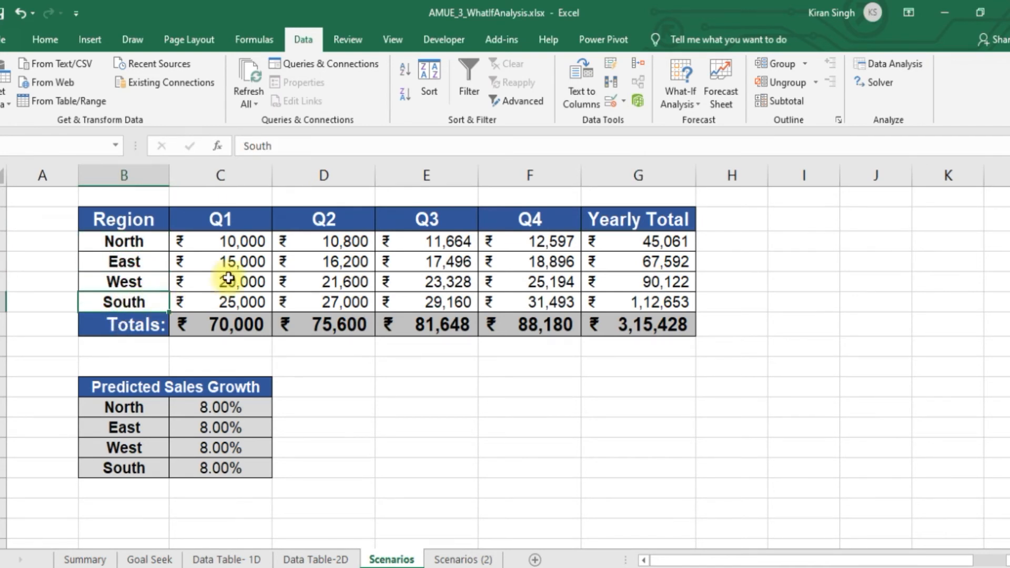
pyautogui.moveTo(220, 241); pyautogui.dragTo(245, 305)
pyautogui.moveTo(118, 382); pyautogui.dragTo(262, 469)
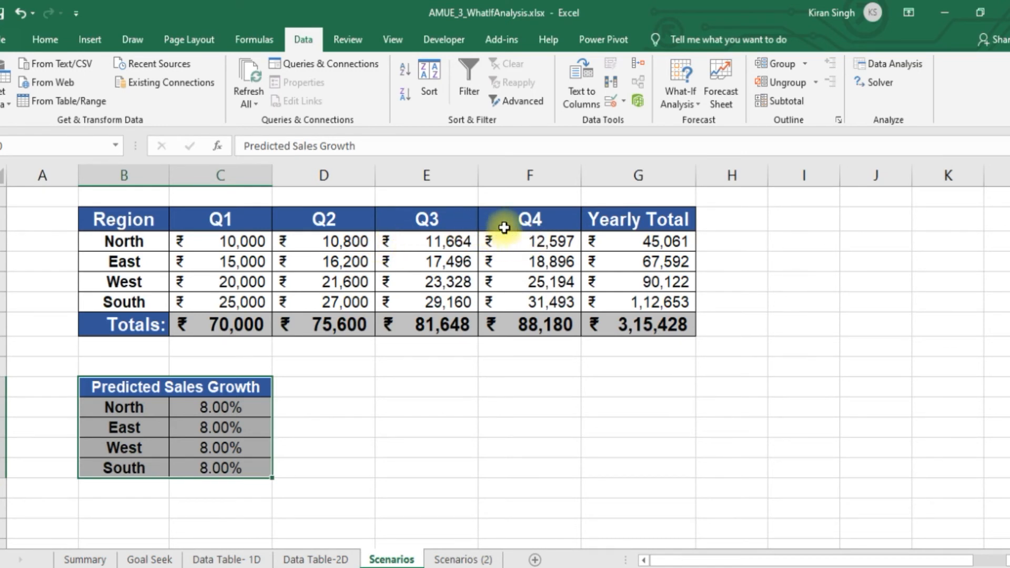
# Inspect the Yearly Total, Q1 and Q2 cells for North, and clear the Q2 to Q4 figures of all four regions
pyautogui.click(651, 240)
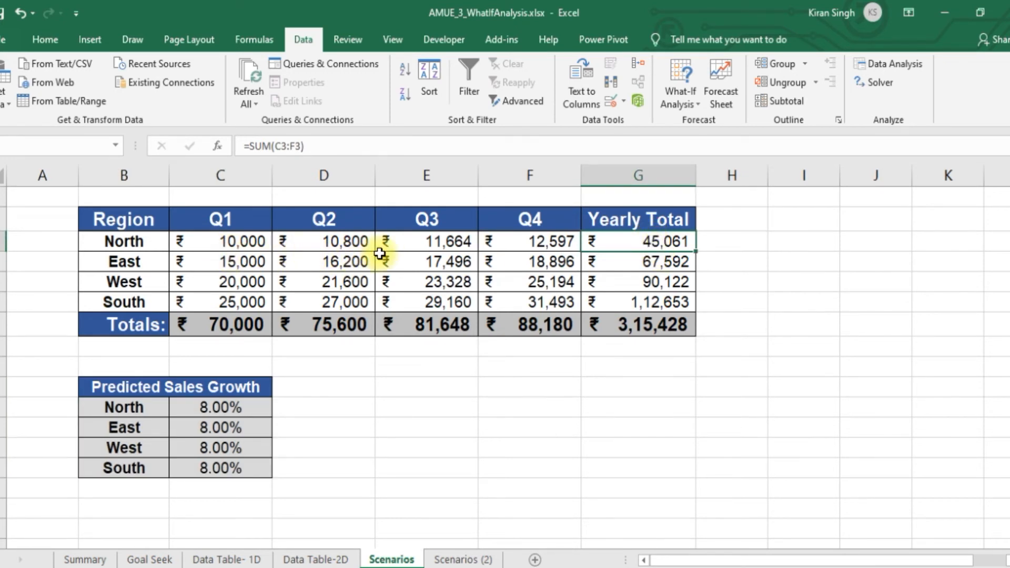
pyautogui.click(242, 238)
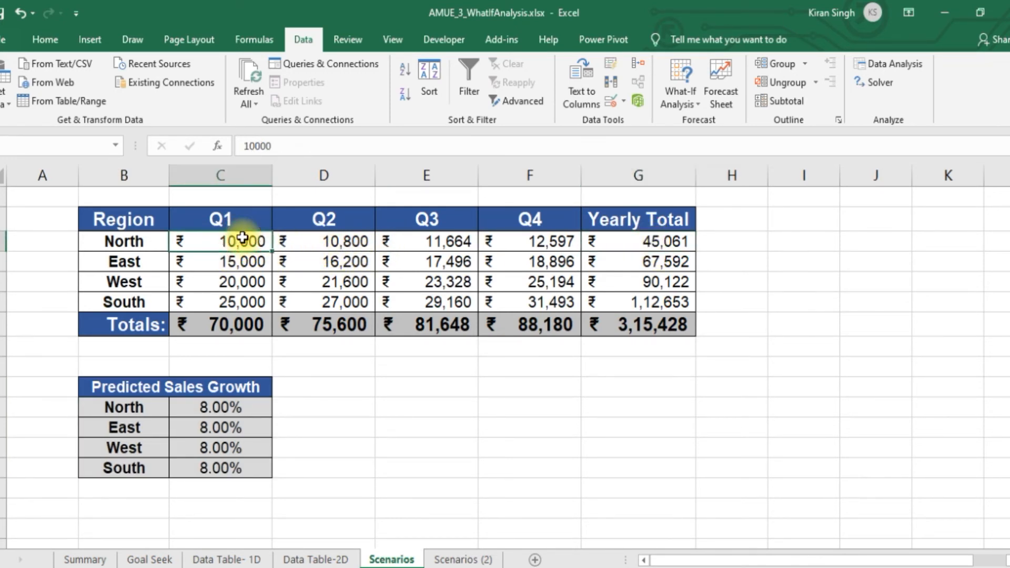
pyautogui.click(330, 242)
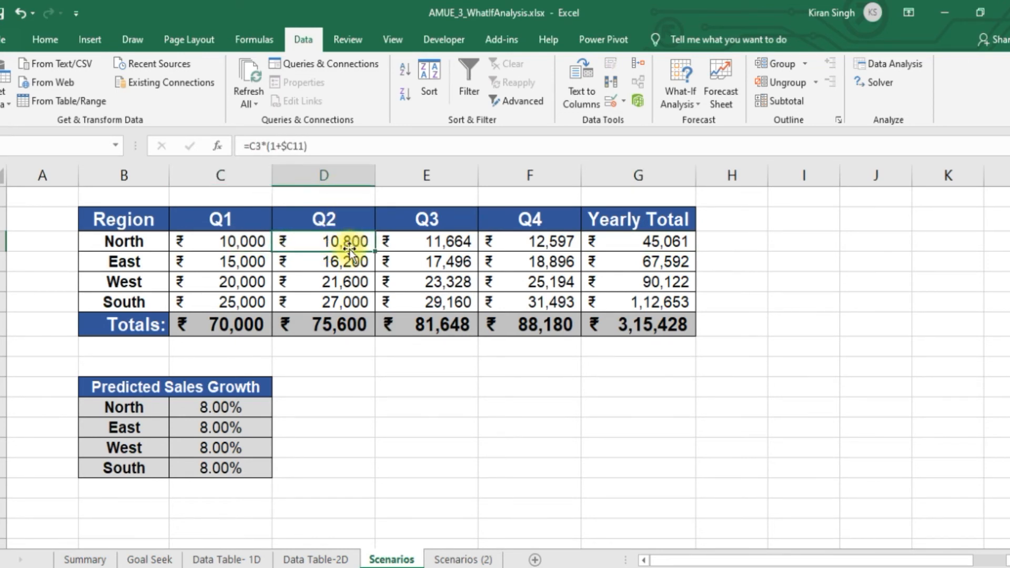
pyautogui.moveTo(334, 242); pyautogui.dragTo(543, 306)
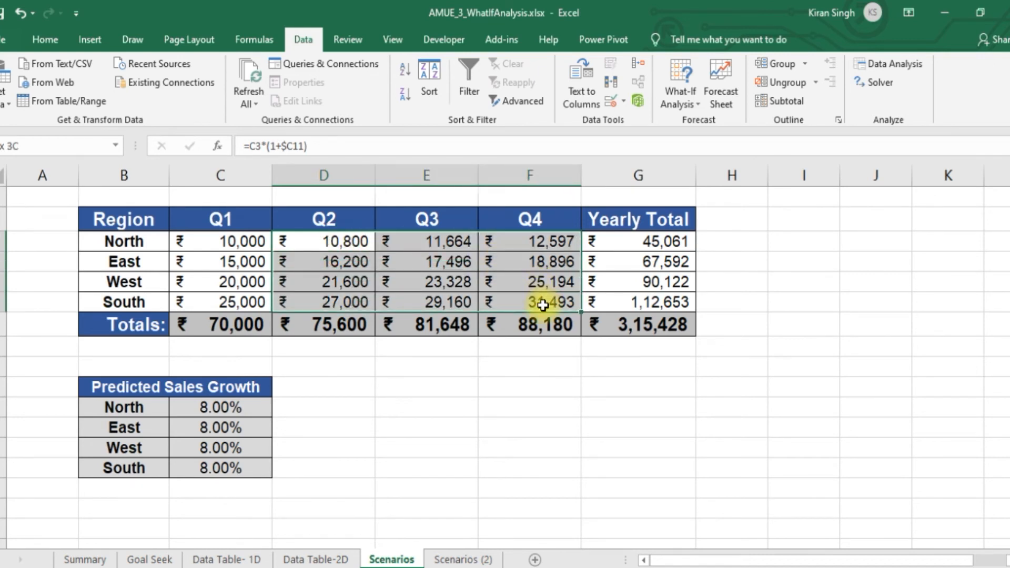
pyautogui.press('Delete')
pyautogui.moveTo(343, 237); pyautogui.dragTo(643, 300)
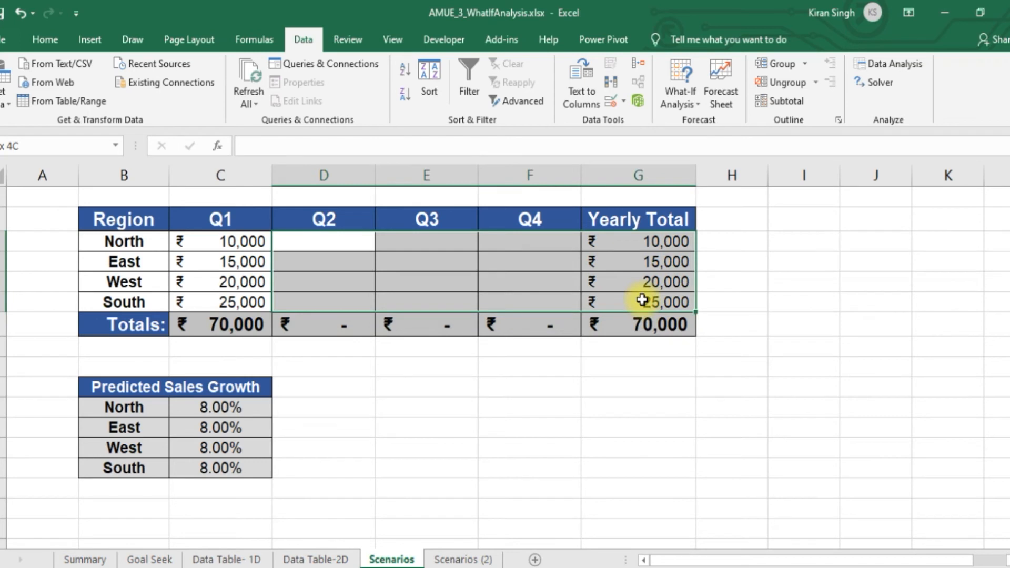
# Enter =C3(1+$C11) as North's Q2 formula in D3, with the growth rate's column reference made absolute
pyautogui.click(332, 244)
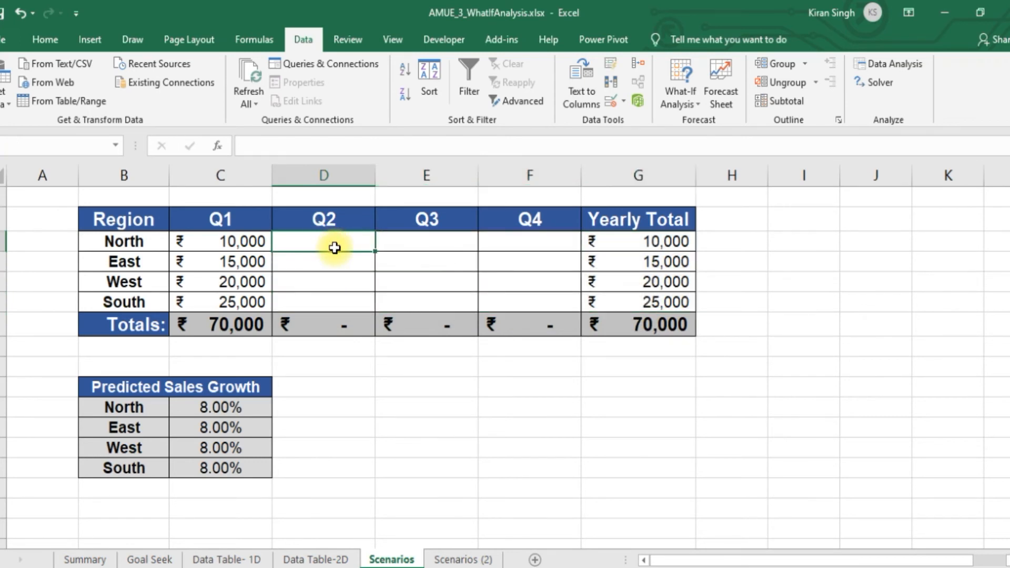
pyautogui.write('=')
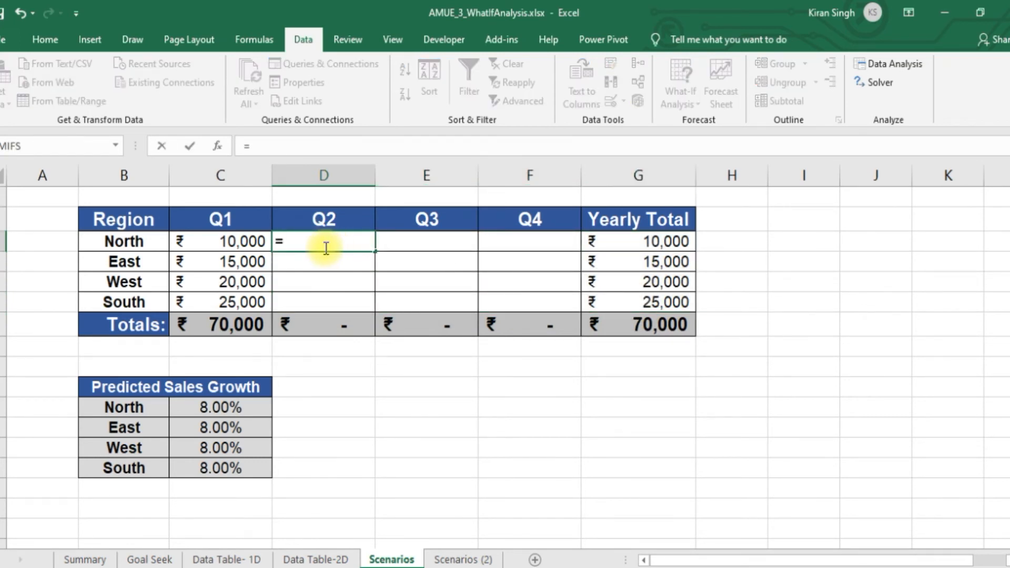
pyautogui.click(244, 241)
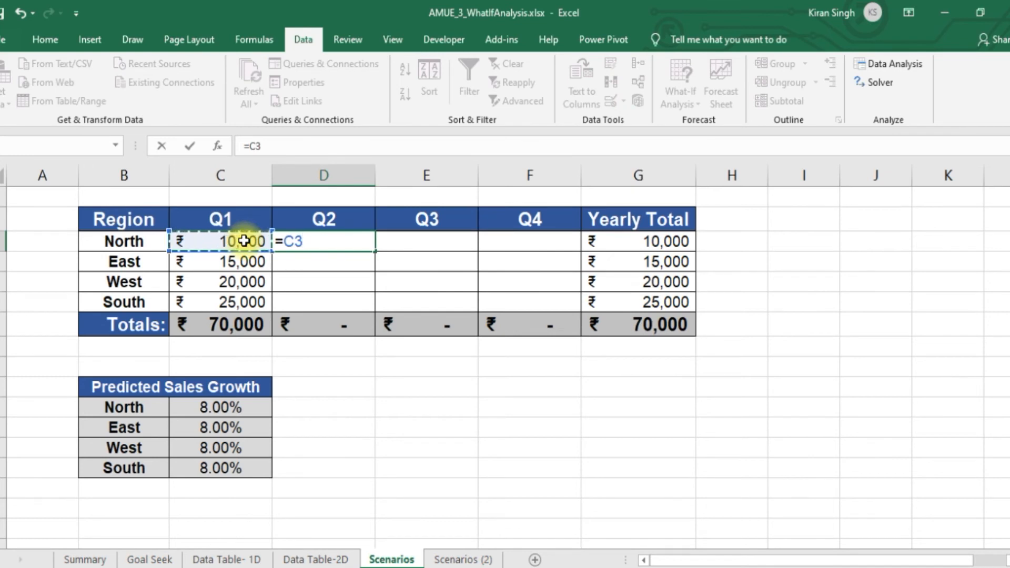
pyautogui.write('(1+')
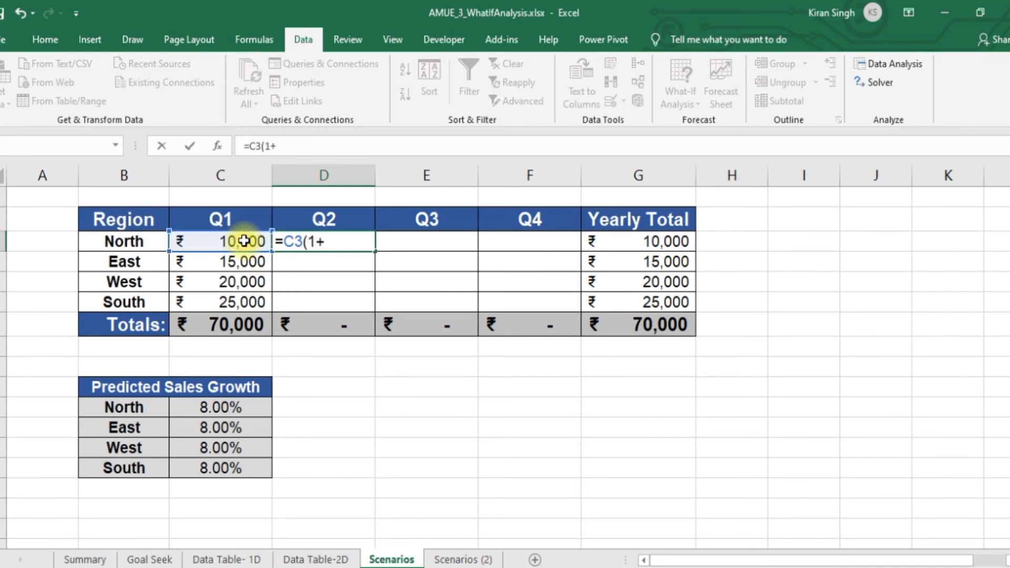
pyautogui.click(232, 411)
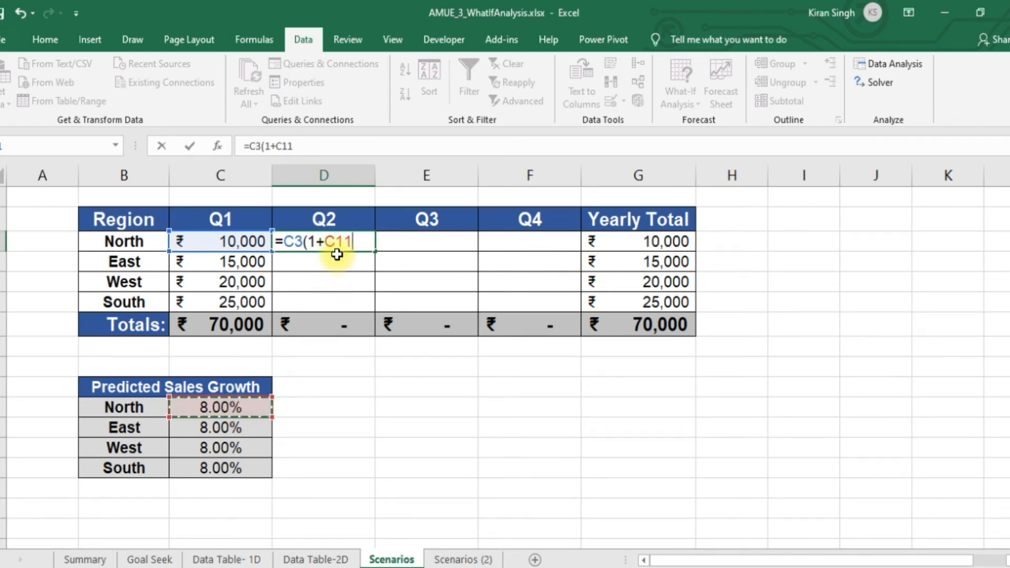
pyautogui.write(')')
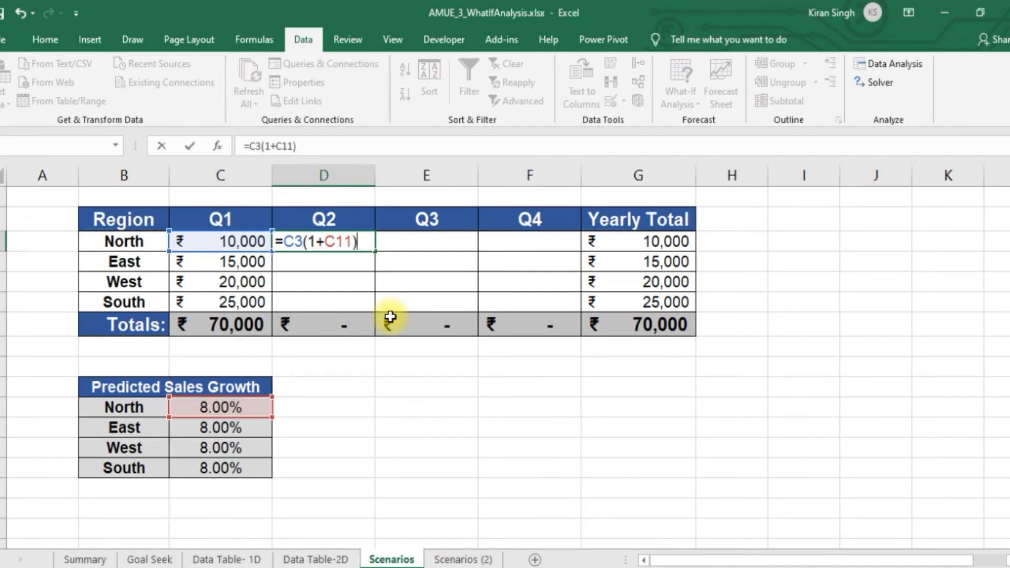
pyautogui.click(327, 240)
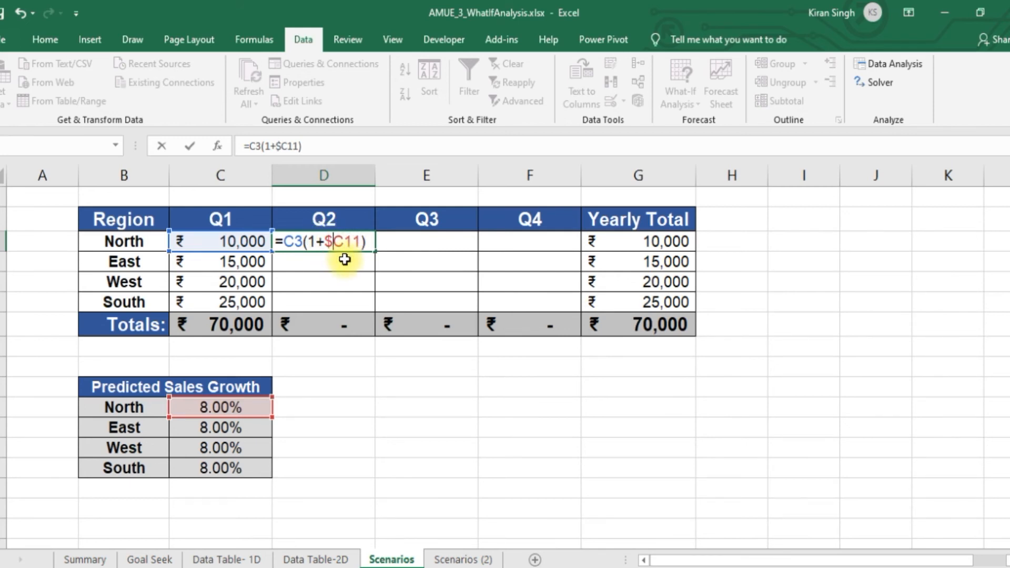
pyautogui.press('Return')
# Correct North's Q2 formula in D3 to =C3*(1+$C11) by adding the missing multiplication sign
pyautogui.doubleClick(351, 242)
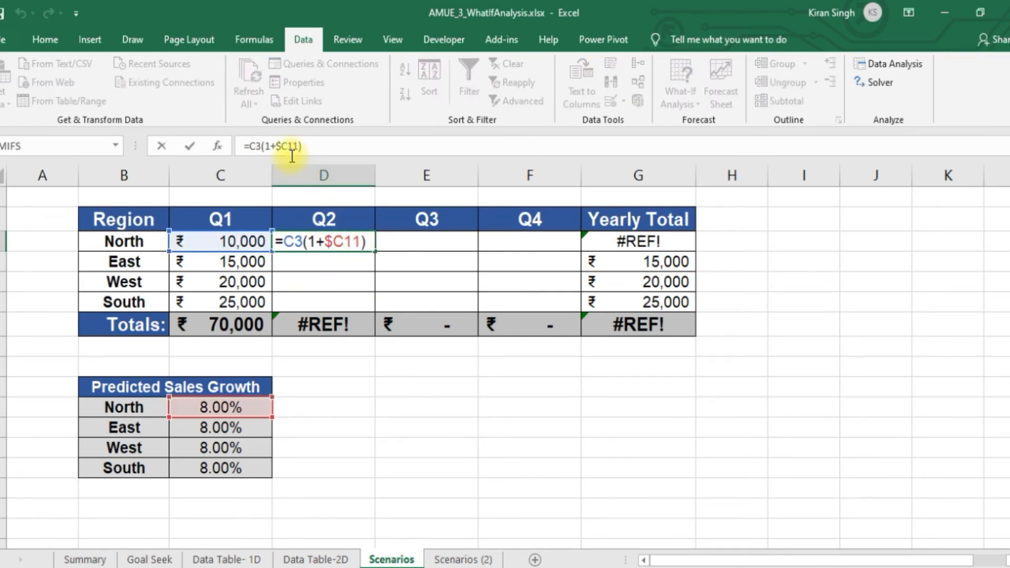
pyautogui.click(261, 147)
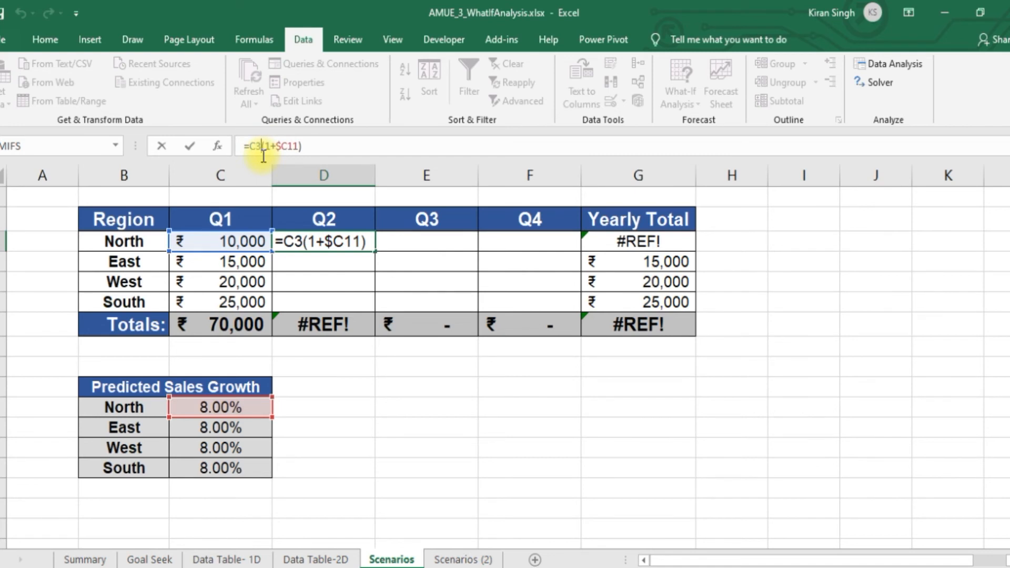
pyautogui.write('*')
pyautogui.press('Return')
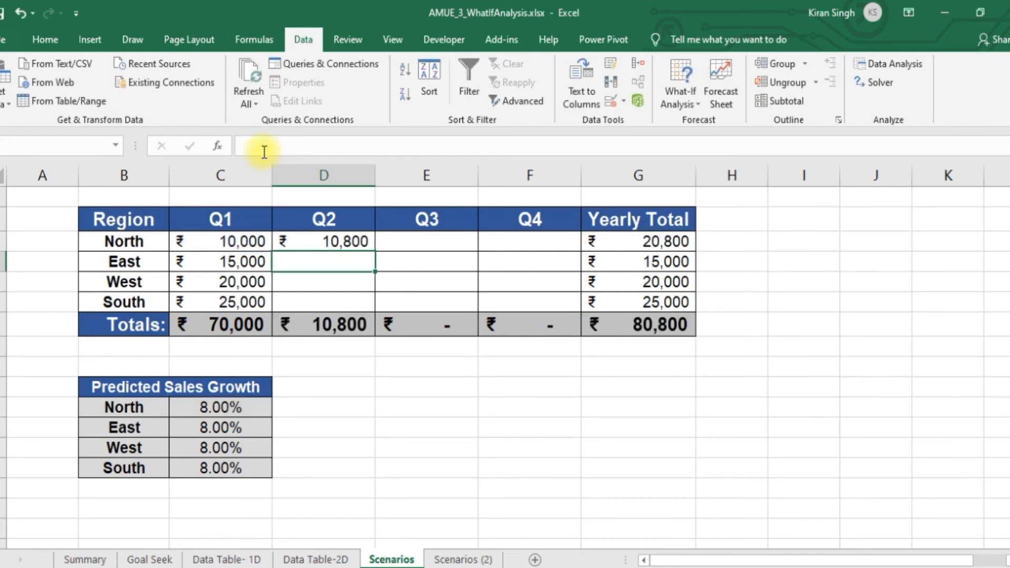
# Copy North's Q2 formula down to South and across through Q4
pyautogui.click(343, 241)
pyautogui.moveTo(375, 253); pyautogui.dragTo(410, 329)
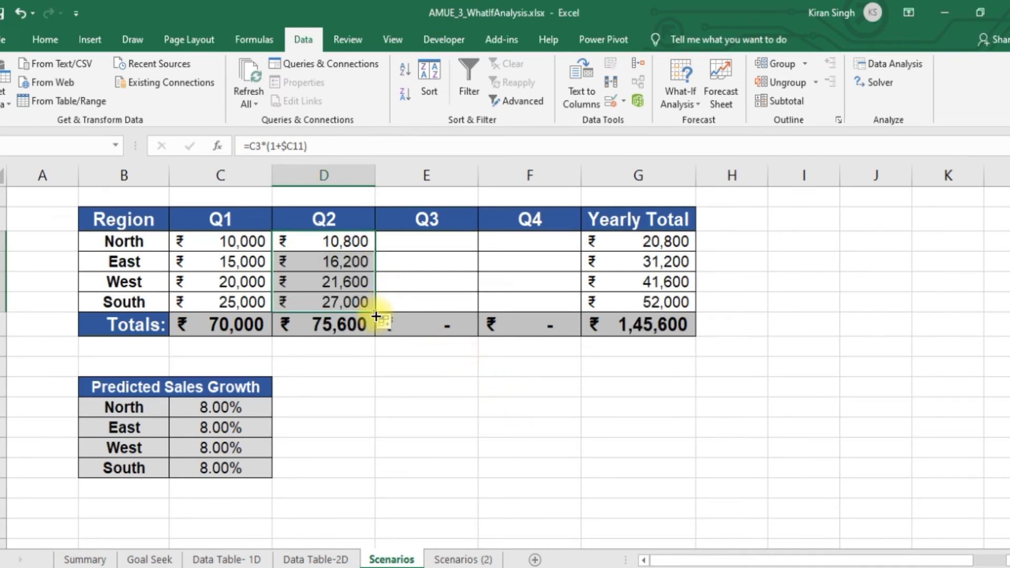
pyautogui.moveTo(376, 313); pyautogui.dragTo(559, 312)
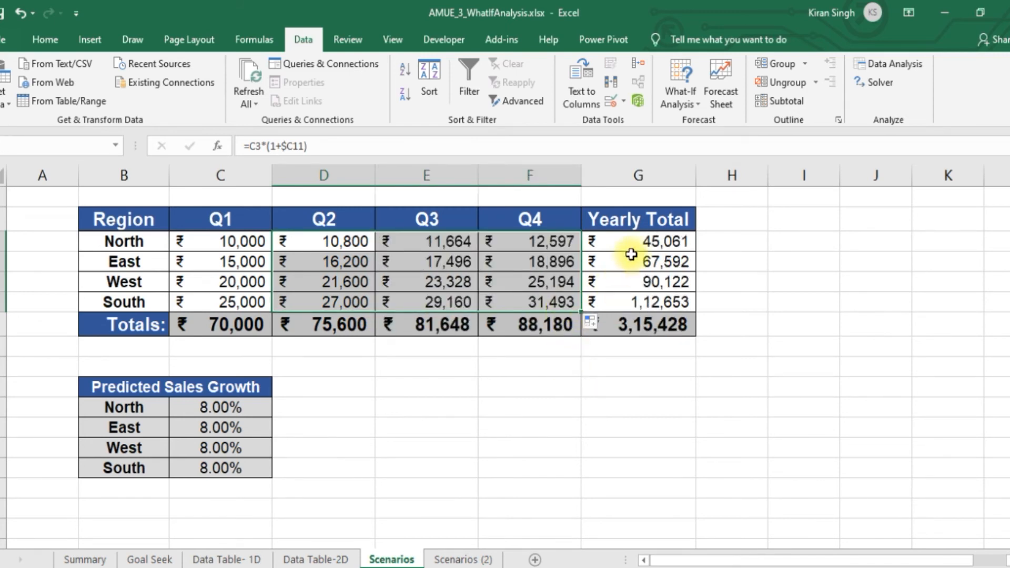
# Enter =SUM(C3:F3) as North's Yearly Total in G3 and copy the formula down to South
pyautogui.click(648, 238)
pyautogui.write('=')
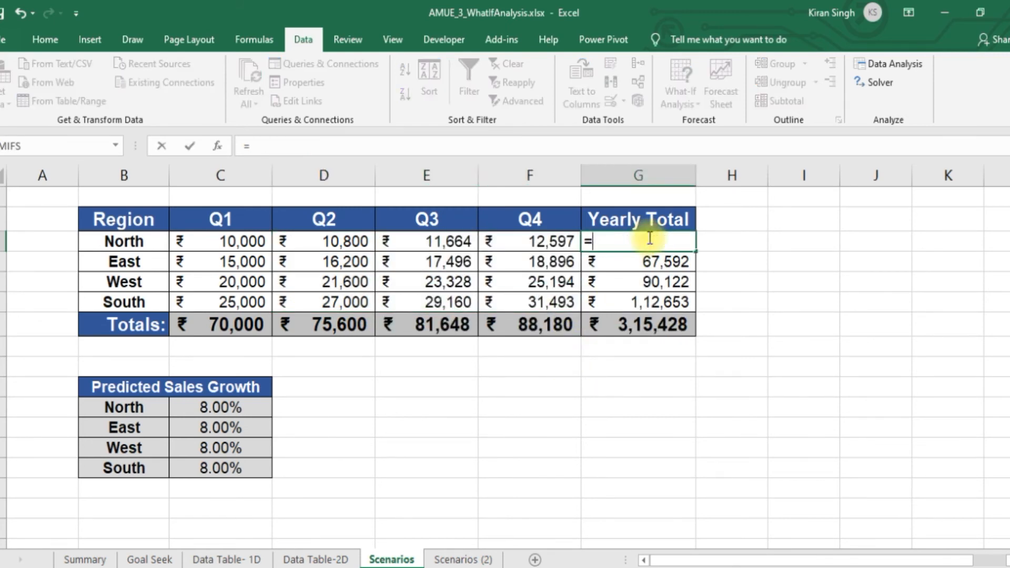
pyautogui.write('sum(')
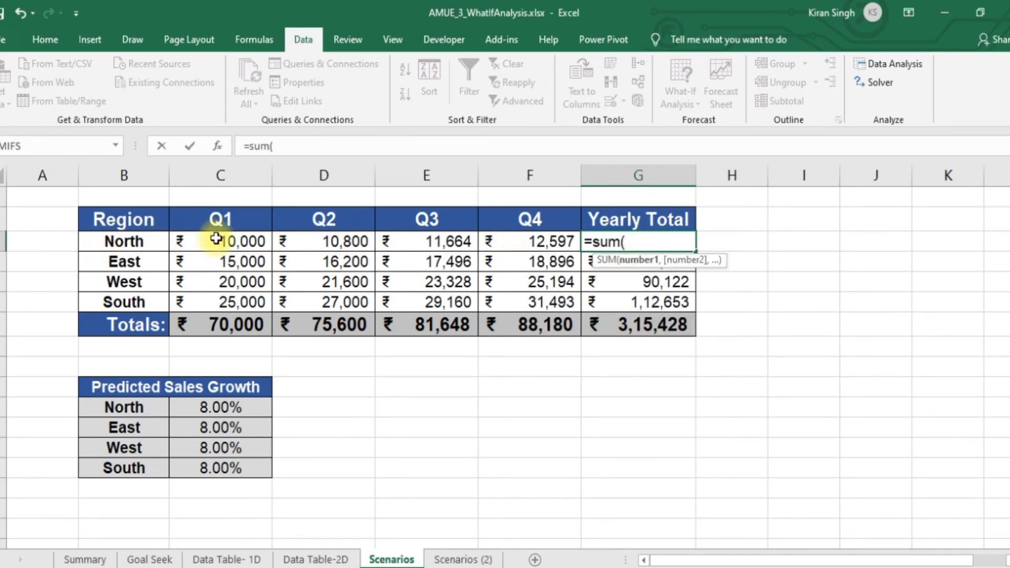
pyautogui.moveTo(203, 244); pyautogui.dragTo(523, 240)
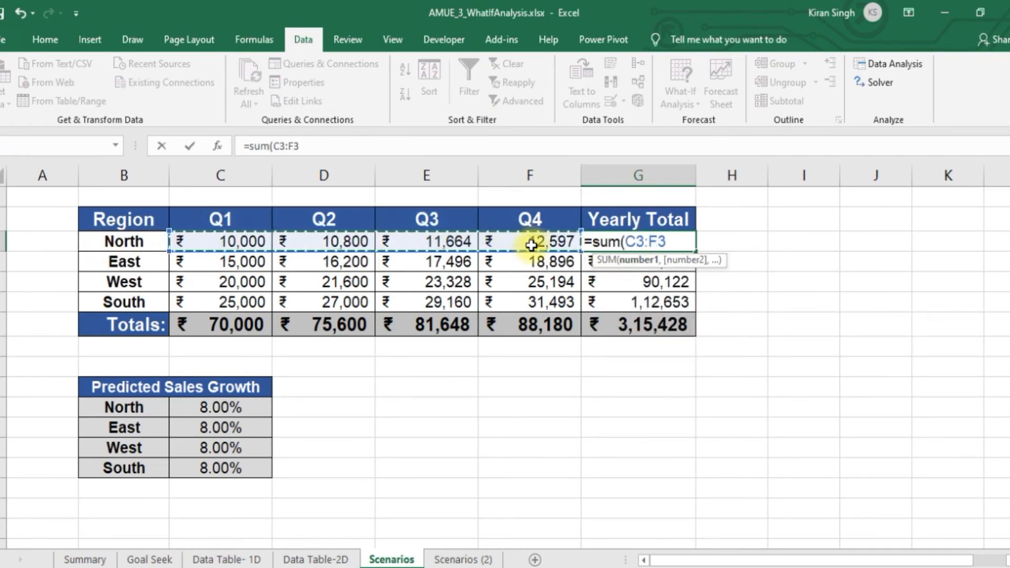
pyautogui.write(')\\')
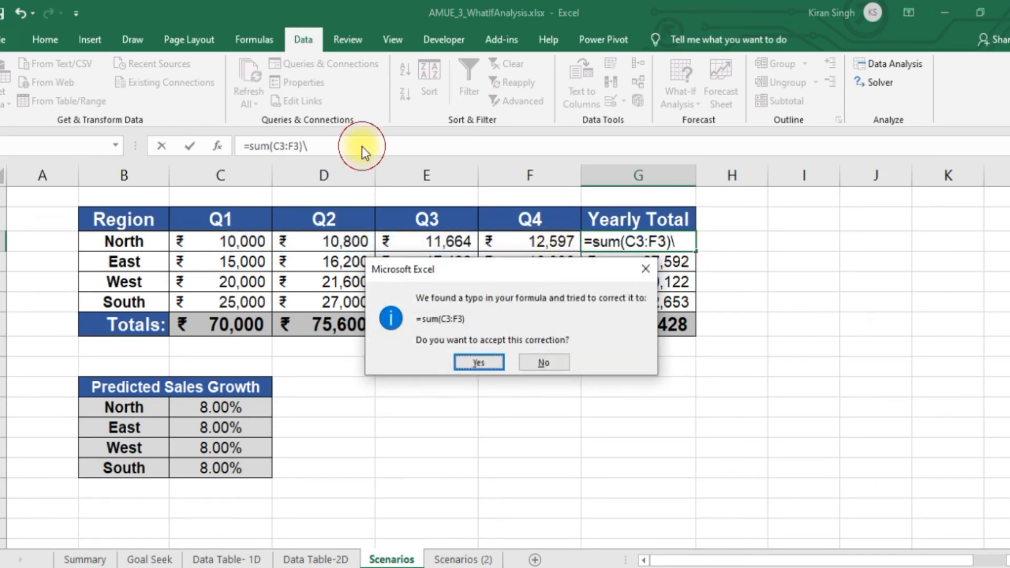
pyautogui.click(542, 363)
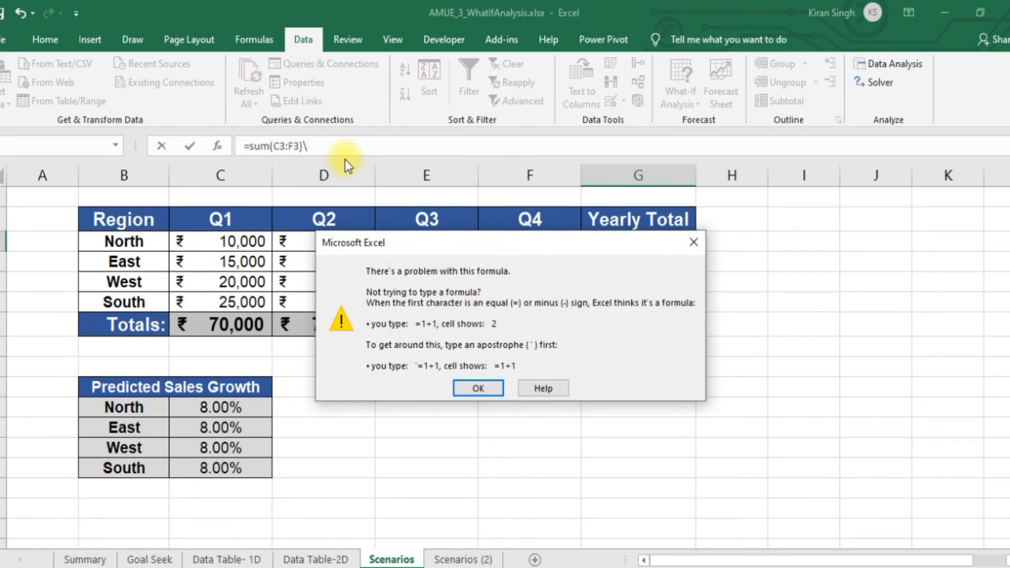
pyautogui.click(473, 387)
pyautogui.click(339, 146)
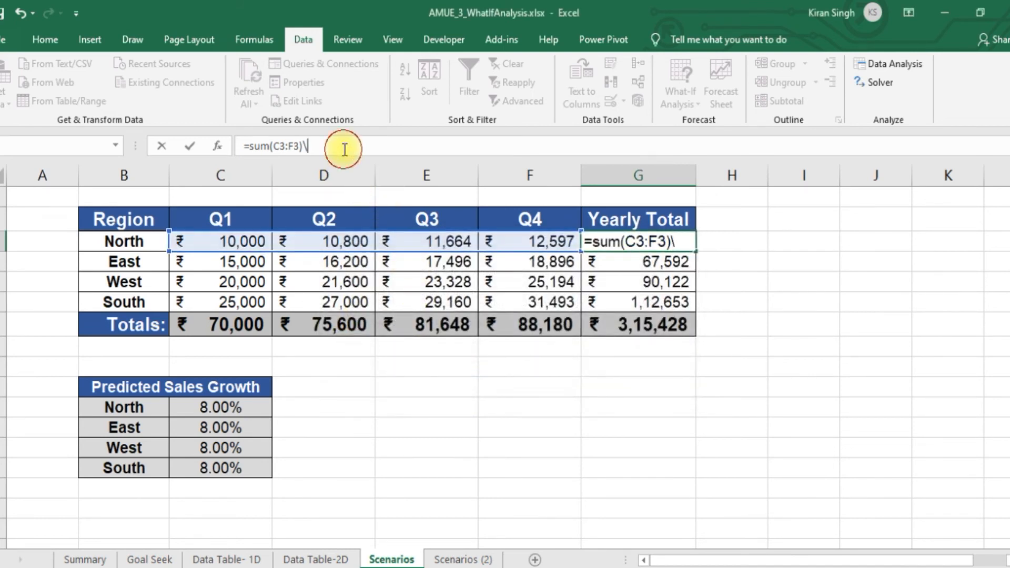
pyautogui.press('BackSpace')
pyautogui.press('Return')
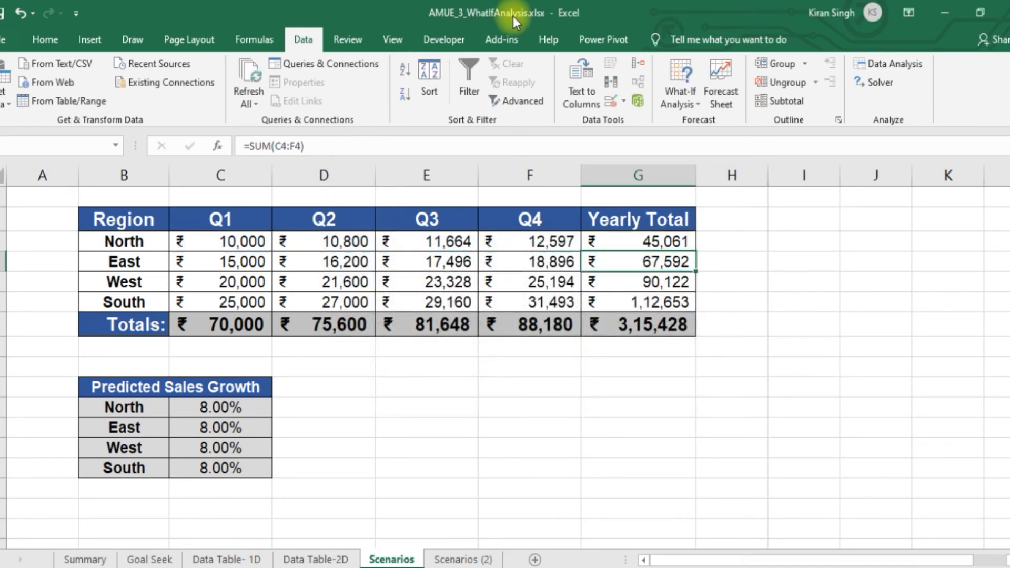
pyautogui.click(669, 241)
pyautogui.moveTo(696, 251); pyautogui.dragTo(694, 305)
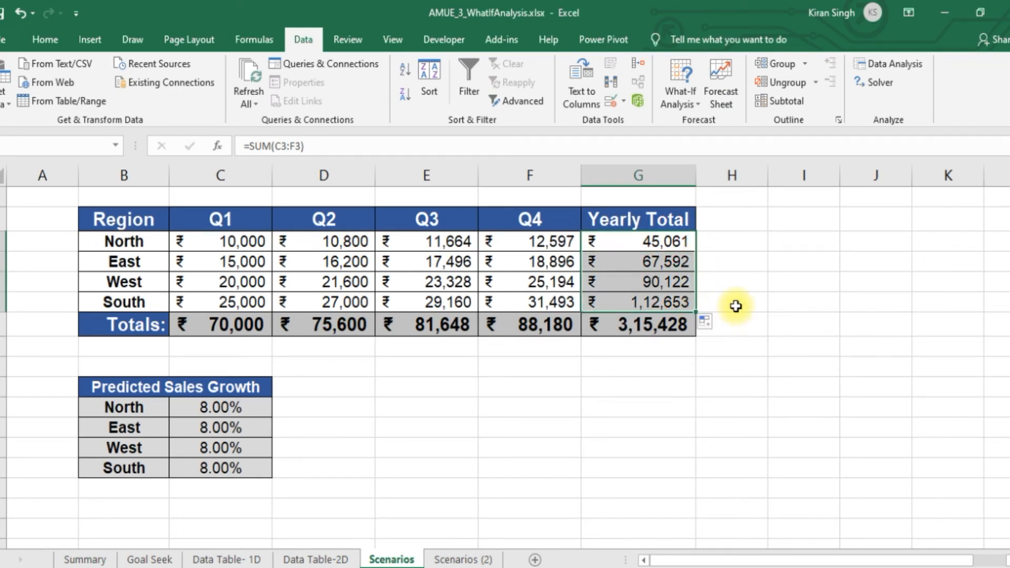
# Examine the Totals row formulas, North's Yearly Total formula and the four regional rates in the Predicted Sales Growth table
pyautogui.doubleClick(238, 324)
pyautogui.press('Return')
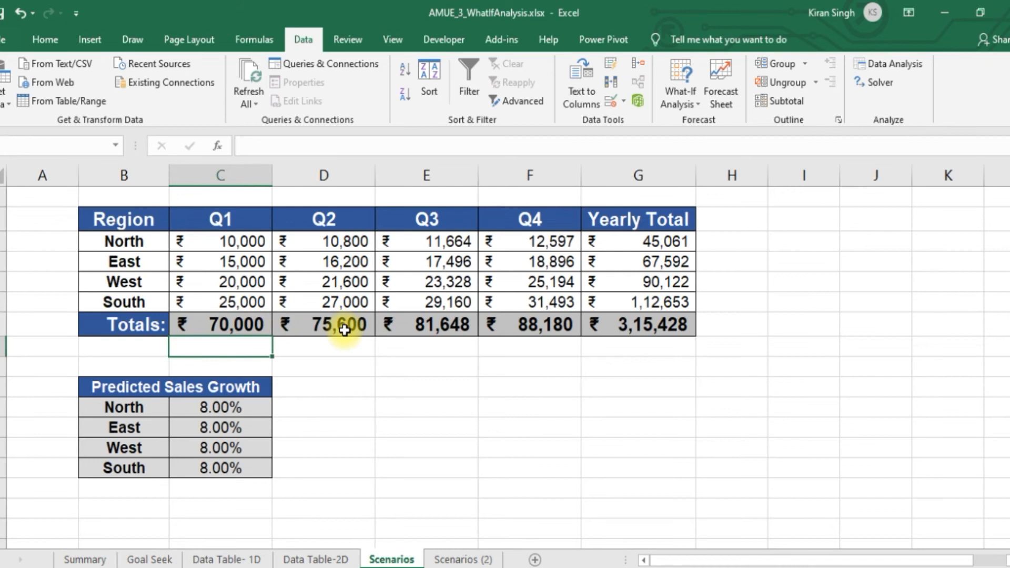
pyautogui.click(669, 321)
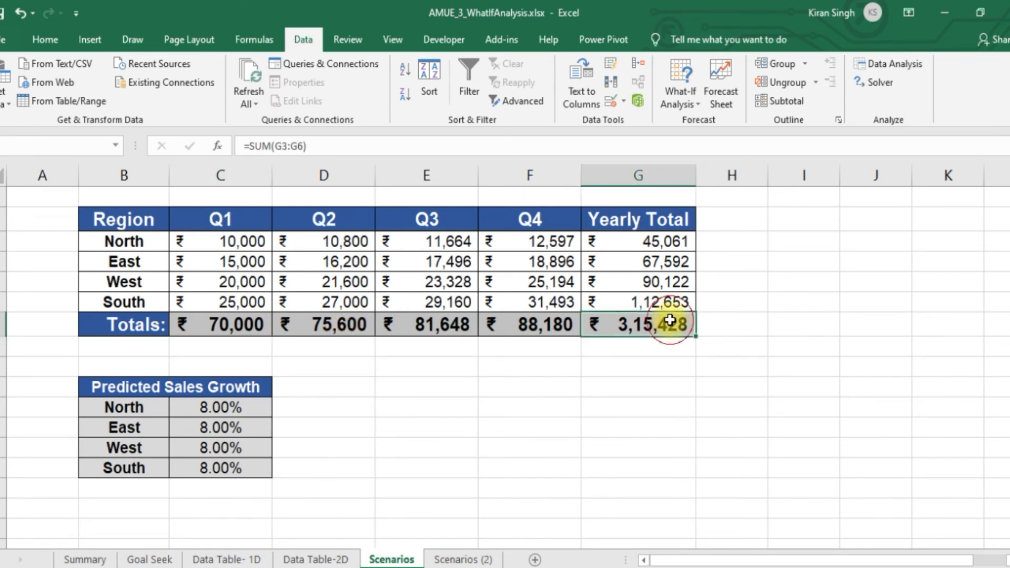
pyautogui.click(667, 241)
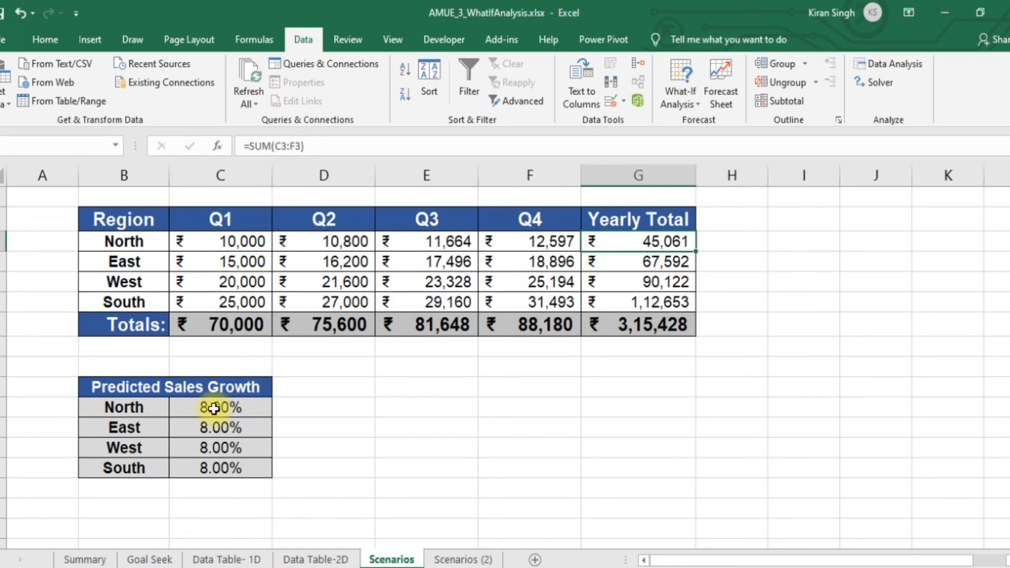
pyautogui.moveTo(213, 409); pyautogui.dragTo(237, 466)
pyautogui.click(347, 447)
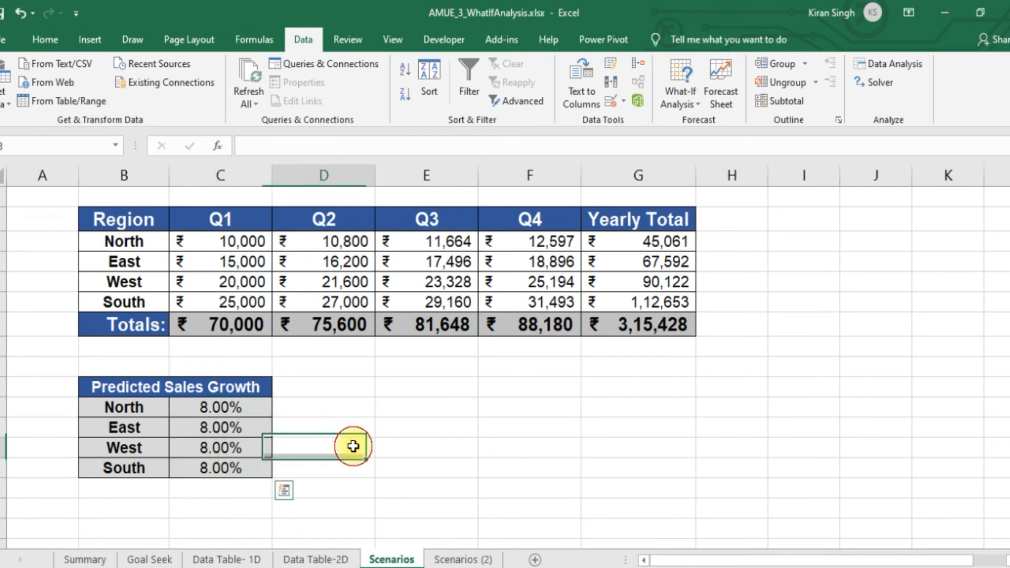
pyautogui.click(251, 416)
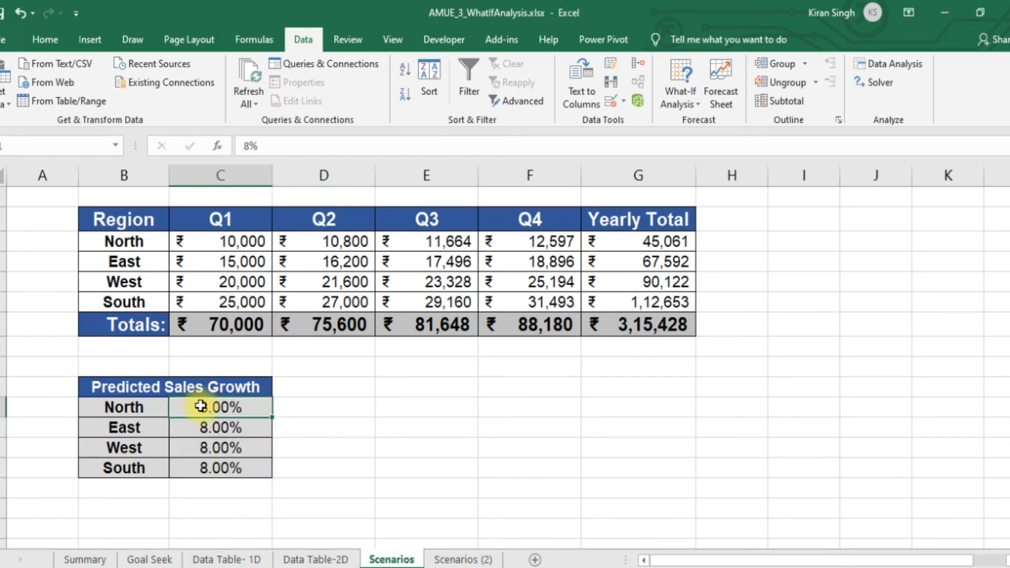
pyautogui.click(248, 406)
pyautogui.moveTo(248, 406); pyautogui.dragTo(255, 467)
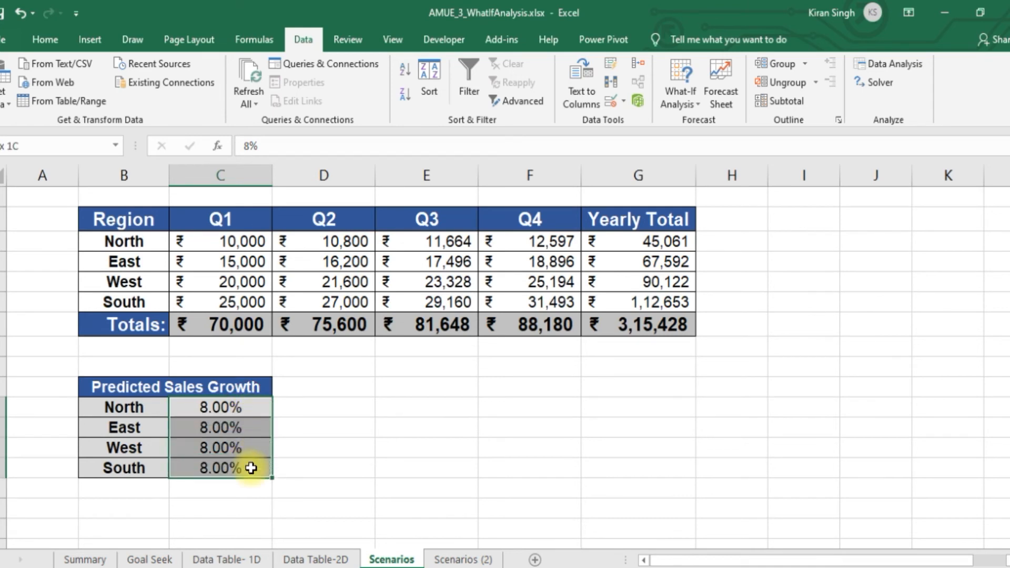
pyautogui.moveTo(244, 408); pyautogui.dragTo(256, 466)
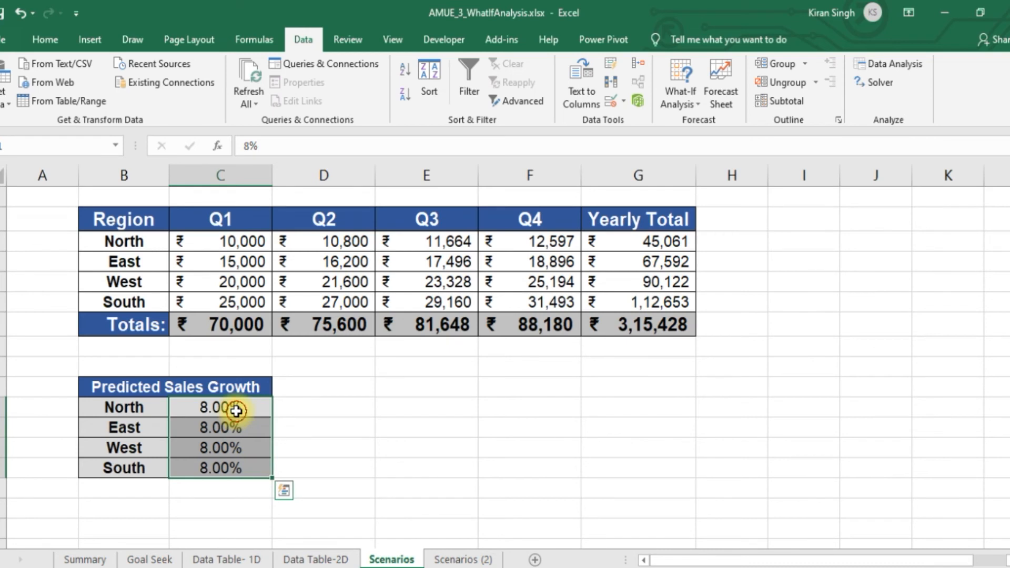
# Set North's predicted sales growth to 5%
pyautogui.click(235, 409)
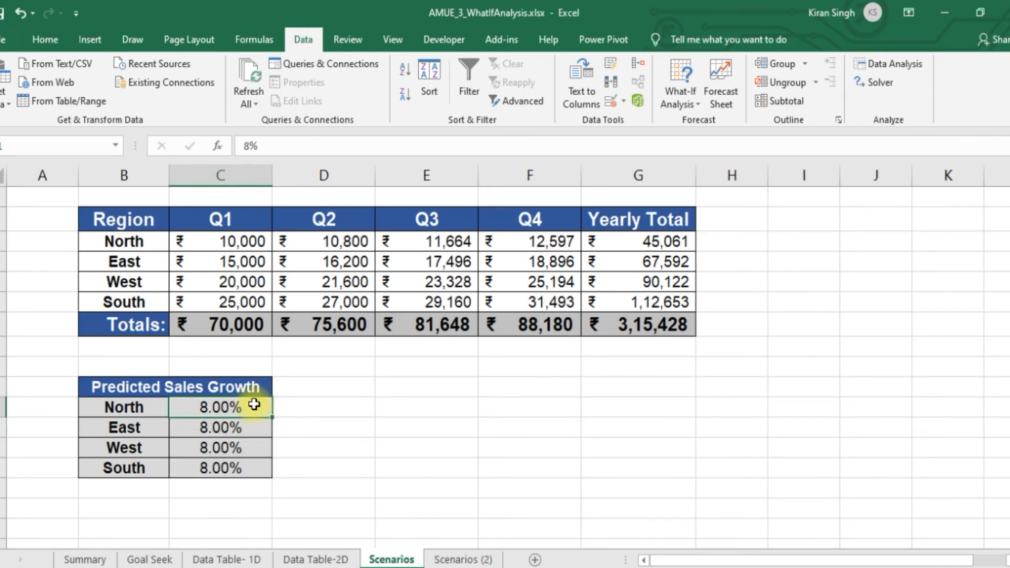
pyautogui.write('50')
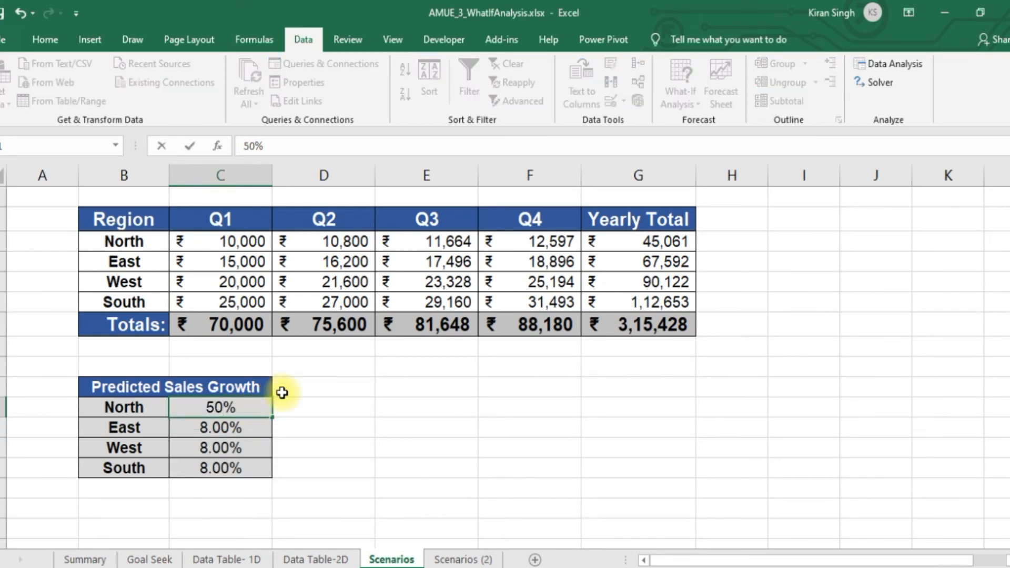
pyautogui.press('BackSpace')
pyautogui.press('Return')
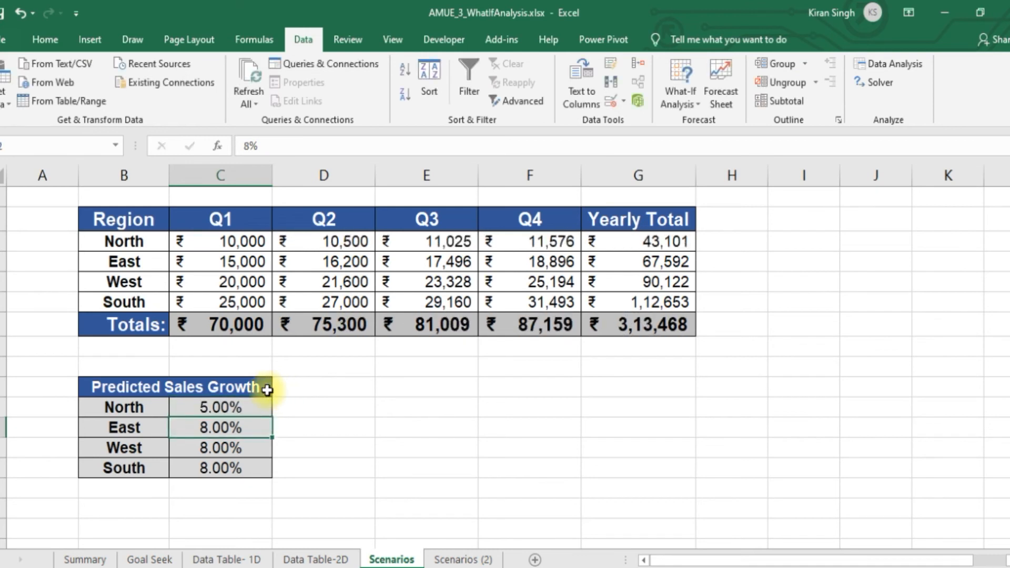
# Copy North's 5% predicted sales growth rate down to East, West and South
pyautogui.click(255, 403)
pyautogui.moveTo(272, 418); pyautogui.dragTo(268, 474)
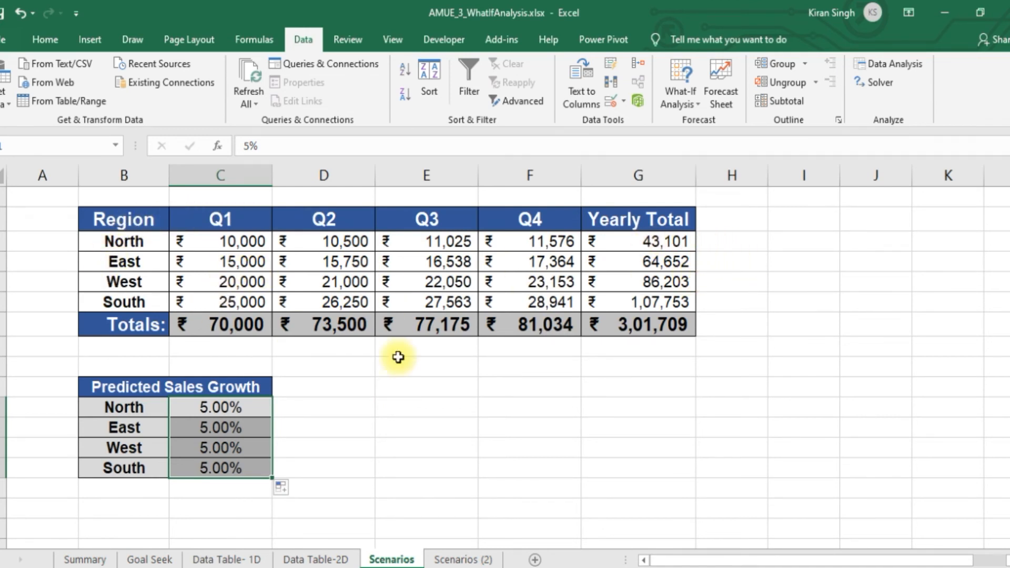
# Open the Scenario Manager and apply the Worst Scenario to the predicted growth rates
pyautogui.click(699, 96)
pyautogui.click(721, 126)
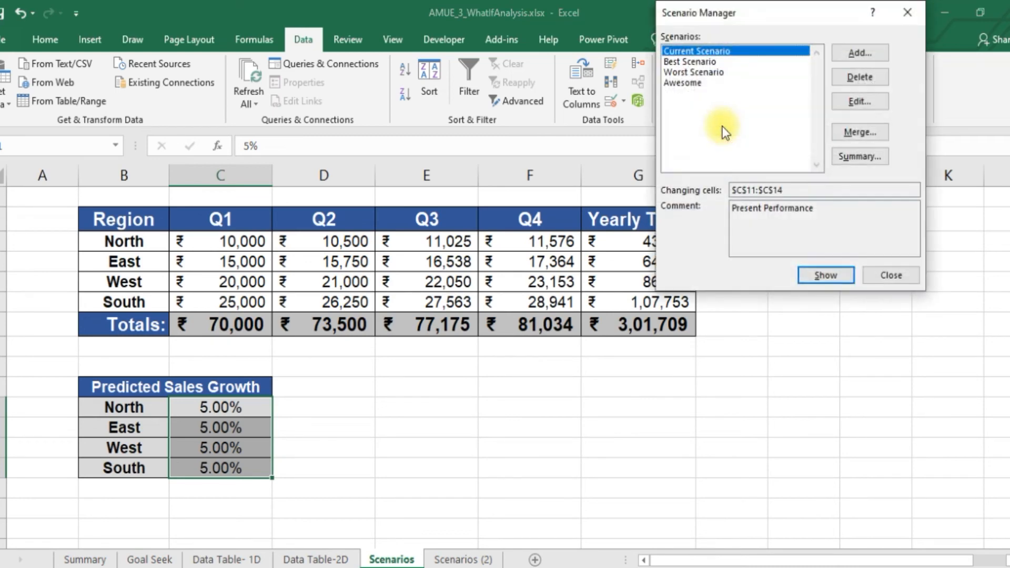
pyautogui.moveTo(774, 15); pyautogui.dragTo(851, 190)
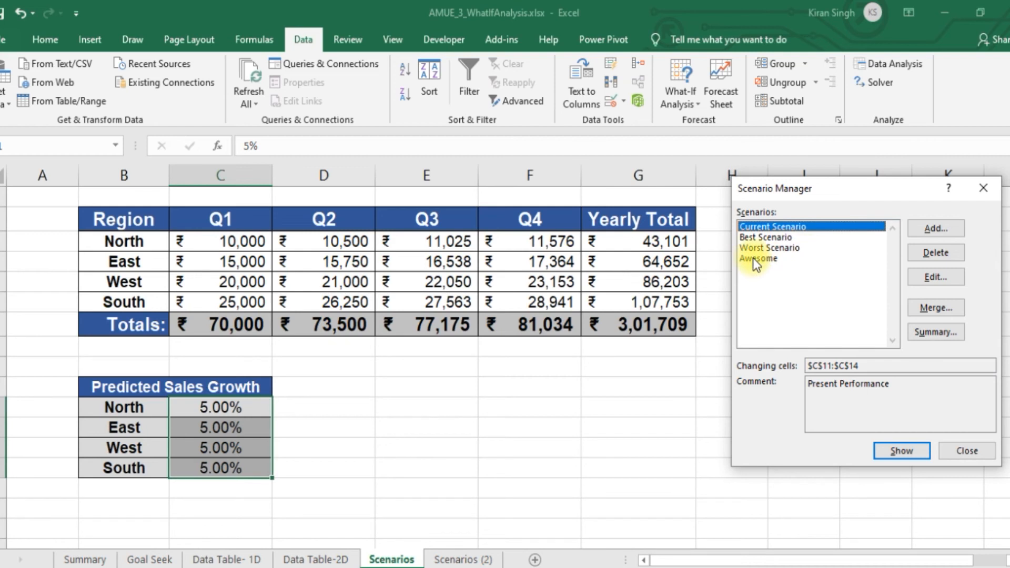
pyautogui.click(781, 249)
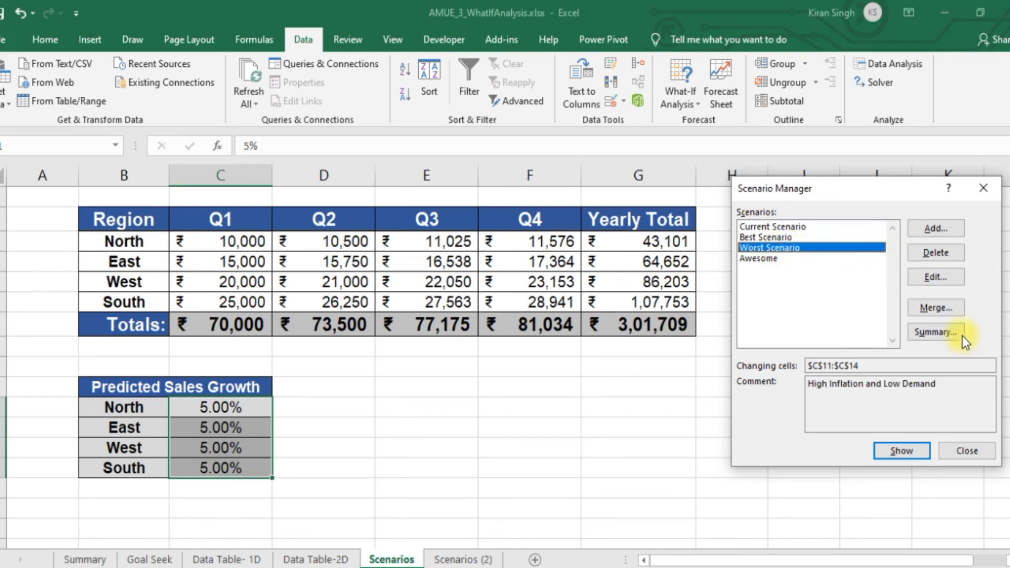
pyautogui.click(901, 451)
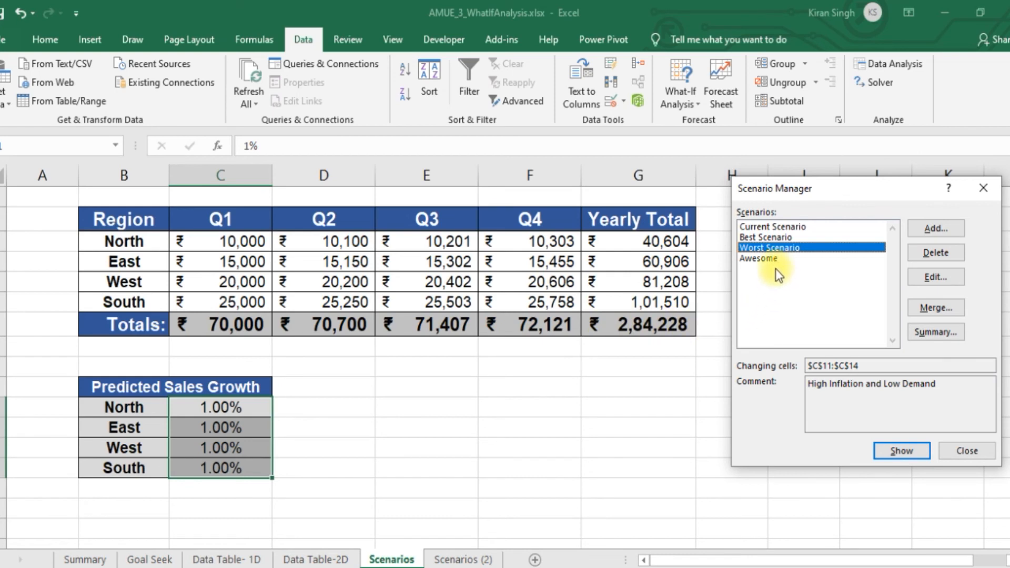
# Apply the Current Scenario, Best Scenario and Awesome scenarios one after another to compare their effect on sales
pyautogui.click(771, 226)
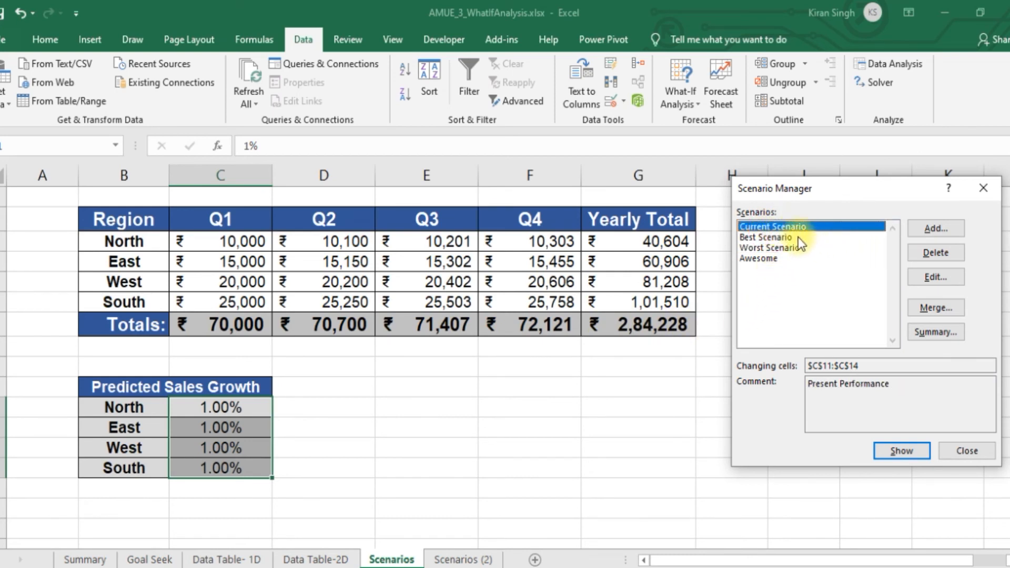
pyautogui.click(920, 451)
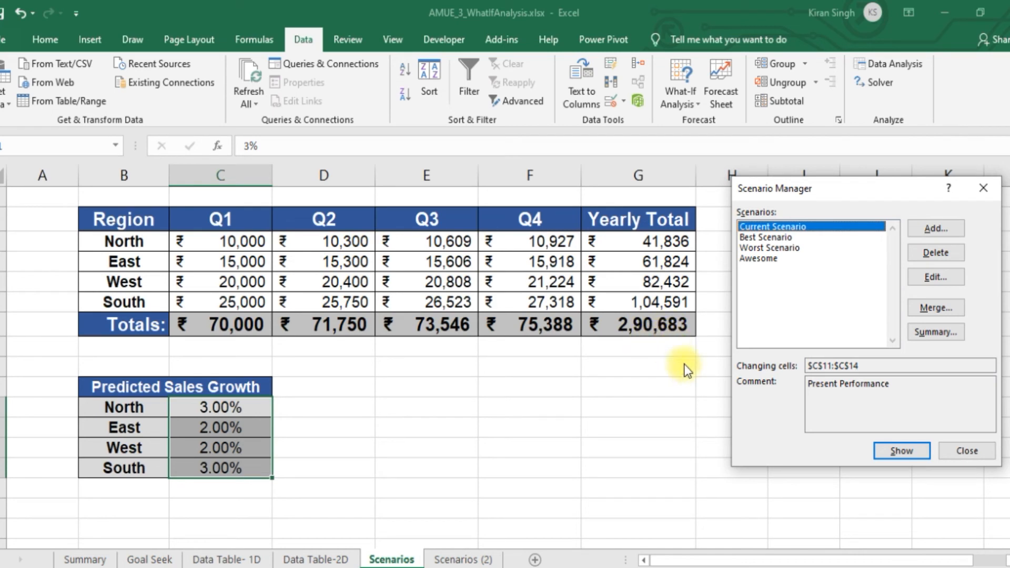
pyautogui.click(767, 239)
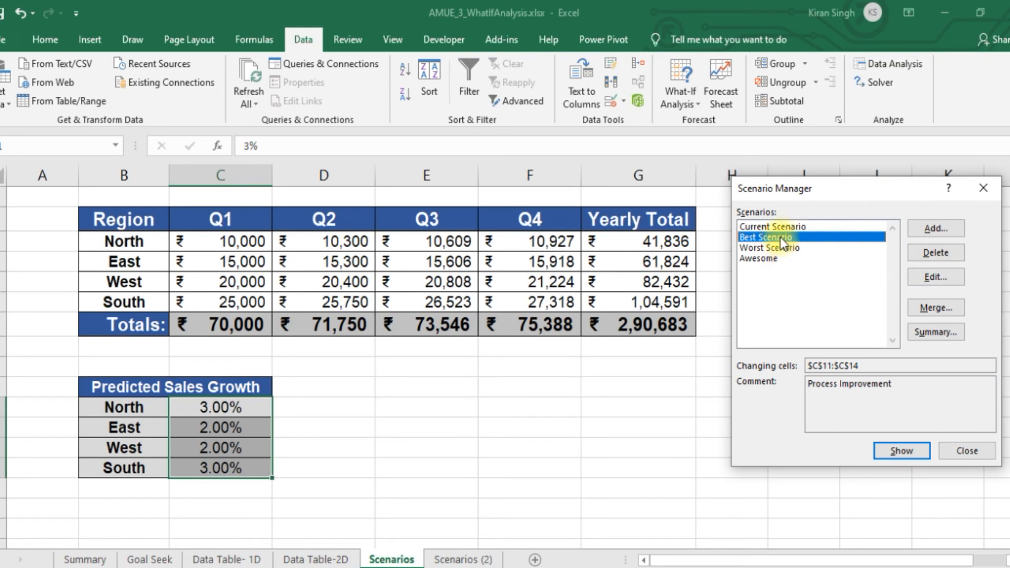
pyautogui.click(922, 458)
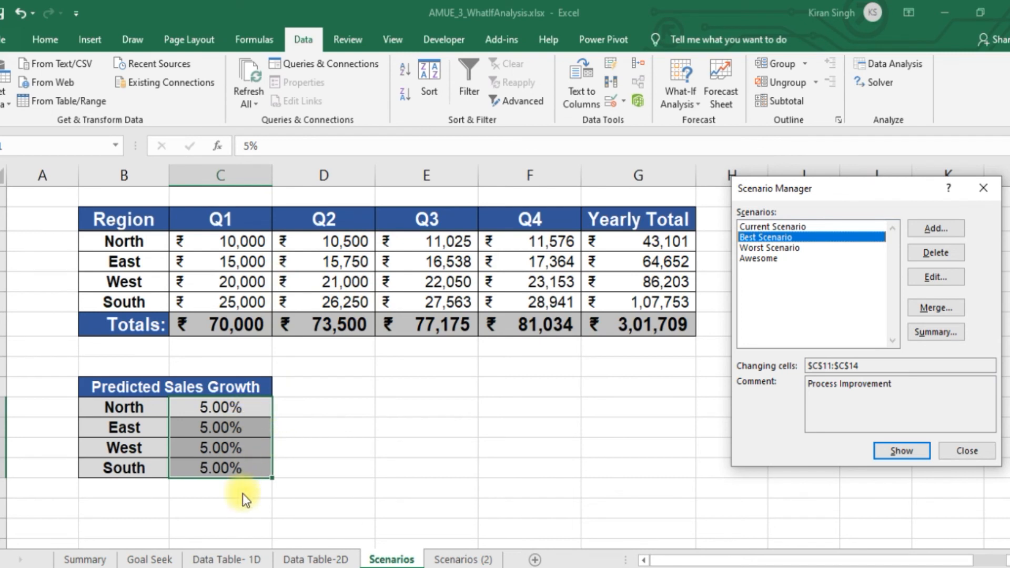
pyautogui.click(762, 259)
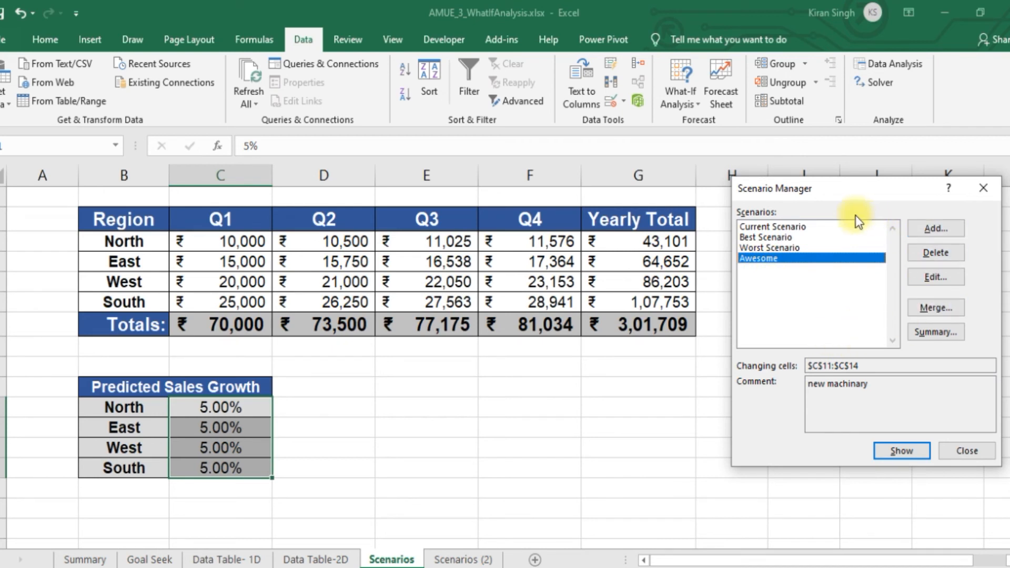
pyautogui.click(901, 451)
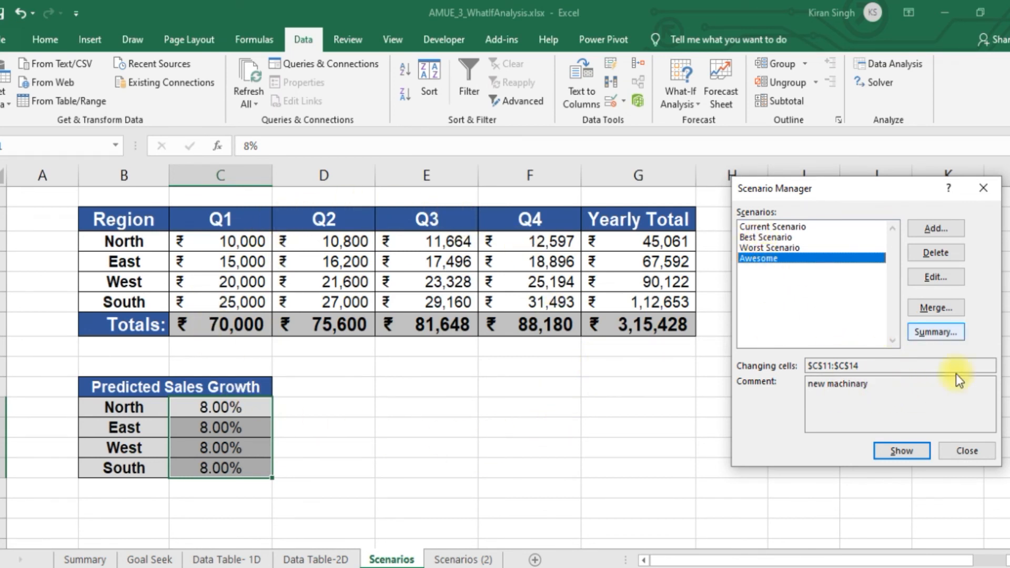
# Apply the Best Scenario and the Worst Scenario in turn, and close the Scenario Manager
pyautogui.click(787, 227)
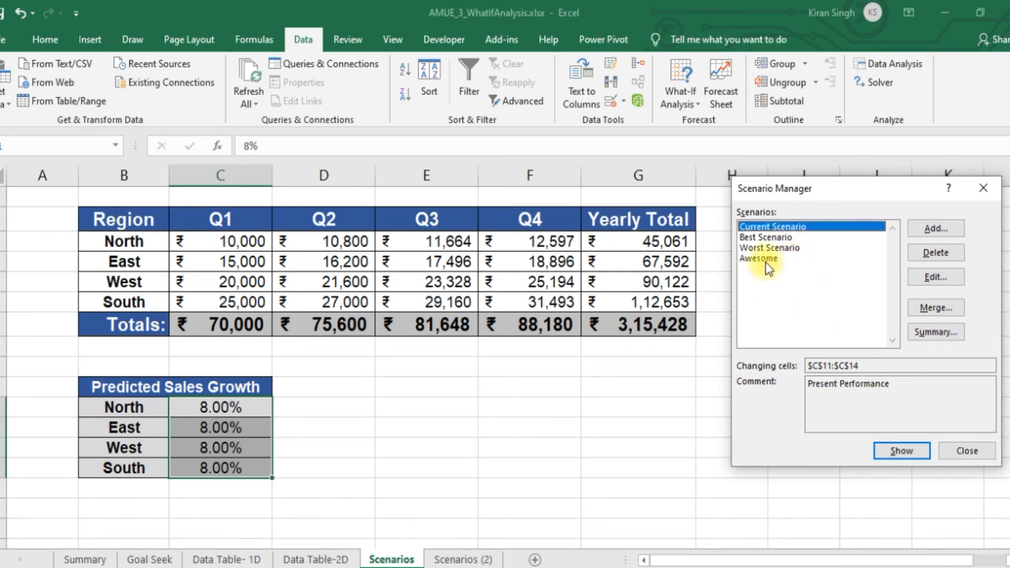
pyautogui.click(767, 238)
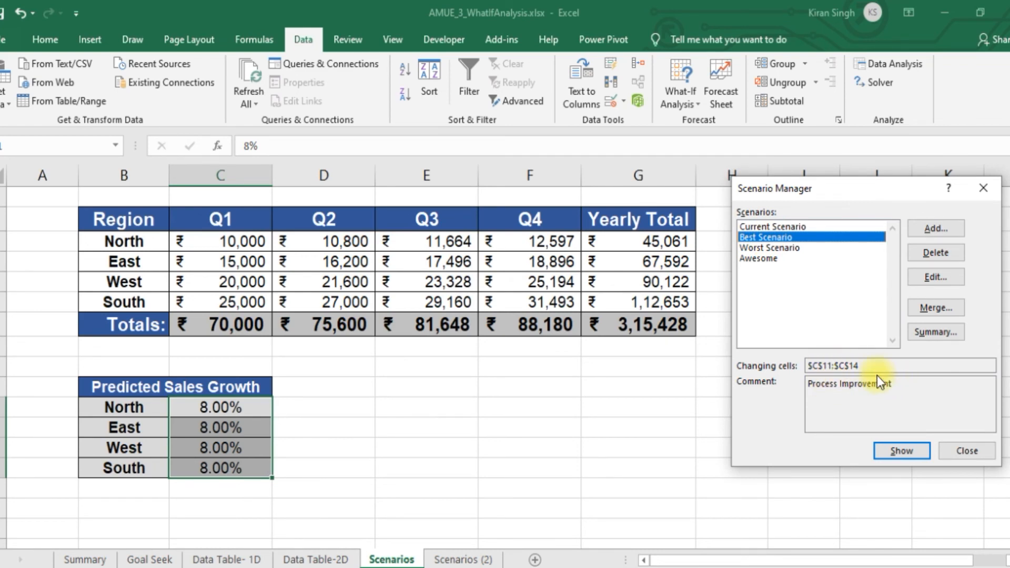
pyautogui.click(920, 455)
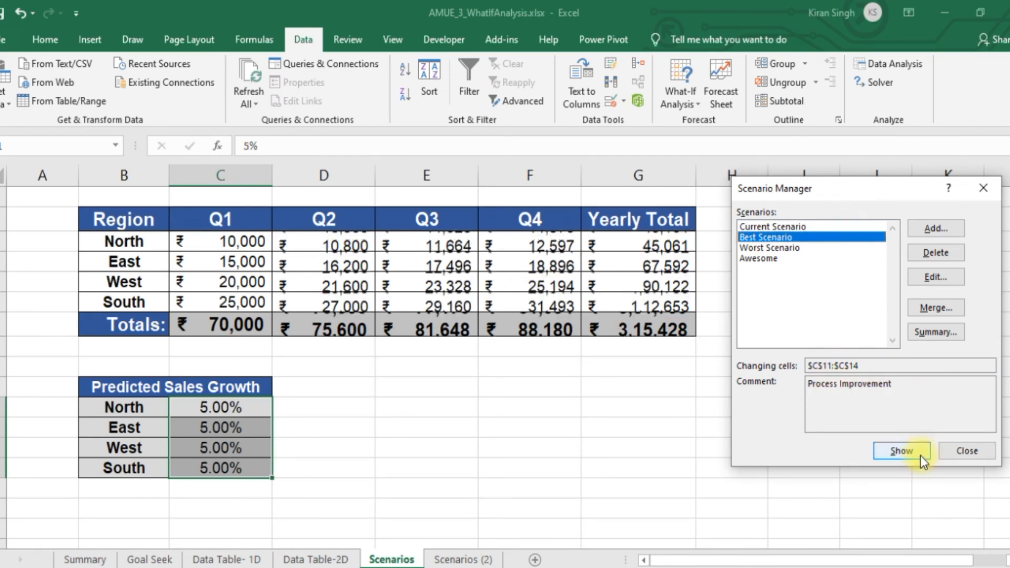
pyautogui.click(794, 246)
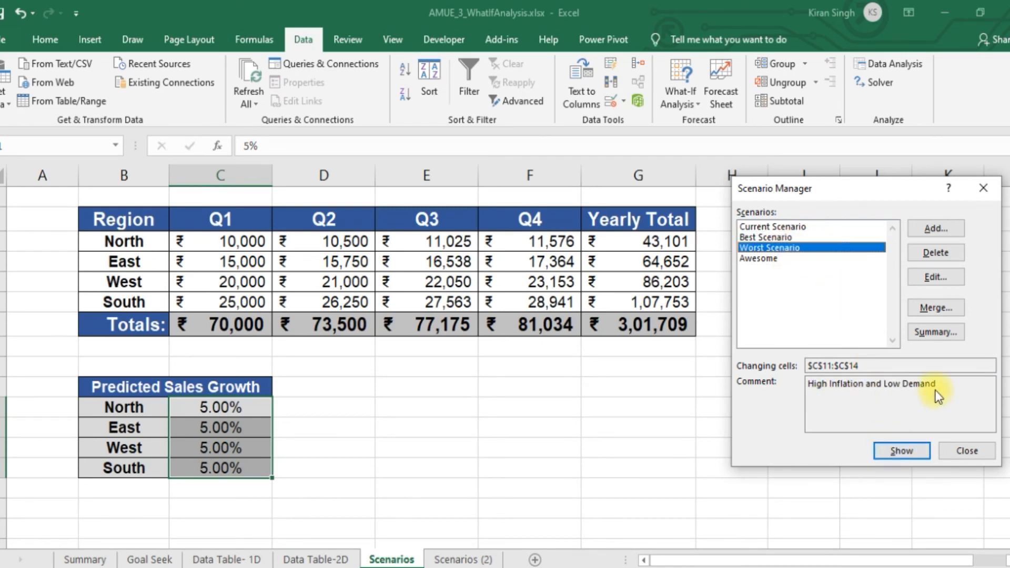
pyautogui.click(912, 454)
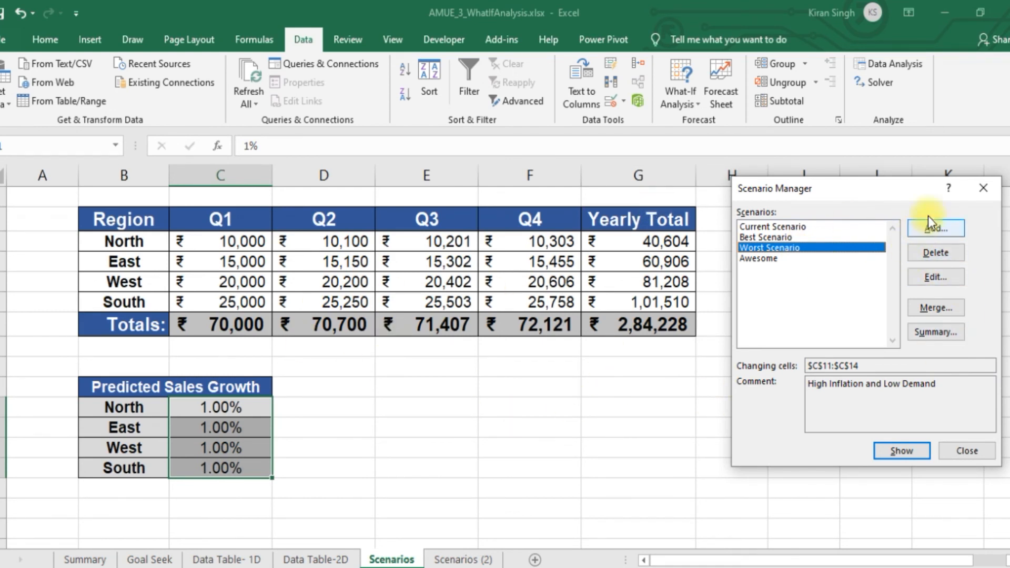
pyautogui.click(988, 191)
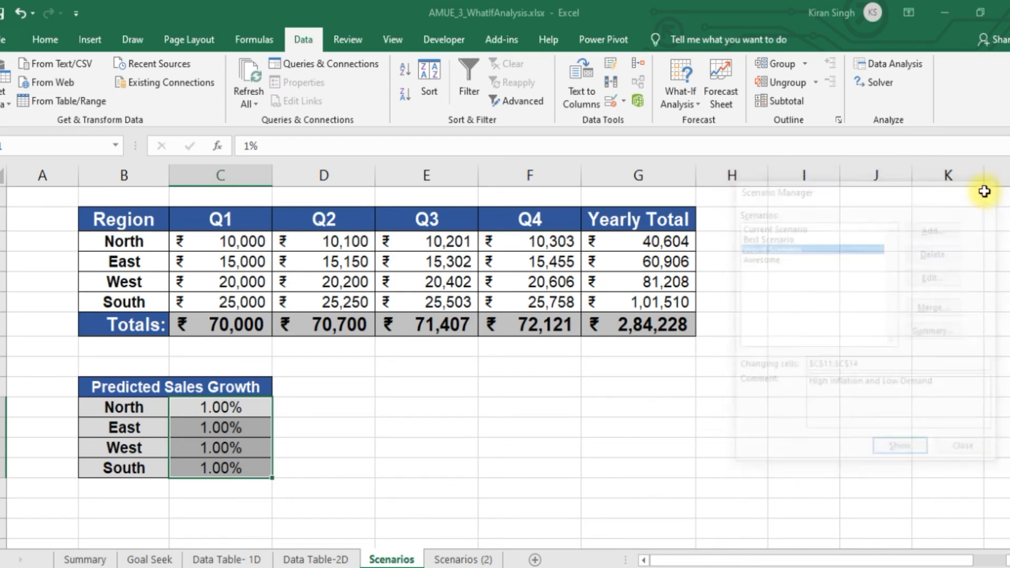
# Go to the Scenarios (2) sheet and check the Q1 sales entries of all four regions
pyautogui.click(449, 561)
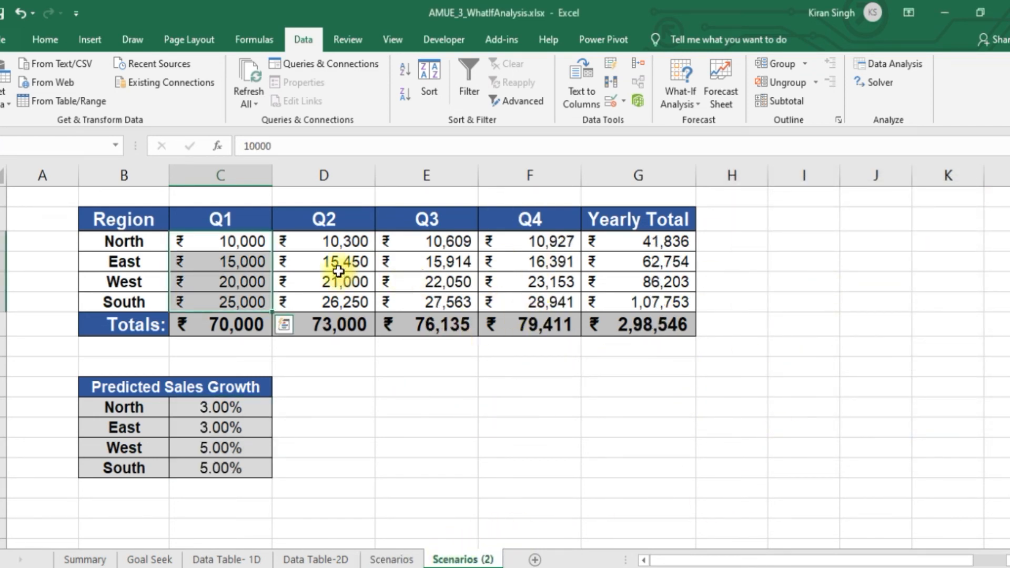
pyautogui.click(231, 243)
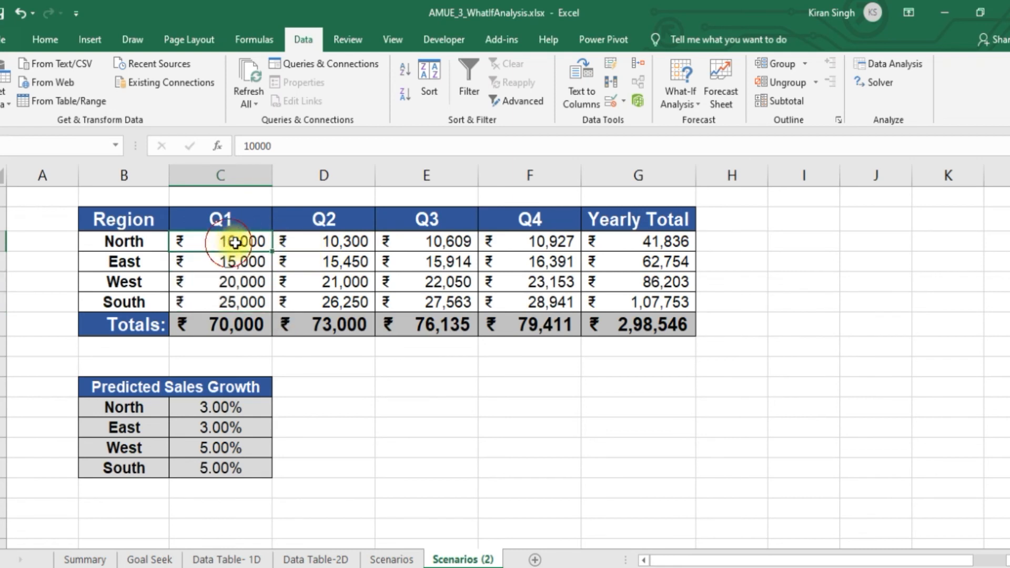
pyautogui.click(256, 262)
pyautogui.click(252, 283)
pyautogui.click(252, 302)
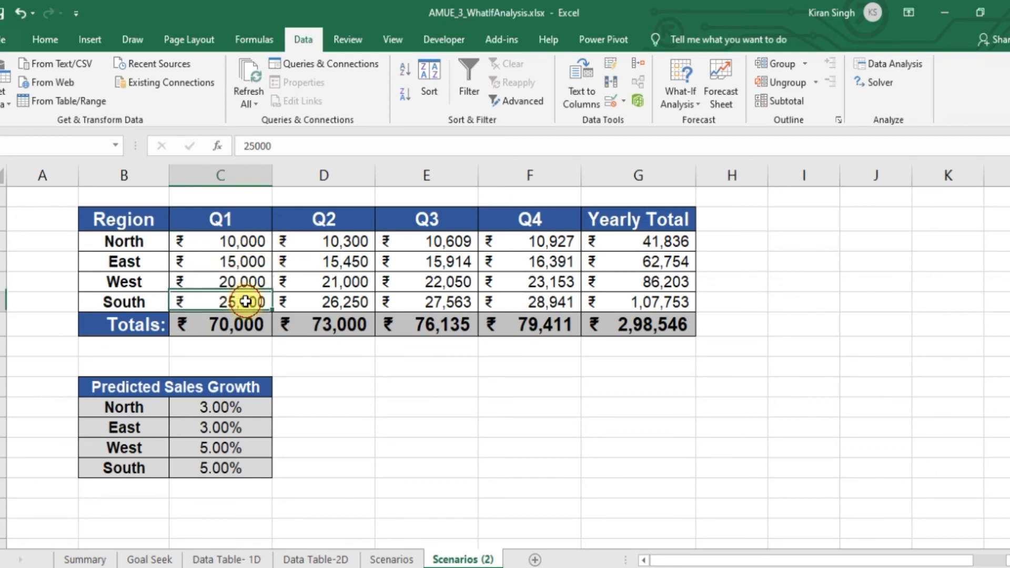
# Set North's predicted sales growth to 1% and copy that rate down to South
pyautogui.click(227, 412)
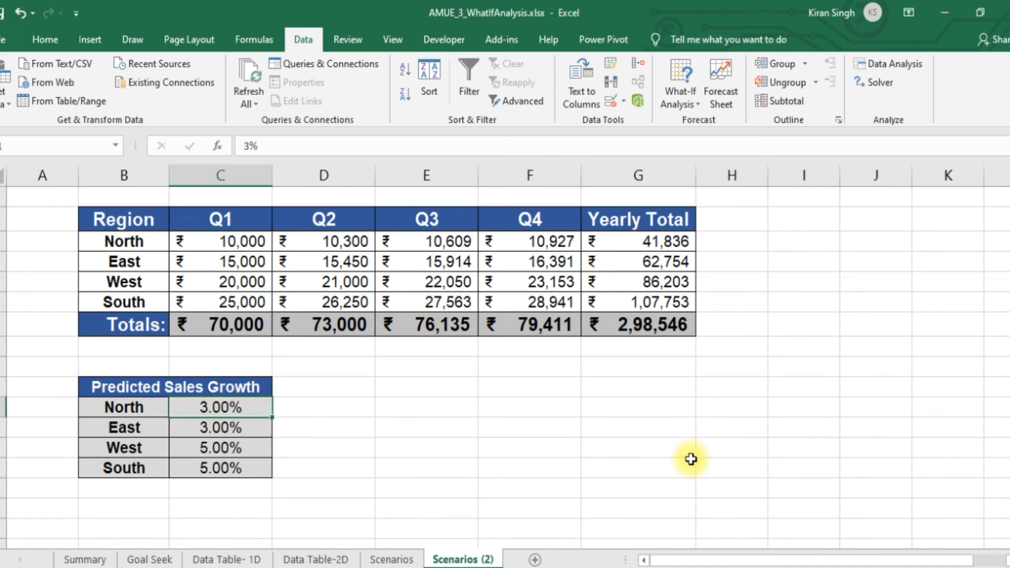
pyautogui.write('1')
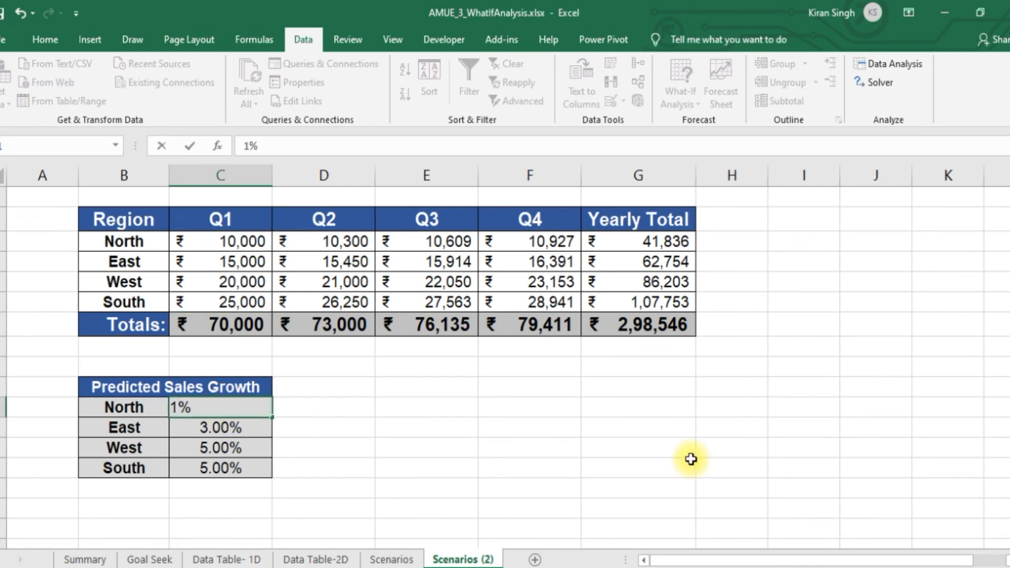
pyautogui.click(515, 427)
pyautogui.click(253, 407)
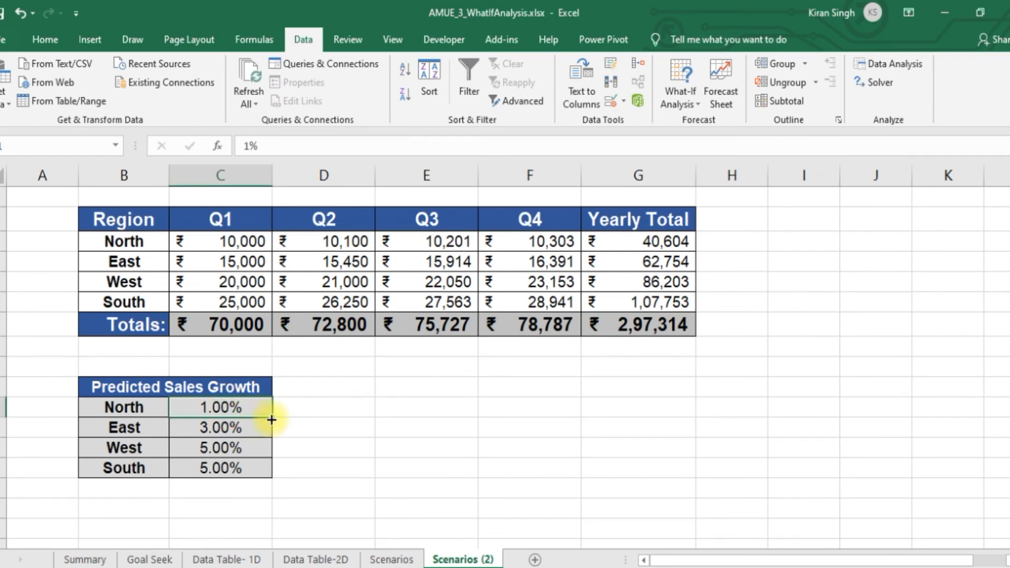
pyautogui.moveTo(271, 417); pyautogui.dragTo(266, 469)
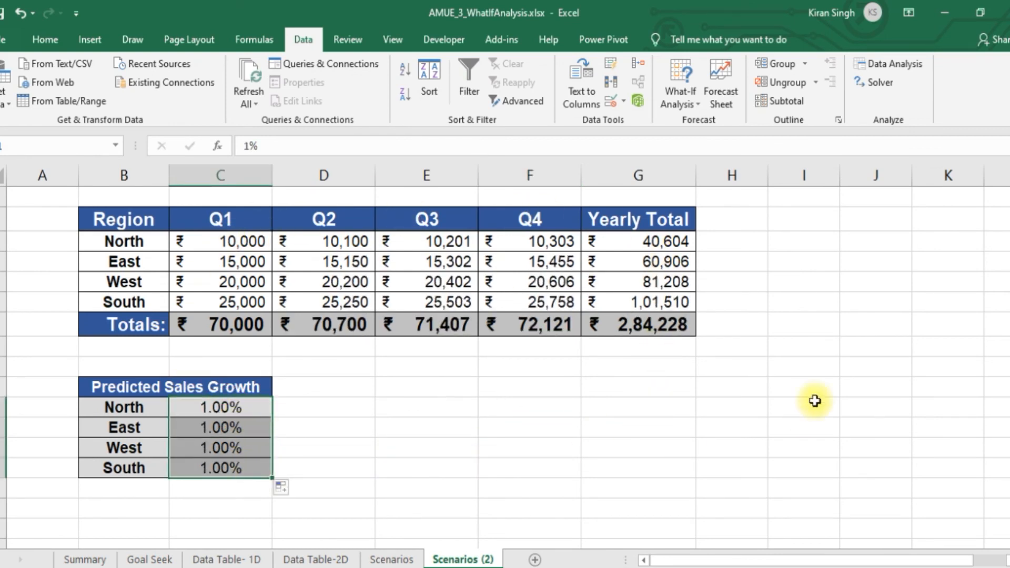
# Add a scenario named Worst in the Scenario Manager with the growth rates C11:C14 as changing cells
pyautogui.click(690, 103)
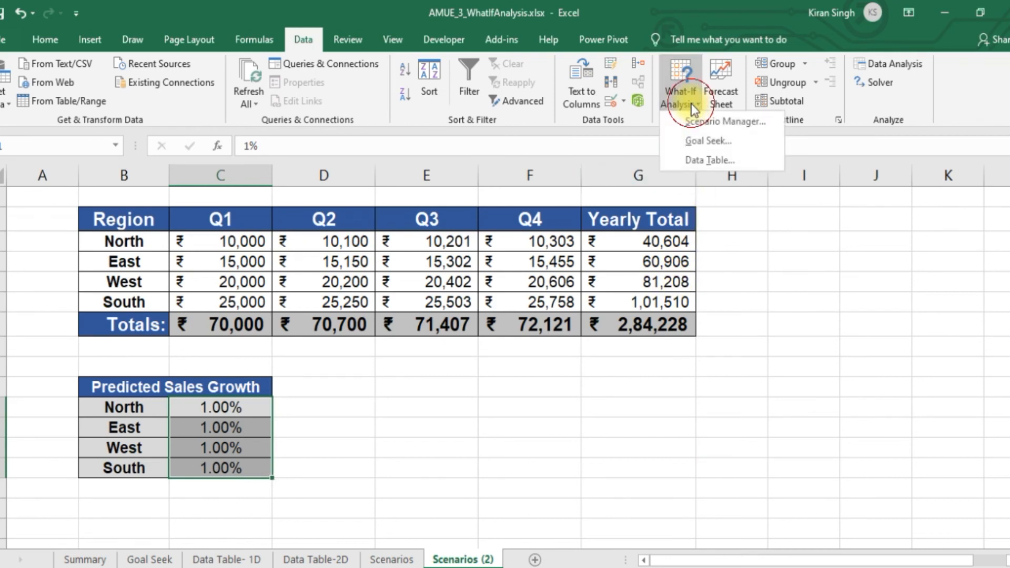
pyautogui.click(720, 121)
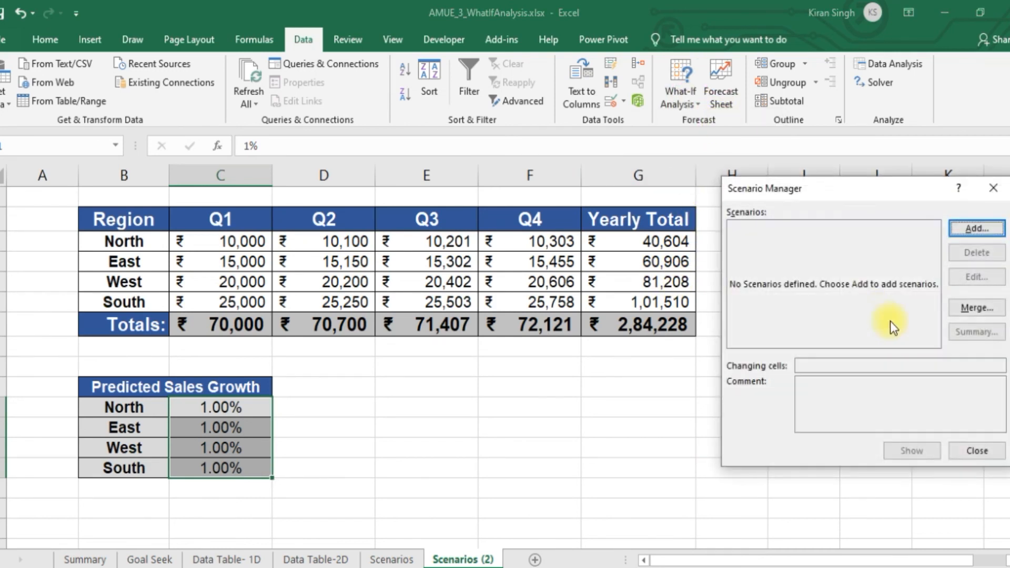
pyautogui.click(993, 232)
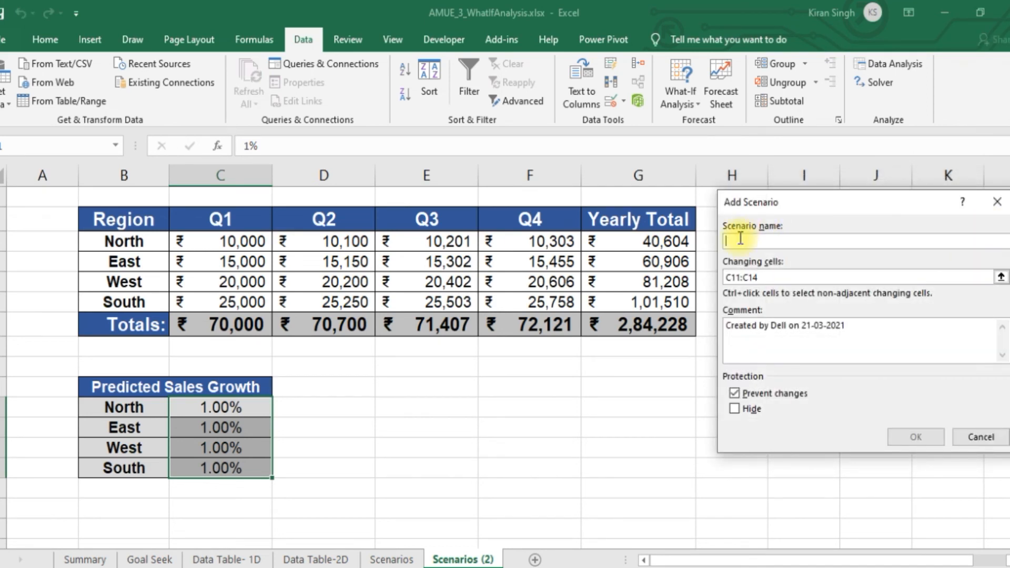
pyautogui.write('West')
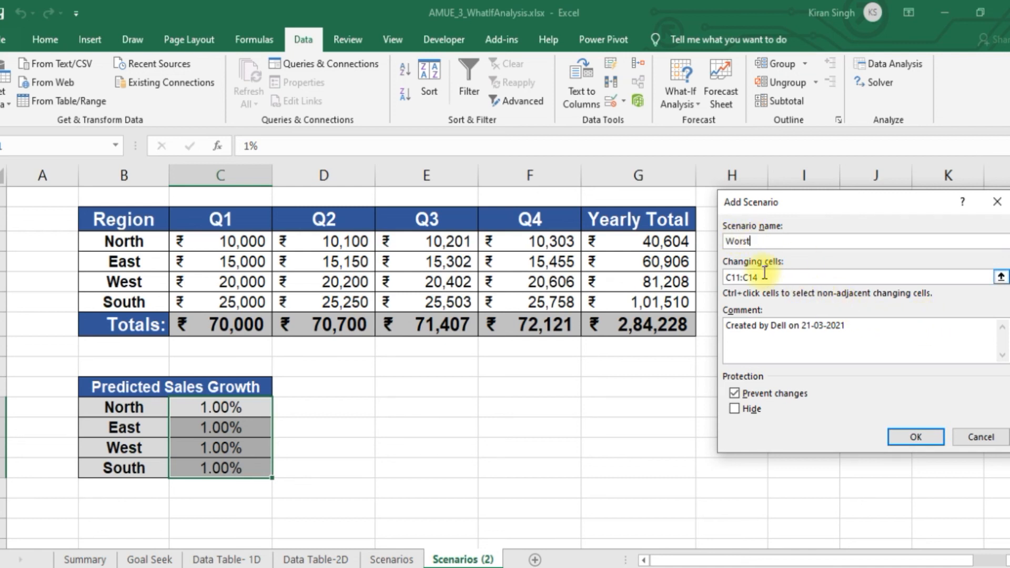
pyautogui.press('Tab')
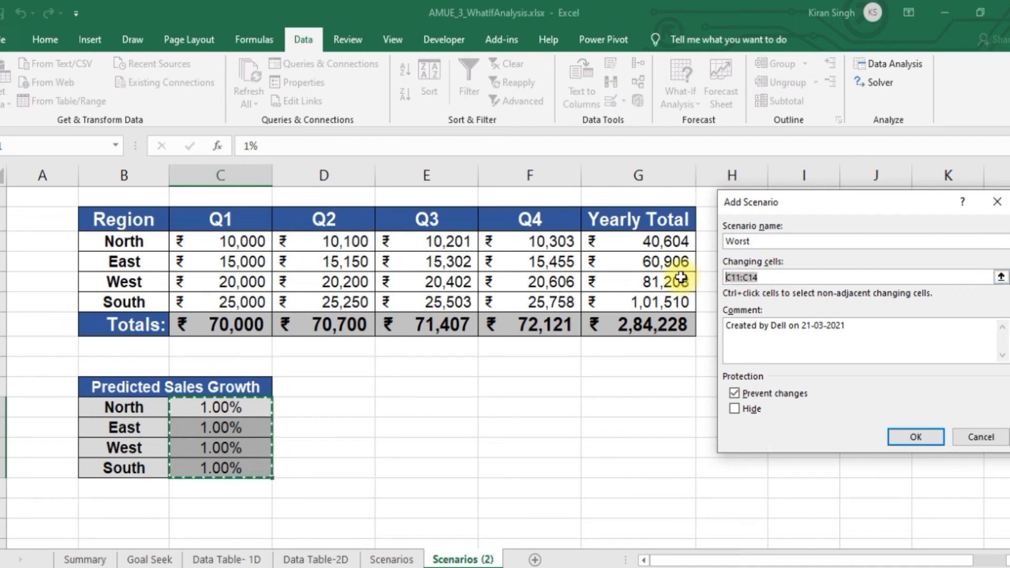
pyautogui.press('BackSpace')
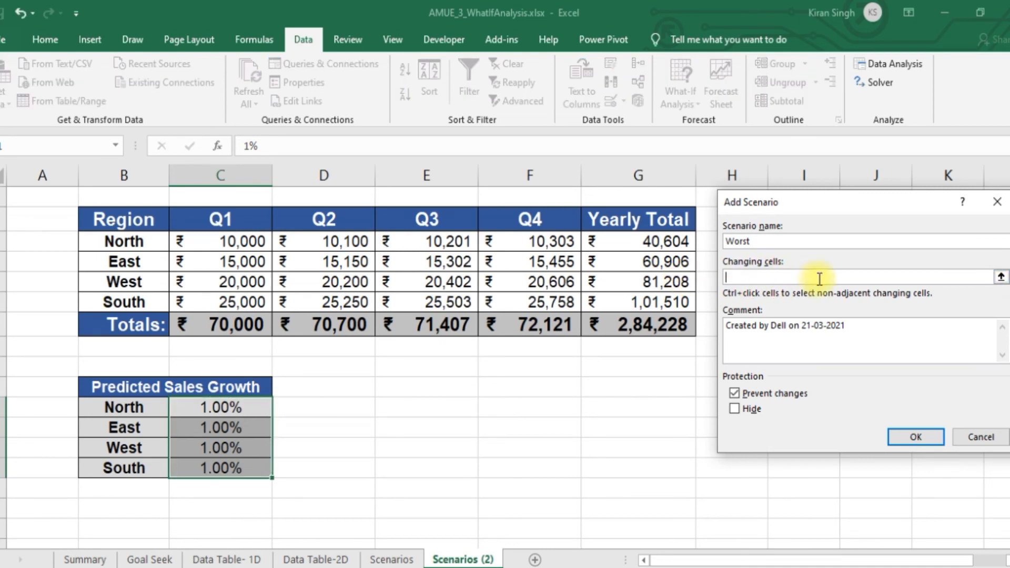
pyautogui.moveTo(247, 408); pyautogui.dragTo(238, 471)
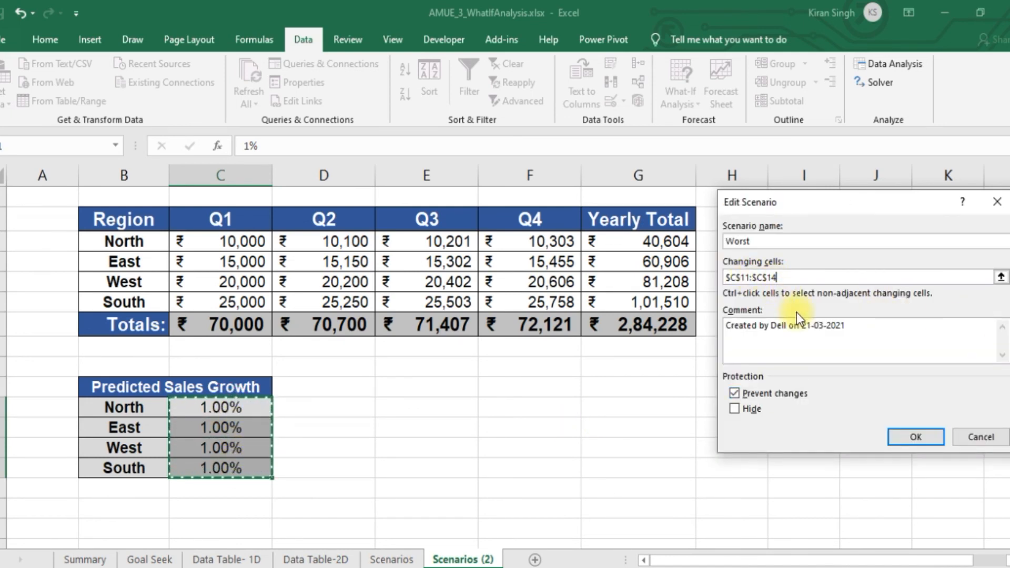
# Replace the Worst scenario's comment with "Poor Industry growth" and accept the scenario's details
pyautogui.click(864, 336)
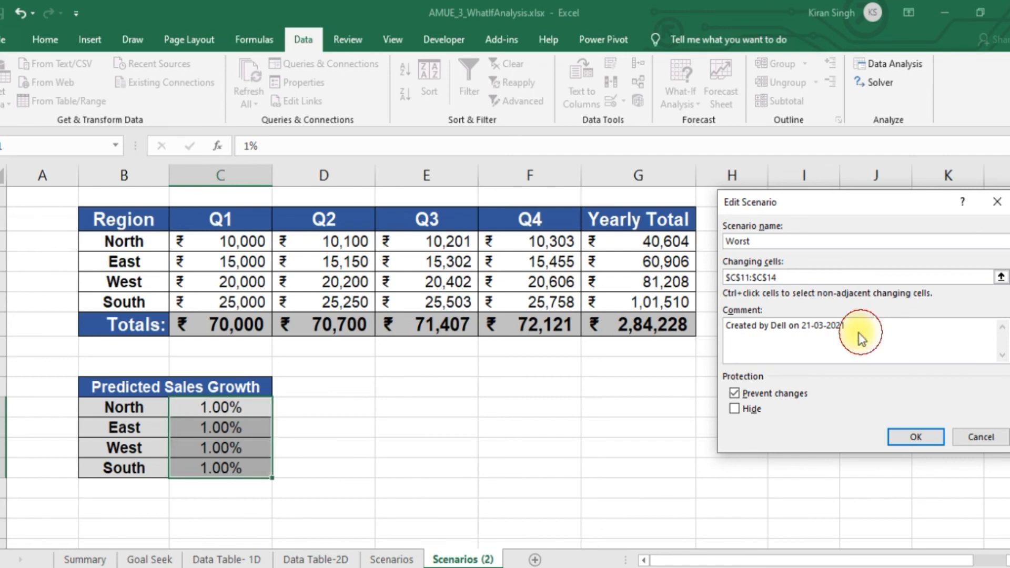
pyautogui.moveTo(850, 324); pyautogui.dragTo(710, 329)
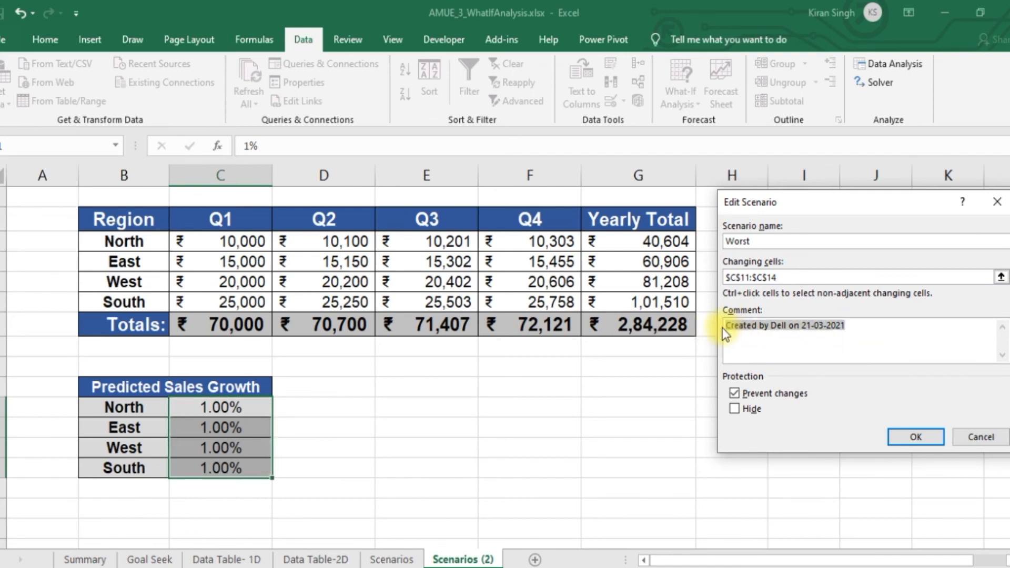
pyautogui.press('Delete')
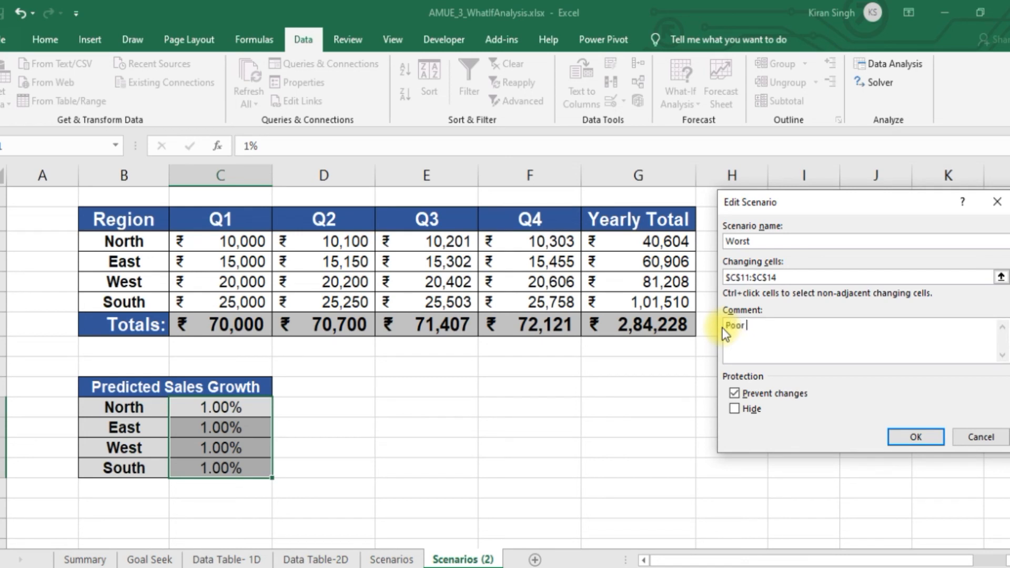
pyautogui.write('Poor Industry growth')
pyautogui.click(931, 437)
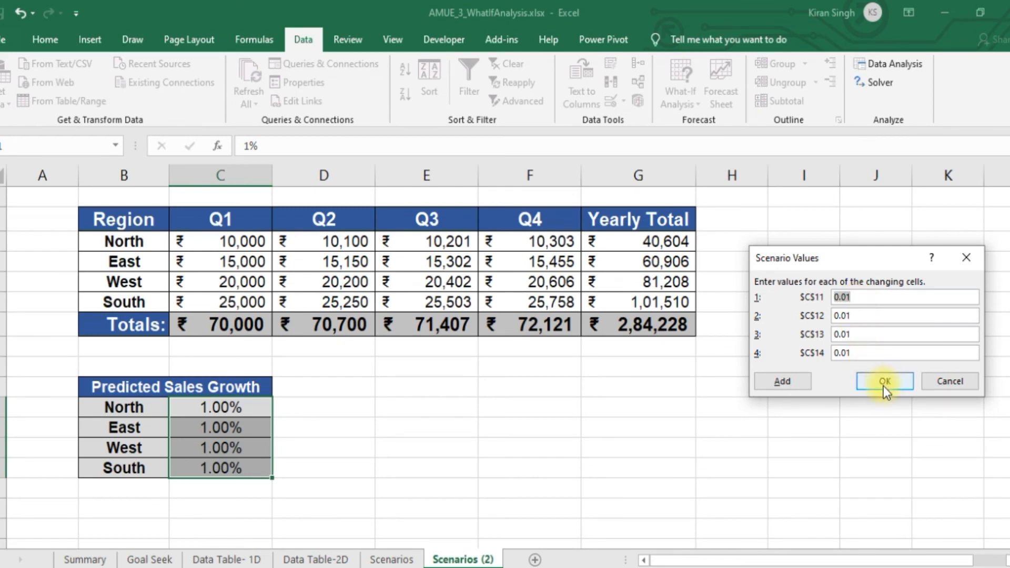
# Keep the Worst scenario's growth values and begin another scenario named Good for the same changing cells
pyautogui.click(782, 382)
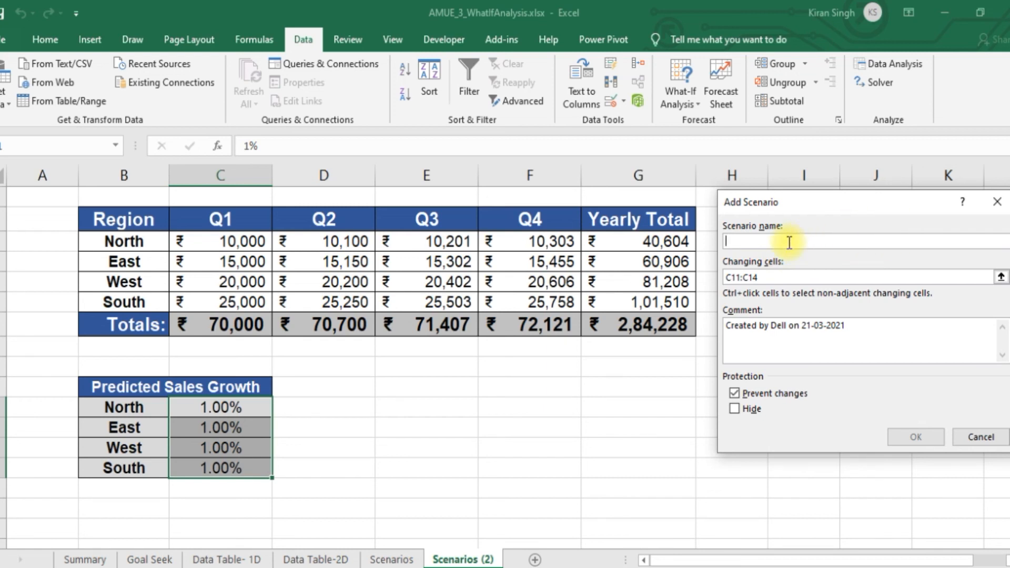
pyautogui.write('Gooid')
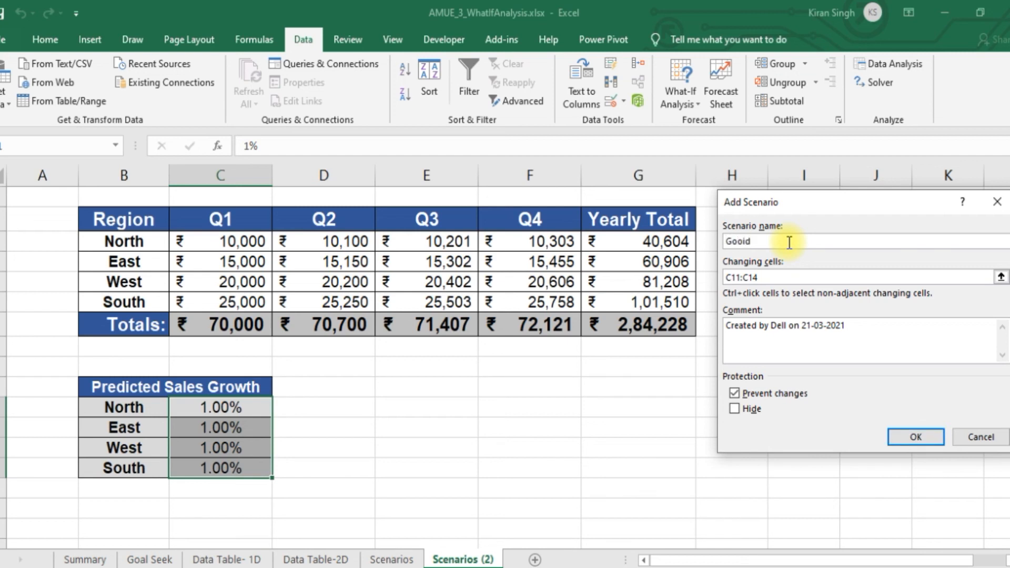
pyautogui.click(747, 238)
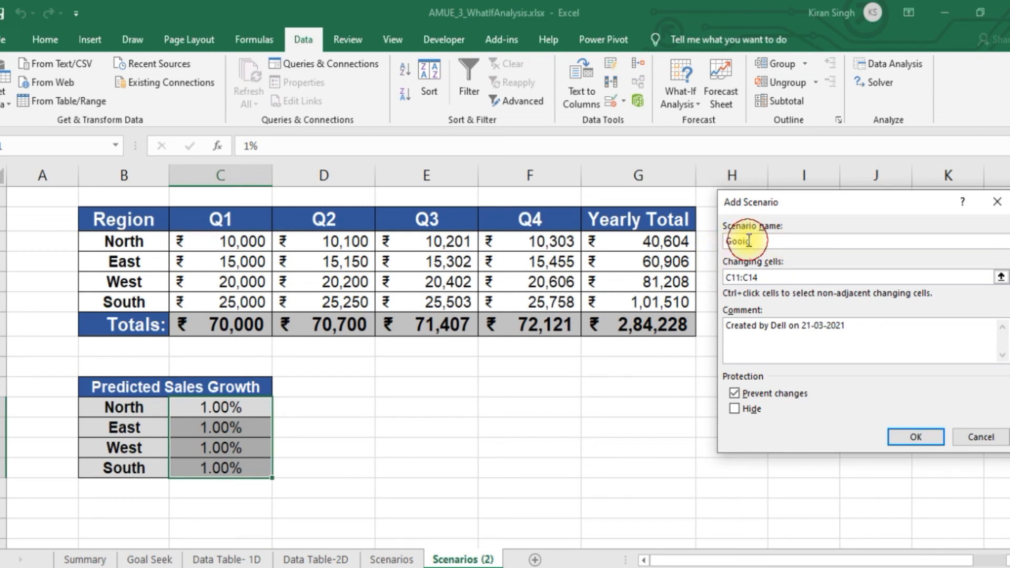
pyautogui.press('BackSpace')
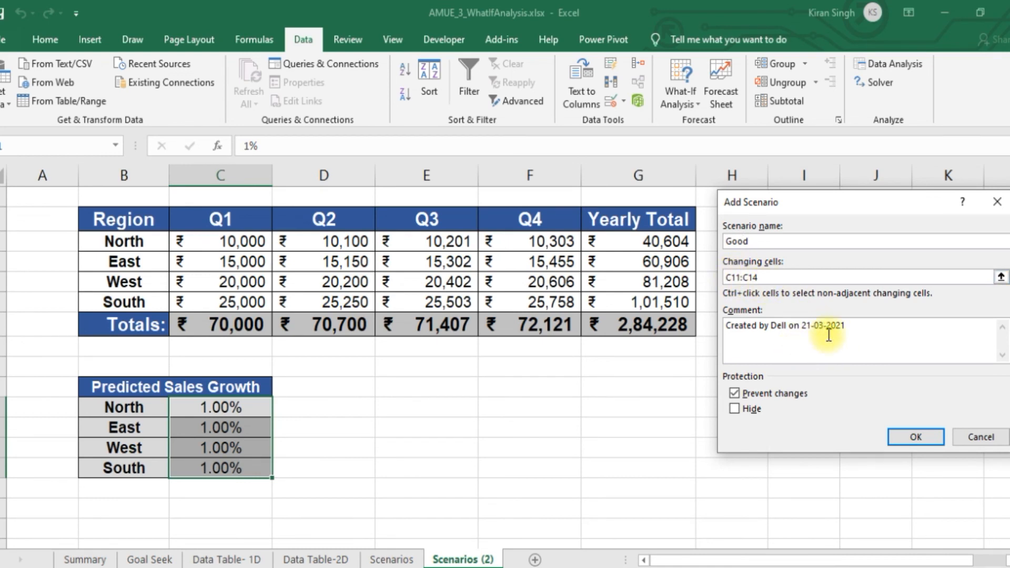
# Replace the Good scenario's comment with "Machinary Improvement" and accept the scenario's details
pyautogui.moveTo(847, 326); pyautogui.dragTo(714, 330)
pyautogui.click(724, 330)
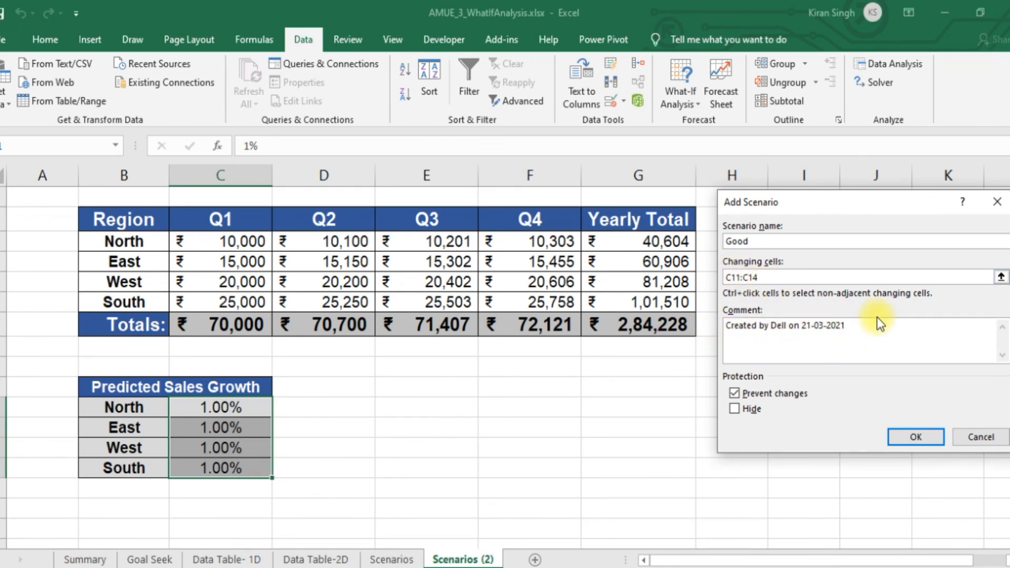
pyautogui.tripleClick(721, 330)
pyautogui.write('Fa')
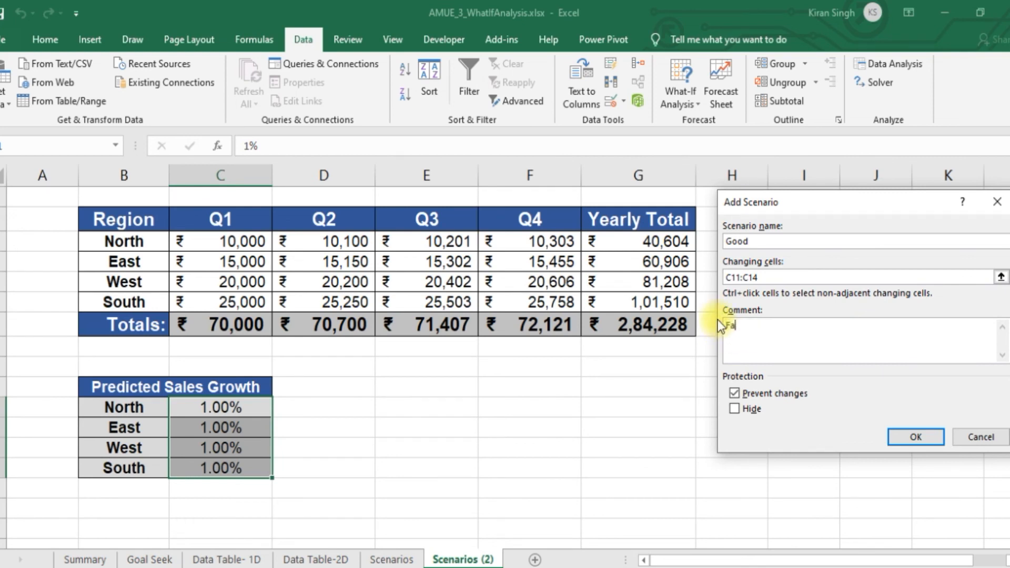
pyautogui.write('chinary Improvement')
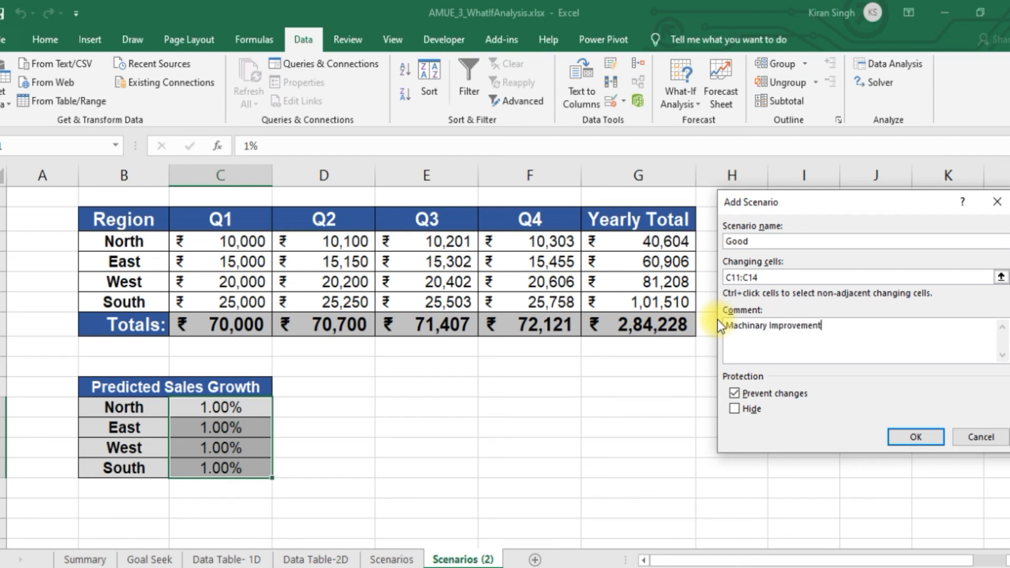
pyautogui.click(929, 437)
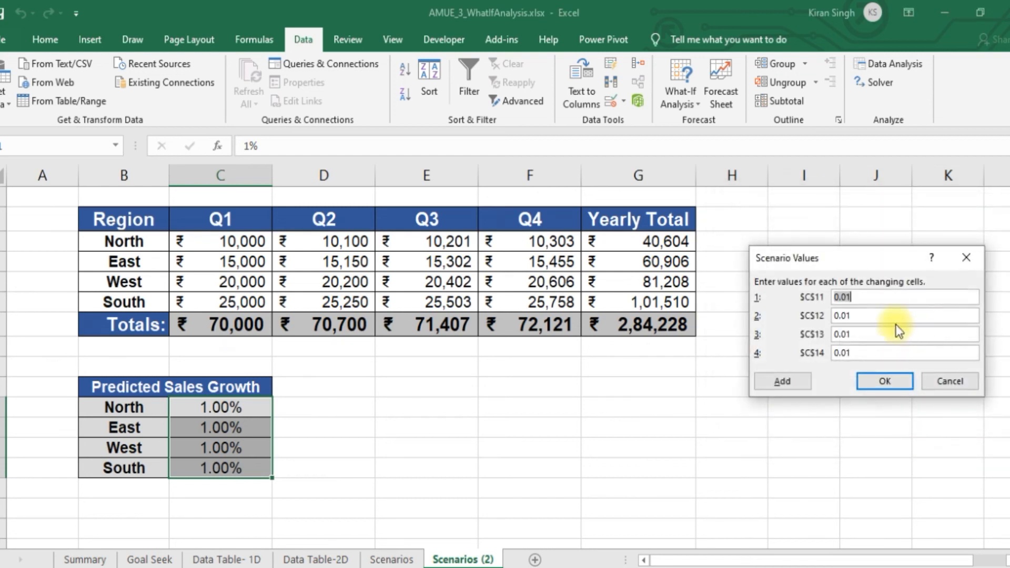
# Set all four changing cells C11:C14 of the Good scenario to 0.03 and save the scenario
pyautogui.click(871, 301)
pyautogui.press('BackSpace')
pyautogui.write('3')
pyautogui.click(888, 312)
pyautogui.press('BackSpace')
pyautogui.write('3')
pyautogui.click(924, 333)
pyautogui.press('BackSpace')
pyautogui.write('3')
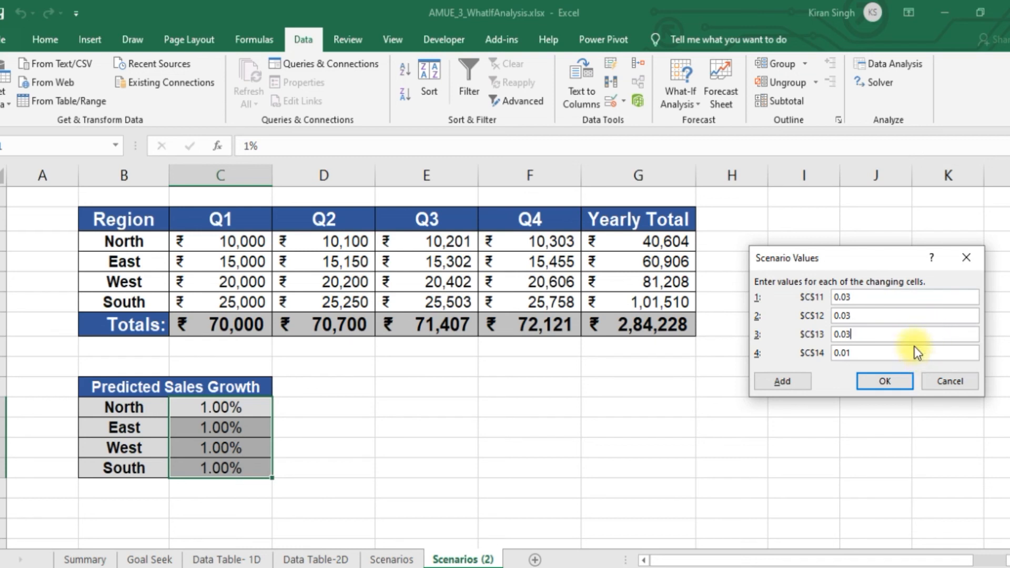
pyautogui.click(916, 353)
pyautogui.press('BackSpace')
pyautogui.write('3')
pyautogui.click(886, 381)
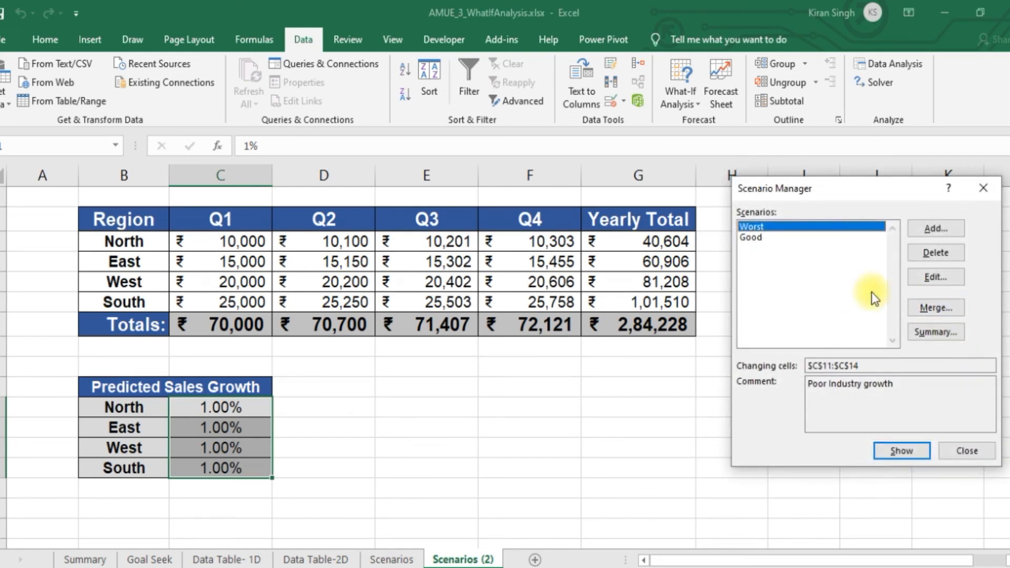
# Check the comments of the Good and Worst scenarios and begin another scenario named Excellent
pyautogui.click(763, 237)
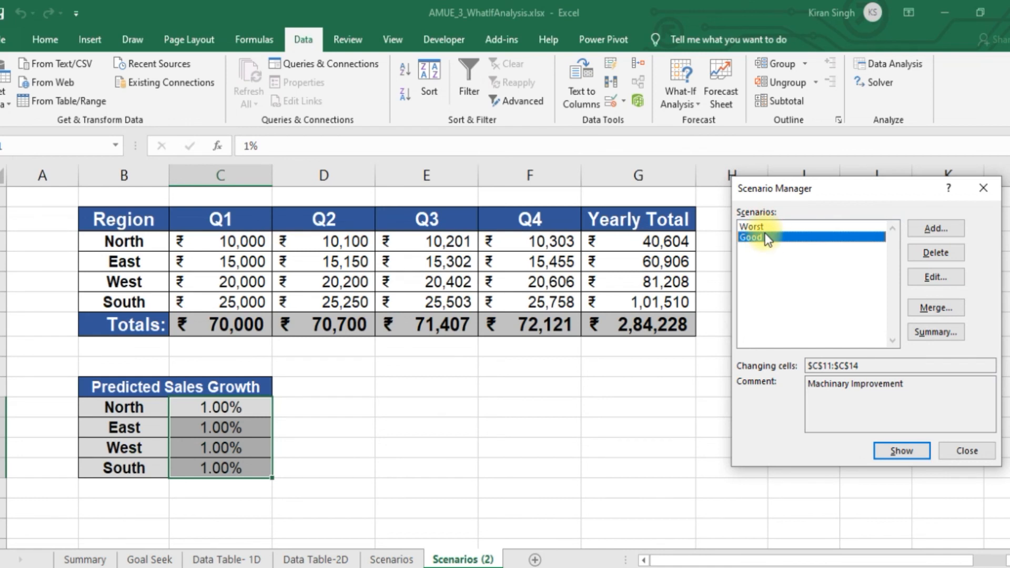
pyautogui.click(765, 229)
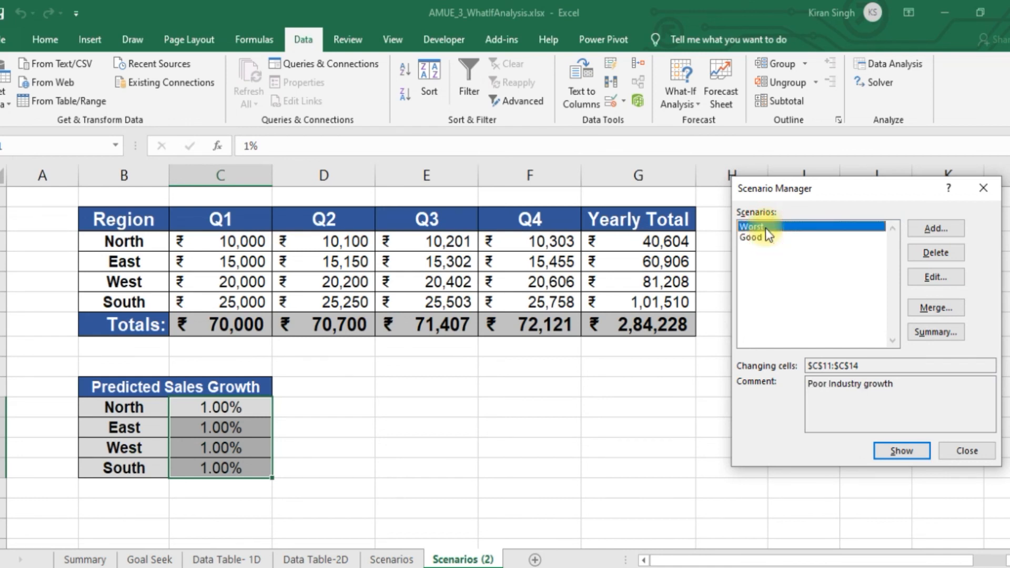
pyautogui.click(930, 229)
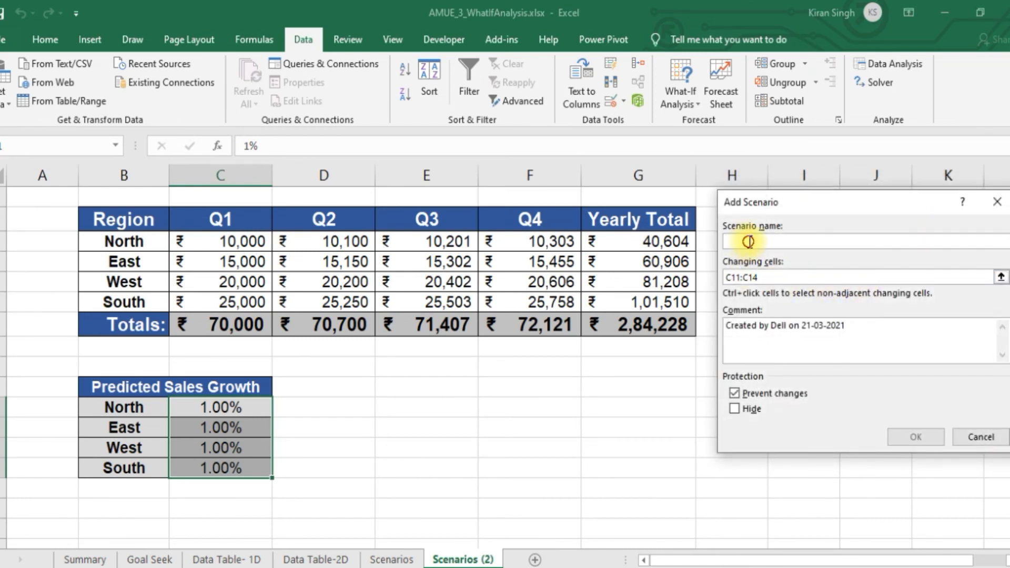
pyautogui.write('Exce')
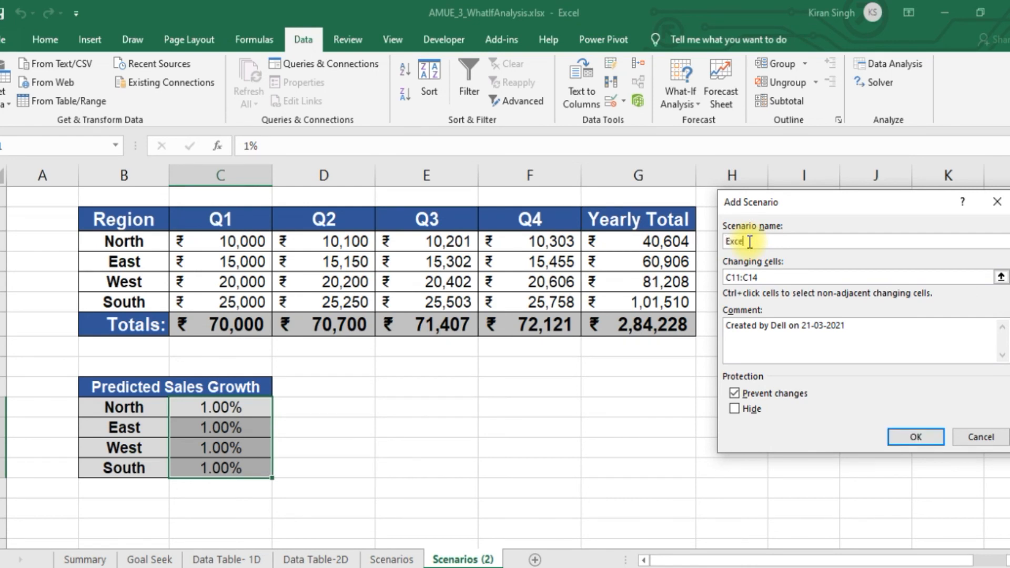
pyautogui.write('llent')
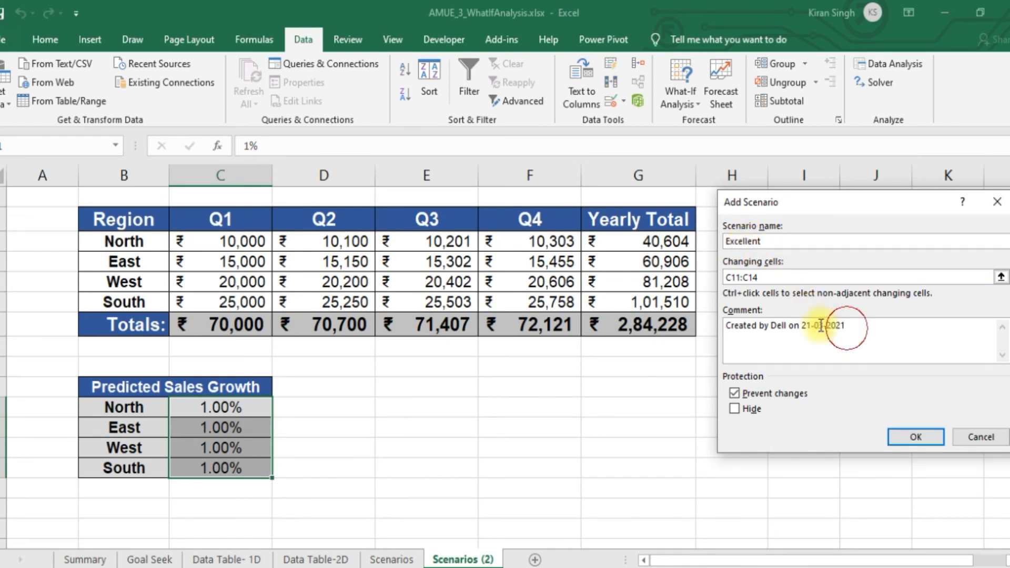
# Replace the Excellent scenario's comment with "Process and Machinary improvement" and accept the scenario's details
pyautogui.moveTo(863, 323); pyautogui.dragTo(732, 331)
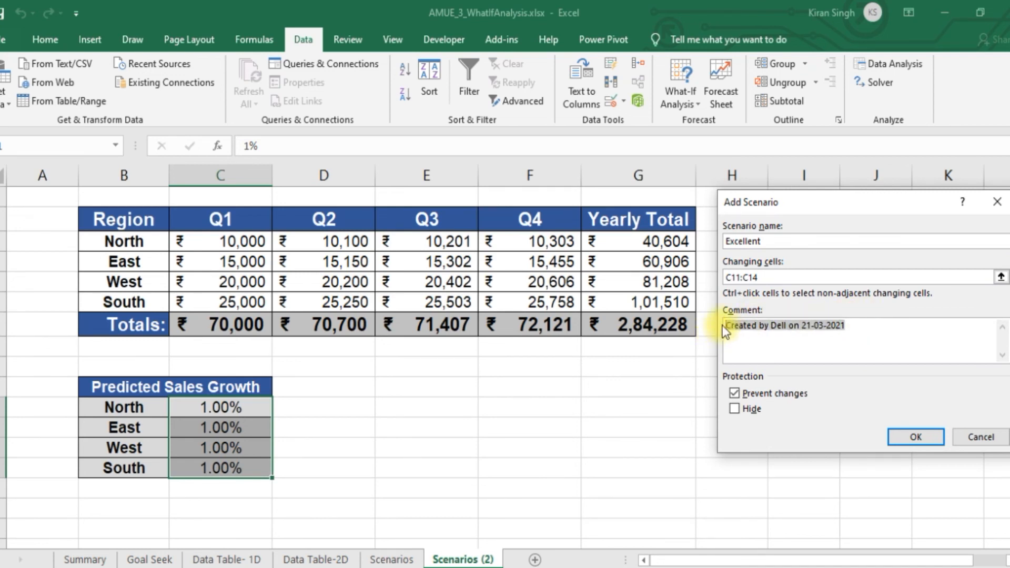
pyautogui.write('Proce')
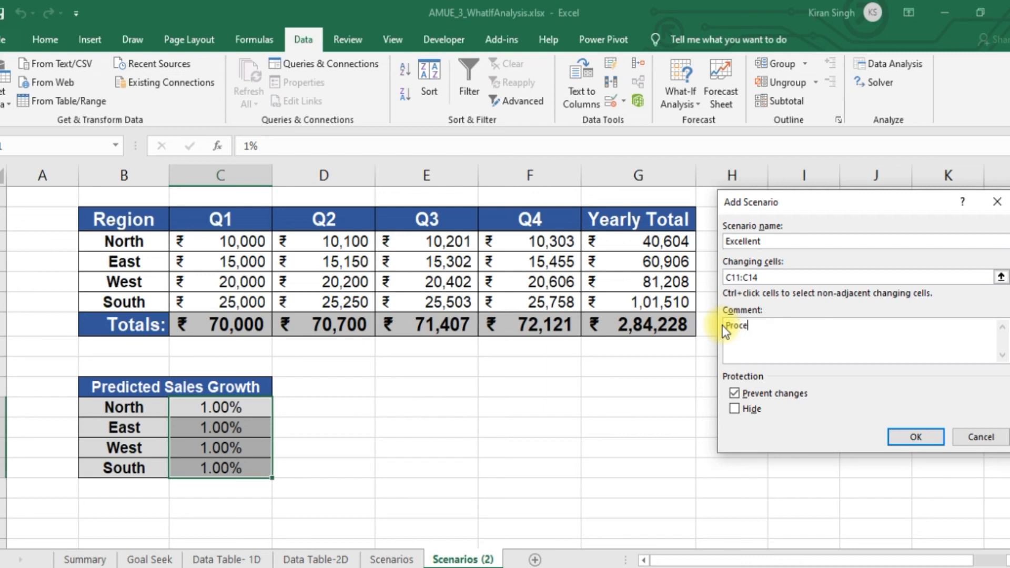
pyautogui.write('ss and Machinary improvement')
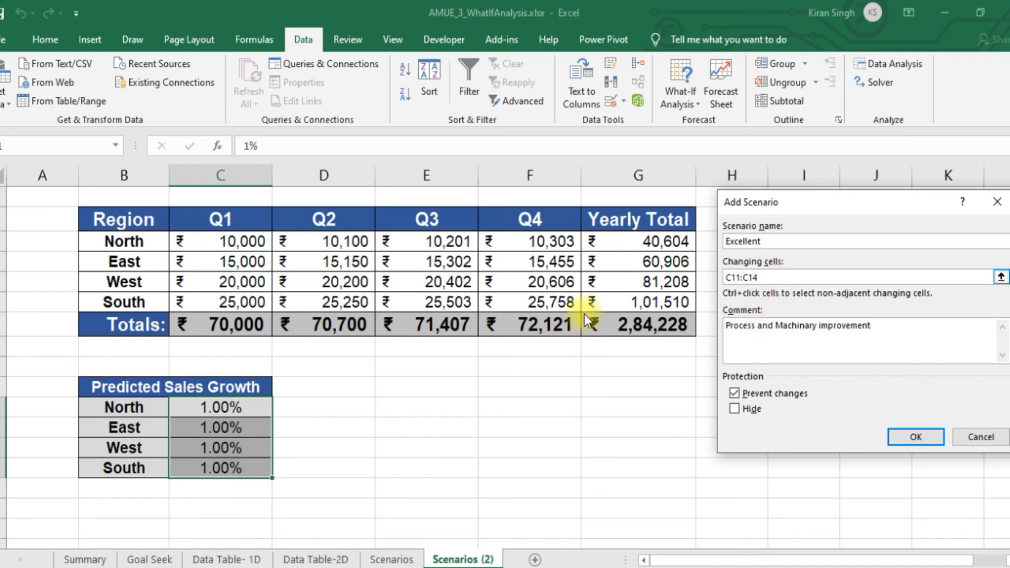
pyautogui.click(926, 441)
# Set the Excellent scenario's values to 0.08 for C11 and C12 and 0.09 for C13 and C14, and close the Scenario Manager
pyautogui.click(866, 297)
pyautogui.press('BackSpace')
pyautogui.write('8')
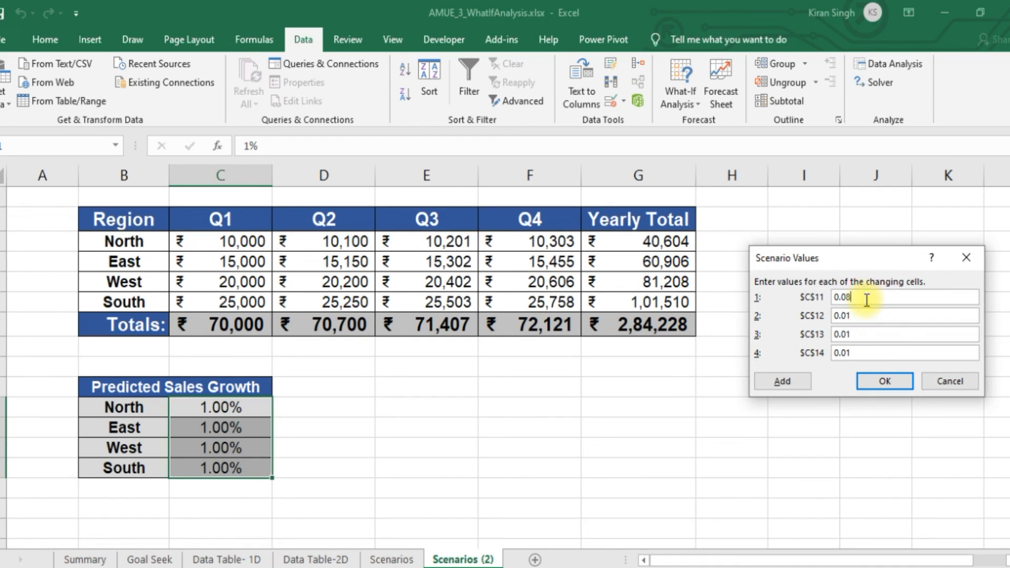
pyautogui.click(872, 317)
pyautogui.press('BackSpace')
pyautogui.write('8')
pyautogui.click(883, 334)
pyautogui.press('BackSpace')
pyautogui.write('9')
pyautogui.click(872, 354)
pyautogui.press('BackSpace')
pyautogui.write('9')
pyautogui.click(889, 380)
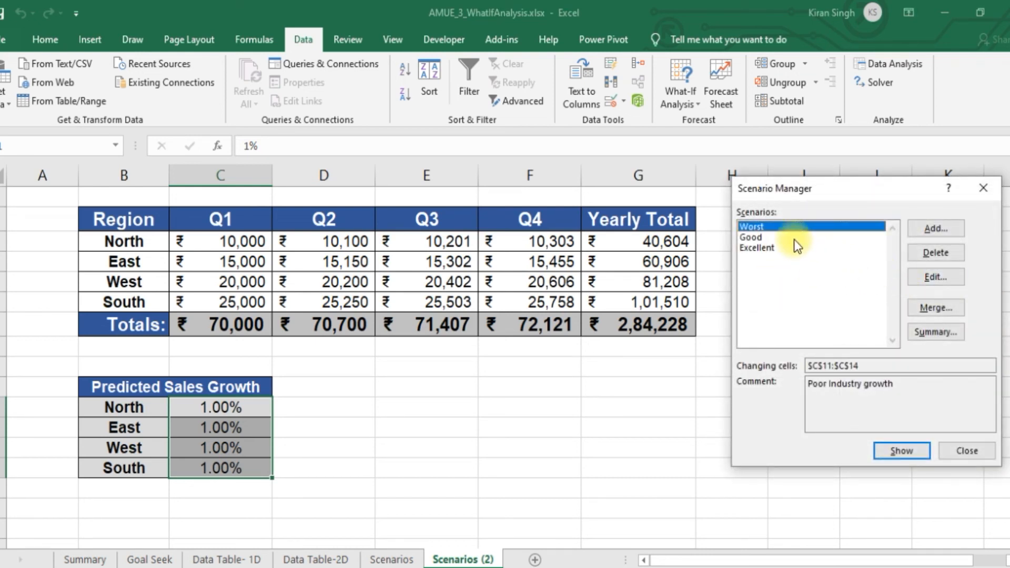
pyautogui.click(982, 188)
pyautogui.click(342, 413)
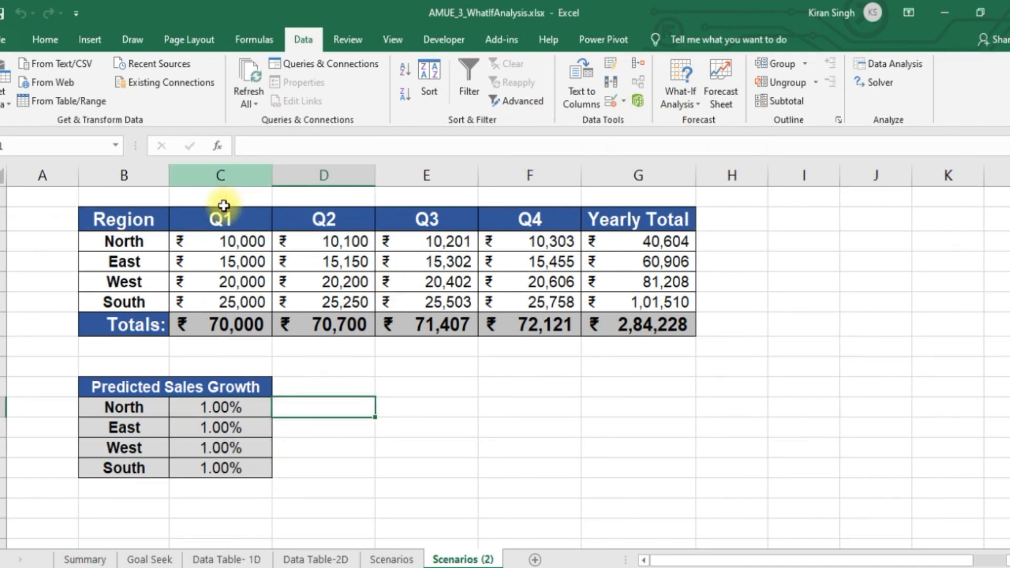
# Reopen the Scenario Manager and show the Worst, Good and Excellent scenarios in turn on the sales table
pyautogui.click(689, 98)
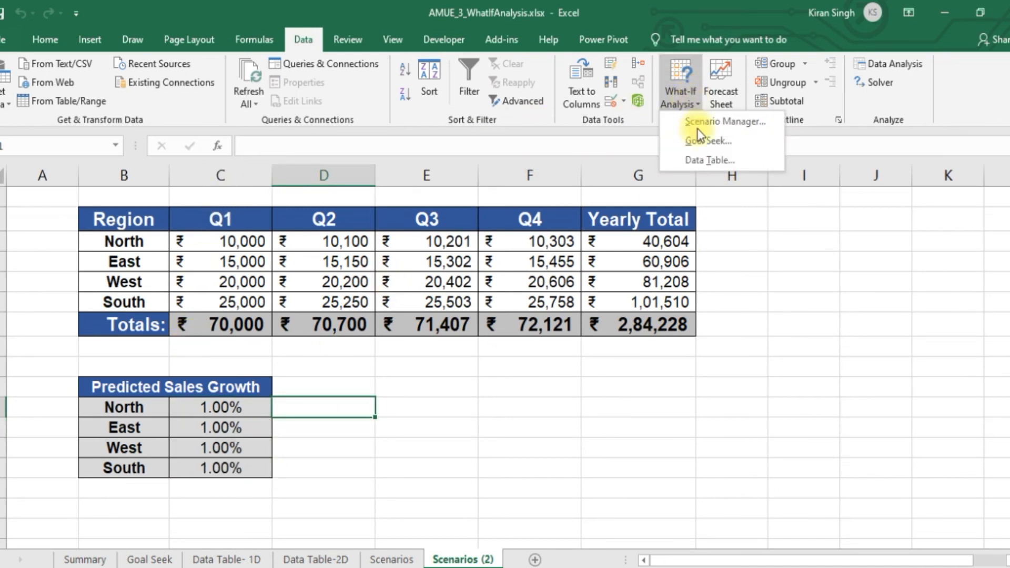
pyautogui.click(729, 122)
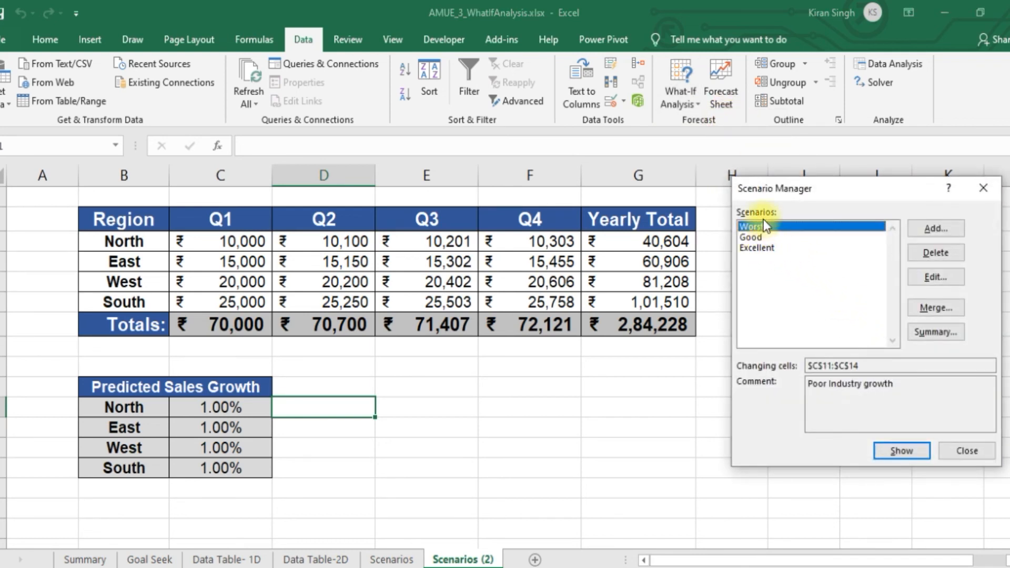
pyautogui.click(913, 450)
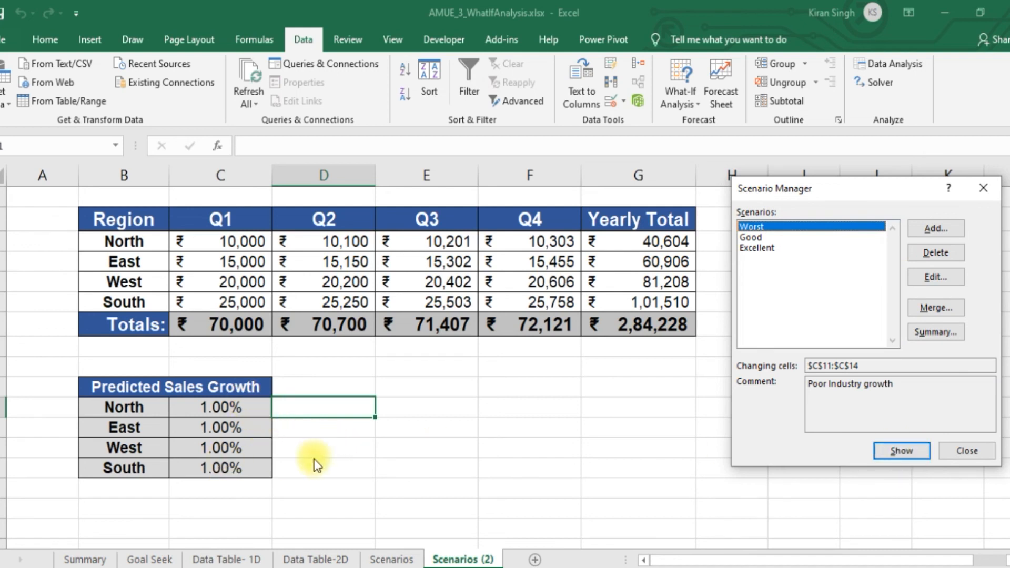
pyautogui.click(748, 236)
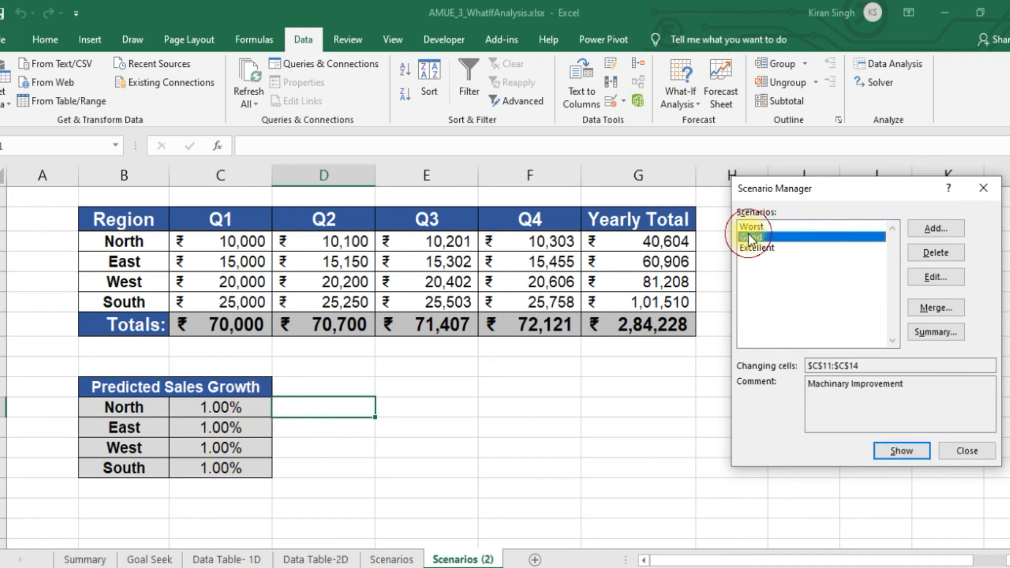
pyautogui.click(915, 452)
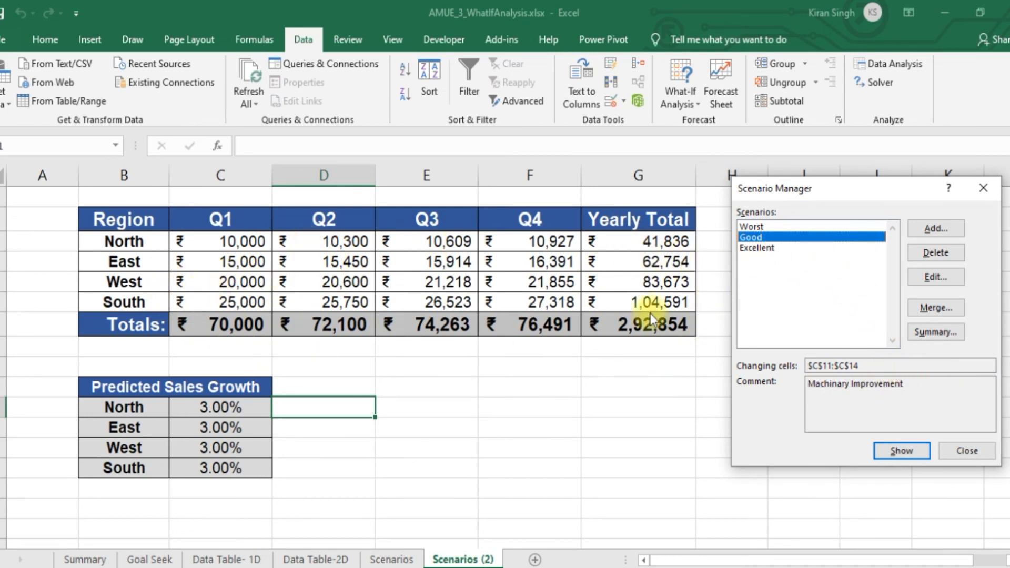
pyautogui.click(763, 248)
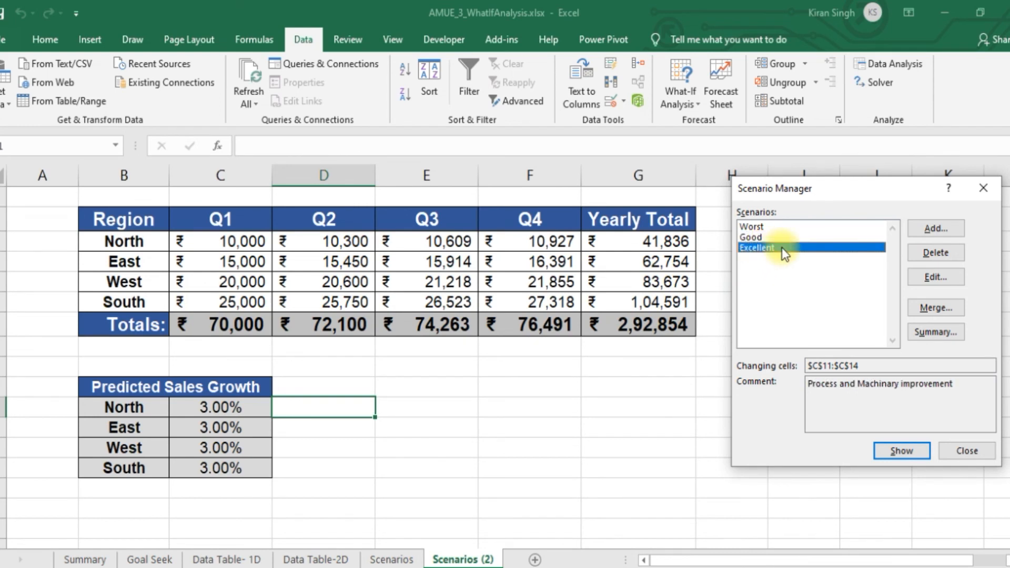
pyautogui.click(917, 449)
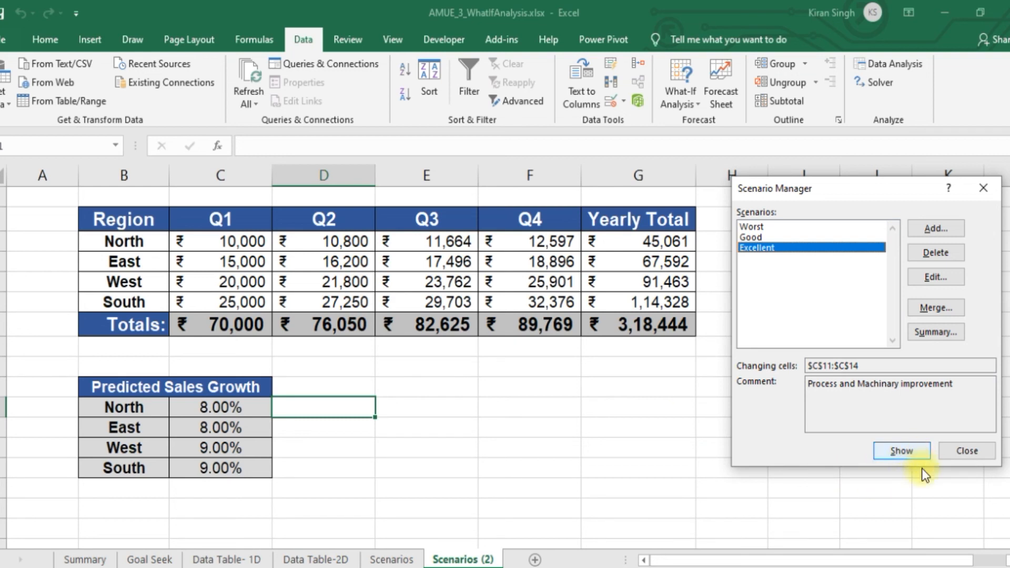
pyautogui.click(980, 559)
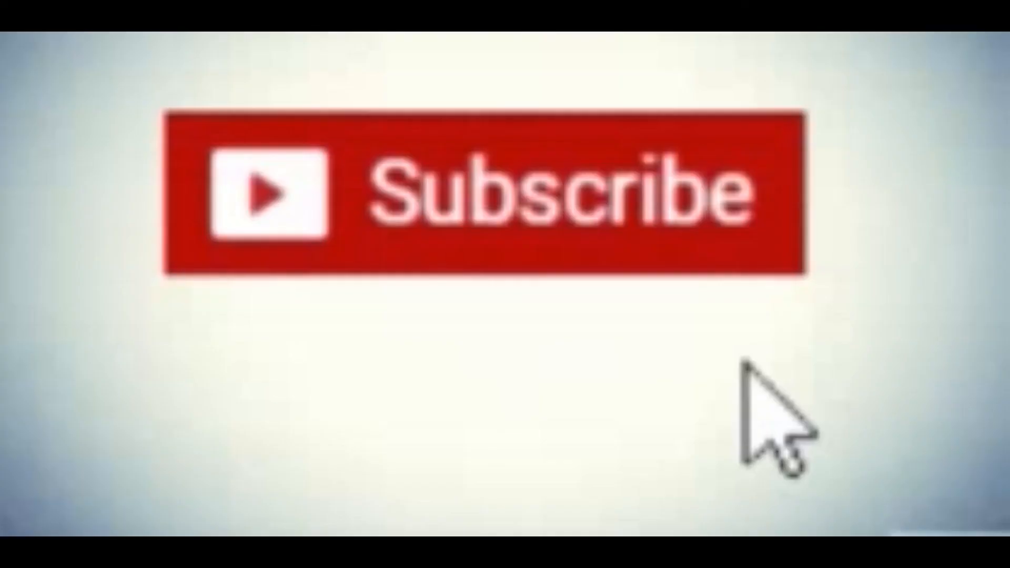